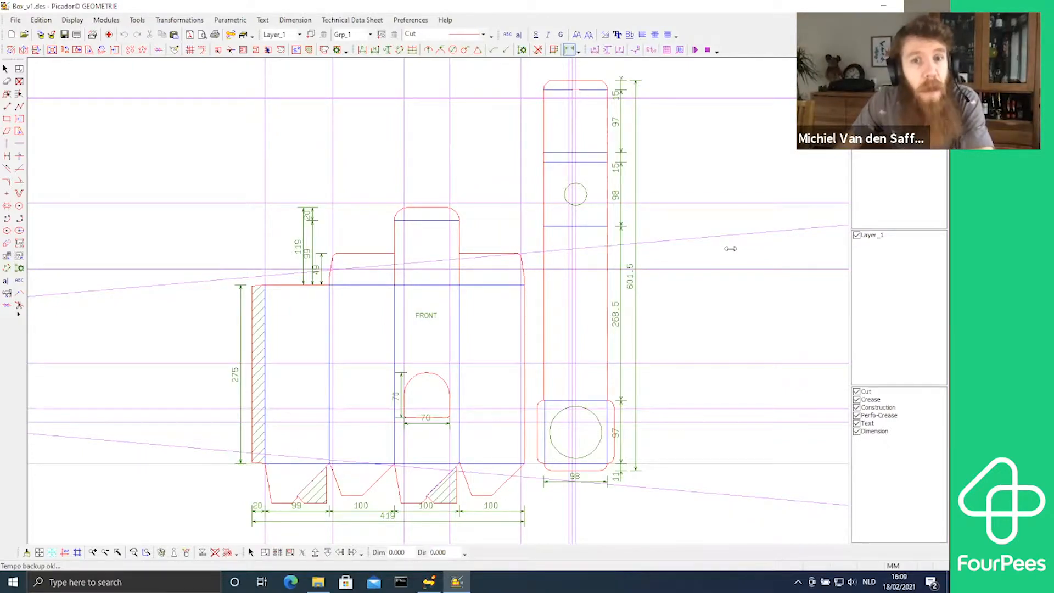
Step: Hide the Dimension and Construction line types in the box drawing
click(856, 431)
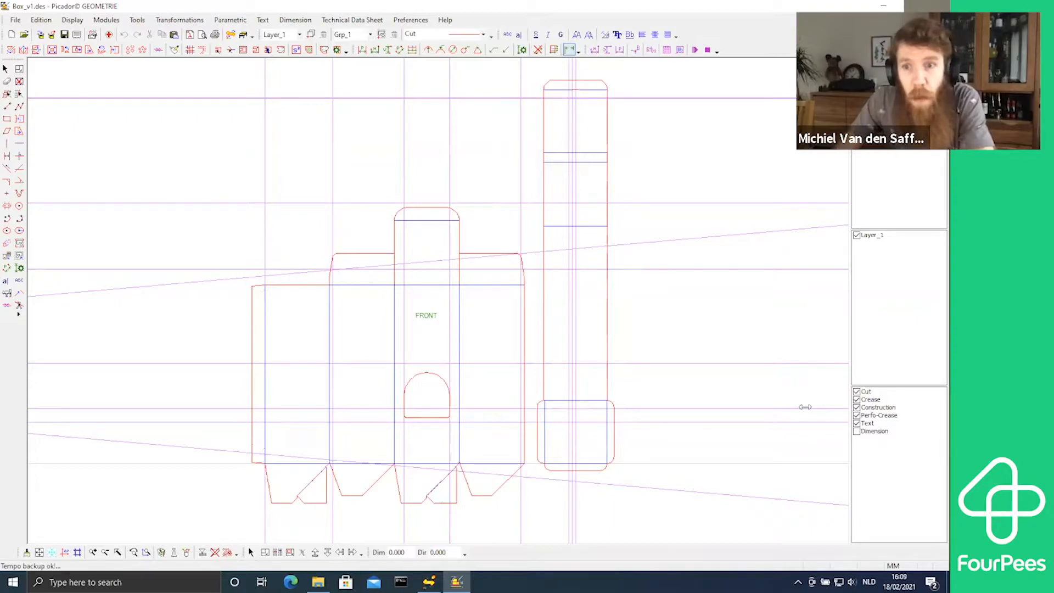
click(854, 408)
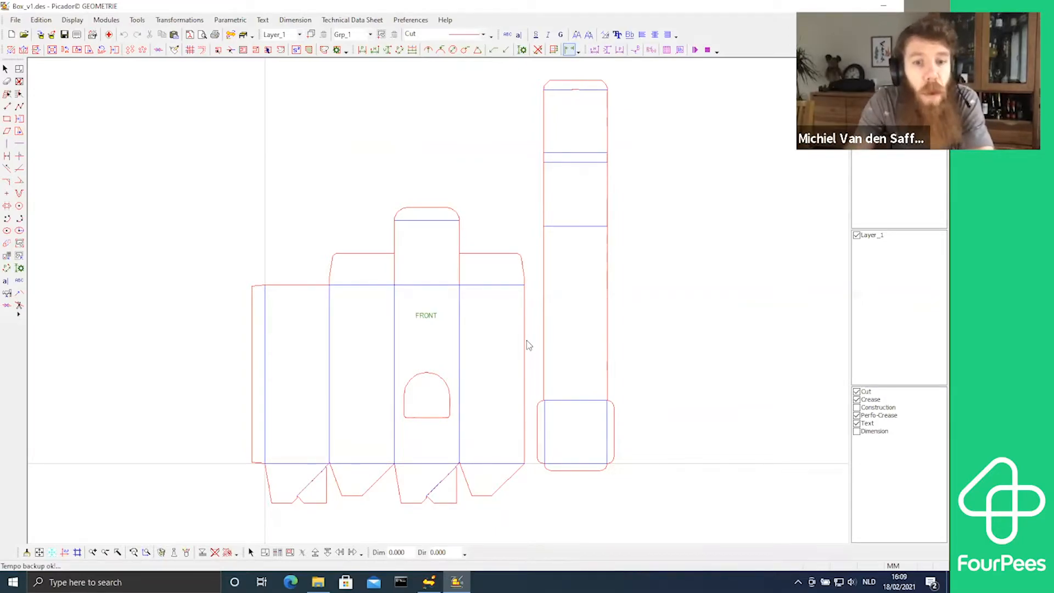
scroll(526, 341, up, 10)
scroll(526, 341, down, 10)
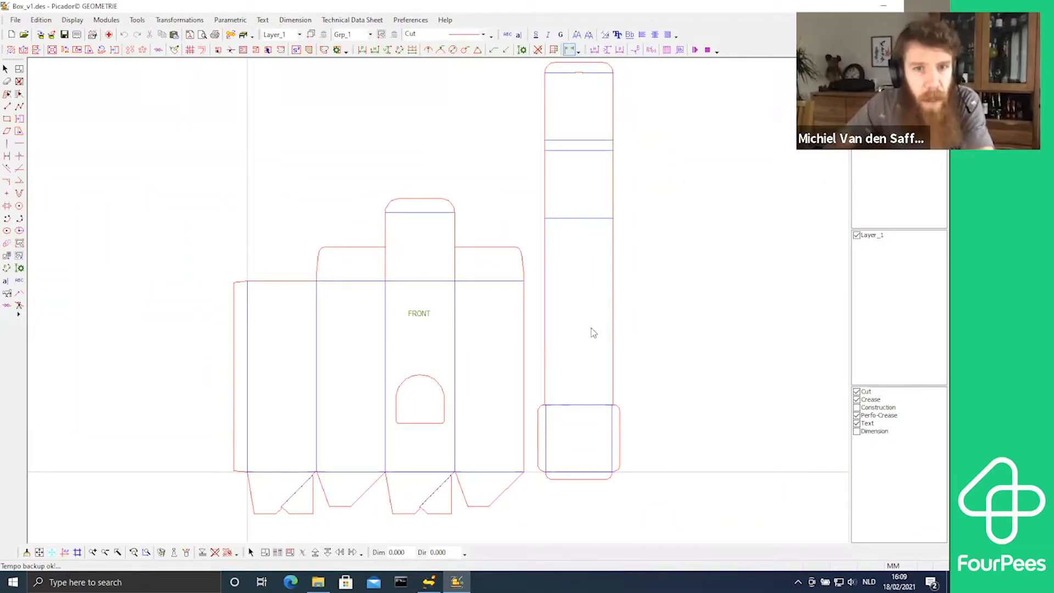
Step: Draw a cut rectangle 100 mm wide and 300 mm high in the empty area beside the box's glue flap
scroll(593, 332, left, 2)
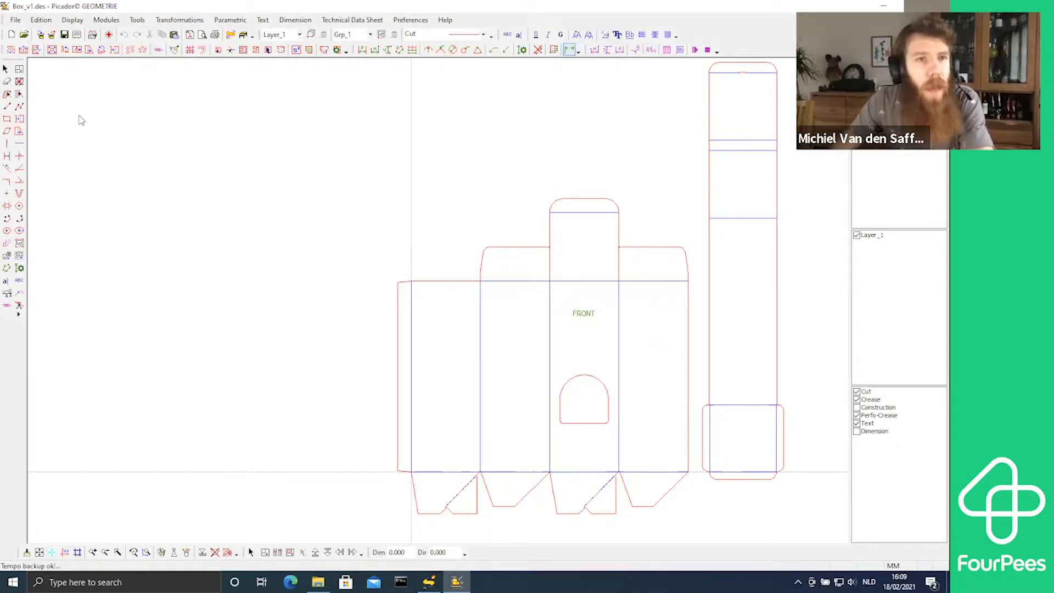
click(7, 119)
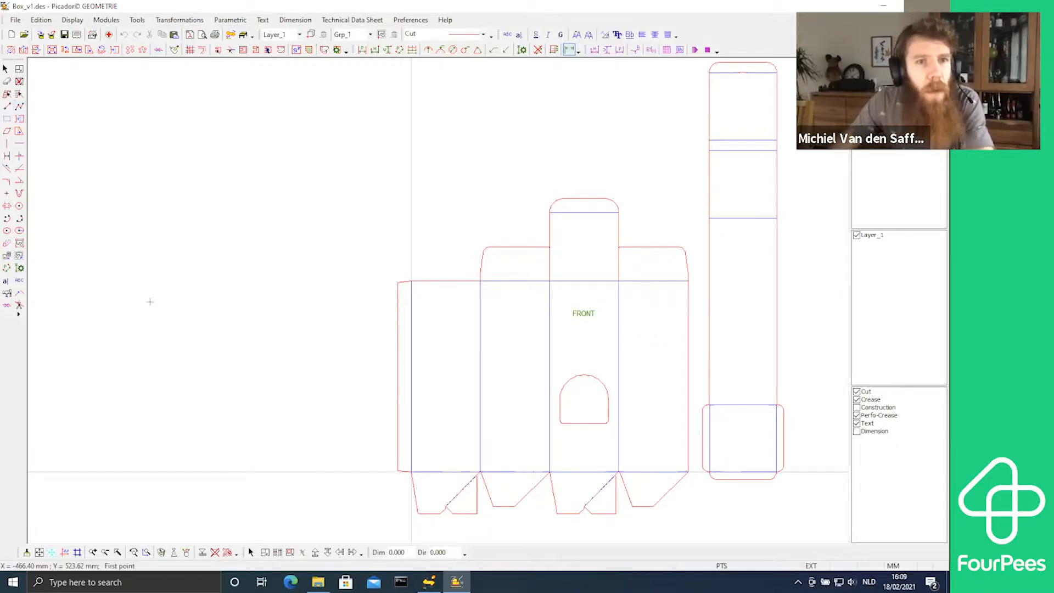
click(113, 474)
key(space)
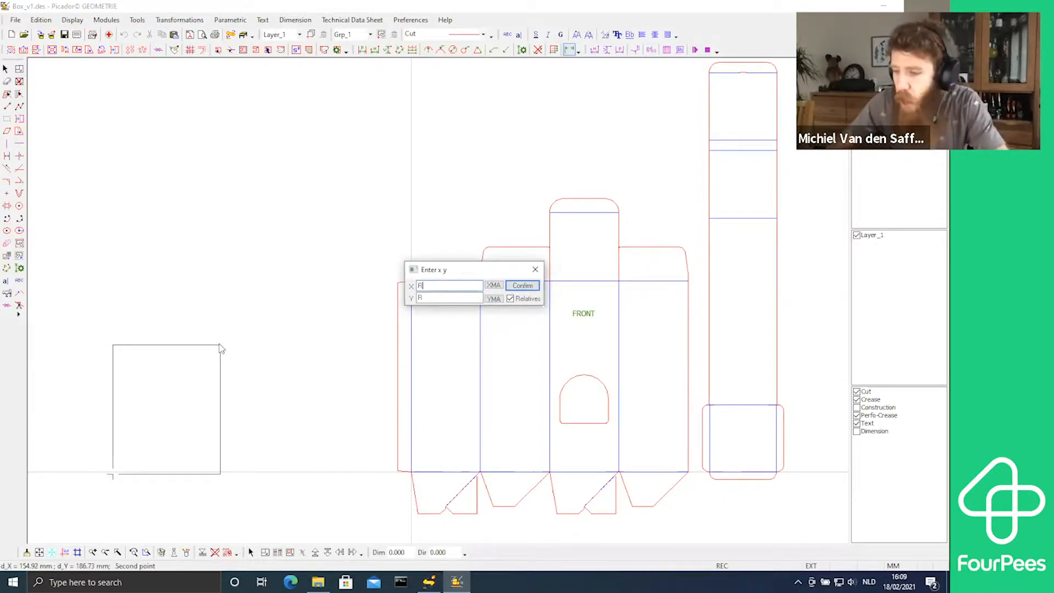
text(30)
key(BackSpace)
key(BackSpace)
text(10)
key(Tab)
text(3000)
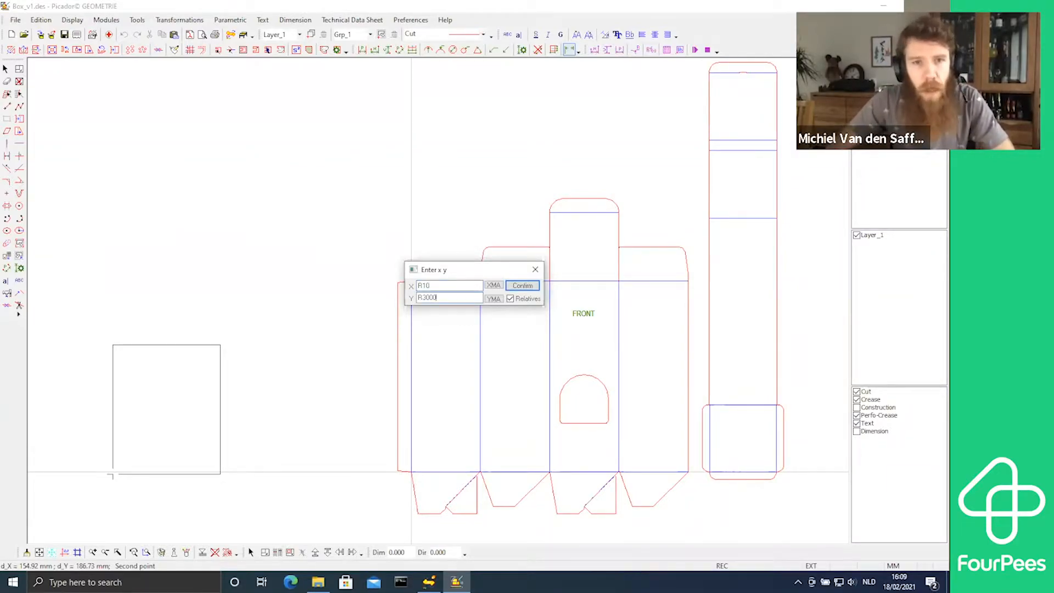
key(BackSpace)
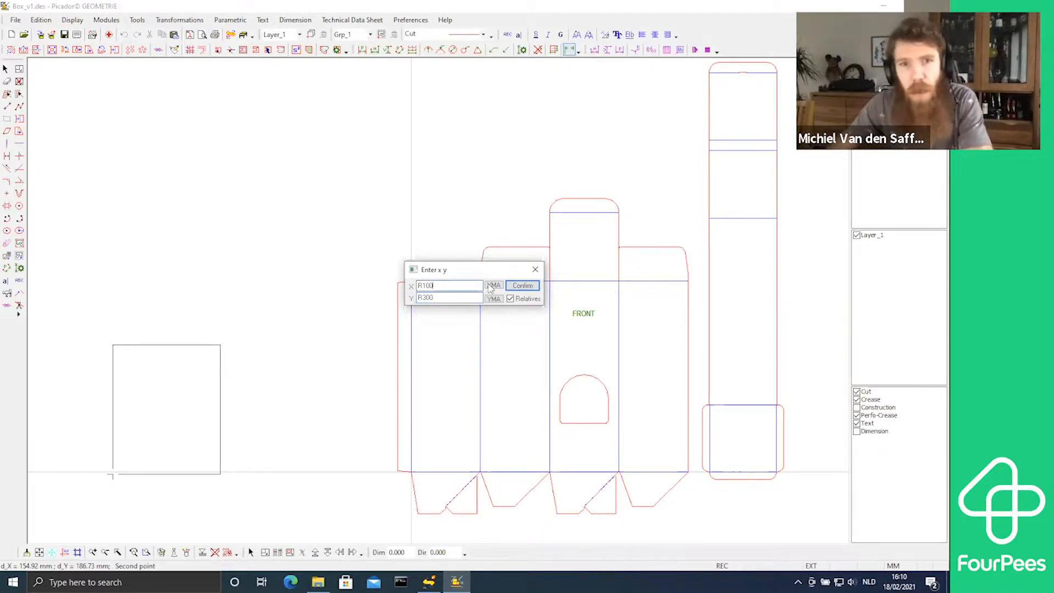
click(522, 286)
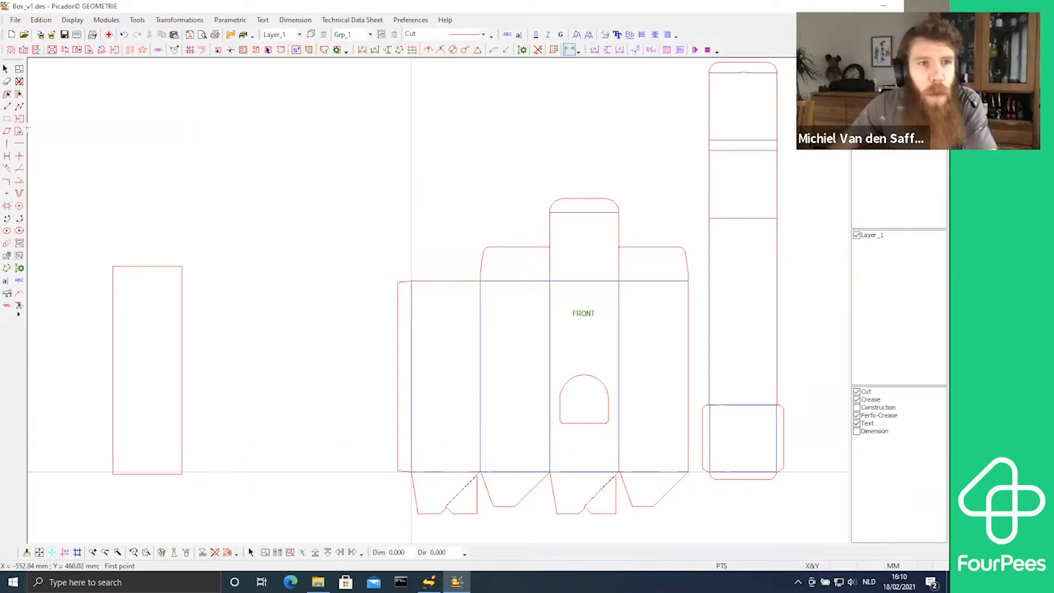
Step: Extend the rectangle sideways from its vertical edge nearest the box with three adjoining panels at distances 100;100;100
click(20, 119)
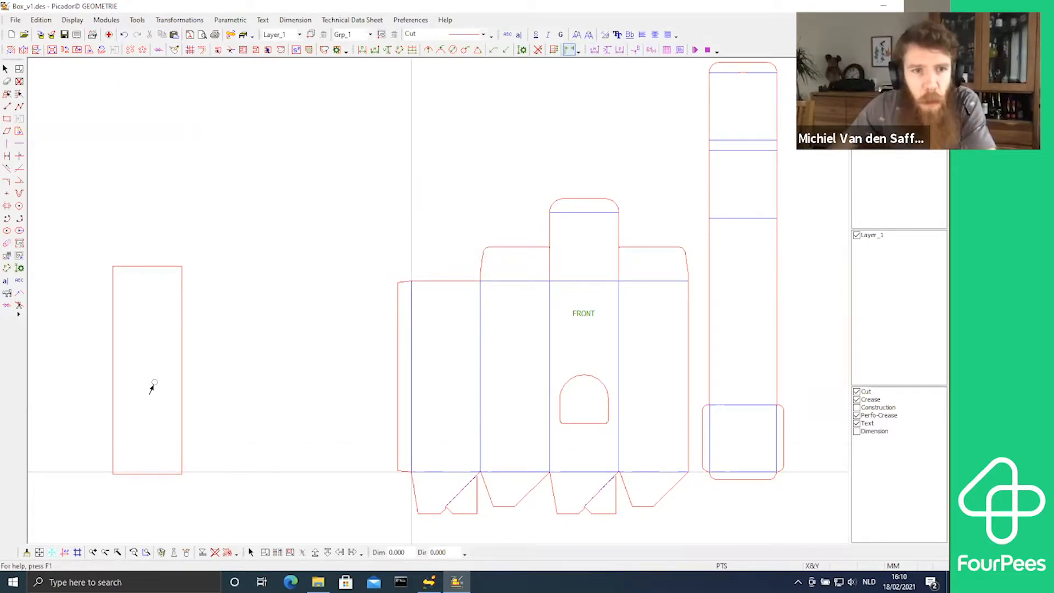
click(181, 381)
click(238, 381)
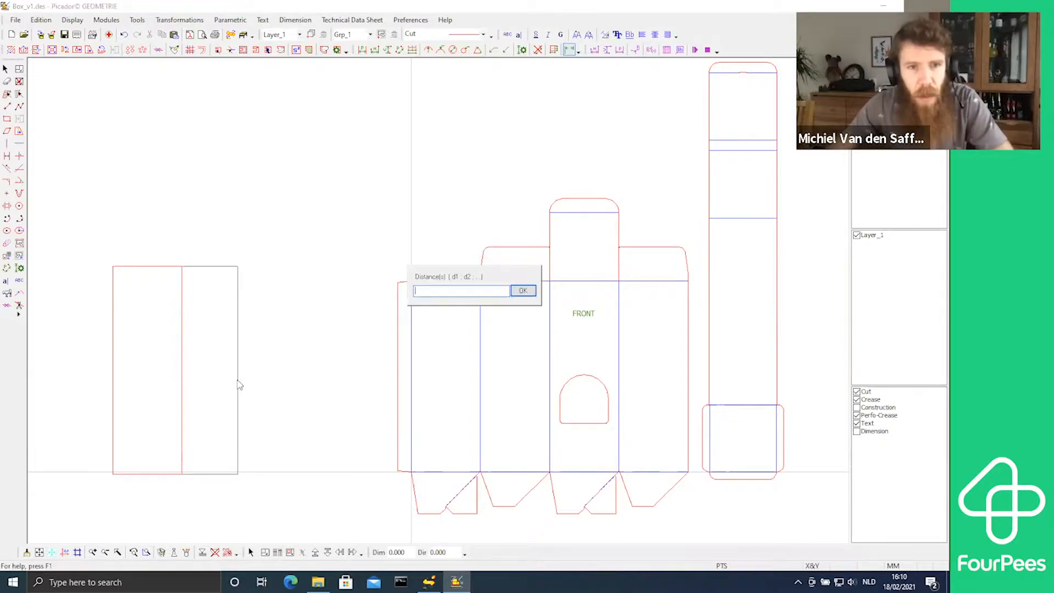
text(1)
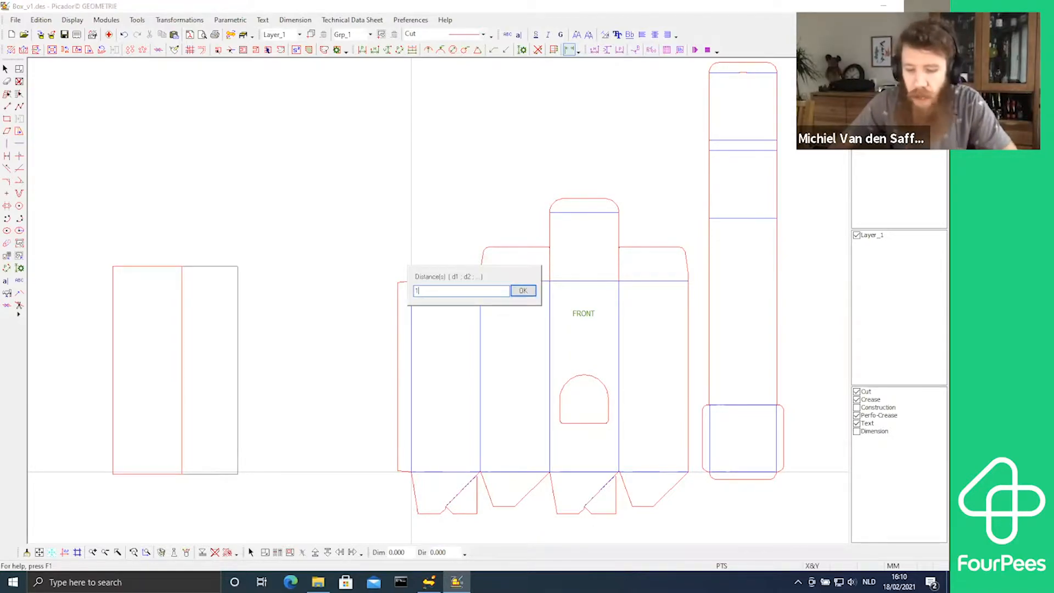
text(00;100)
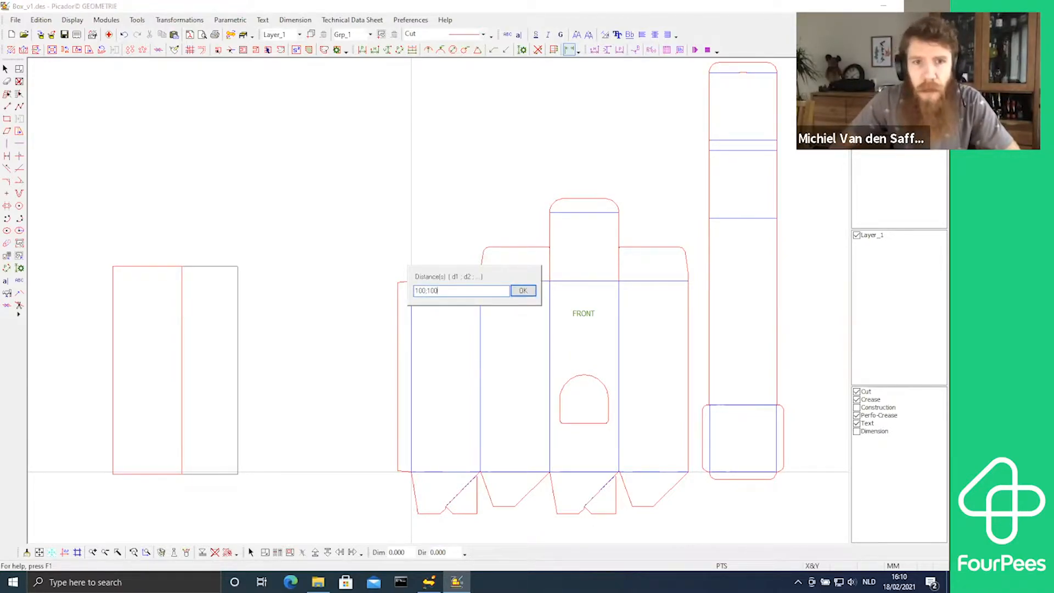
text(;100)
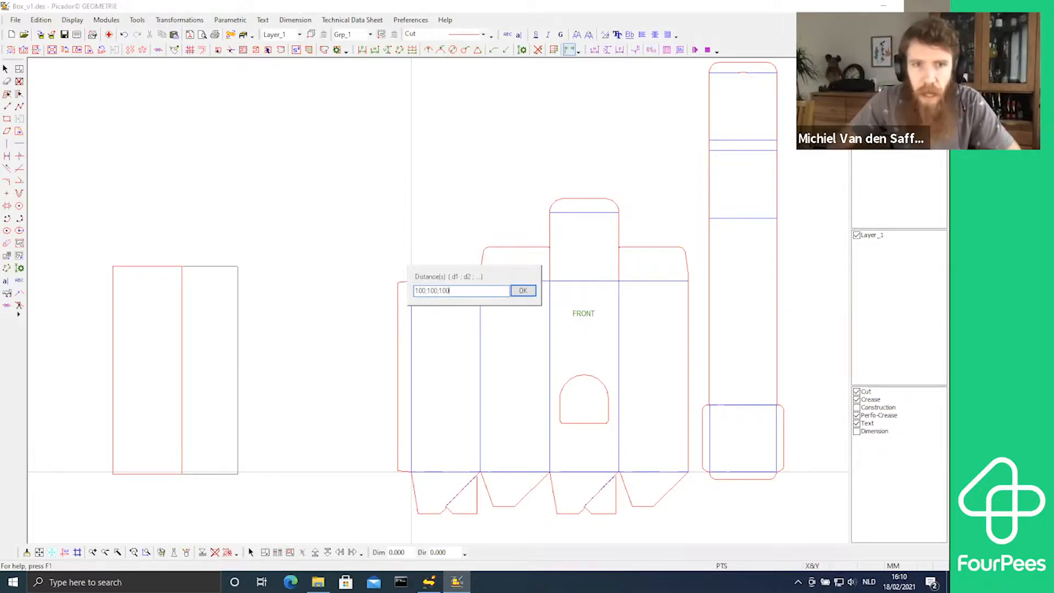
key(Return)
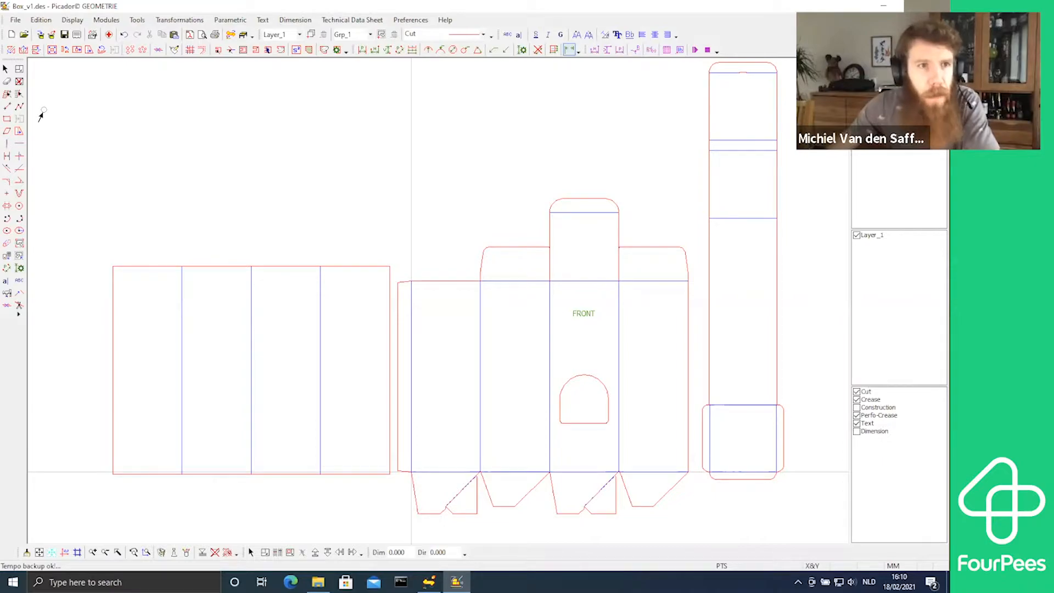
Step: Delete the whole four-panel rectangle with a selection window and validate the selection
click(20, 81)
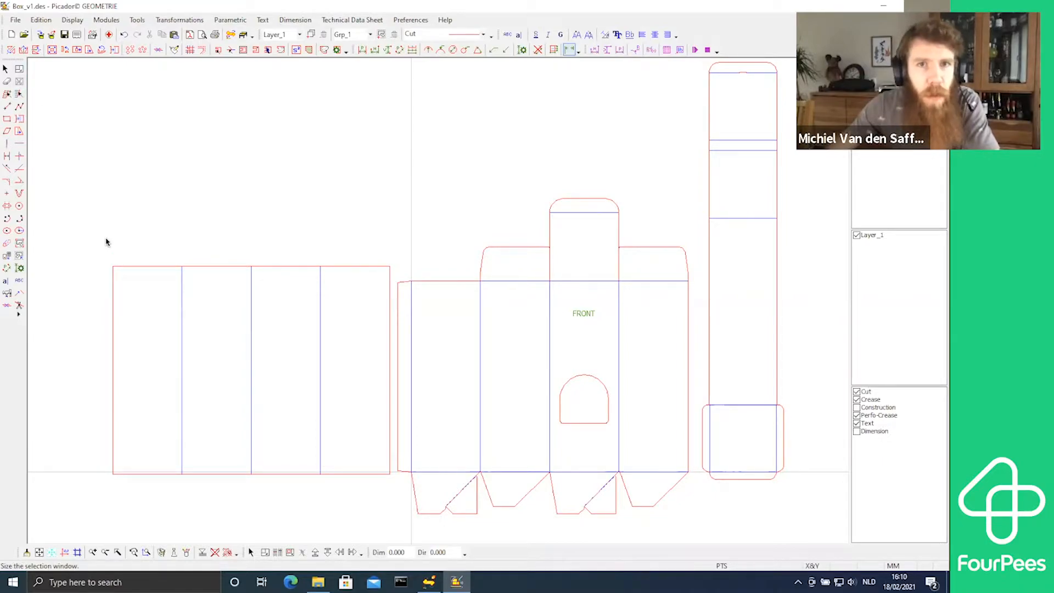
drag(106, 254, 399, 489)
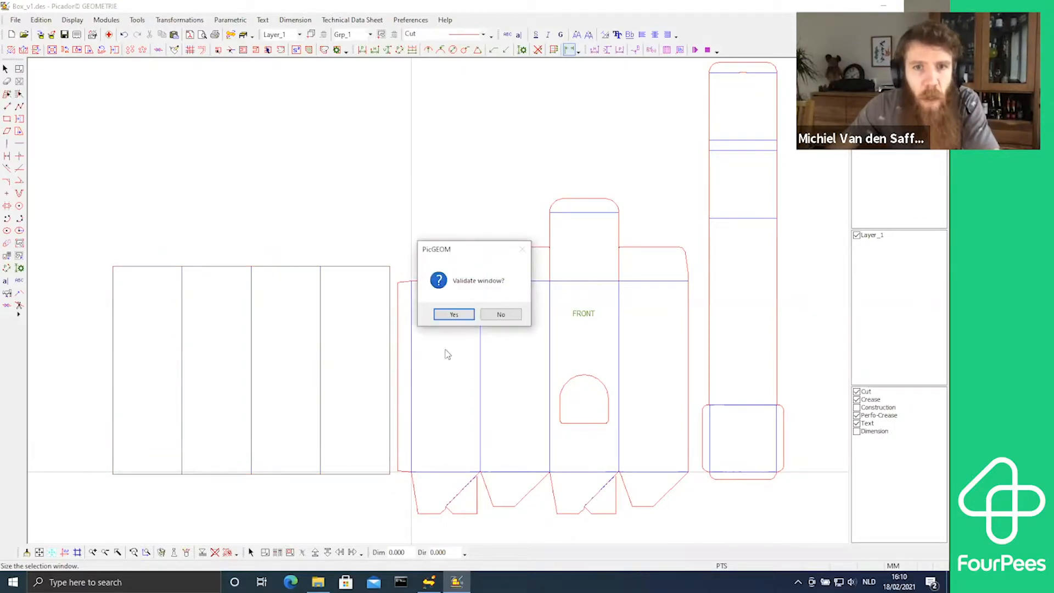
click(453, 314)
Step: Examine the box's upper and lower flaps and the long separate insert, and look over the available line types
scroll(503, 365, up, 3)
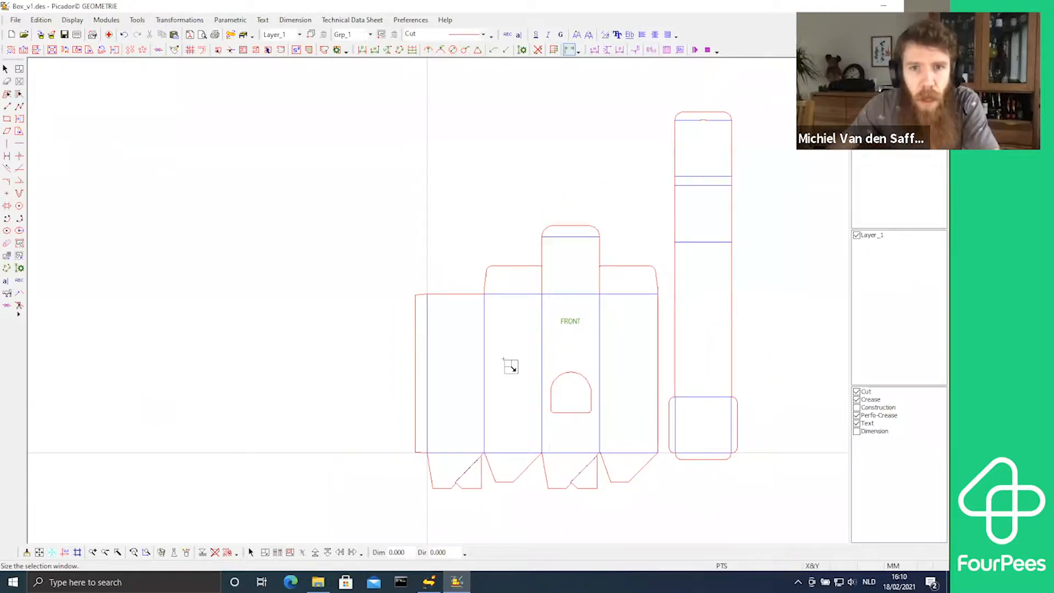
scroll(504, 360, up, 1)
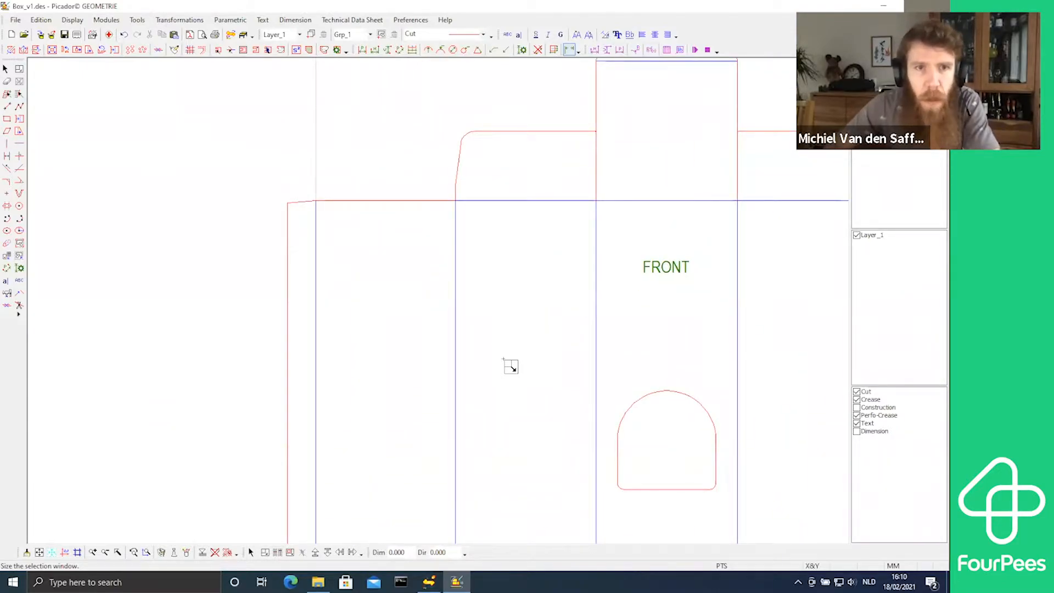
key(Up)
key(Up)
key(Right)
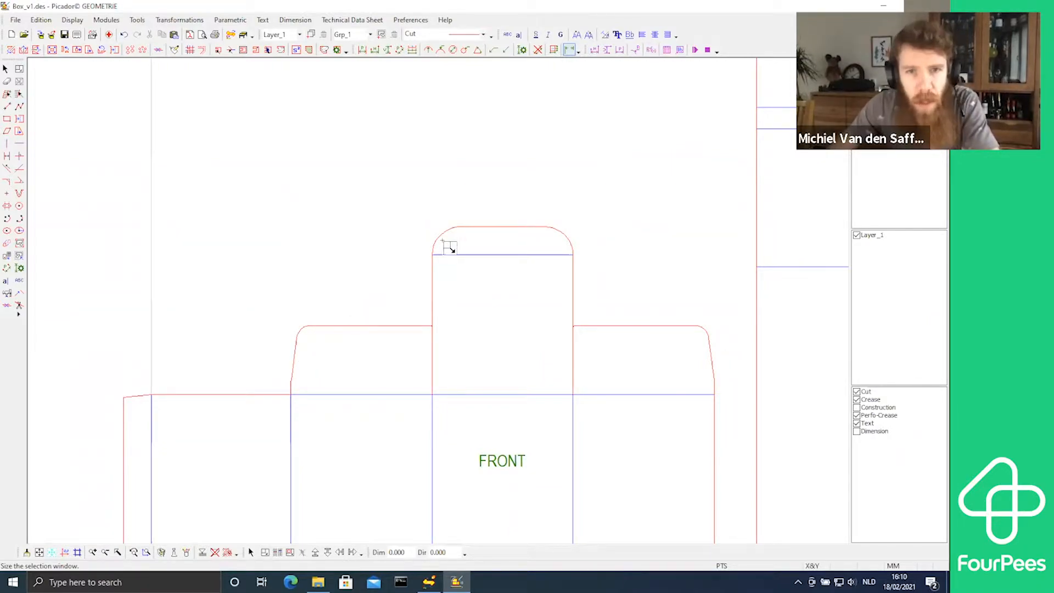
scroll(449, 279, down, 5)
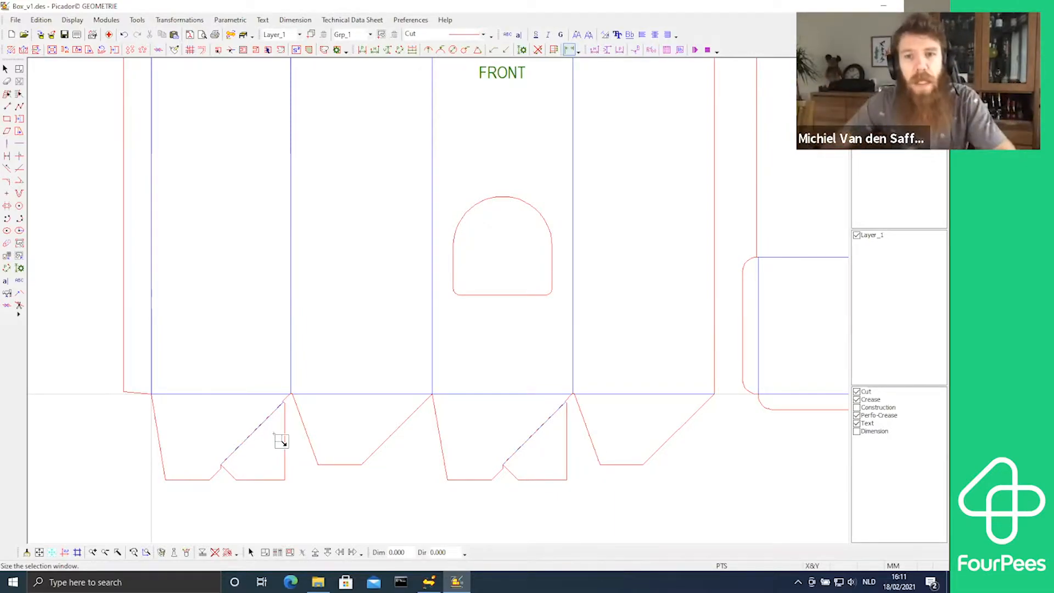
key(Right)
key(Right)
key(Up)
key(Up)
key(Up)
key(Up)
key(Up)
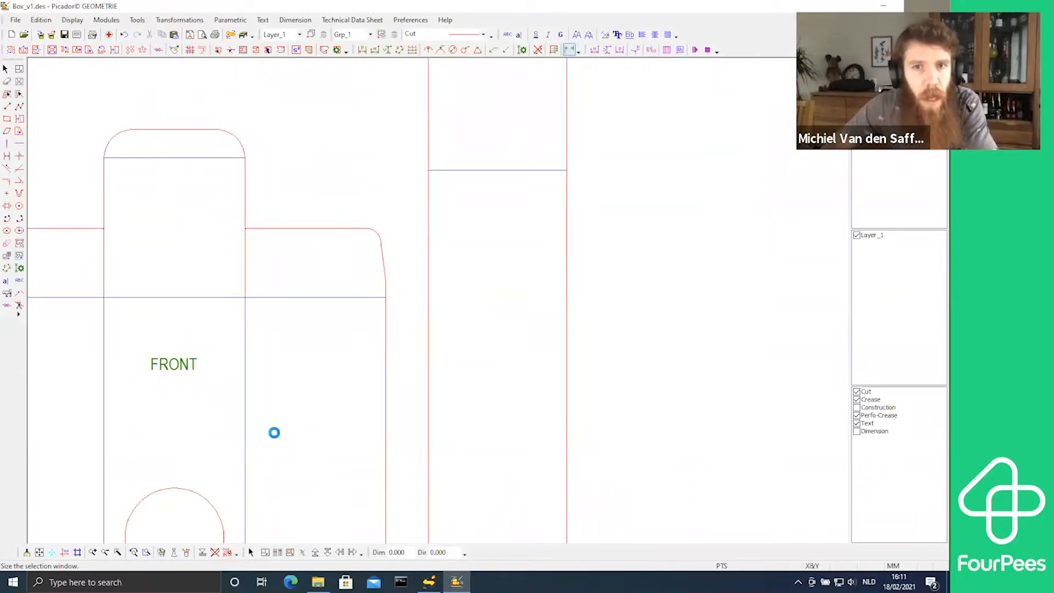
key(Up)
key(Down)
key(Down)
key(Down)
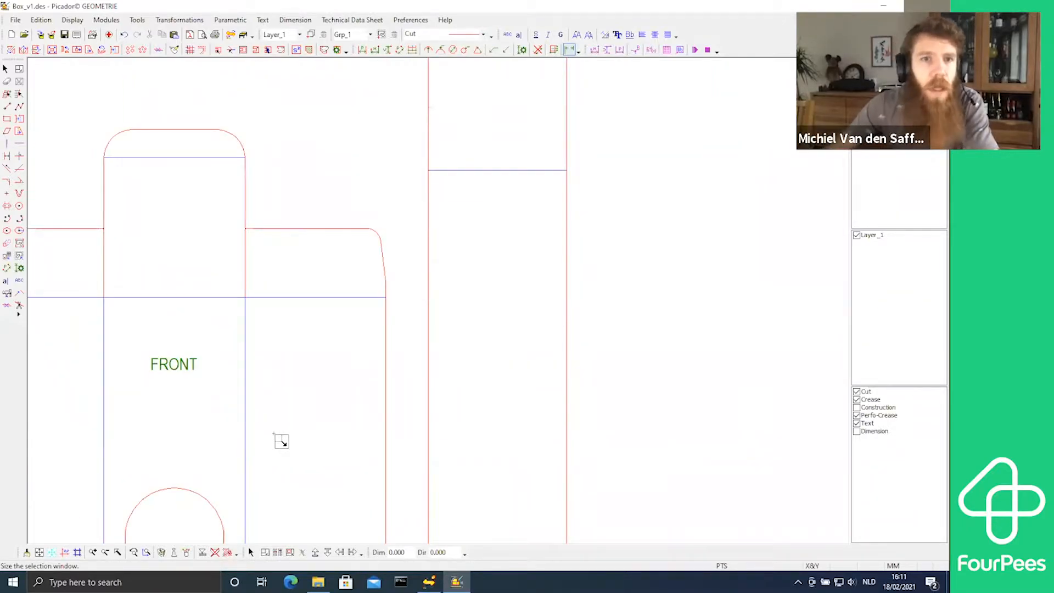
scroll(281, 441, up, 1)
scroll(281, 441, down, 3)
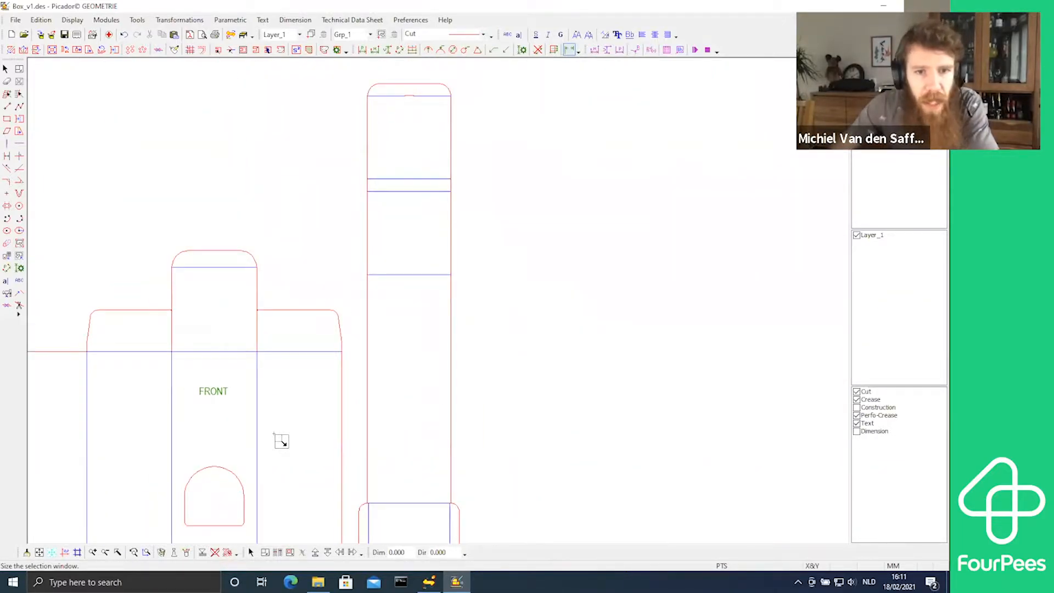
key(Left)
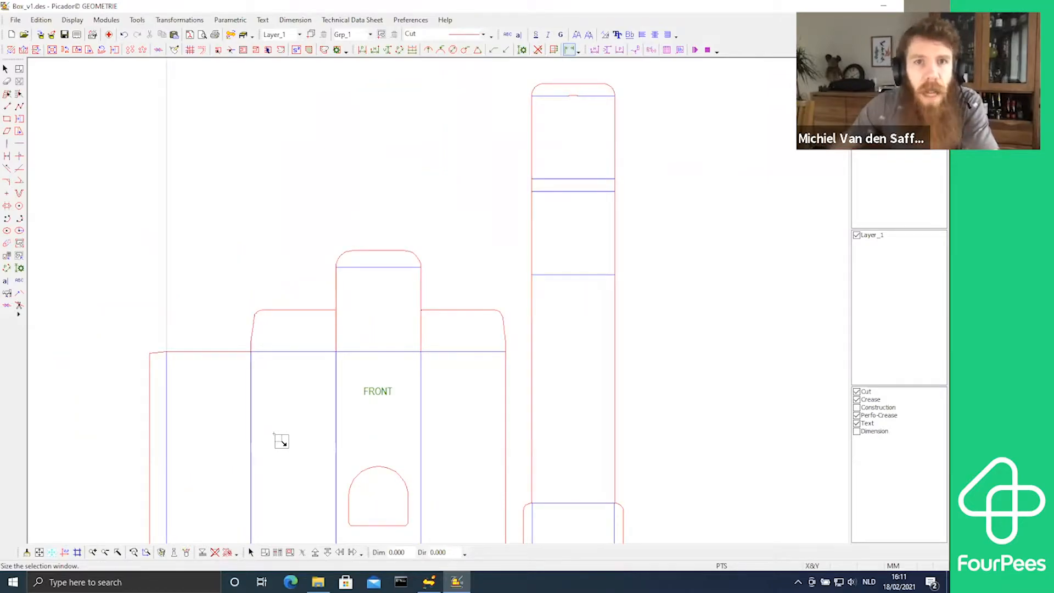
click(483, 34)
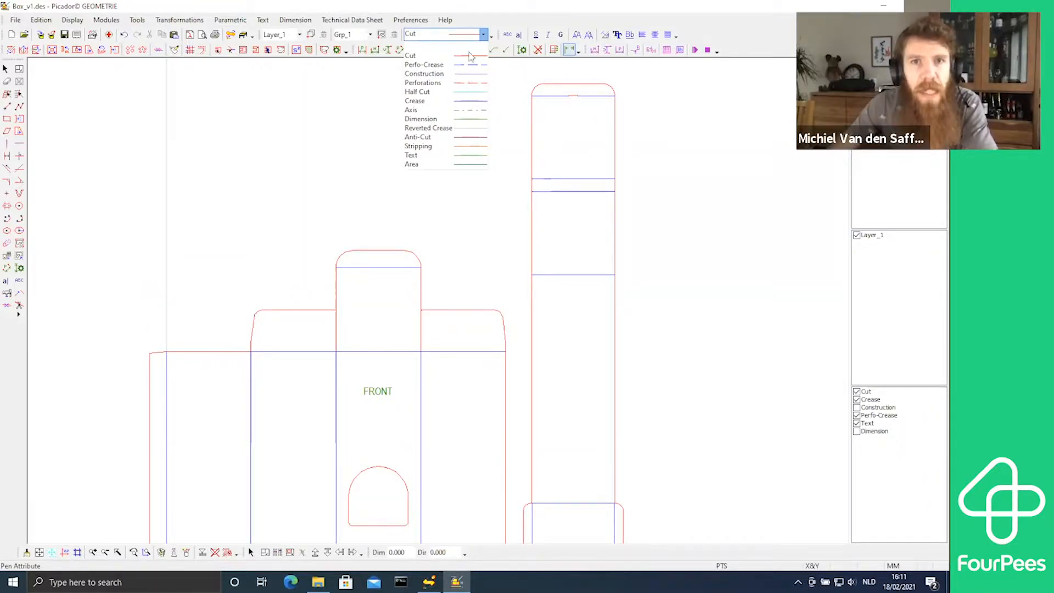
click(483, 36)
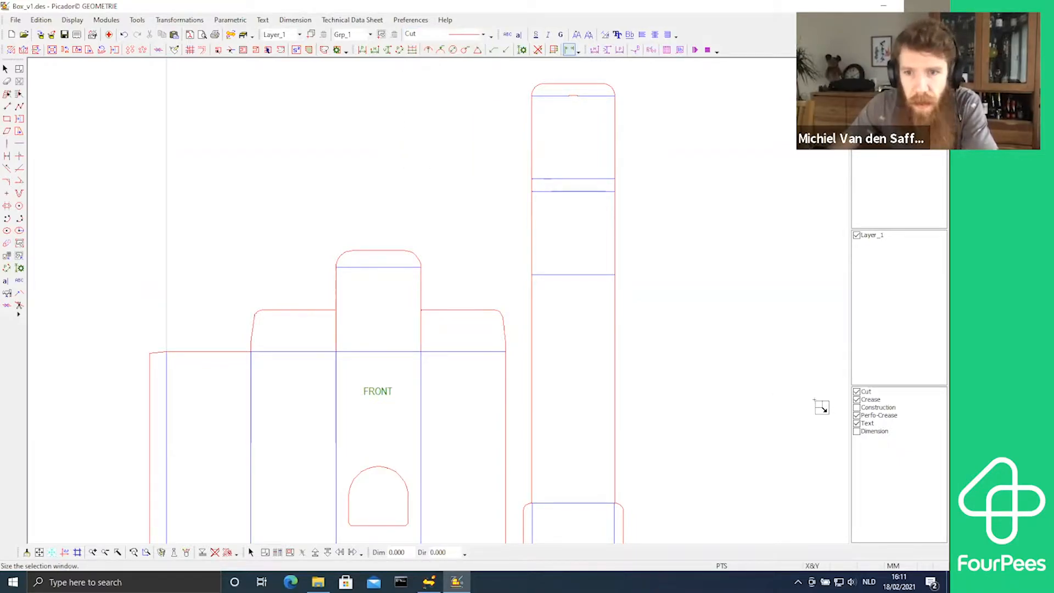
Step: Show the construction lines and try a small cut rectangle starting at a guide intersection above the box's first panel
click(857, 407)
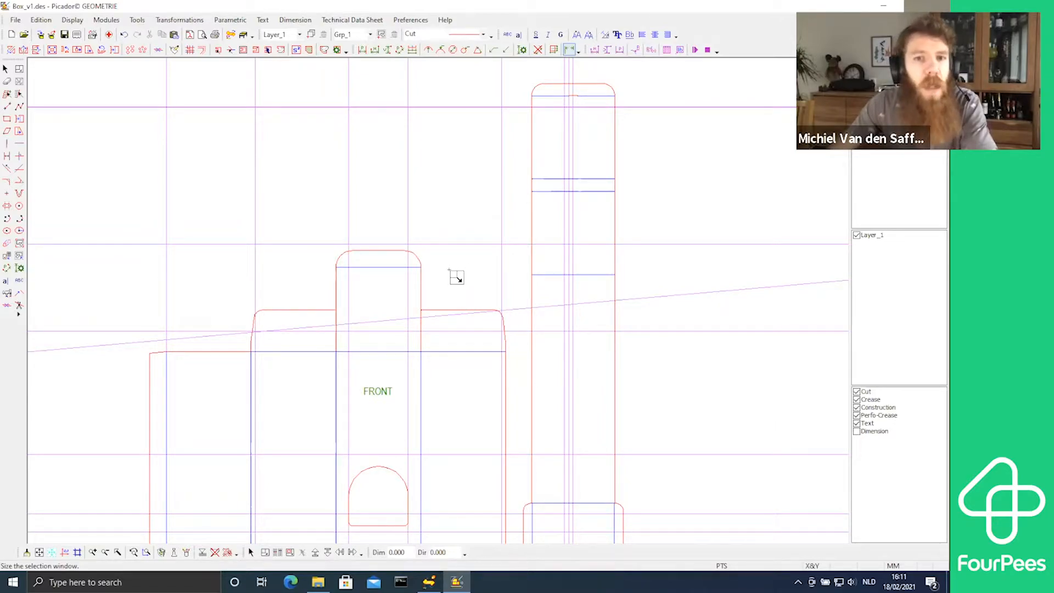
click(7, 118)
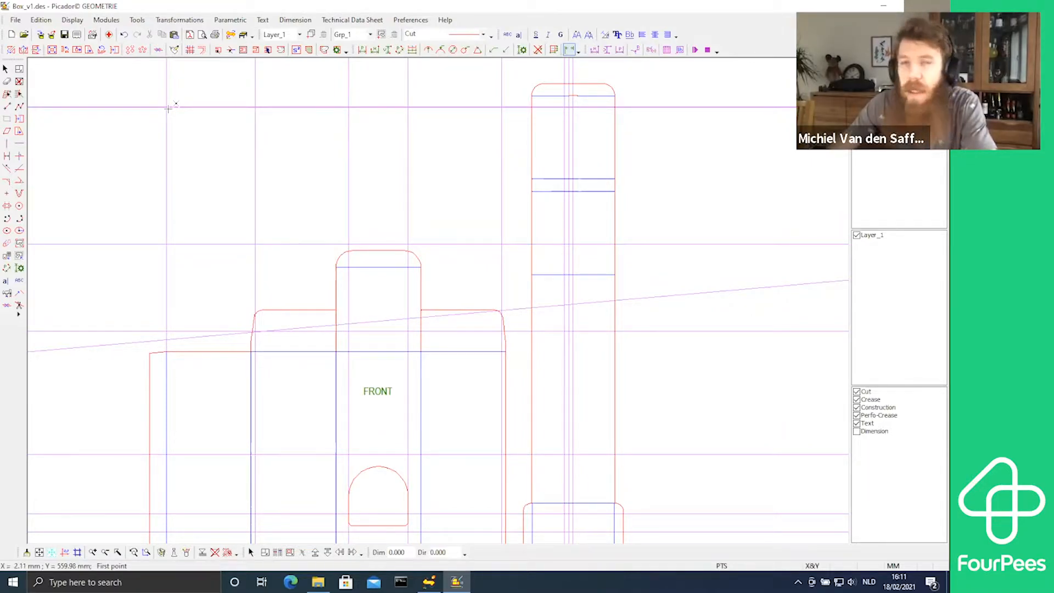
click(167, 107)
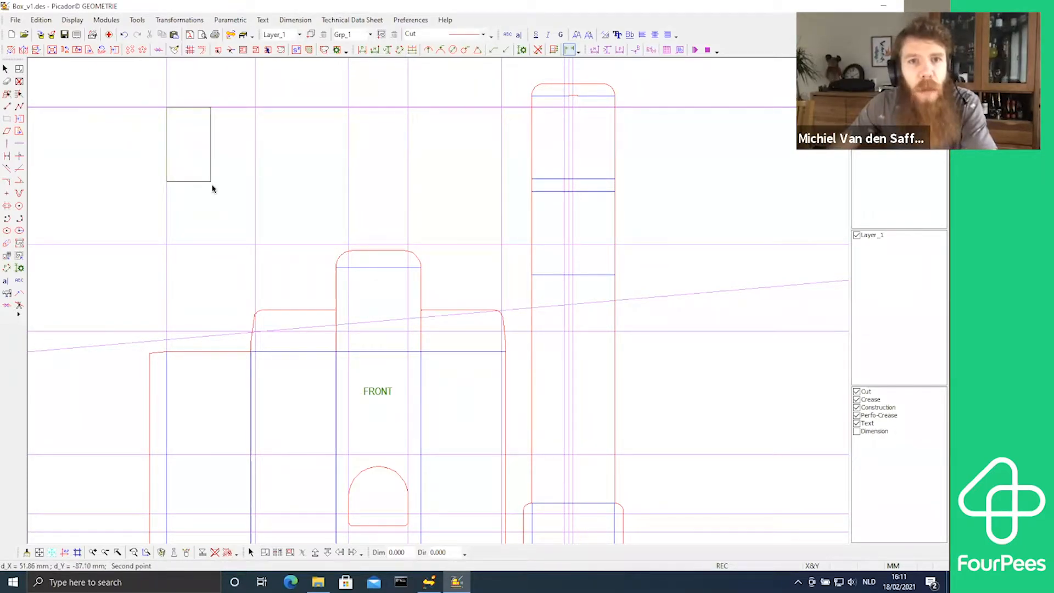
click(192, 150)
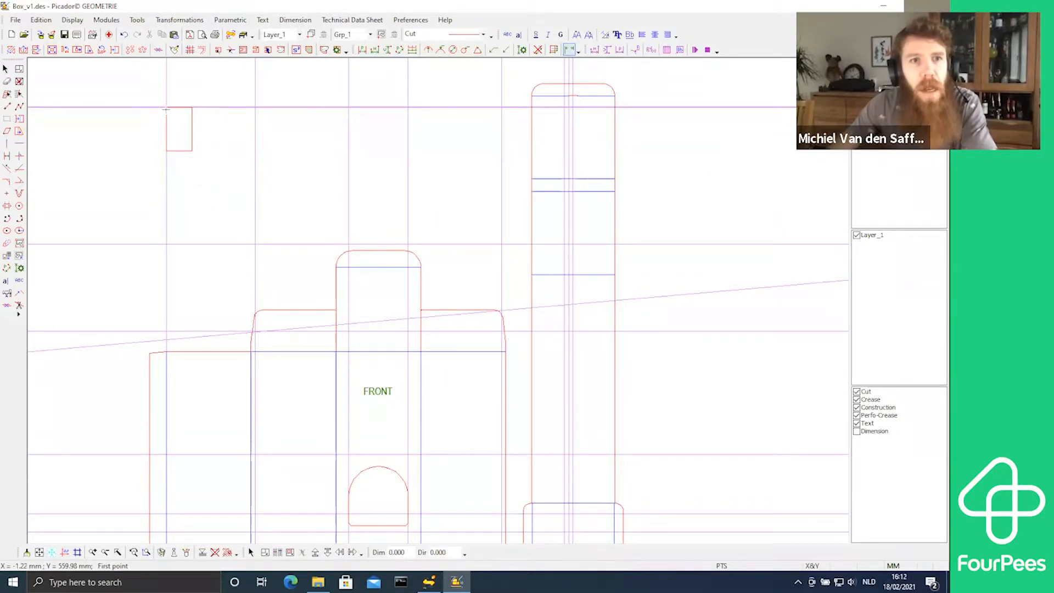
click(125, 35)
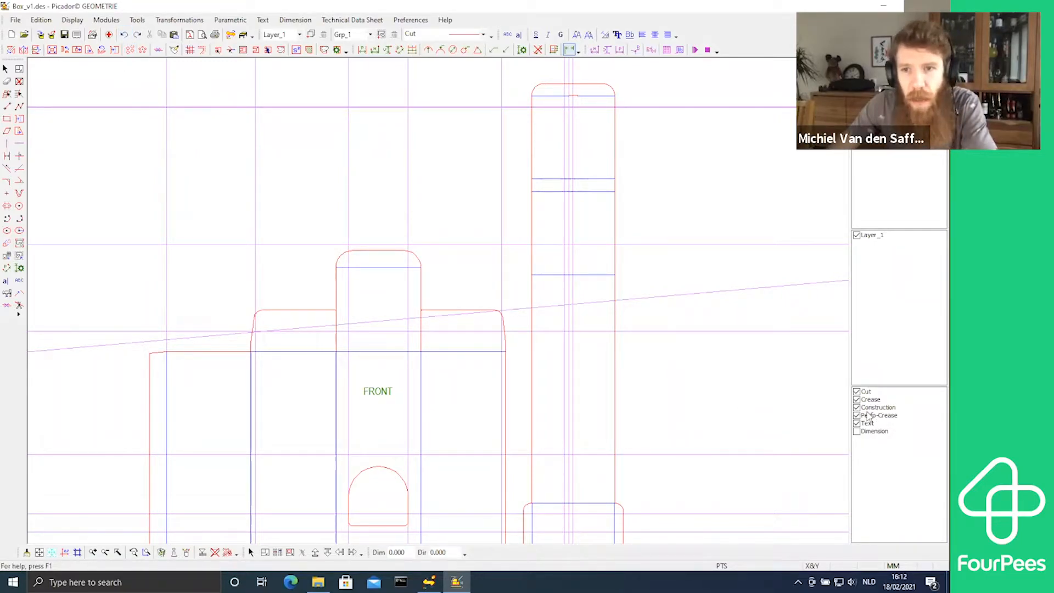
Step: Hide the construction lines and show the dimensions of the box and insert
click(857, 407)
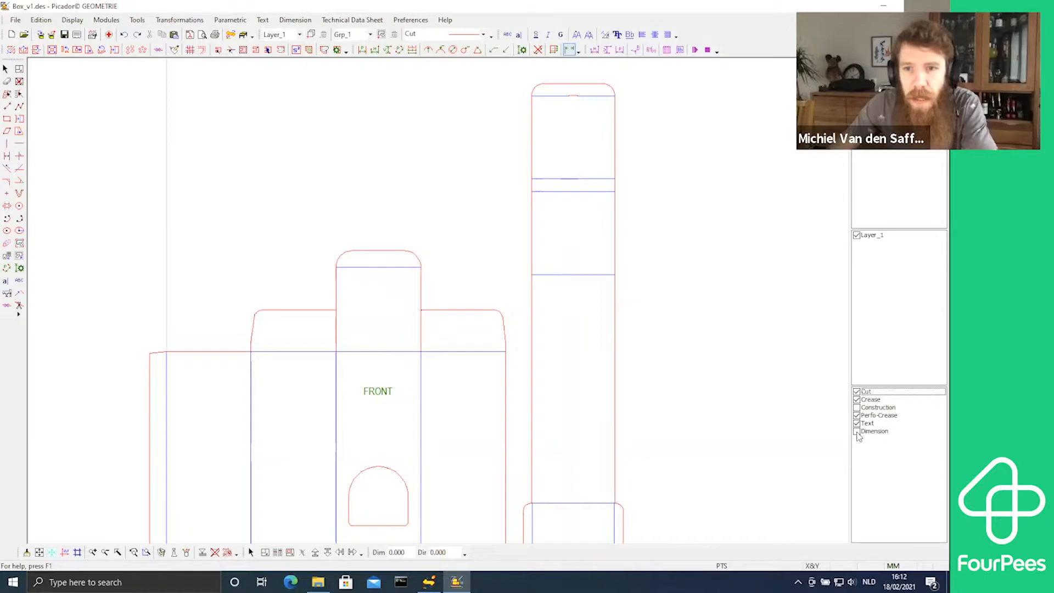
click(857, 432)
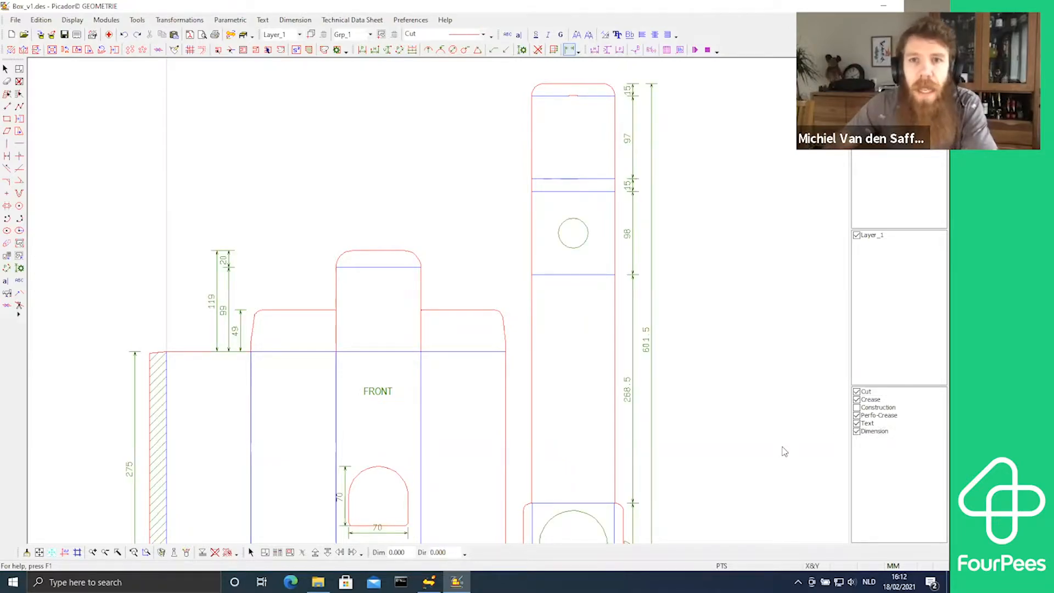
scroll(784, 452, down, 1)
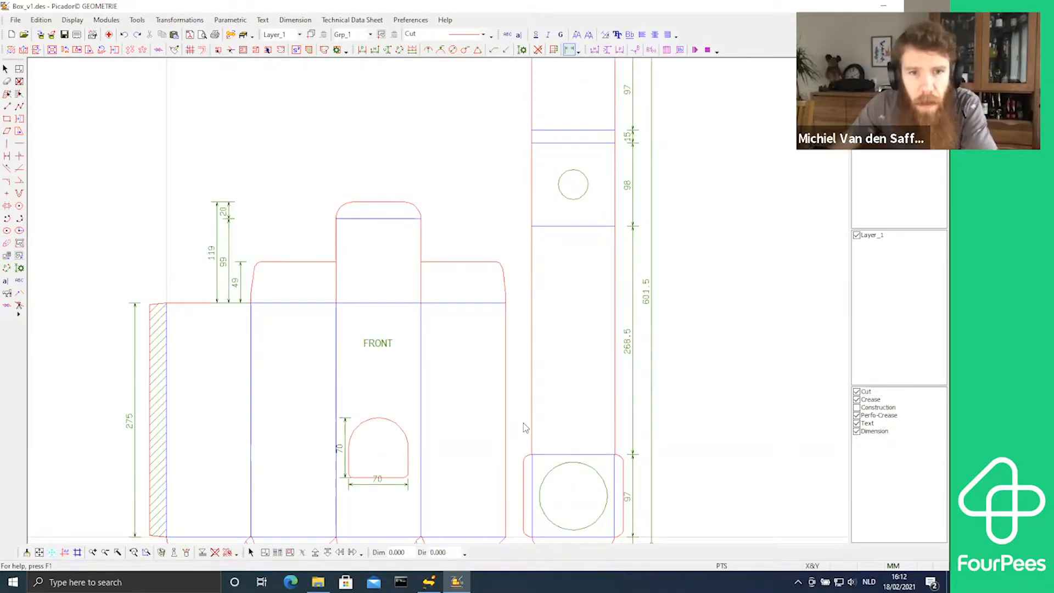
Step: Create a 3D fold of the current box and insert design in Picador3D
scroll(525, 428, down, 4)
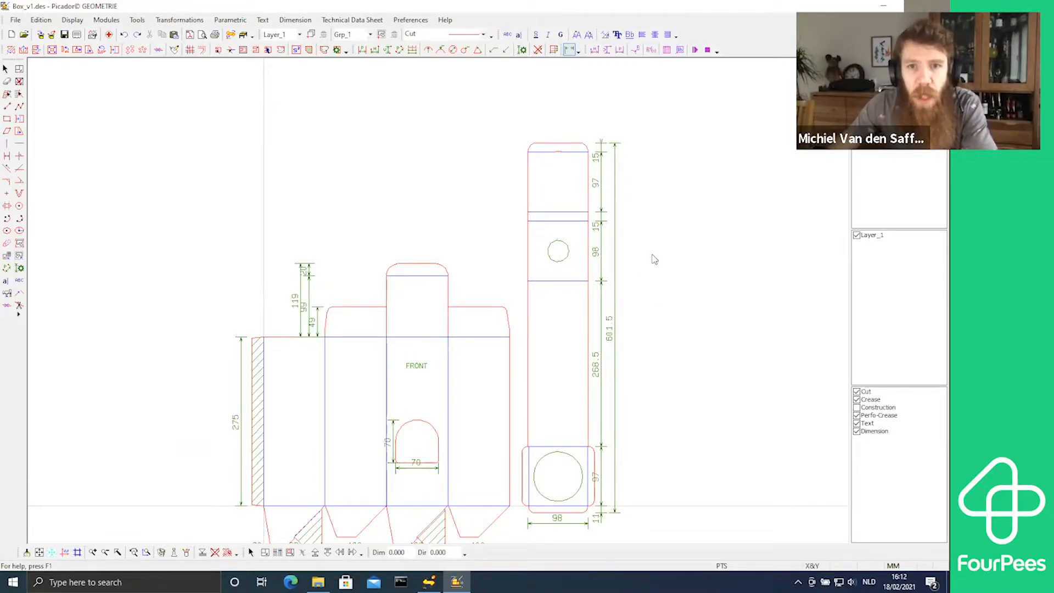
scroll(574, 262, up, 3)
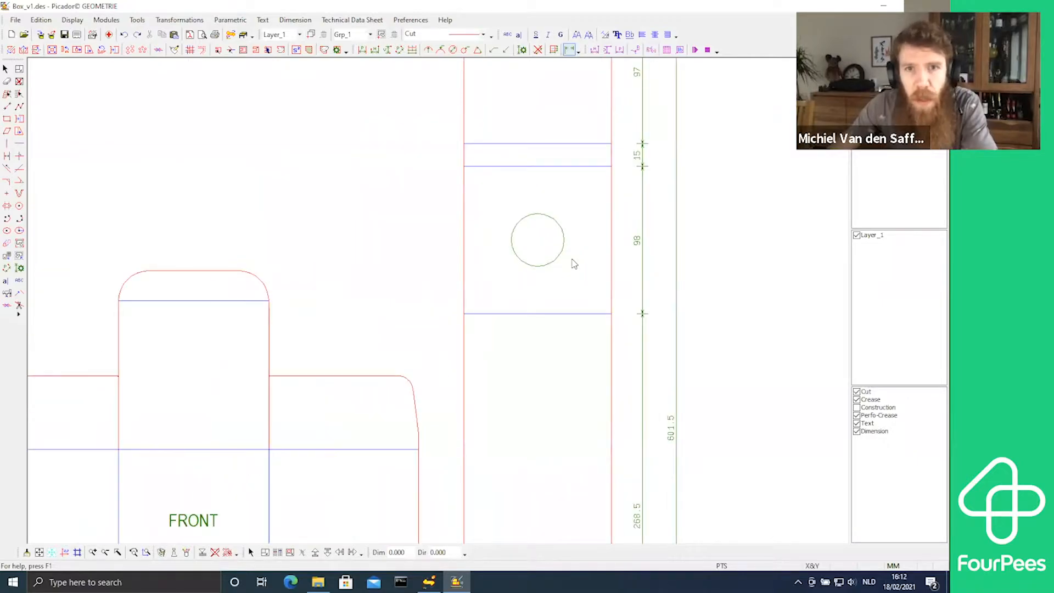
scroll(574, 264, down, 4)
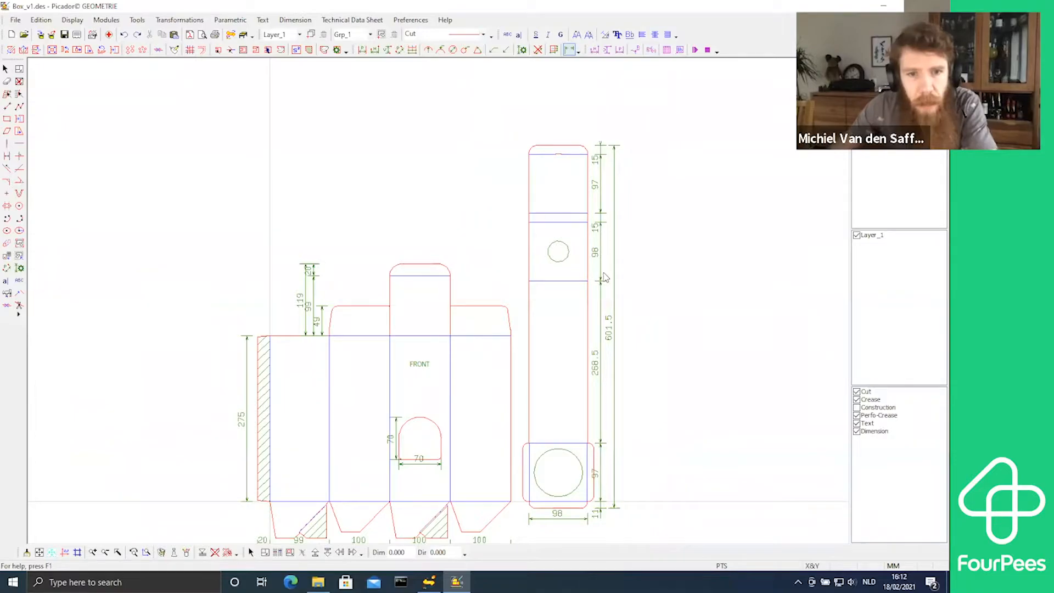
scroll(604, 274, down, 1)
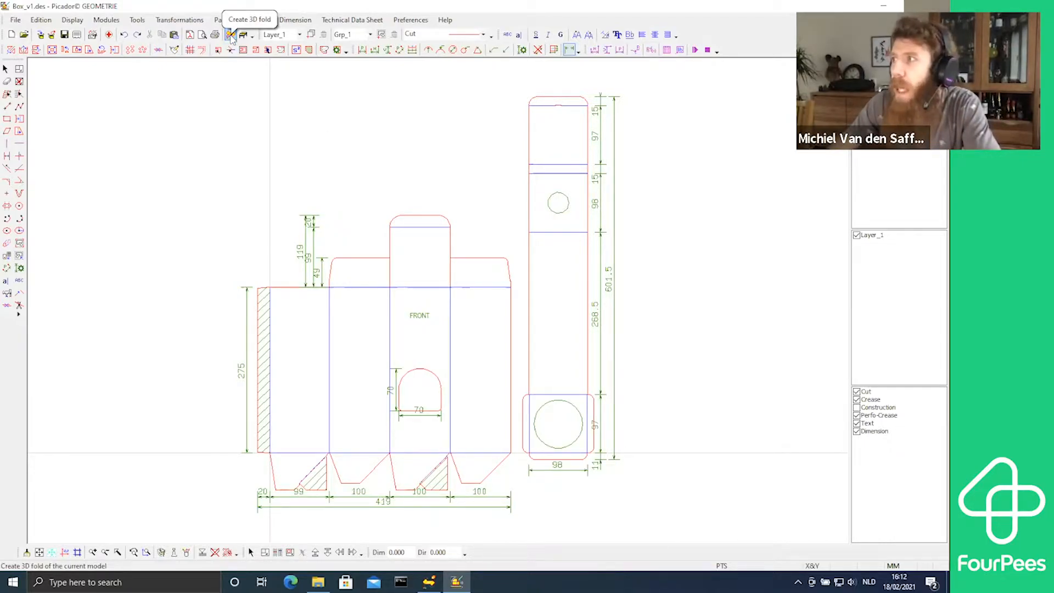
click(231, 35)
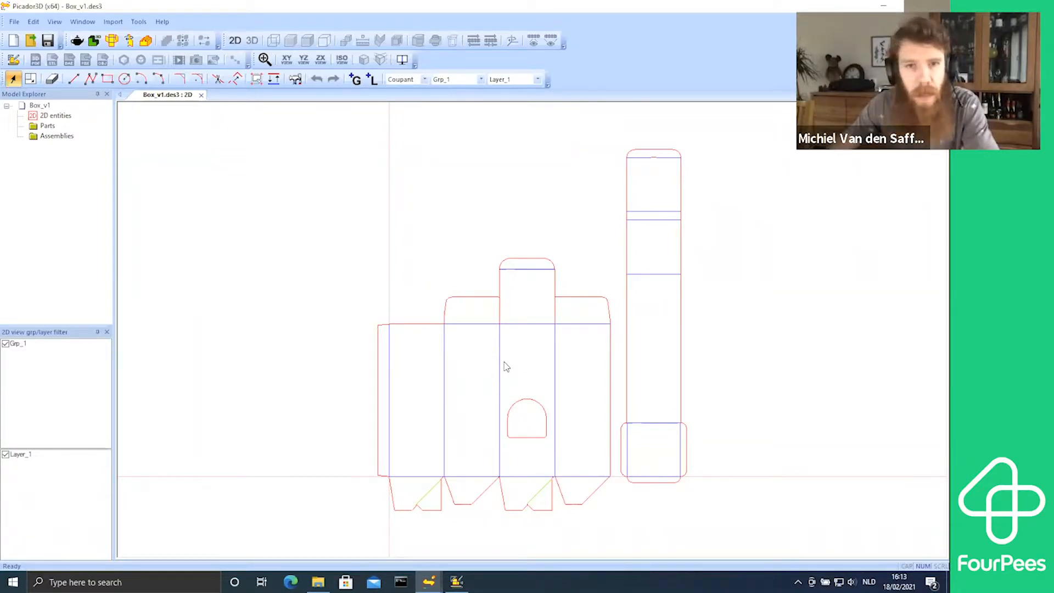
scroll(506, 367, up, 1)
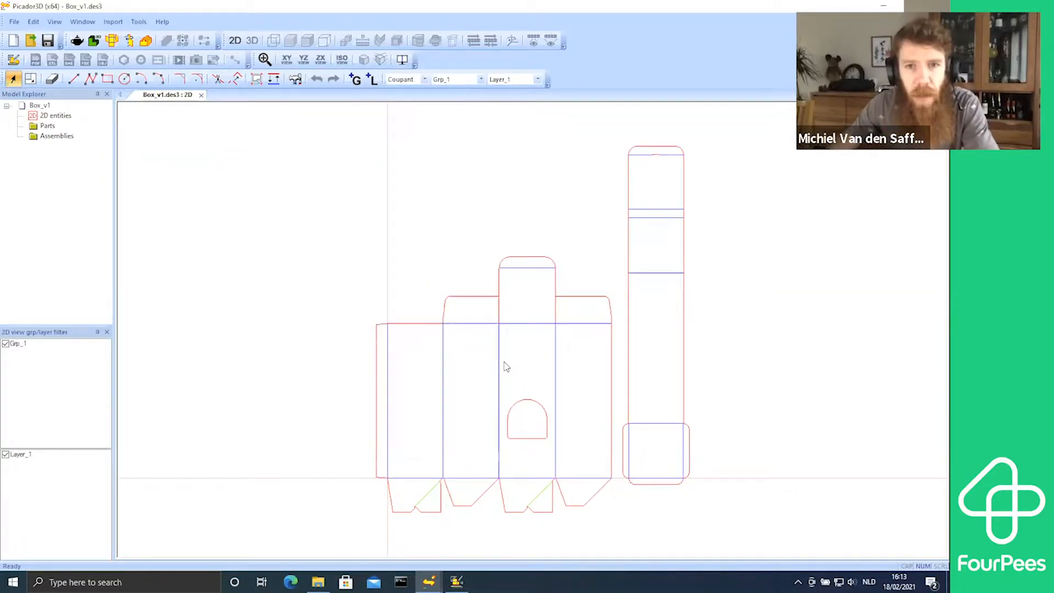
key(Right)
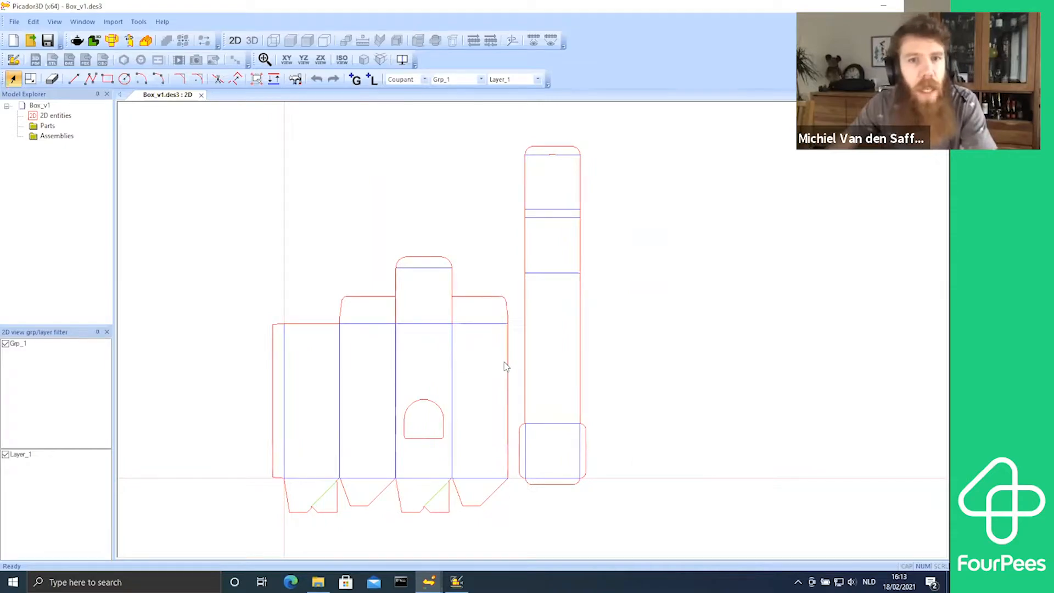
scroll(506, 367, up, 1)
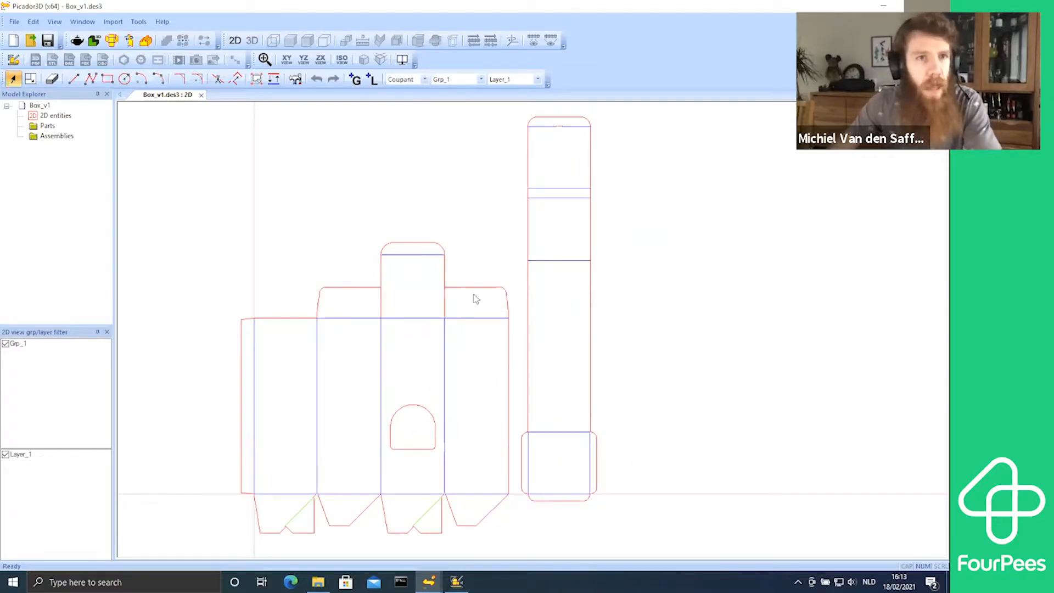
Step: Draw a small cut rectangle in the upper part of the box's second panel
click(124, 79)
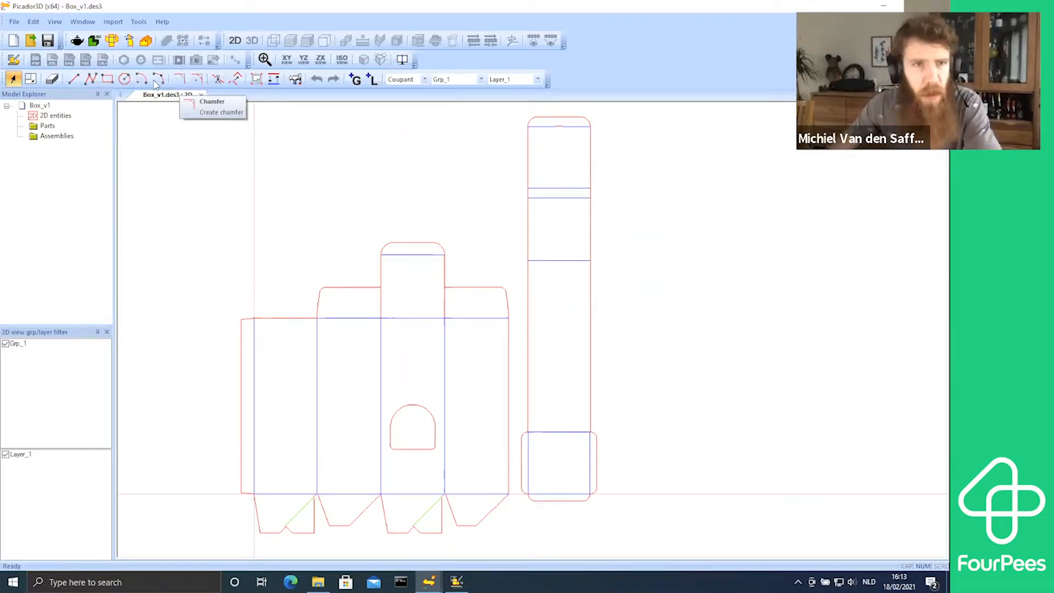
click(107, 79)
click(328, 345)
click(358, 374)
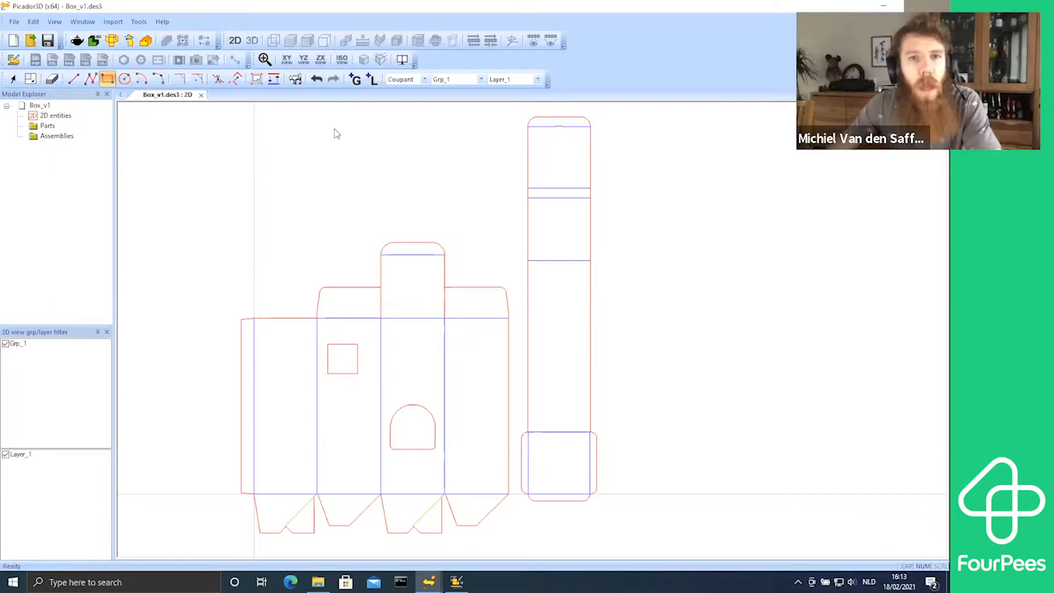
Step: Undo all lines of the small rectangle in the box's second panel
click(317, 80)
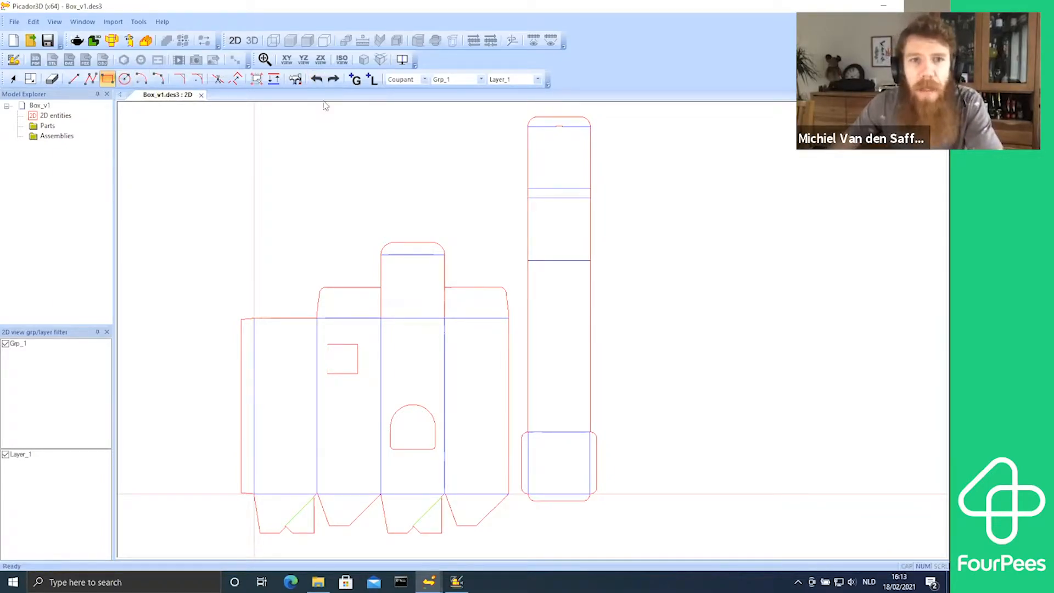
click(316, 81)
click(317, 80)
click(316, 80)
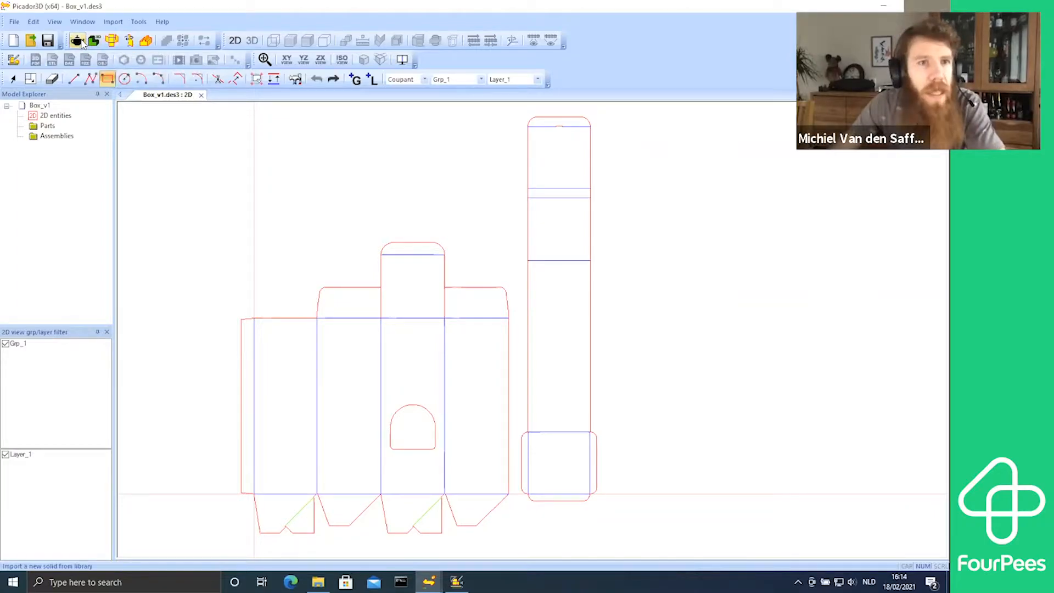
Step: Browse the library of ready-made solids and close it without importing anything
click(84, 44)
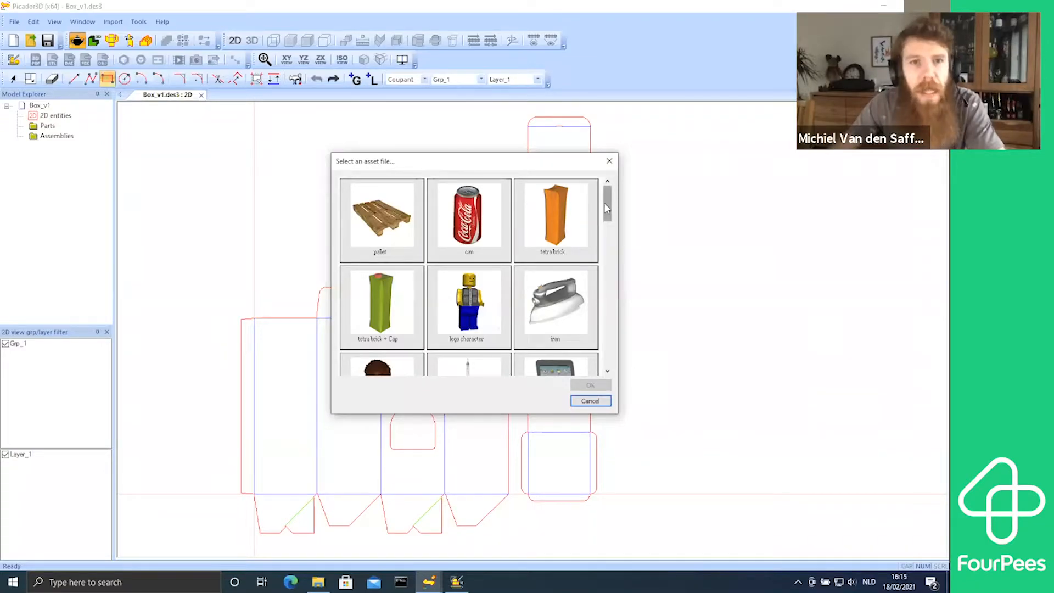
drag(606, 208, 609, 273)
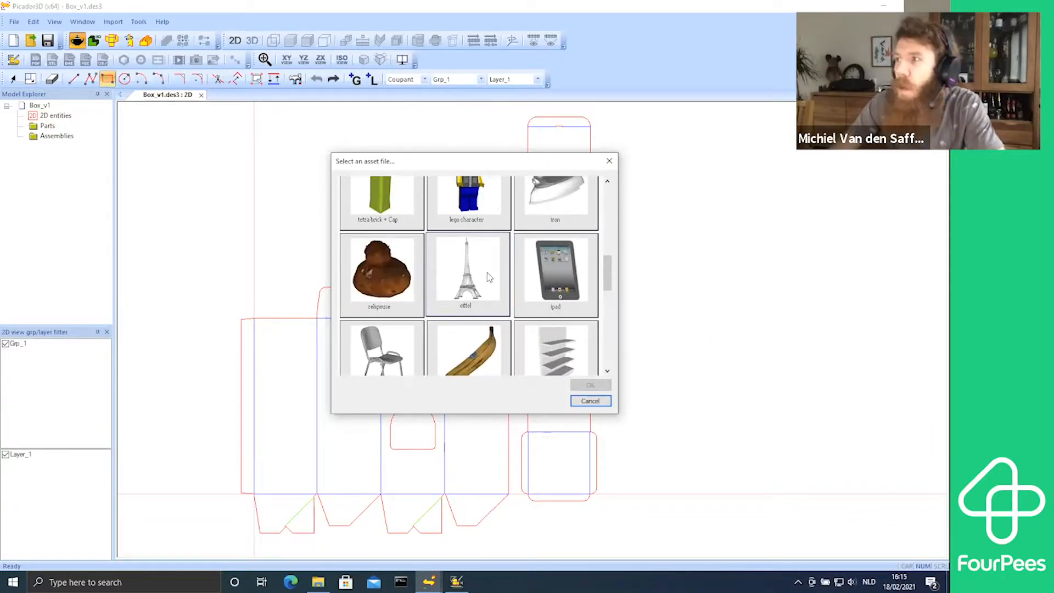
drag(613, 272, 618, 180)
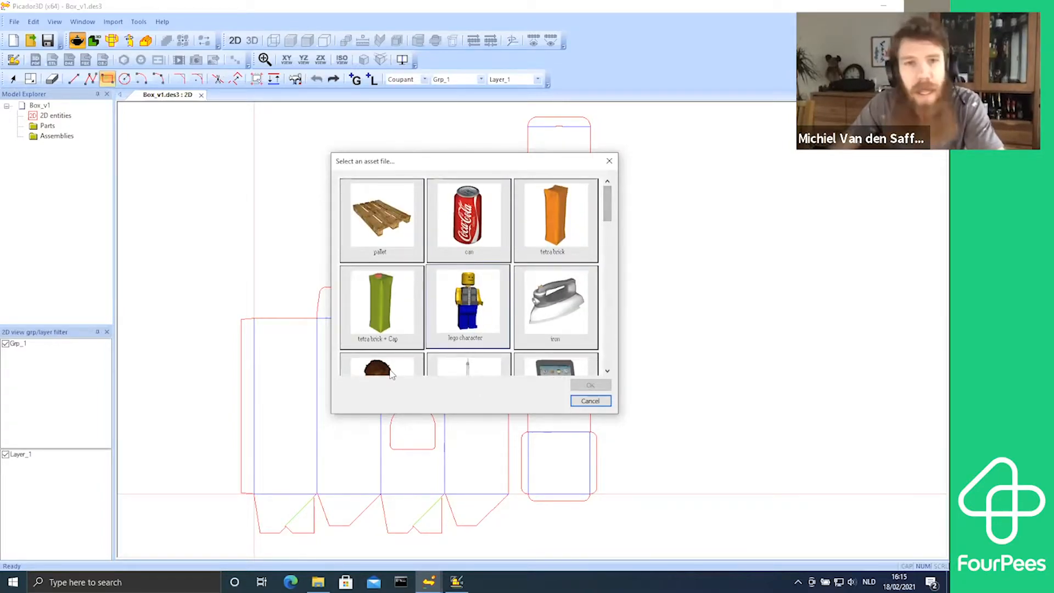
click(608, 160)
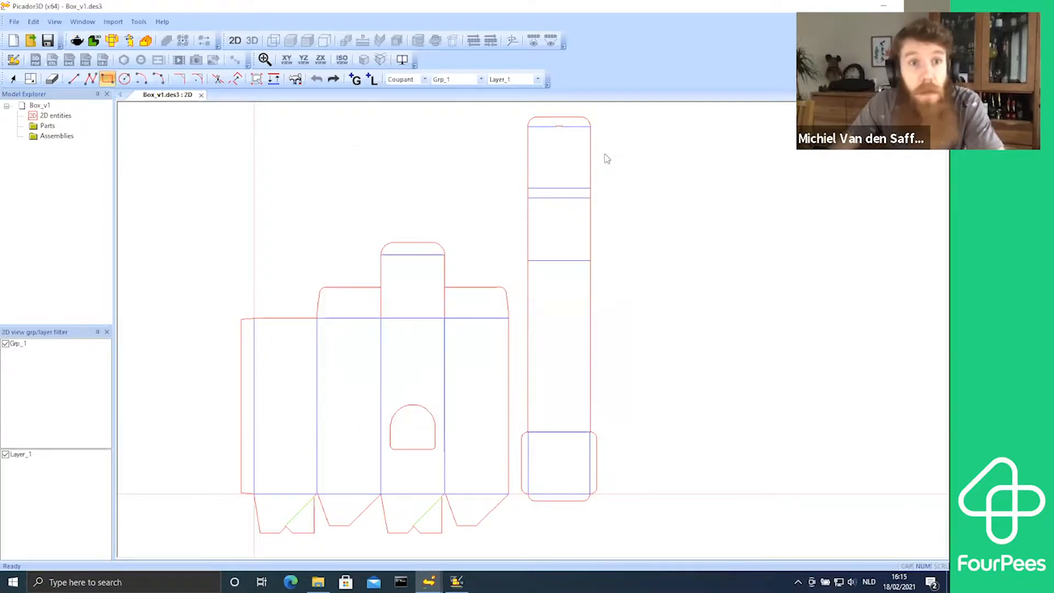
Step: Load the Bottle asset file as a 3D shape with the bounding box center as its referential
click(96, 43)
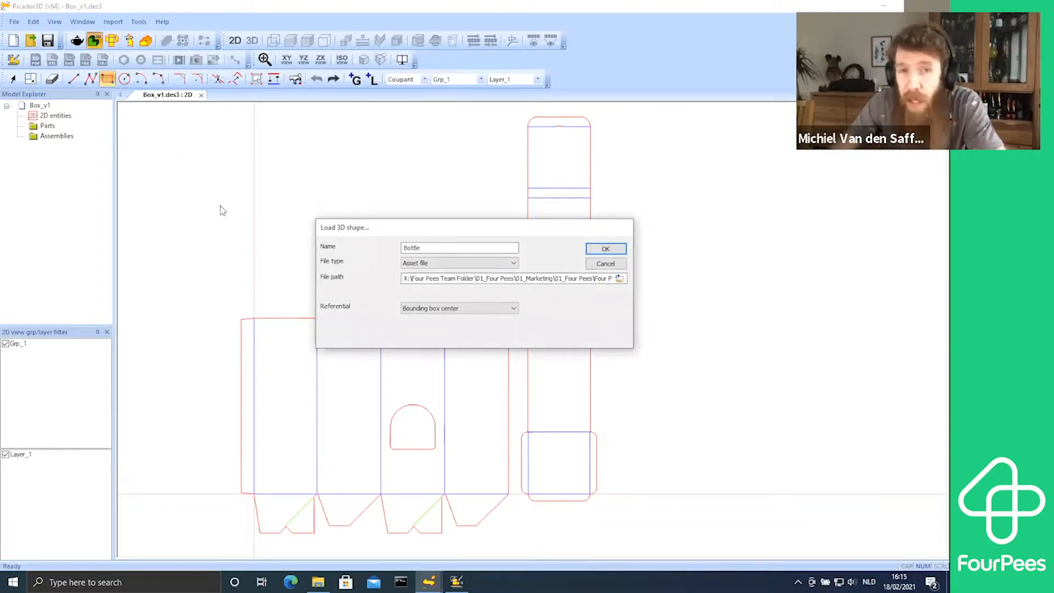
click(447, 264)
click(447, 267)
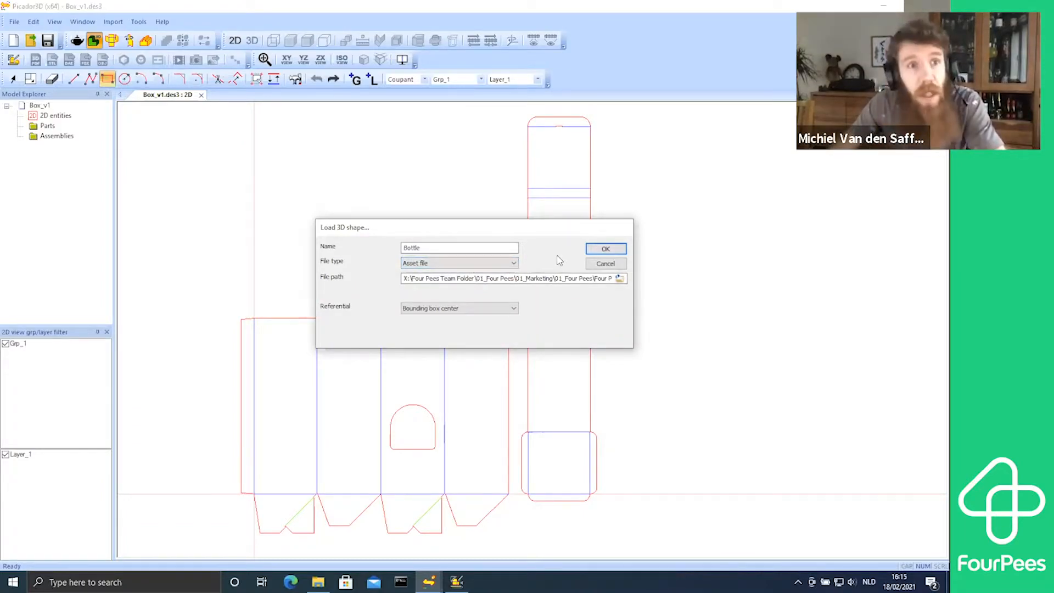
click(603, 249)
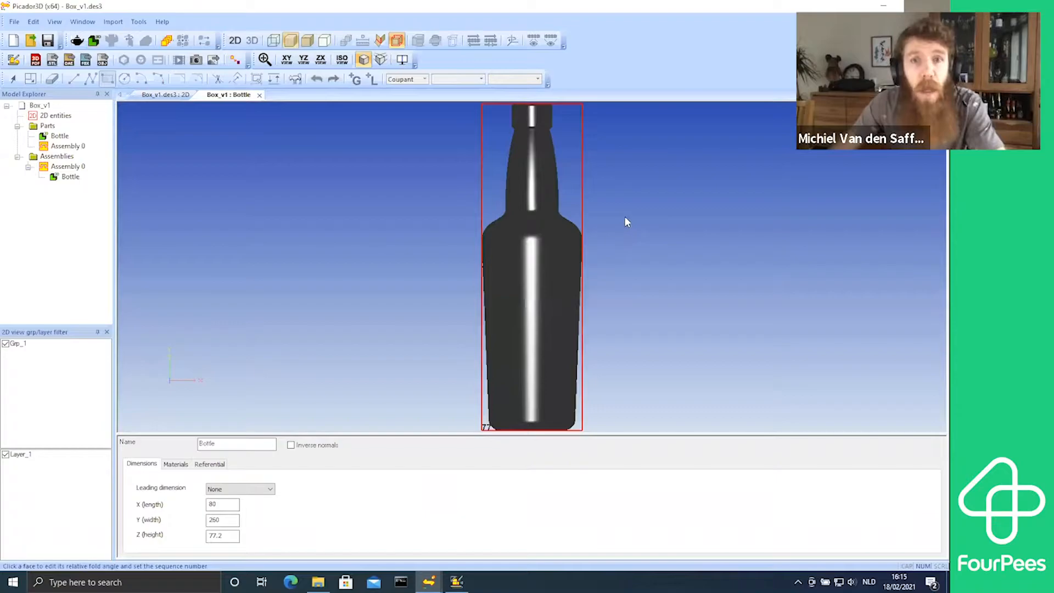
mouse_move(584, 233)
middle_down()
mouse_move(602, 238)
mouse_move(524, 285)
mouse_move(598, 257)
mouse_move(633, 318)
mouse_move(545, 365)
mouse_move(511, 343)
mouse_move(499, 308)
mouse_move(560, 254)
mouse_move(583, 248)
middle_up()
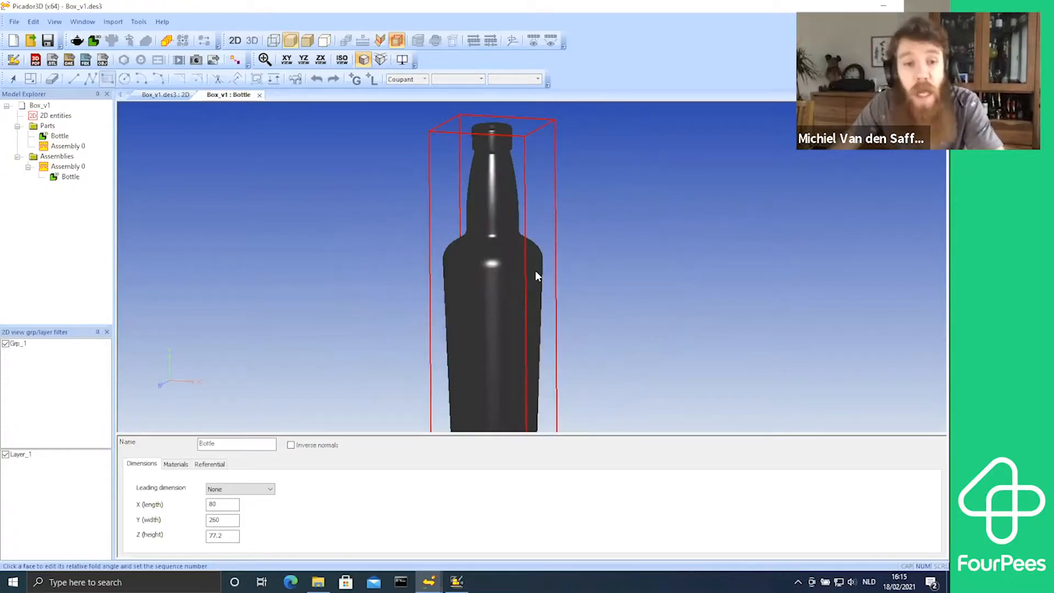
scroll(497, 286, up, 1)
scroll(498, 291, down, 1)
middle_drag(497, 290, 443, 304)
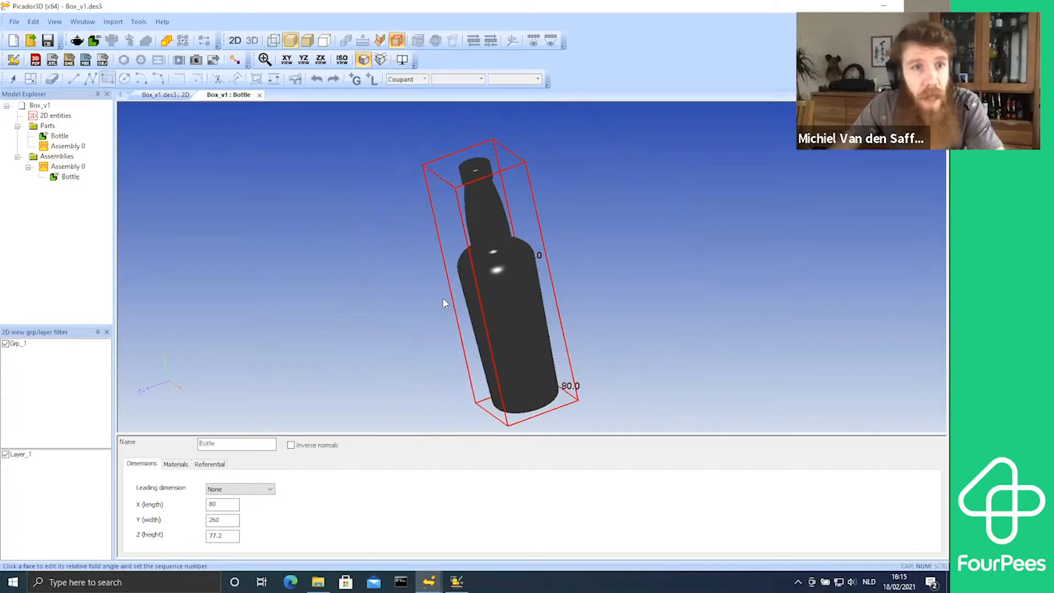
Step: Create a solid by revolution named "revolution" from group Grp_1 of the 2D drawing, using the bounding box center as origin
click(76, 117)
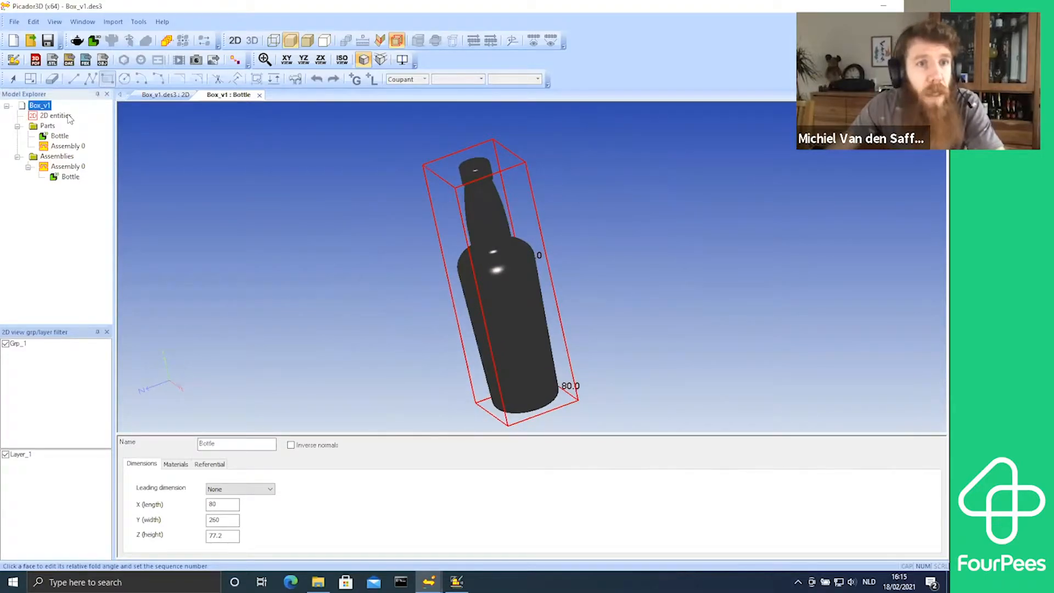
double_click(56, 116)
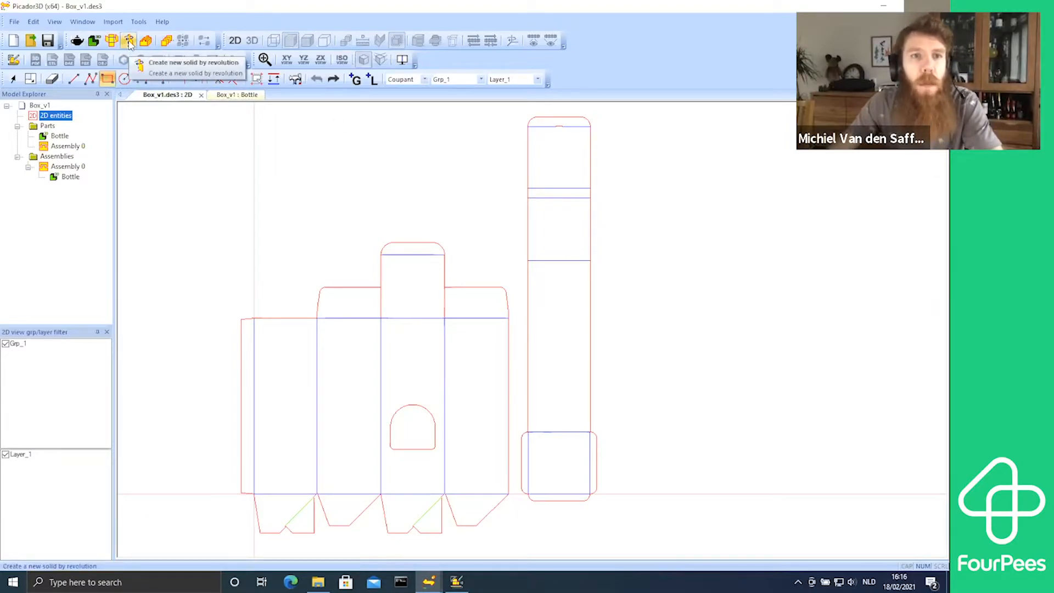
click(130, 42)
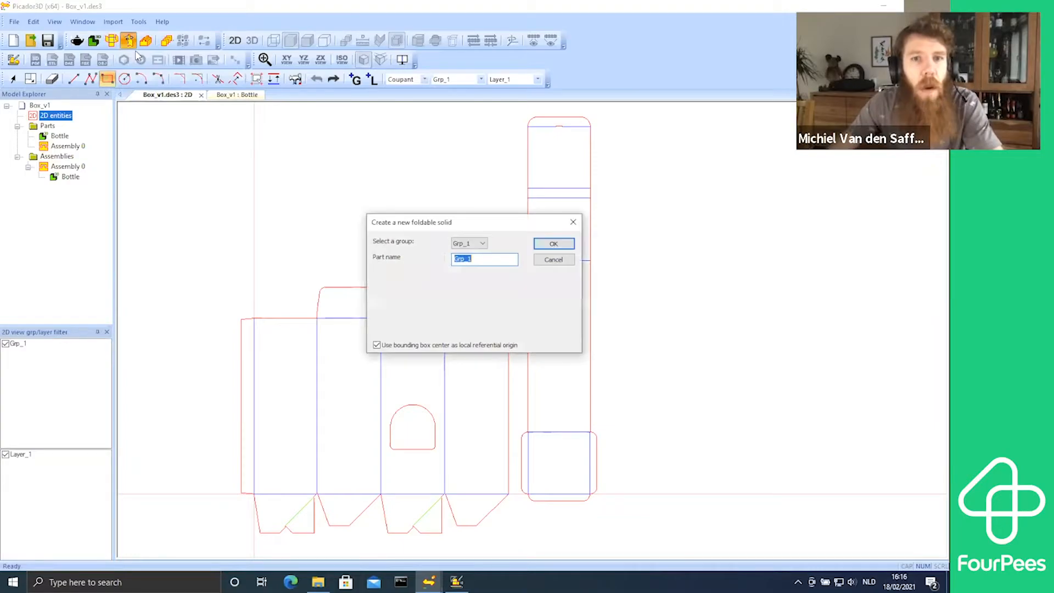
text(revolution)
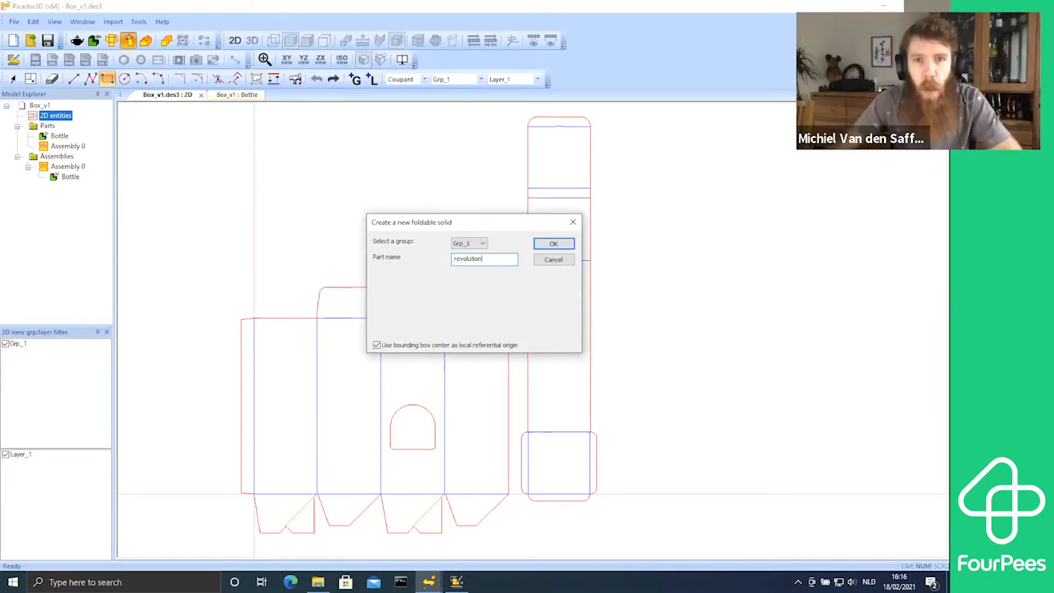
click(553, 245)
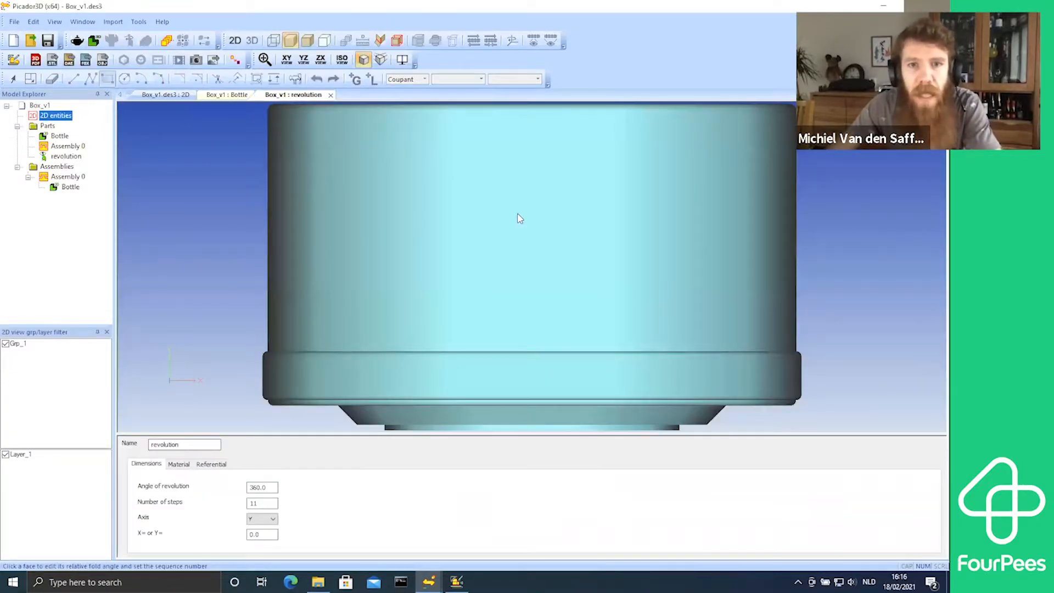
Step: Set the revolved solid's number of steps to 20
scroll(538, 205, down, 2)
scroll(538, 205, up, 2)
scroll(538, 204, down, 2)
middle_drag(532, 232, 539, 267)
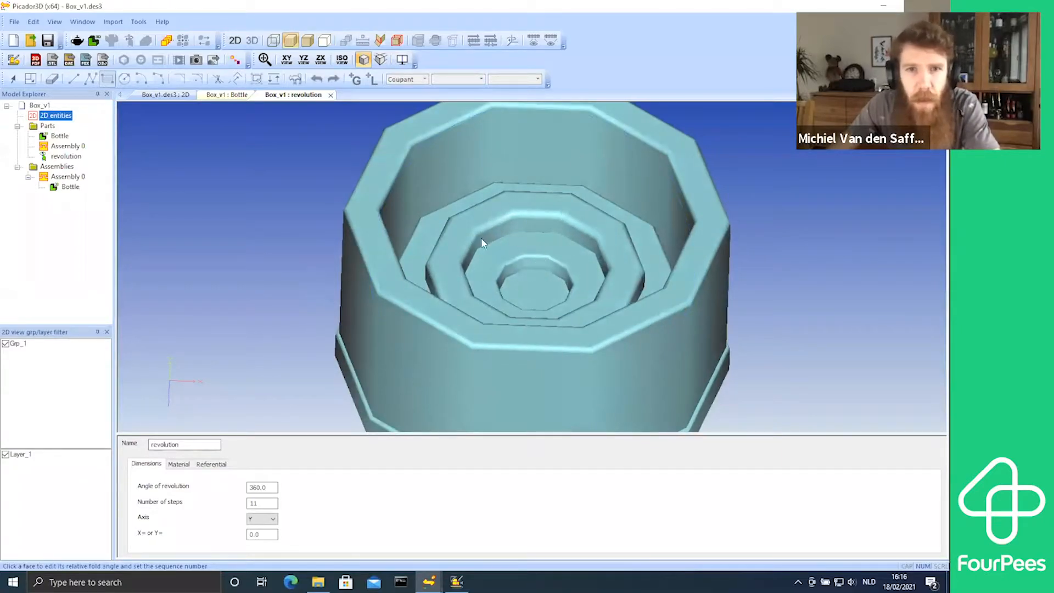
drag(266, 504, 245, 505)
text(20)
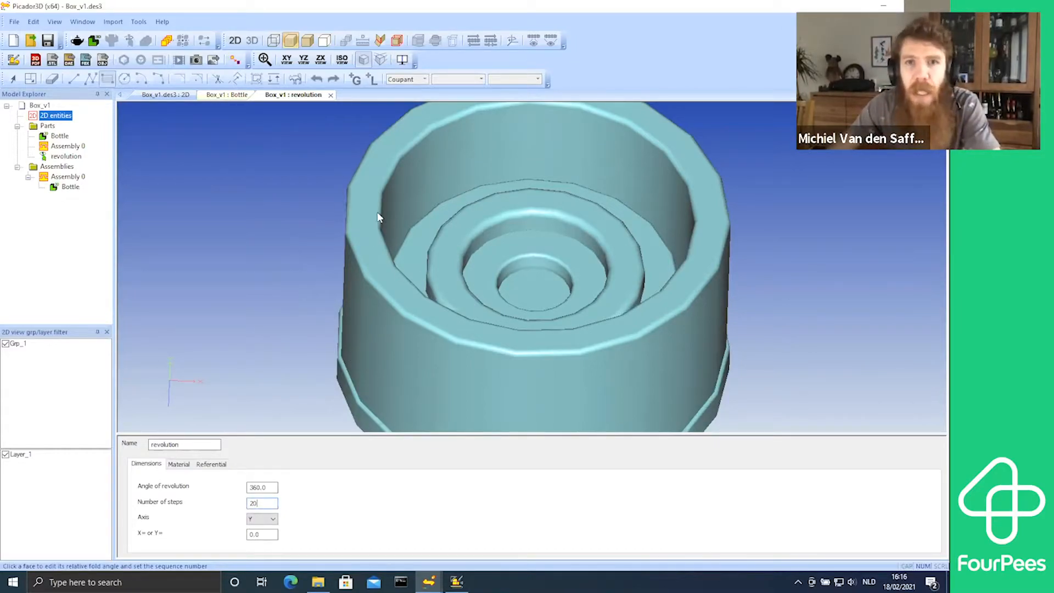
Step: Extrude group Grp_1 by 100 with closed extremities as a shape named "extrusion", and return to the 2D drawing
double_click(68, 146)
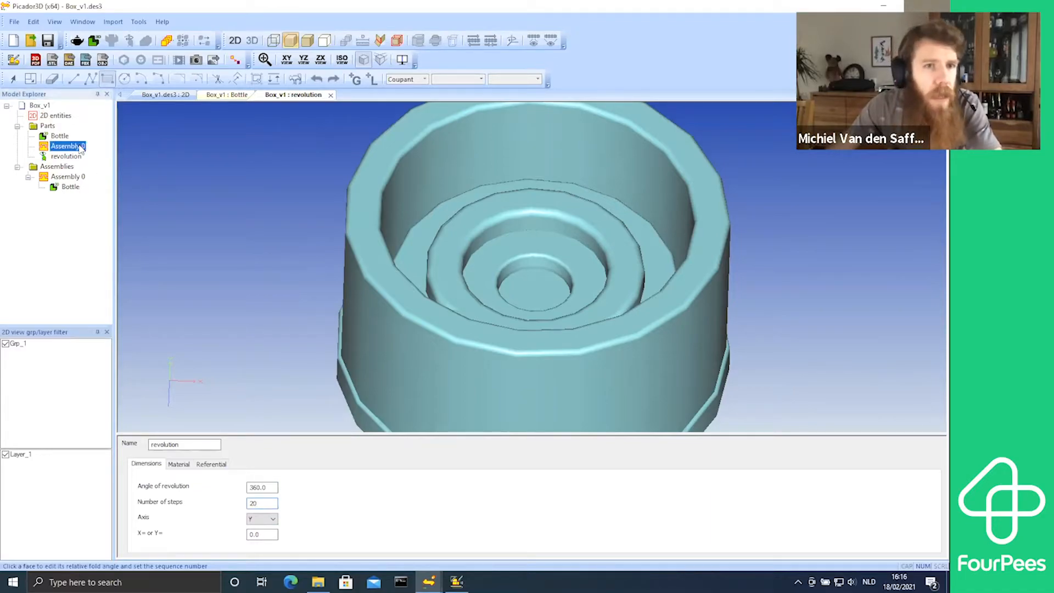
double_click(57, 116)
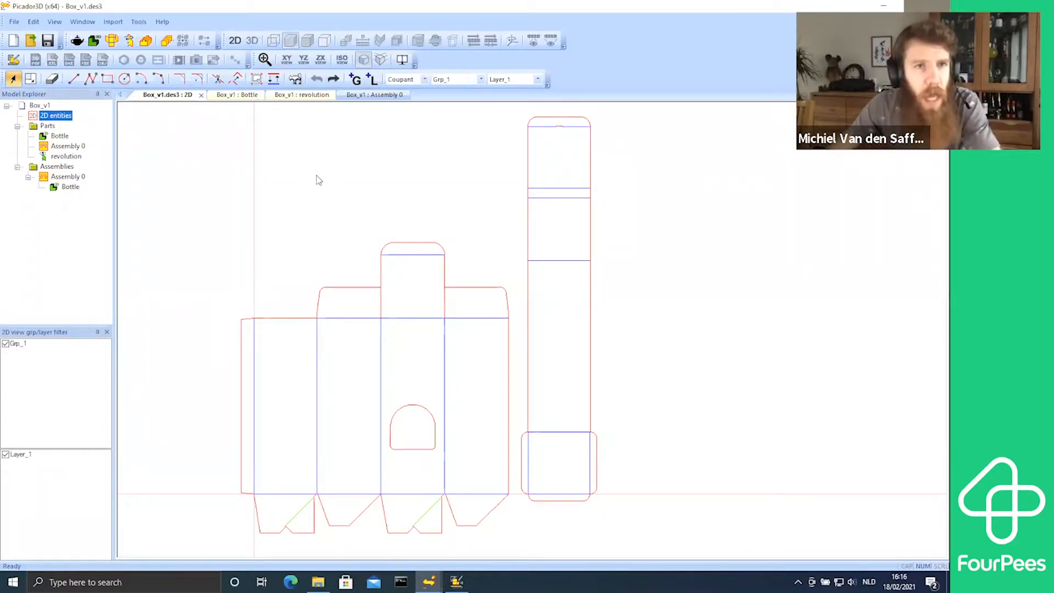
click(146, 43)
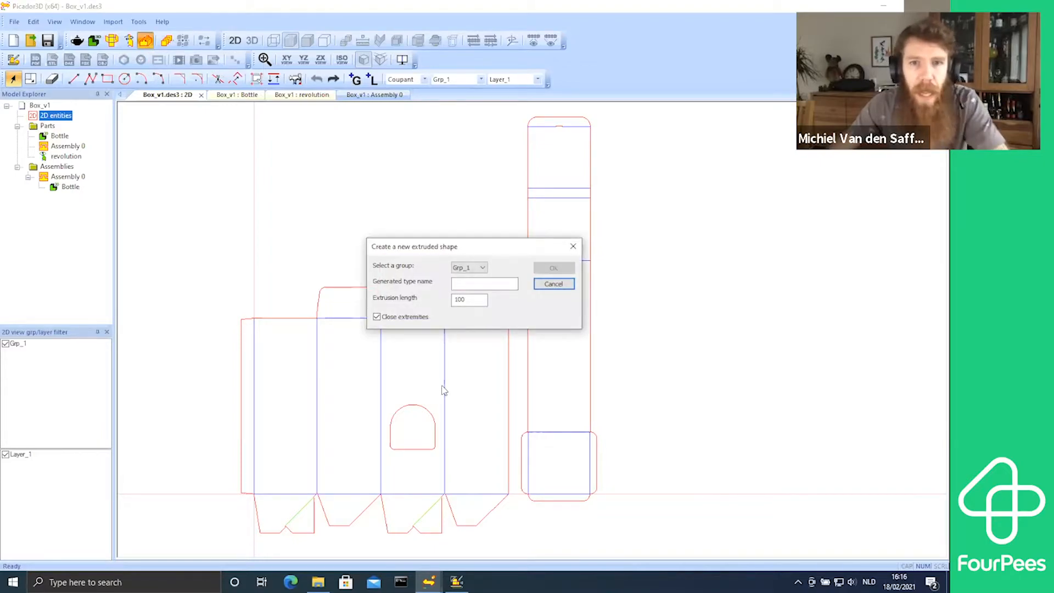
click(485, 283)
text(extrusion)
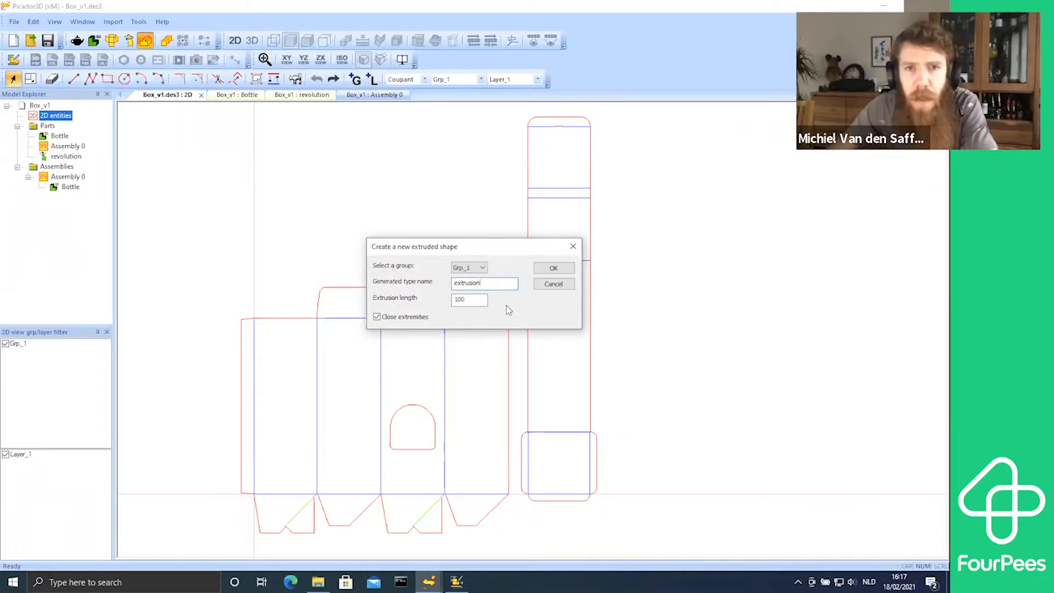
click(548, 268)
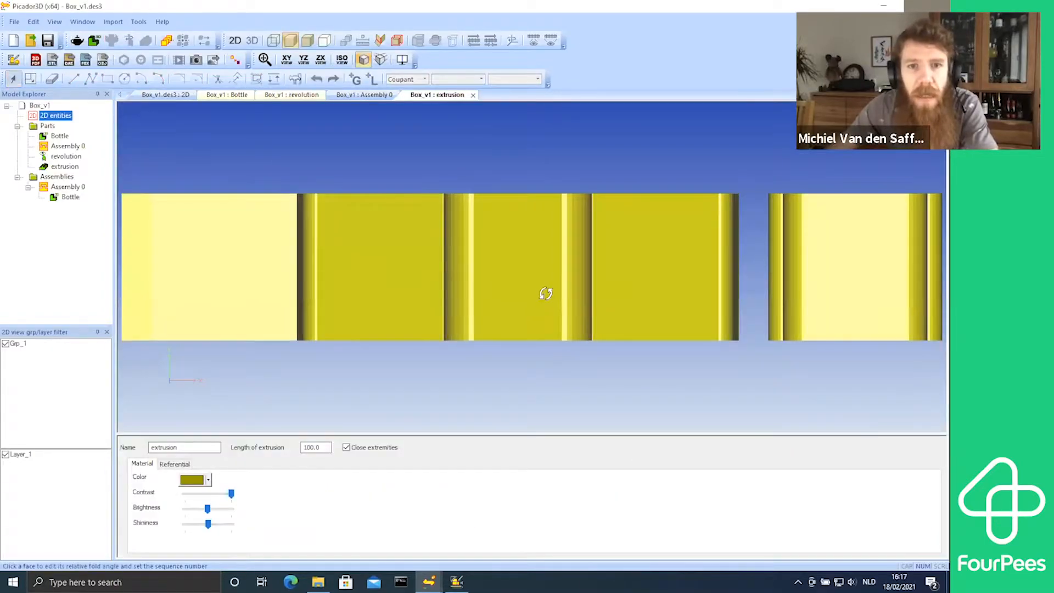
drag(545, 293, 532, 314)
scroll(535, 333, up, 3)
scroll(535, 333, down, 5)
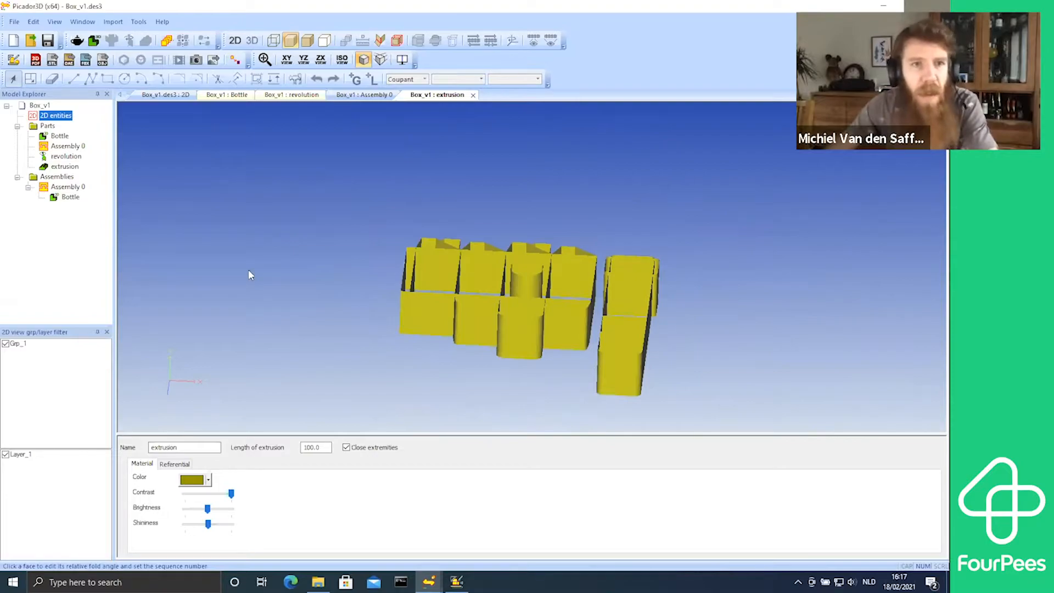
double_click(67, 116)
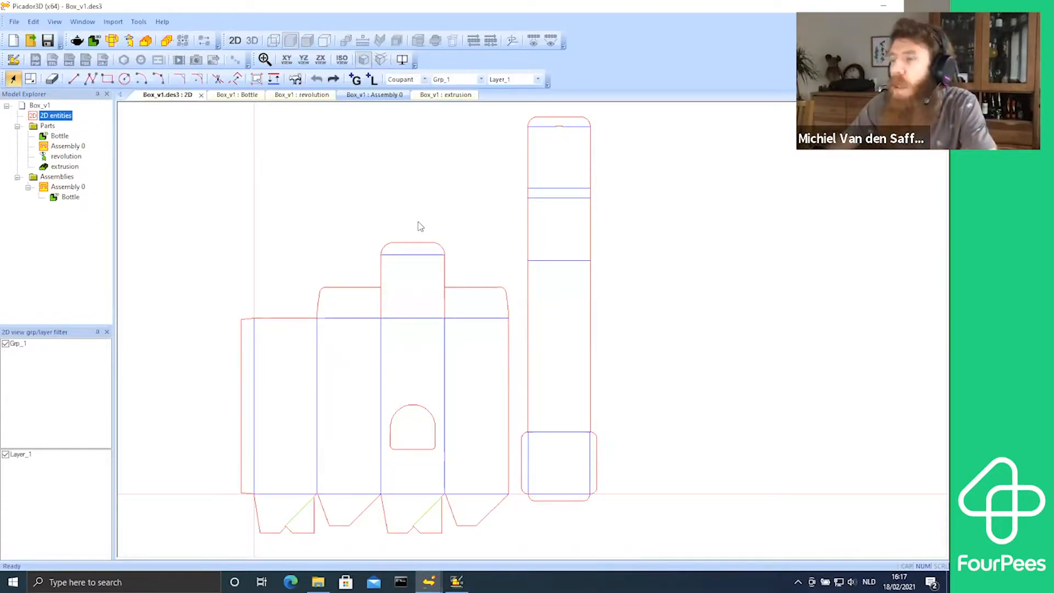
Step: Create a foldable solid named "box" from group Grp_1, using the panel beside the glue flap as the base face
click(110, 42)
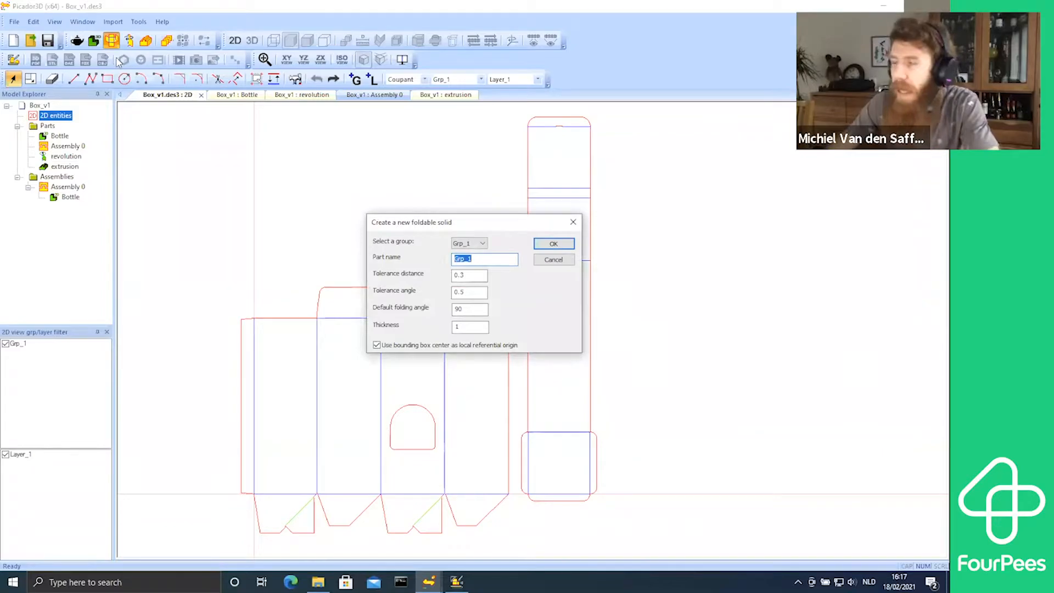
text(box)
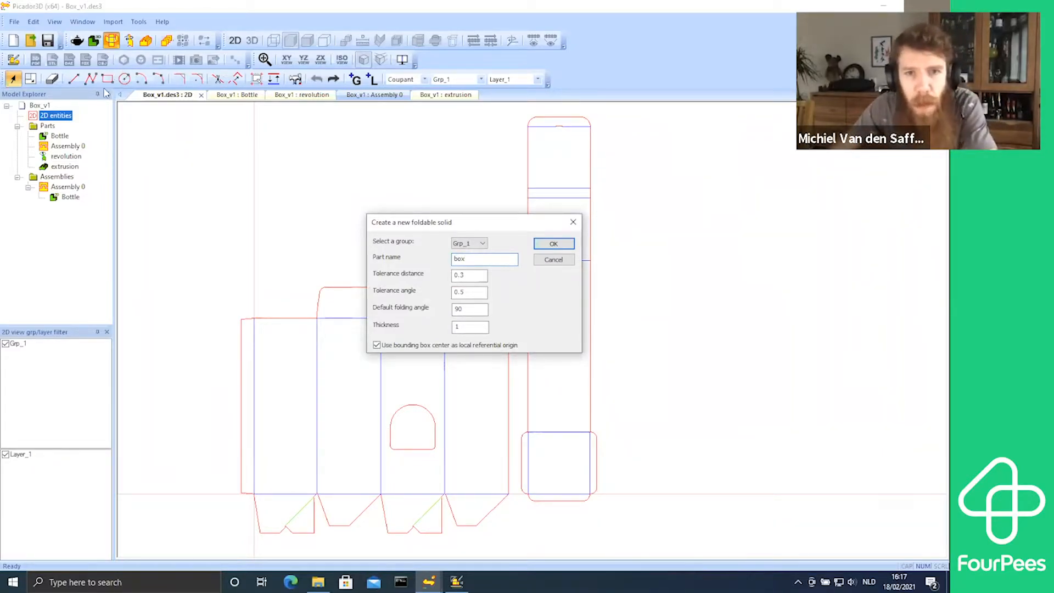
click(538, 247)
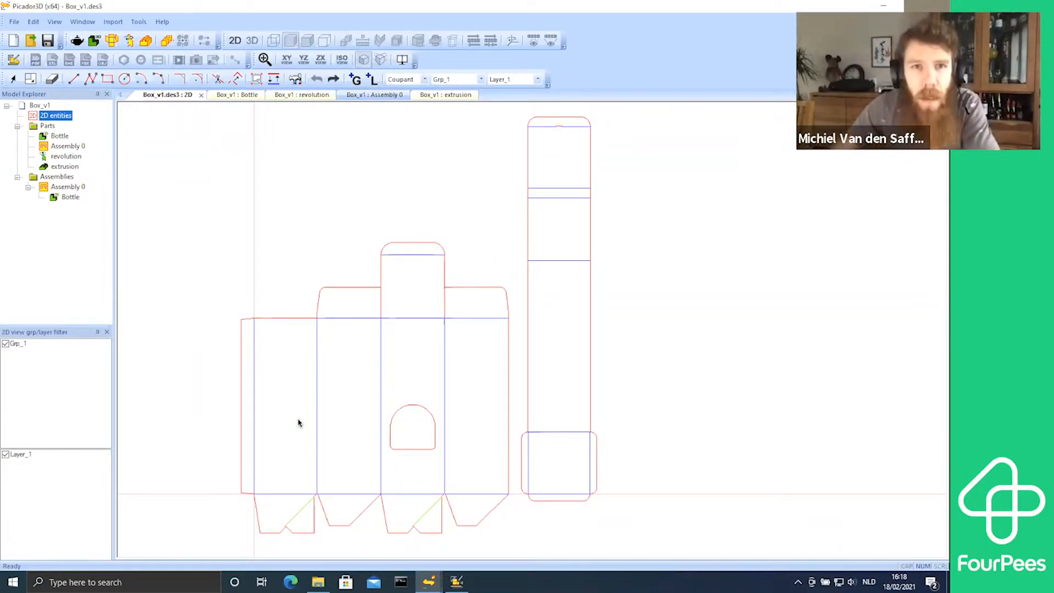
click(284, 412)
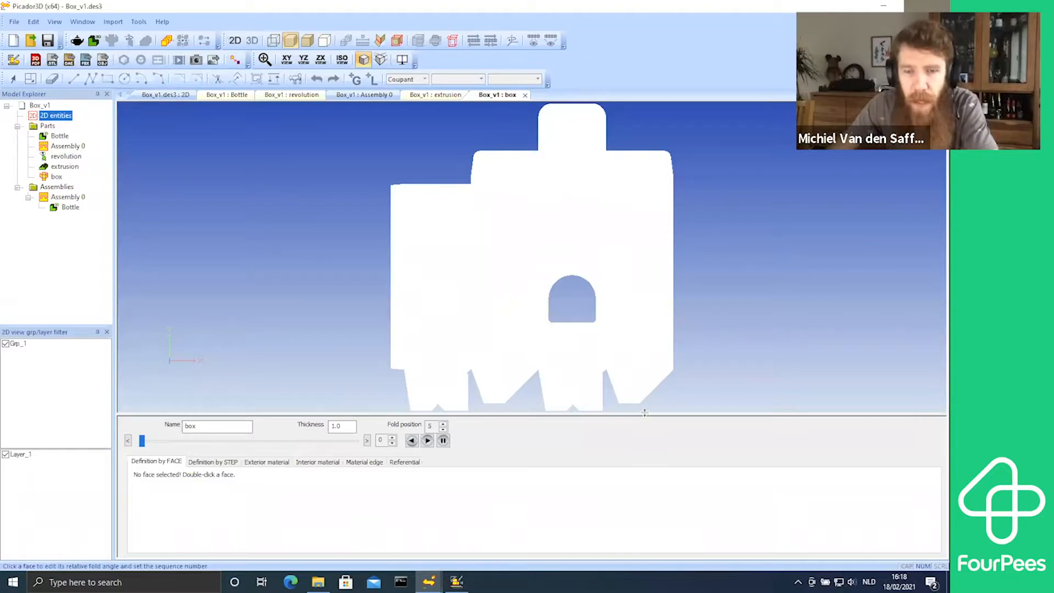
drag(644, 412, 644, 416)
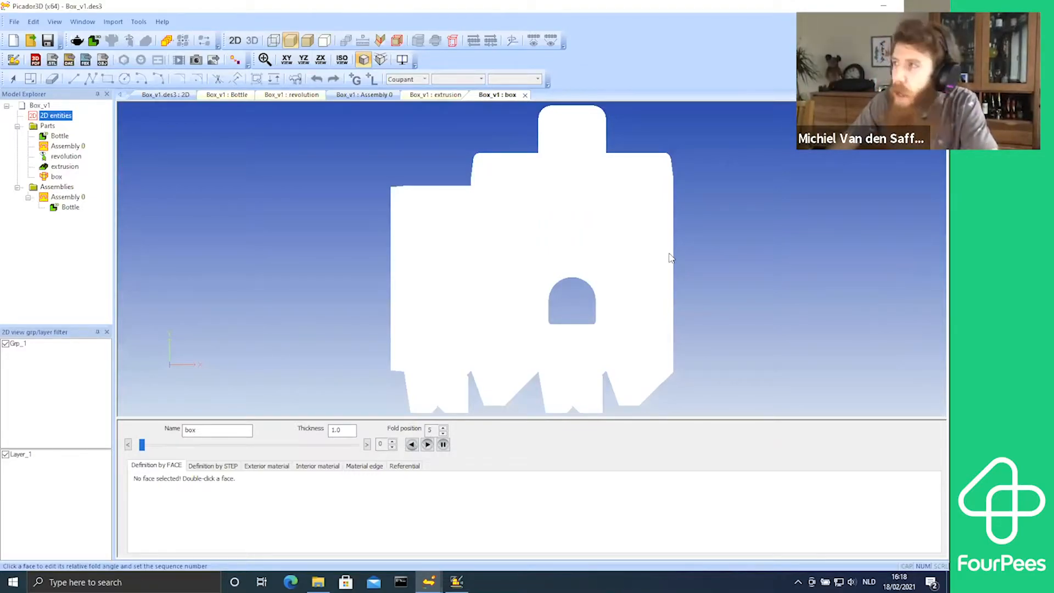
Step: Display the flat 3D box in perspective with its edges and crease lines shown
middle_drag(659, 260, 472, 204)
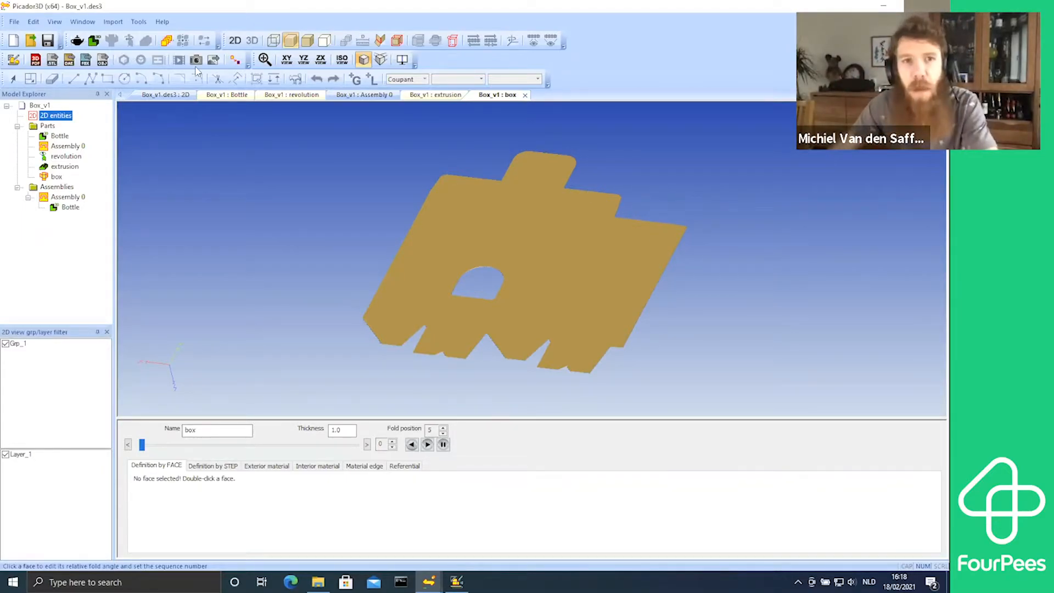
scroll(545, 282, up, 2)
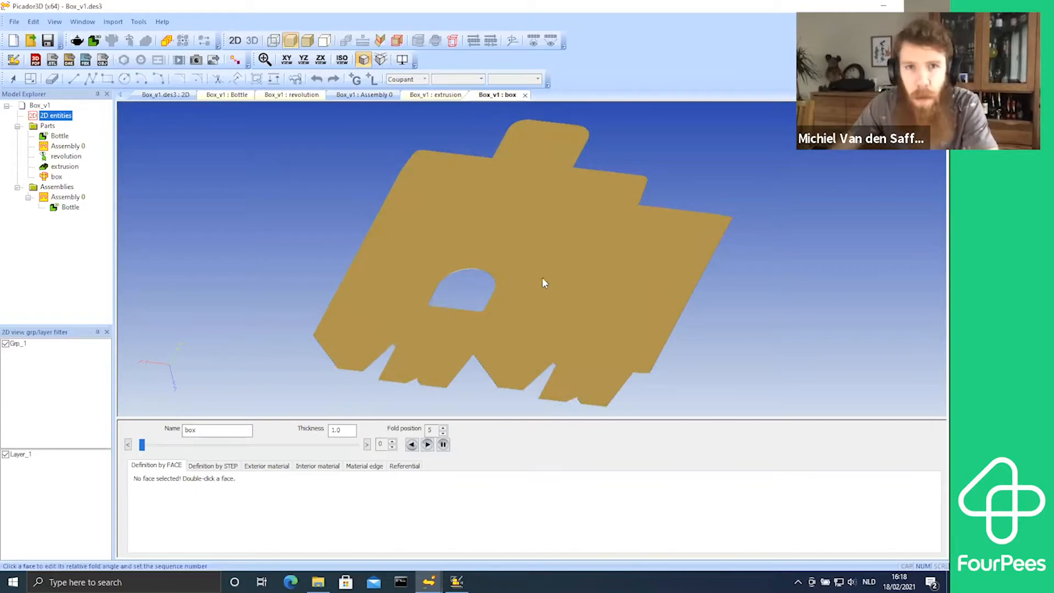
click(385, 60)
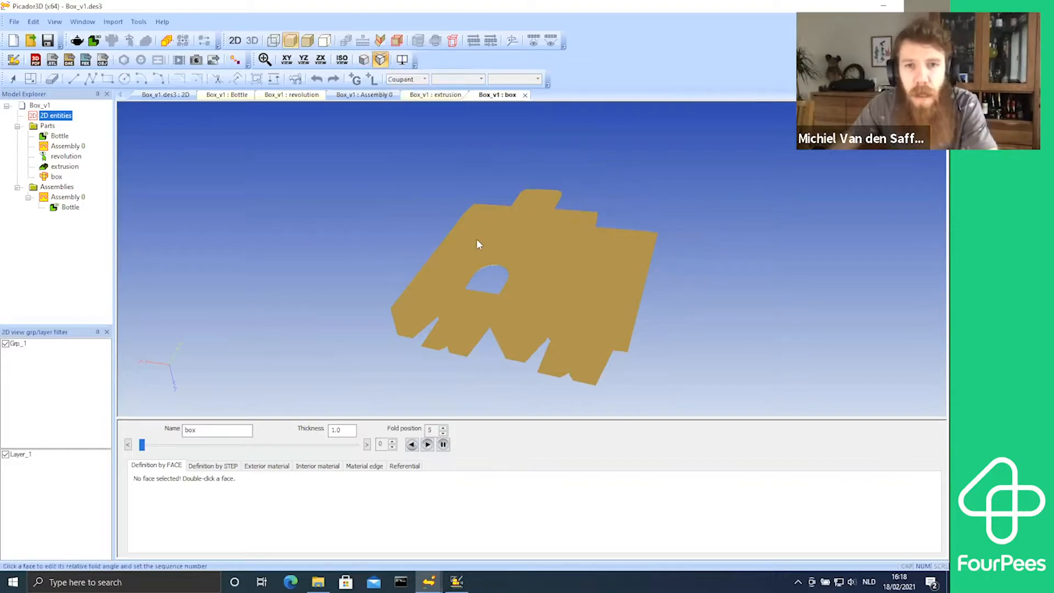
scroll(473, 245, up, 1)
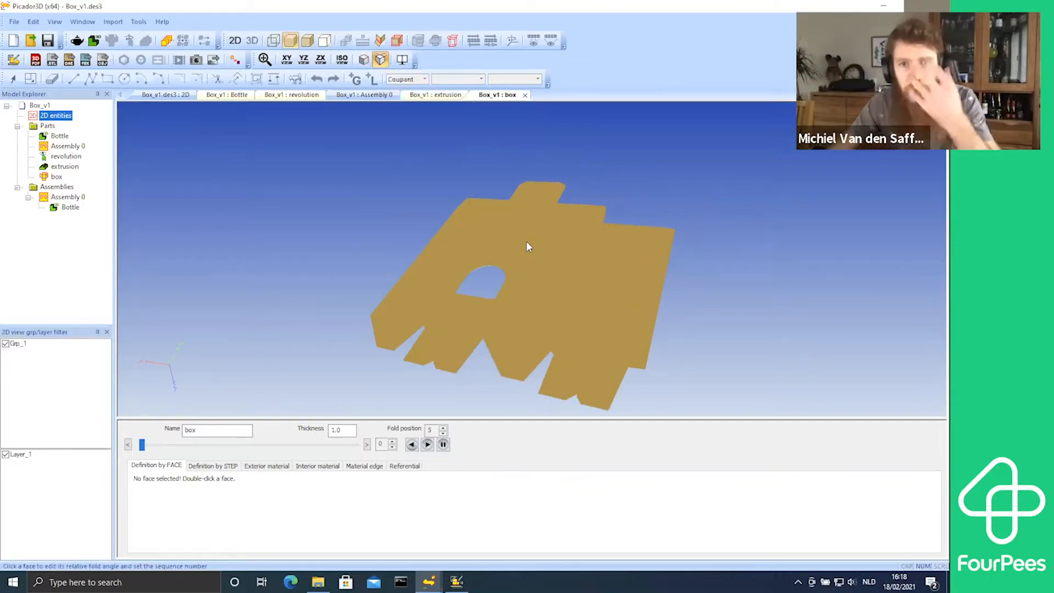
click(310, 42)
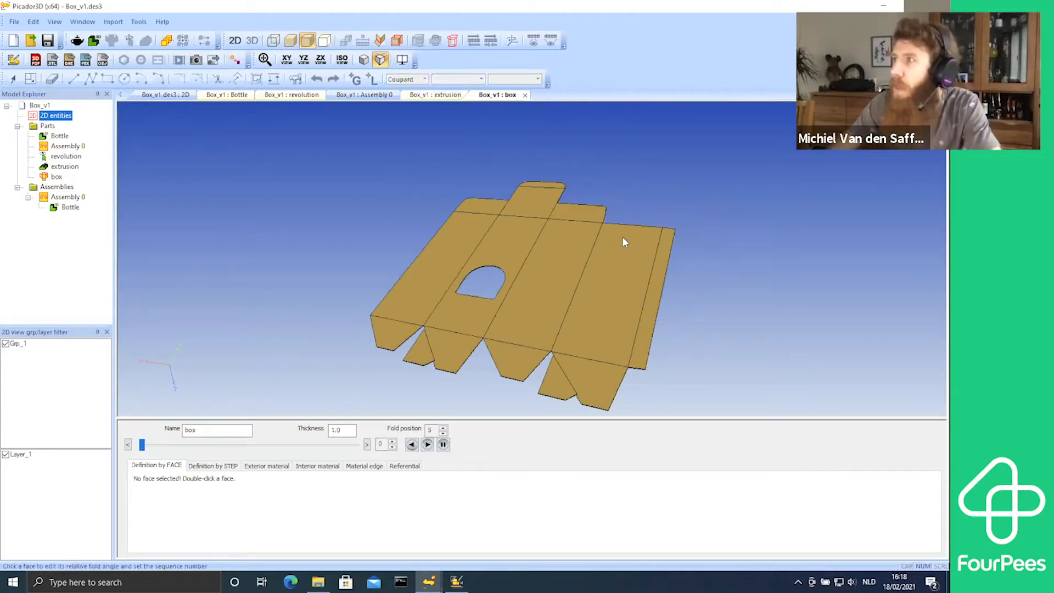
mouse_move(663, 263)
middle_down()
mouse_move(663, 274)
mouse_move(522, 207)
mouse_move(569, 214)
mouse_move(649, 252)
mouse_move(560, 183)
mouse_move(521, 178)
mouse_move(588, 177)
mouse_move(631, 207)
mouse_move(642, 252)
mouse_move(670, 264)
middle_up()
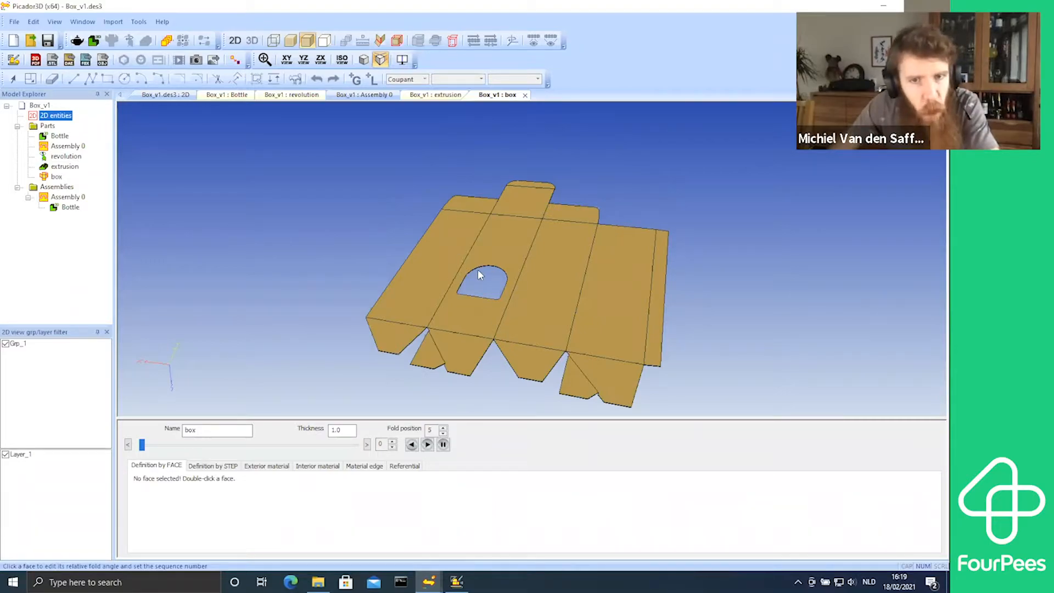
mouse_move(625, 310)
mouse_down()
mouse_move(530, 202)
mouse_move(471, 198)
mouse_move(489, 223)
mouse_move(497, 278)
mouse_move(539, 303)
mouse_move(621, 321)
mouse_move(623, 308)
mouse_up()
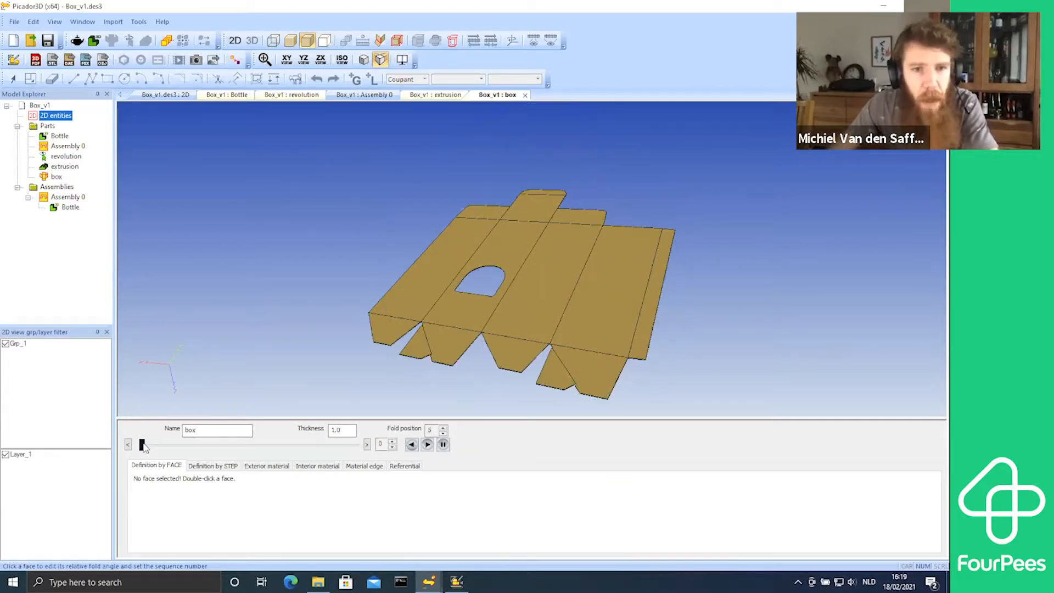
Step: Preview the box folding from flat to fully closed, inspect the closed box, and unfold it to flat again
drag(143, 445, 387, 435)
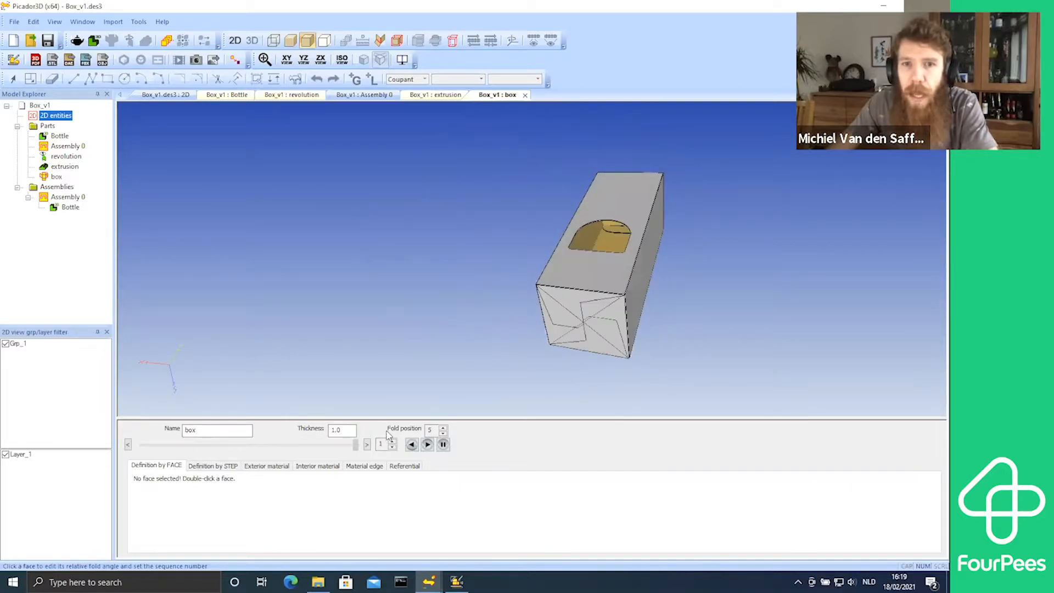
drag(594, 214, 600, 267)
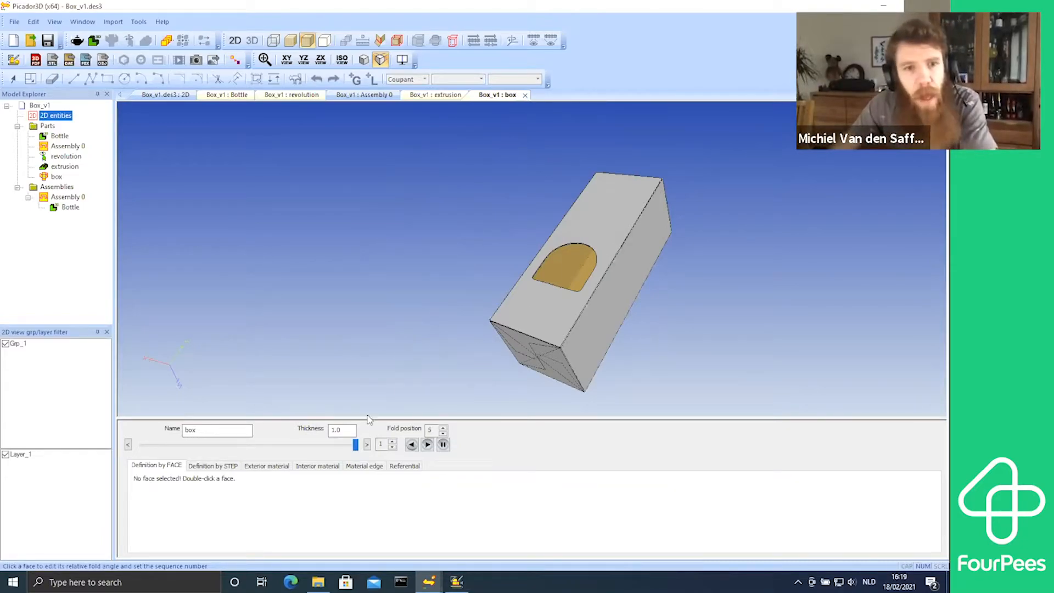
drag(266, 446, 151, 445)
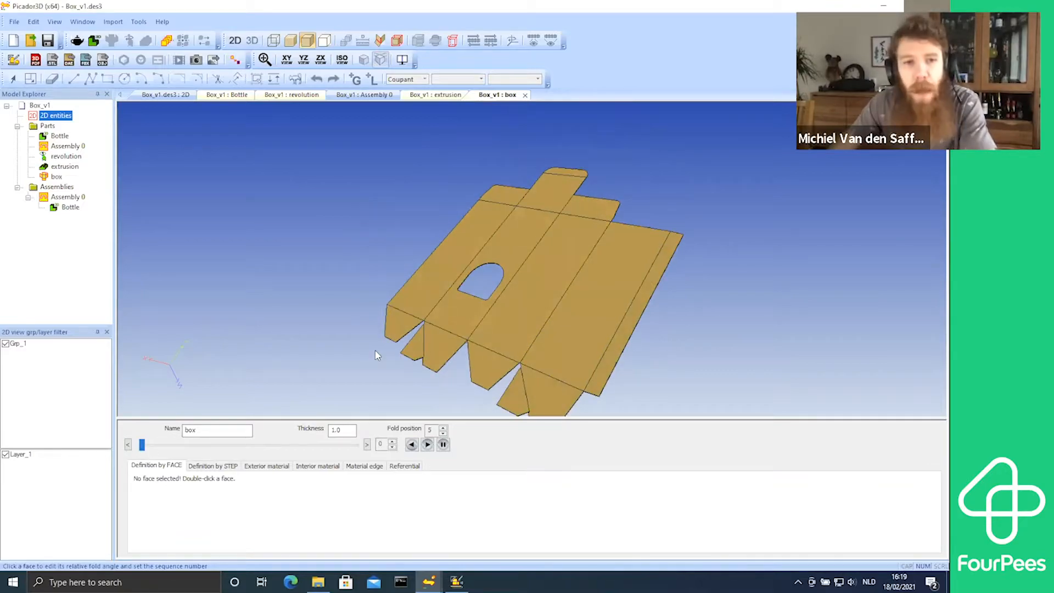
Step: Insert a first folding step with a default angle of 180° that folds the glue flap and the window panel flat
click(213, 466)
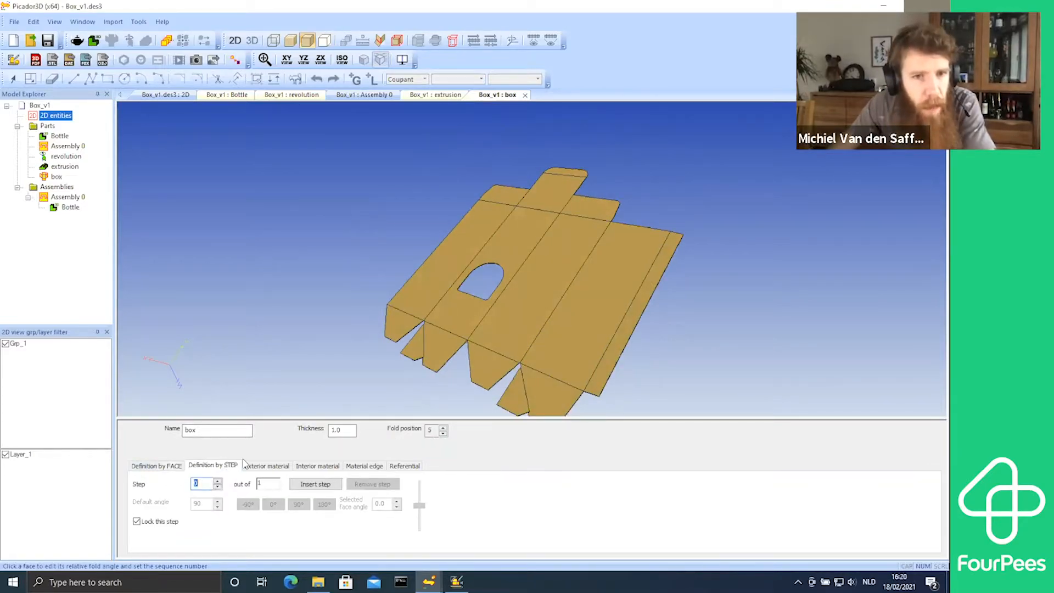
middle_drag(605, 277, 608, 280)
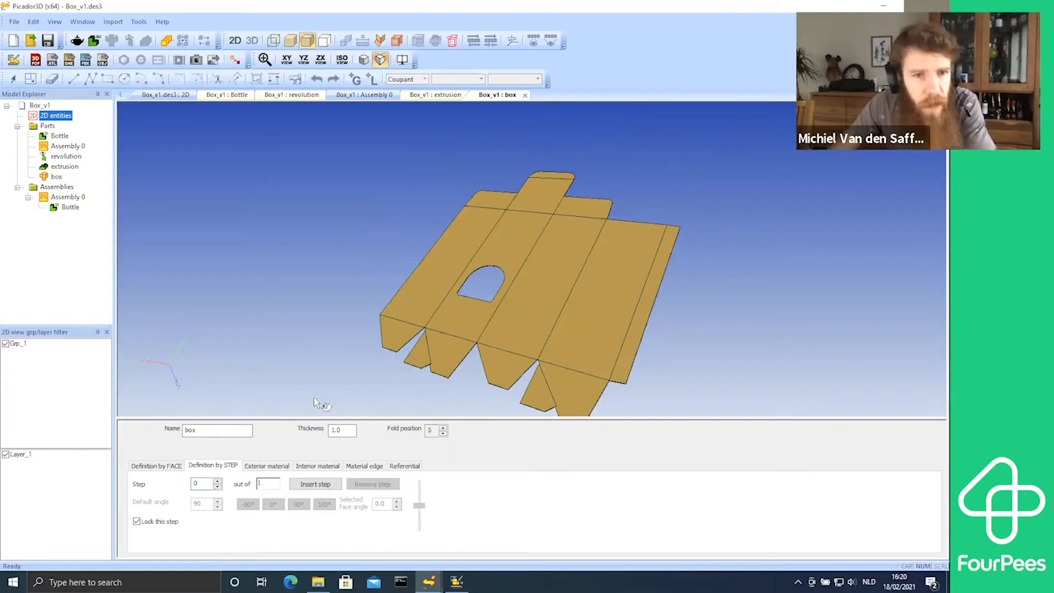
click(218, 481)
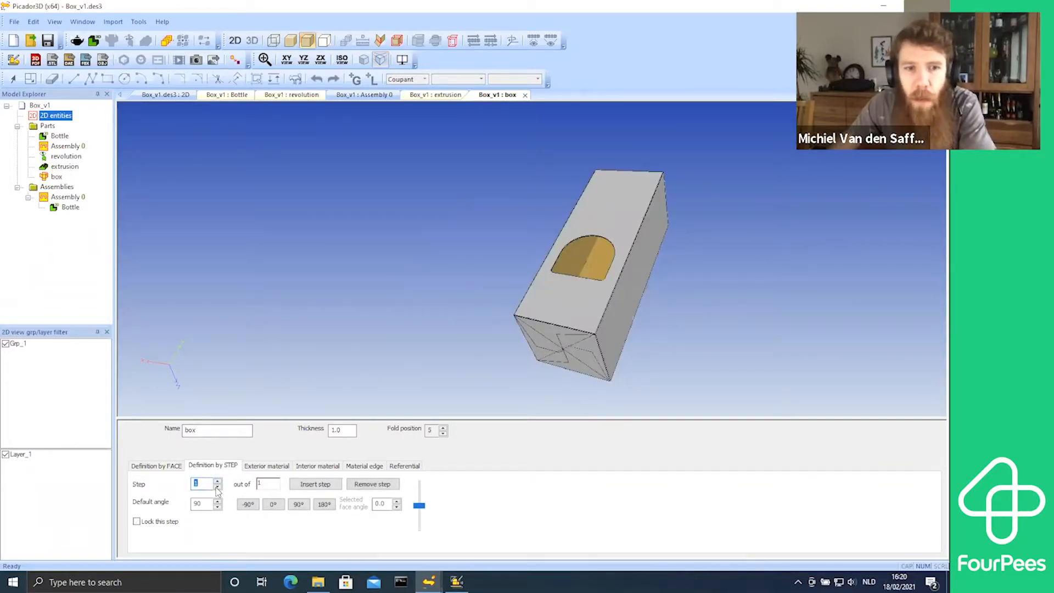
click(217, 487)
click(299, 483)
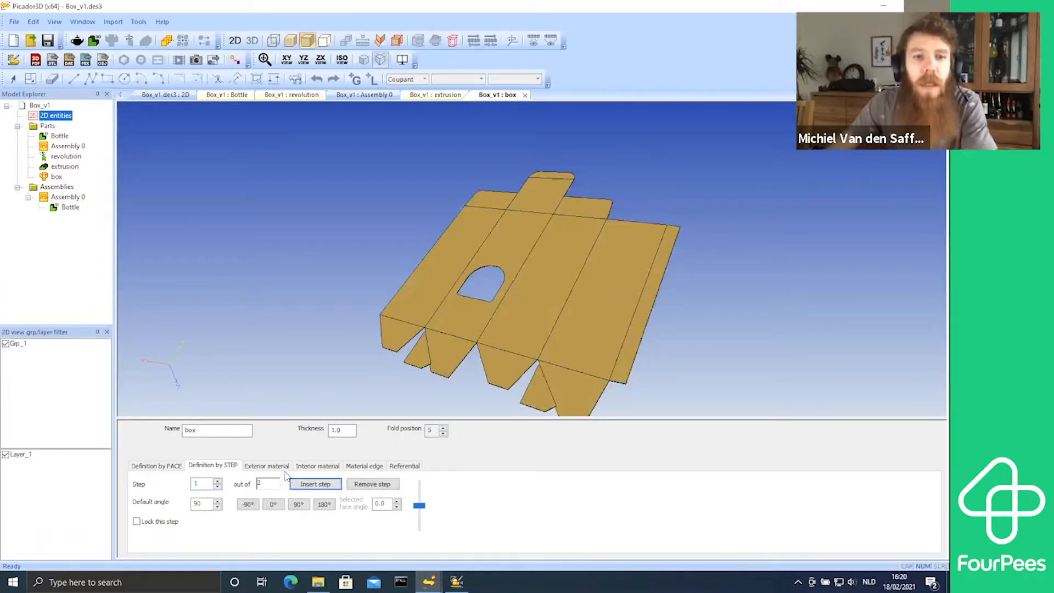
click(324, 504)
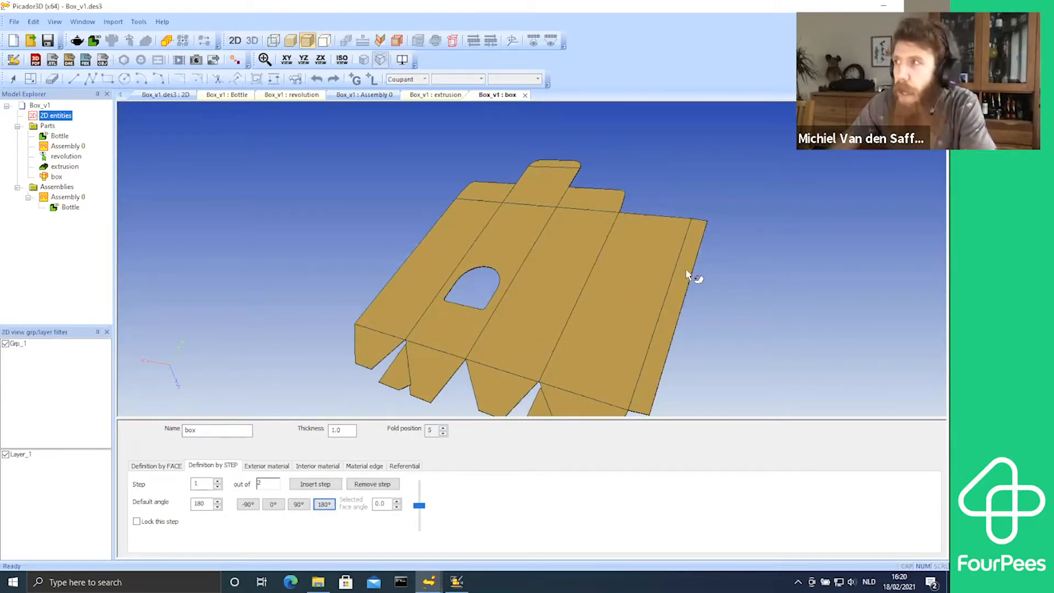
click(687, 269)
click(500, 226)
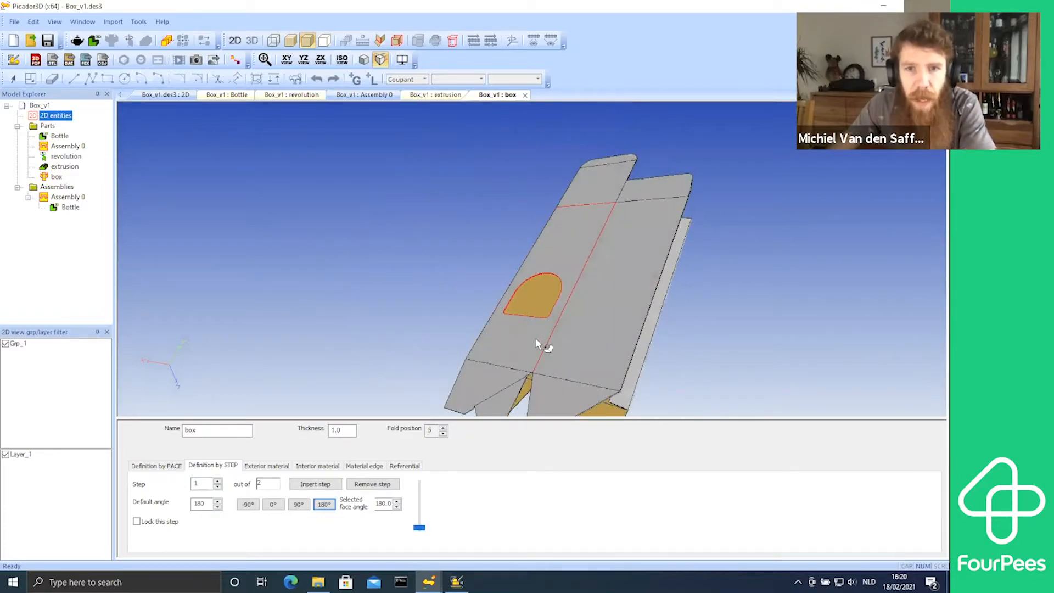
Step: Insert a second folding step at 90° that sets the window panel, glue flap and adjacent body panel to form an erected sleeve
click(310, 484)
click(299, 504)
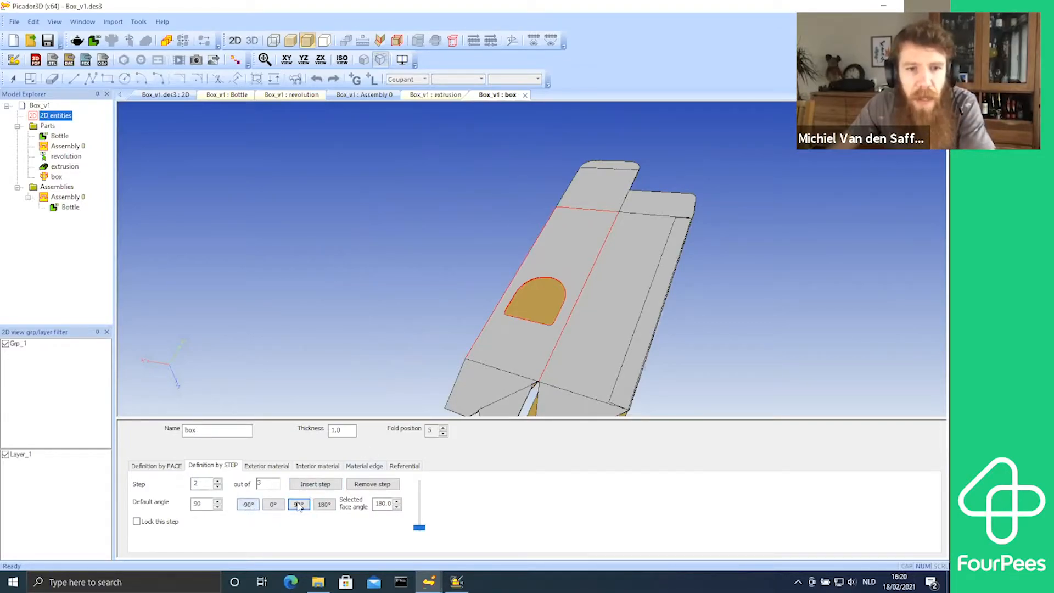
double_click(198, 504)
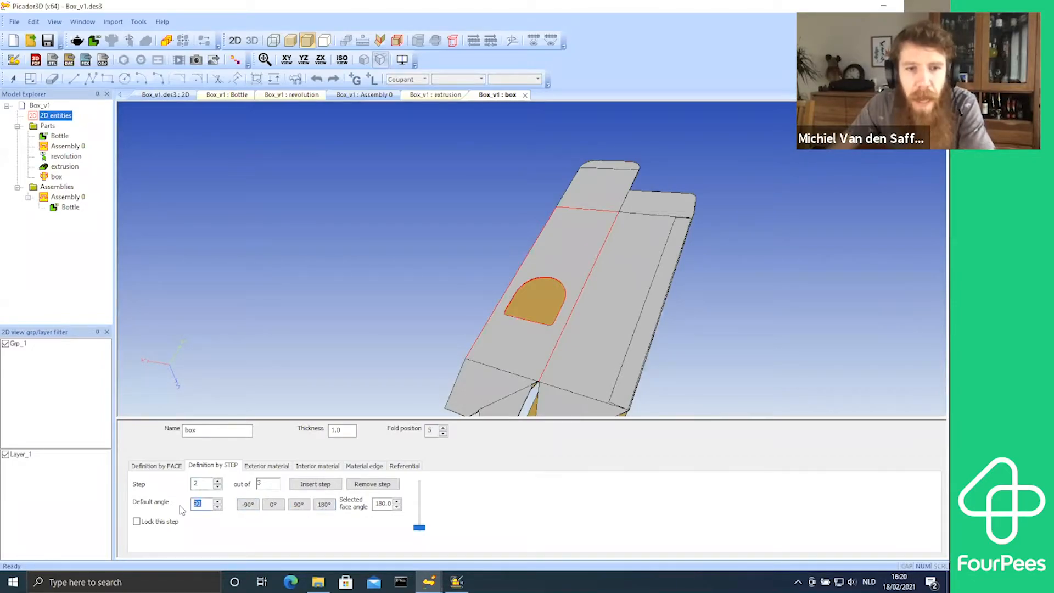
click(582, 240)
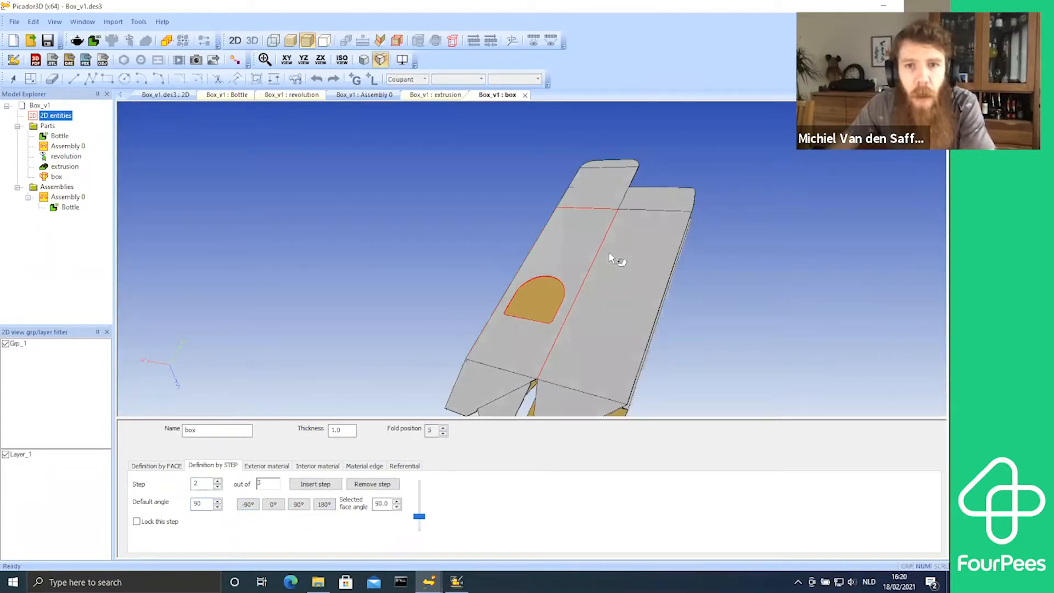
click(650, 311)
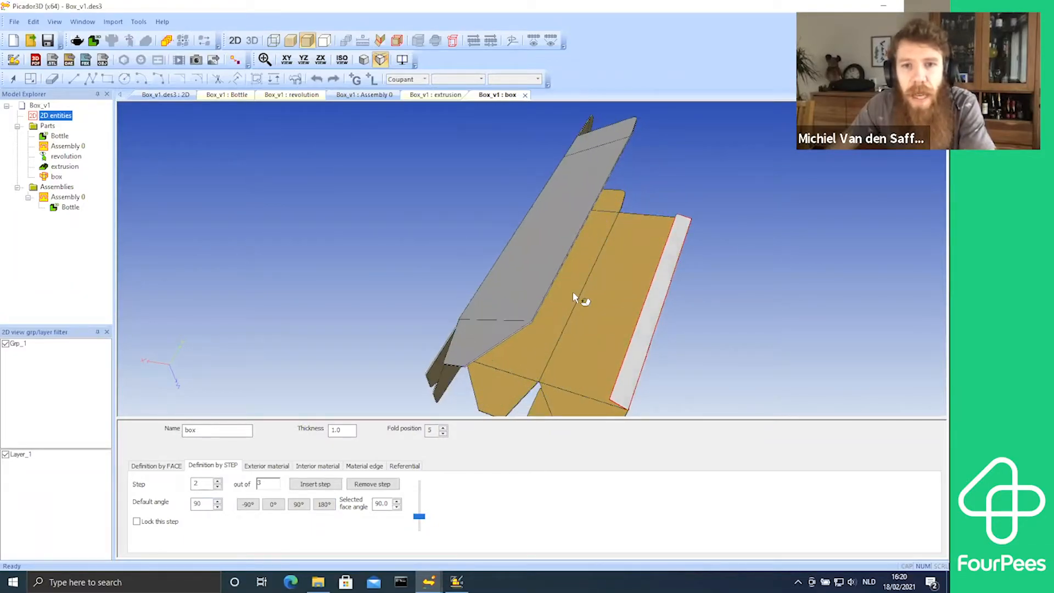
click(573, 296)
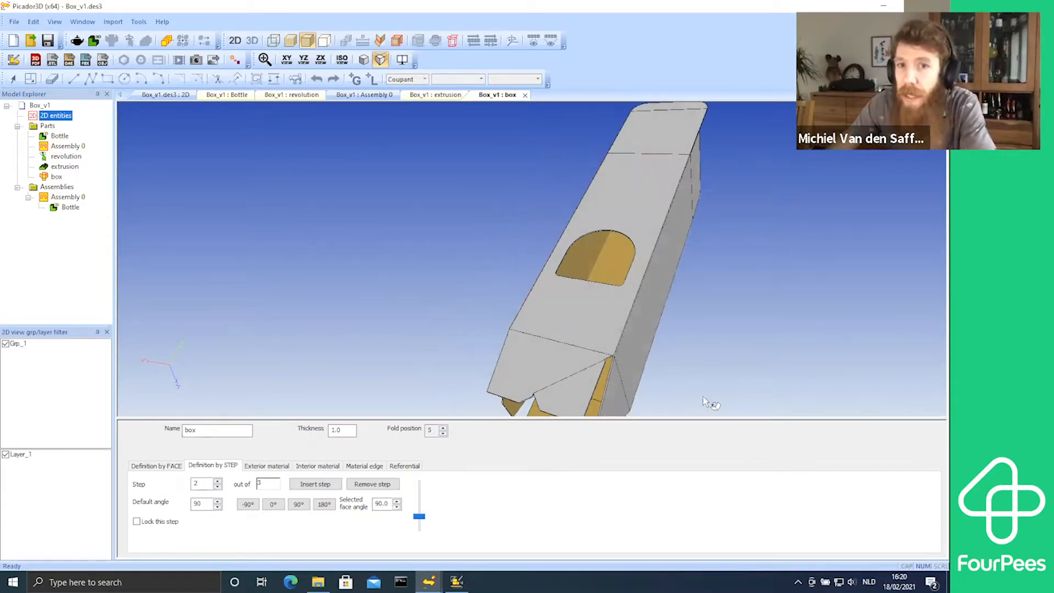
Step: Play the box's folding animation from step 0, inspect the closed box, and unfold it to flat again
click(217, 488)
click(217, 487)
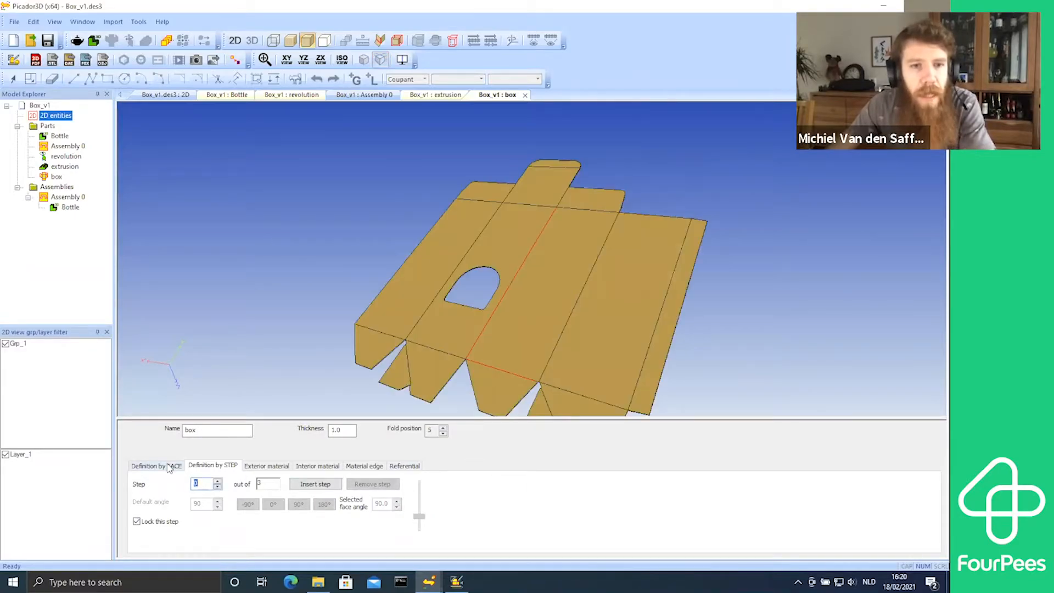
click(168, 465)
click(428, 444)
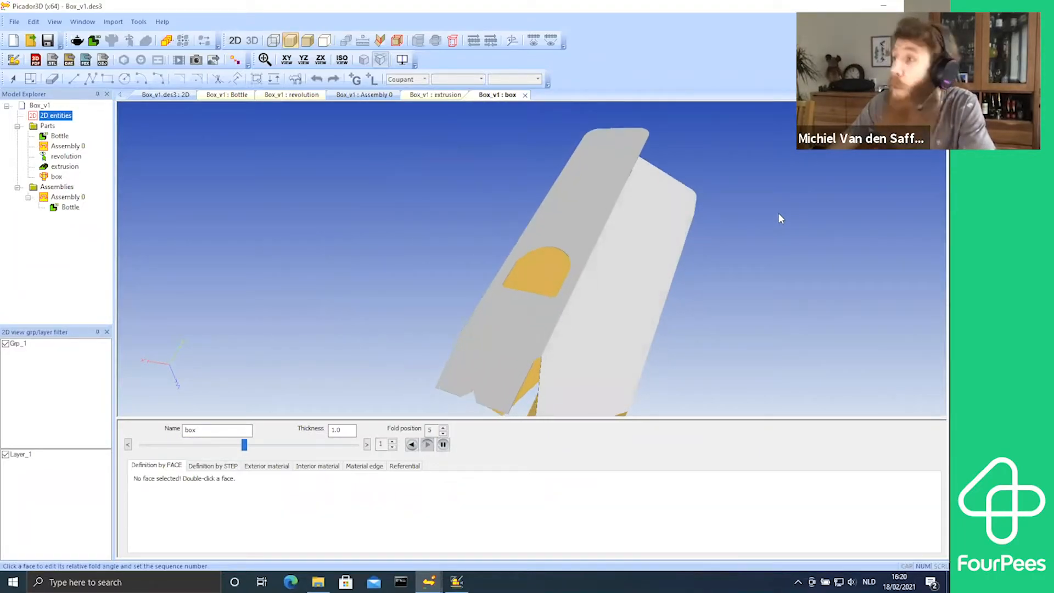
drag(546, 269, 596, 248)
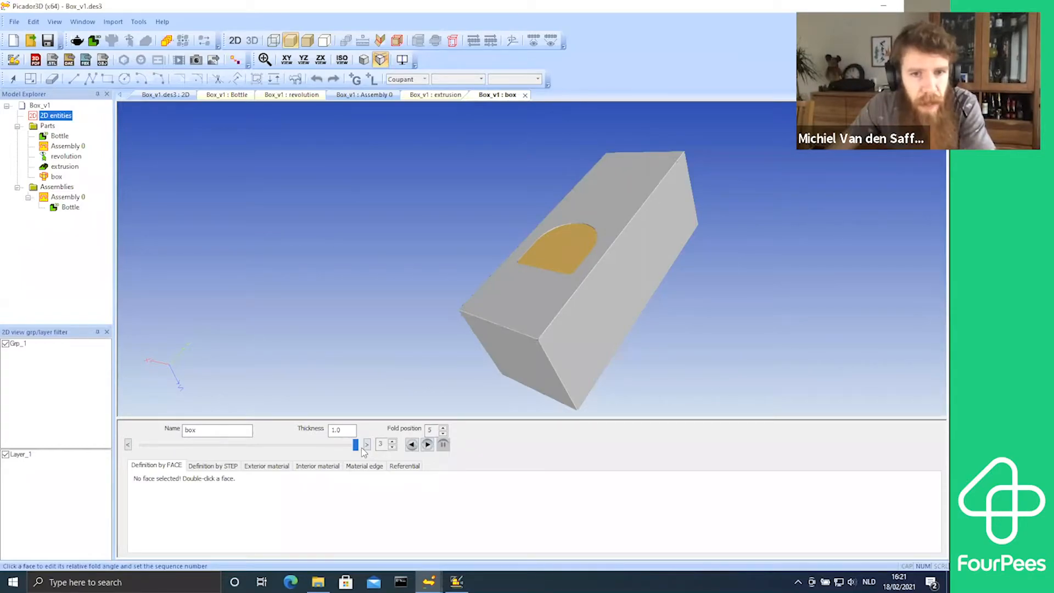
drag(356, 445, 141, 445)
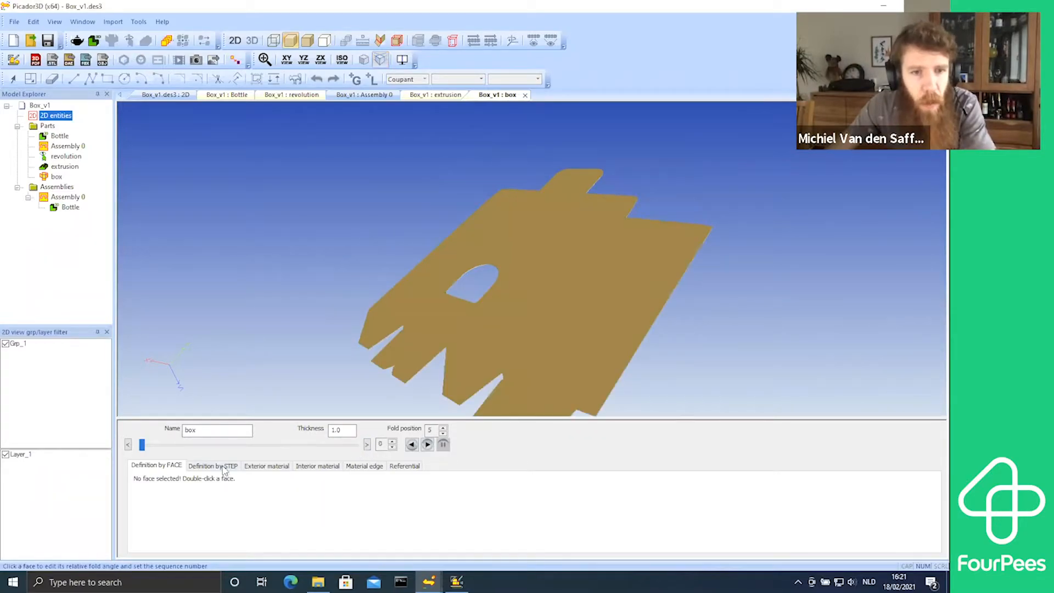
Step: Advance the step-based folding definition to step 2 and insert a third folding step after it
click(220, 466)
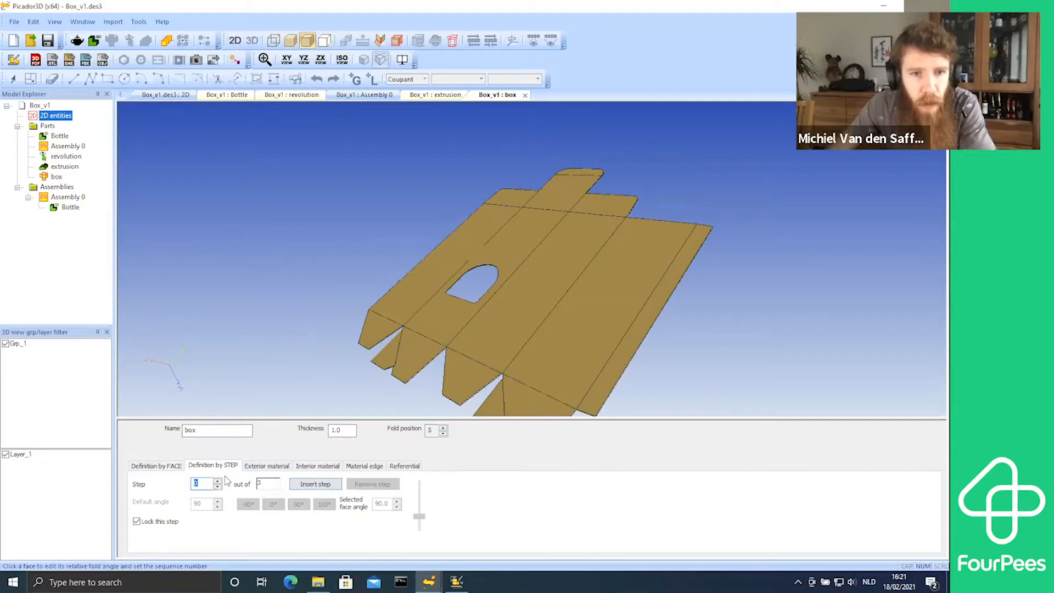
click(218, 482)
click(218, 482)
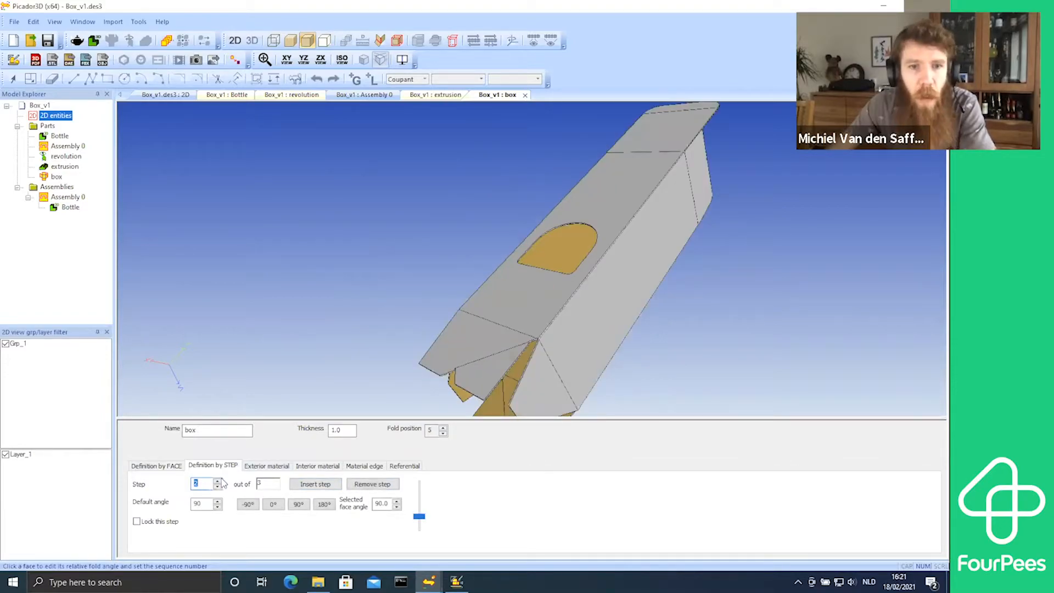
click(315, 484)
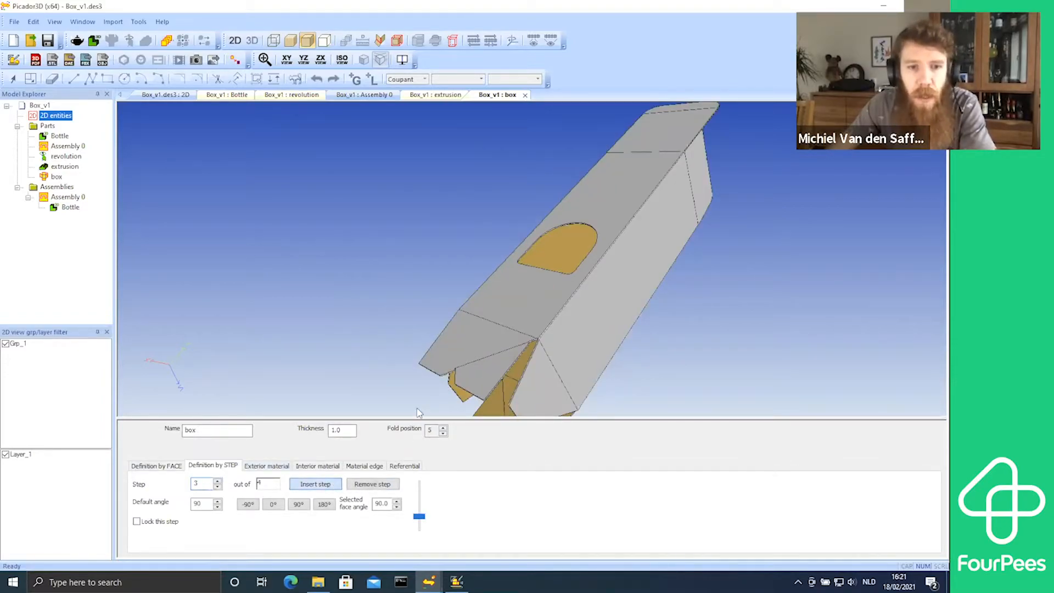
Step: Set the third step's default angle to 92° and fold the two bottom side flaps inward
middle_drag(528, 298, 560, 275)
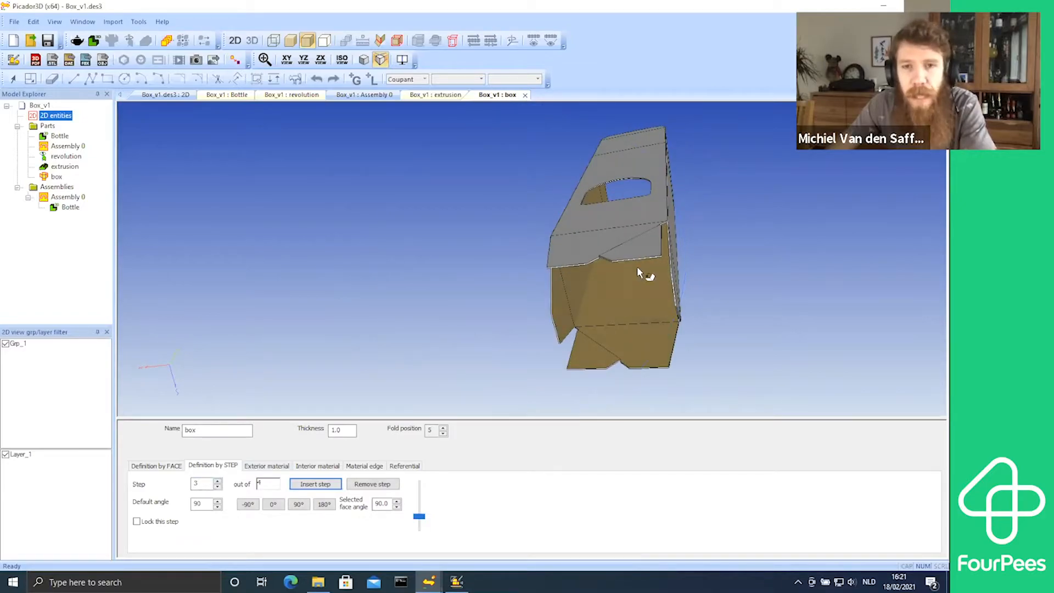
mouse_move(671, 199)
middle_down()
mouse_move(622, 220)
mouse_move(669, 211)
middle_up()
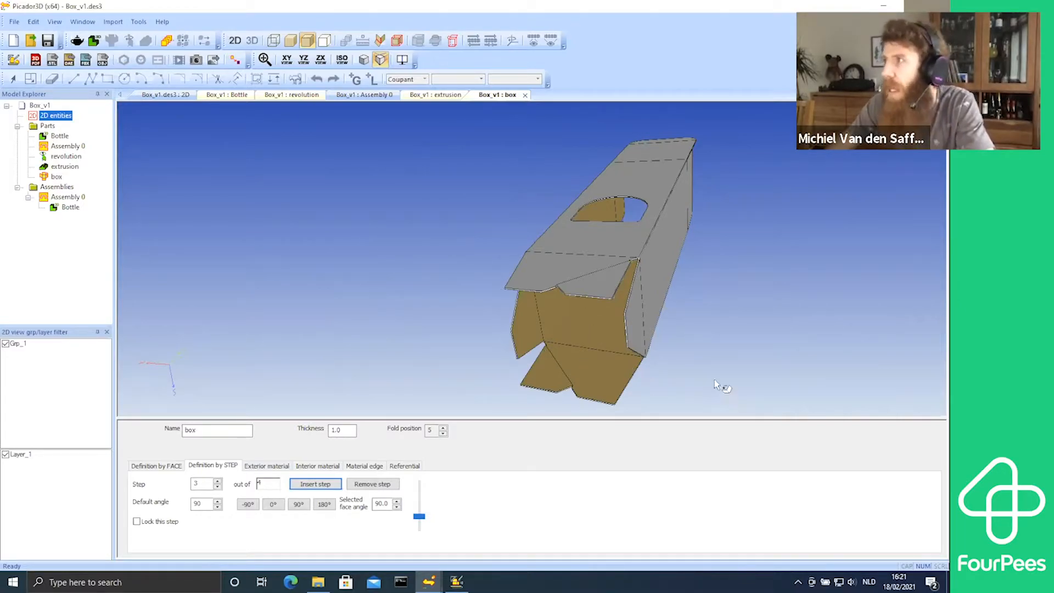
middle_drag(642, 350, 532, 335)
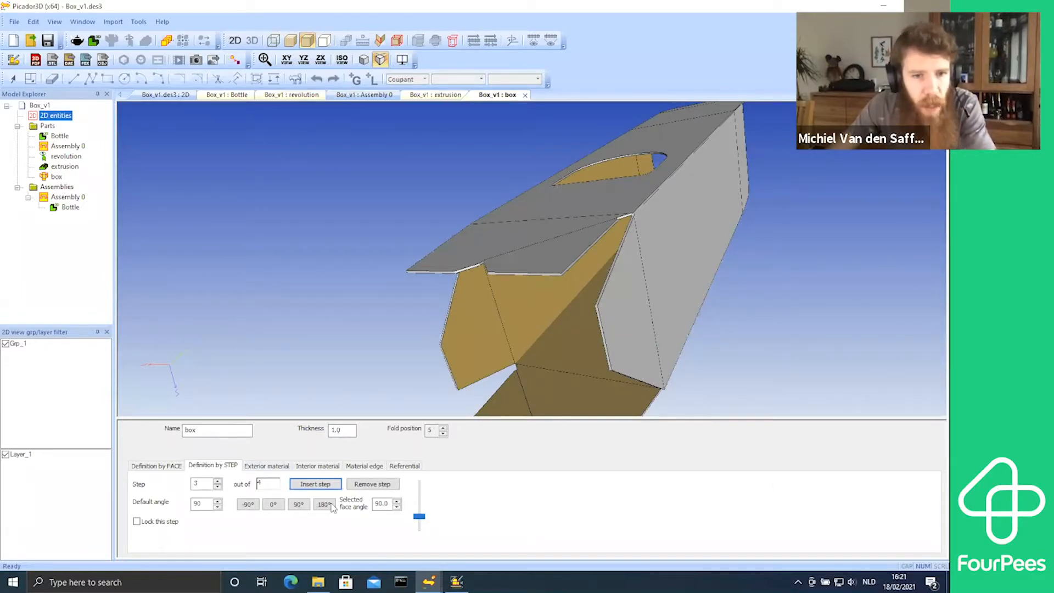
click(297, 505)
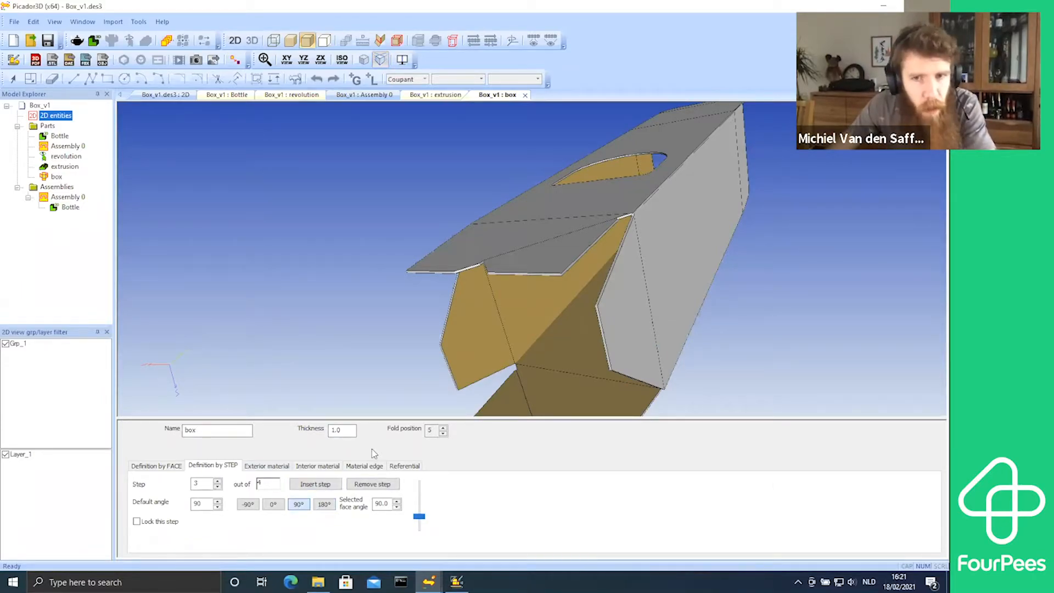
click(218, 502)
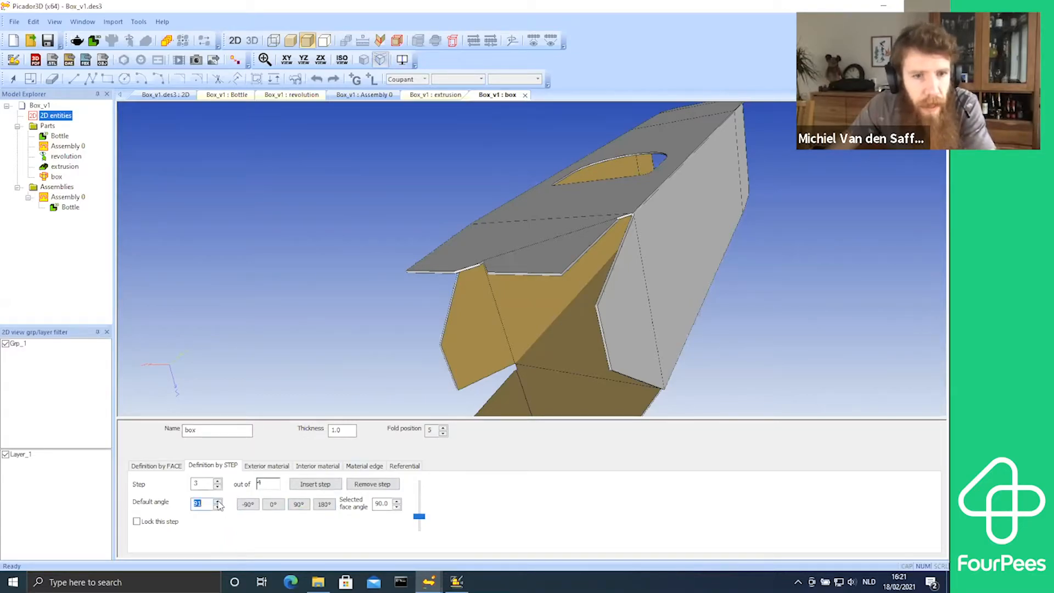
click(634, 328)
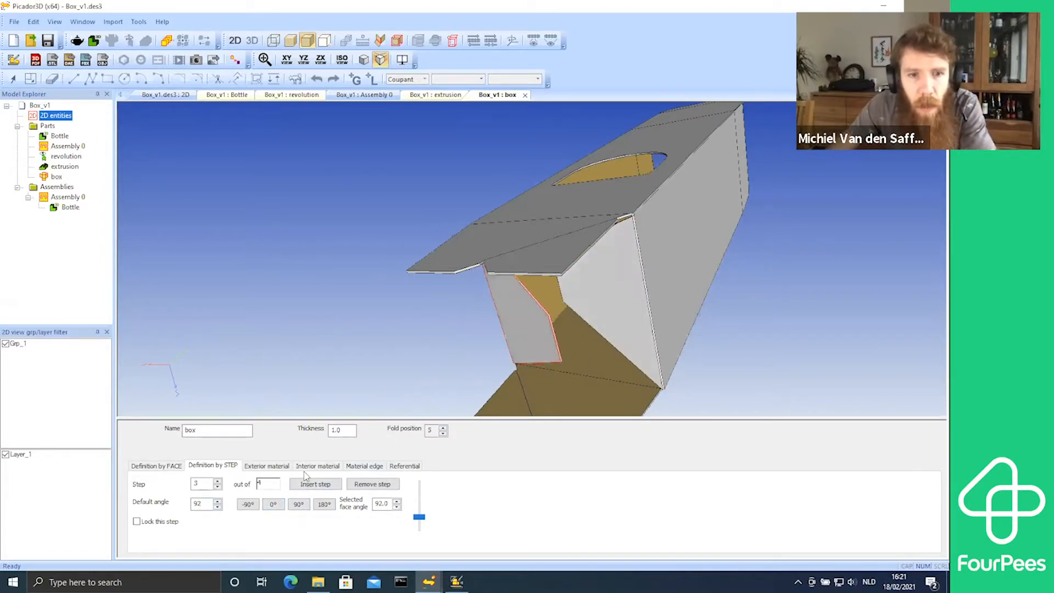
Step: Set the default angle to -2° and apply it to the triangular glue corners of the two large bottom flaps
drag(205, 503, 181, 505)
text(-2)
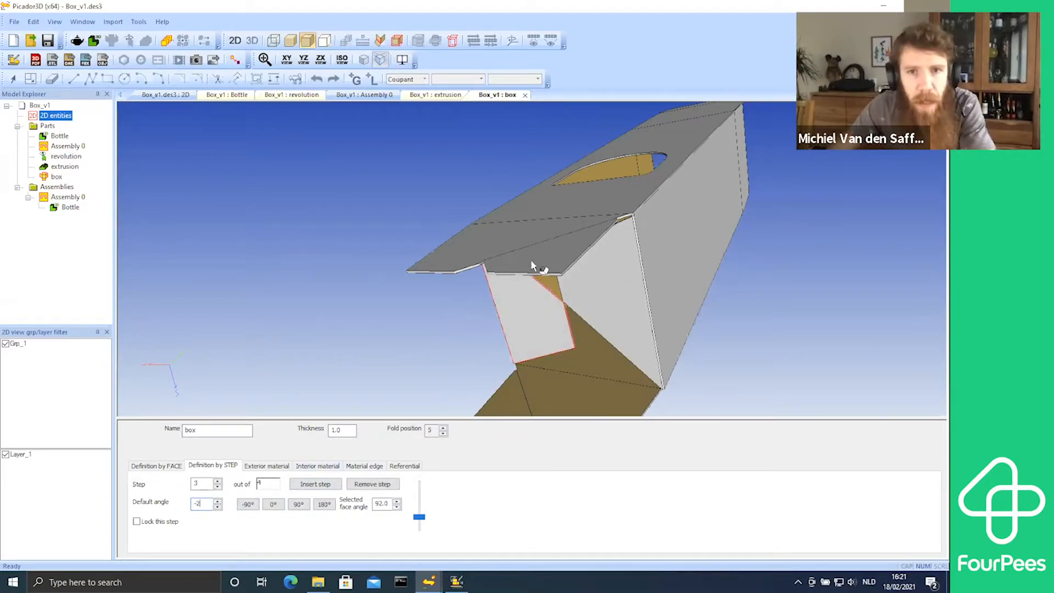
click(535, 266)
middle_drag(535, 265, 674, 297)
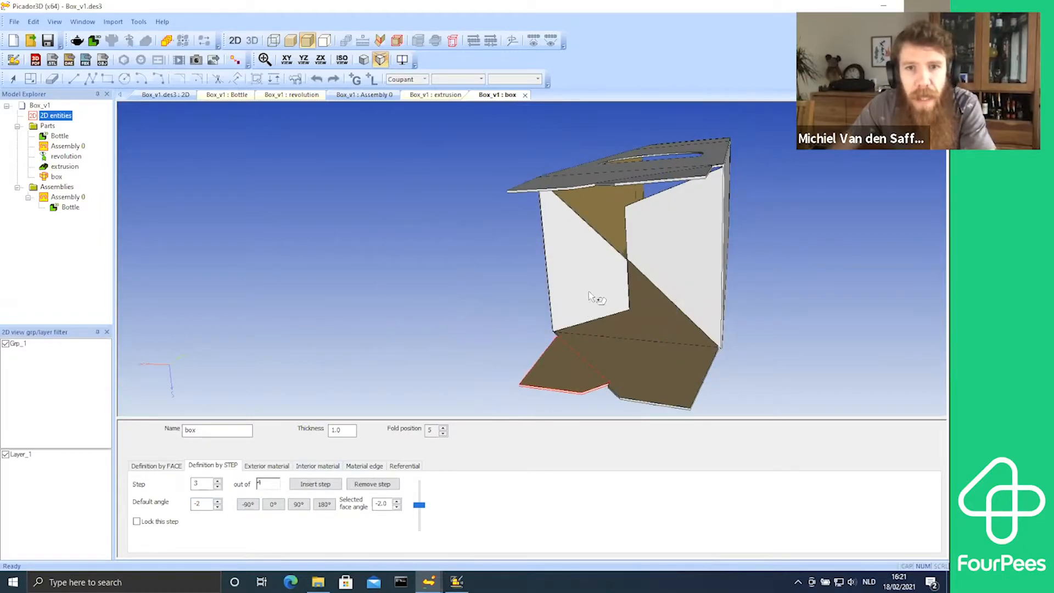
Step: Set the default angle to 91° and fold the two large bottom flaps to close the box's base
middle_drag(675, 271, 567, 292)
click(298, 505)
click(218, 500)
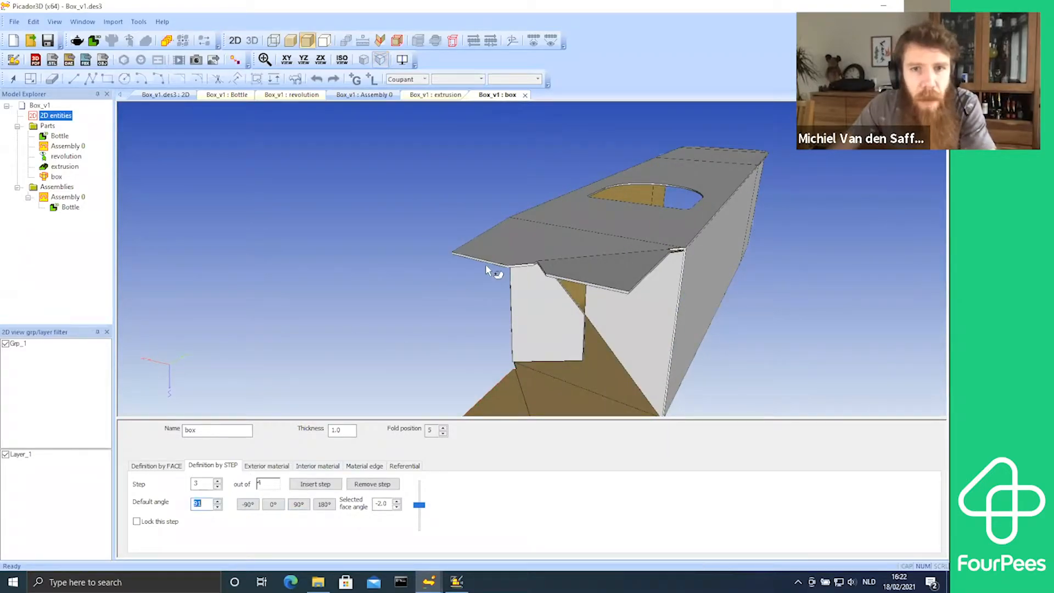
click(511, 248)
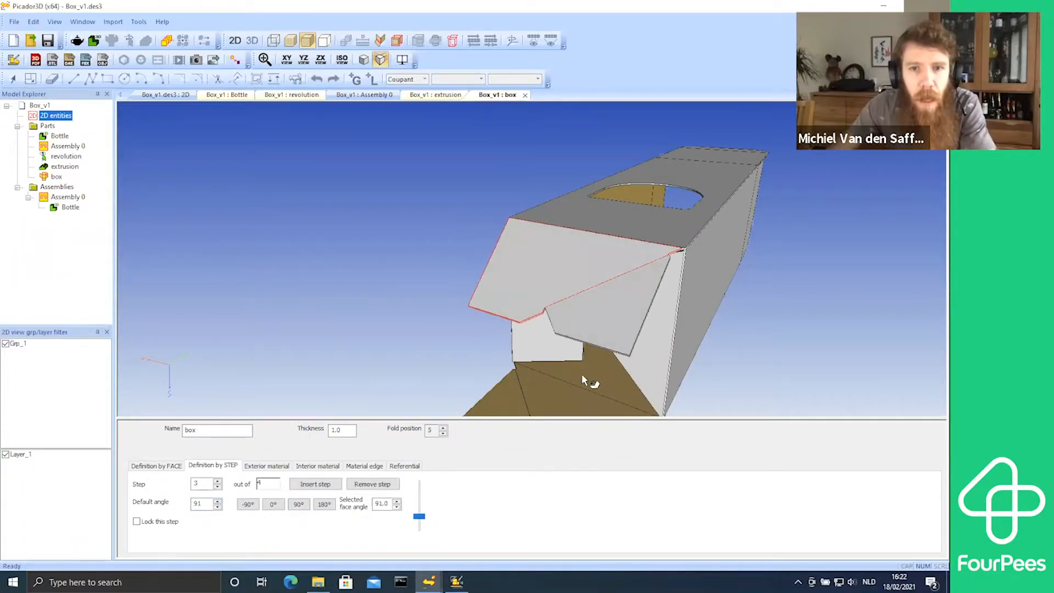
middle_drag(583, 379, 678, 306)
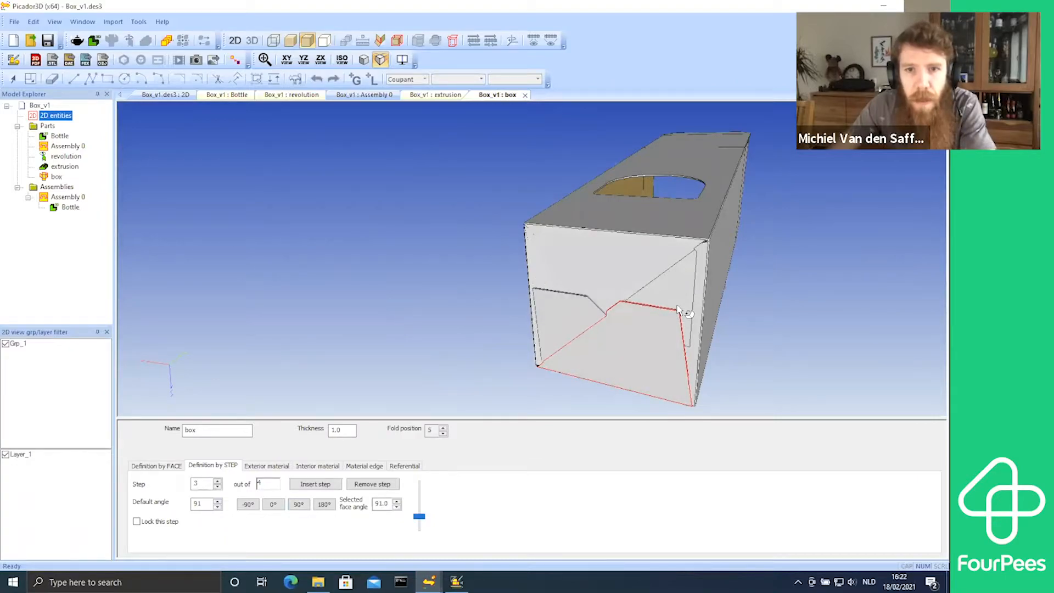
mouse_move(692, 299)
middle_down()
mouse_move(676, 300)
mouse_move(700, 301)
middle_up()
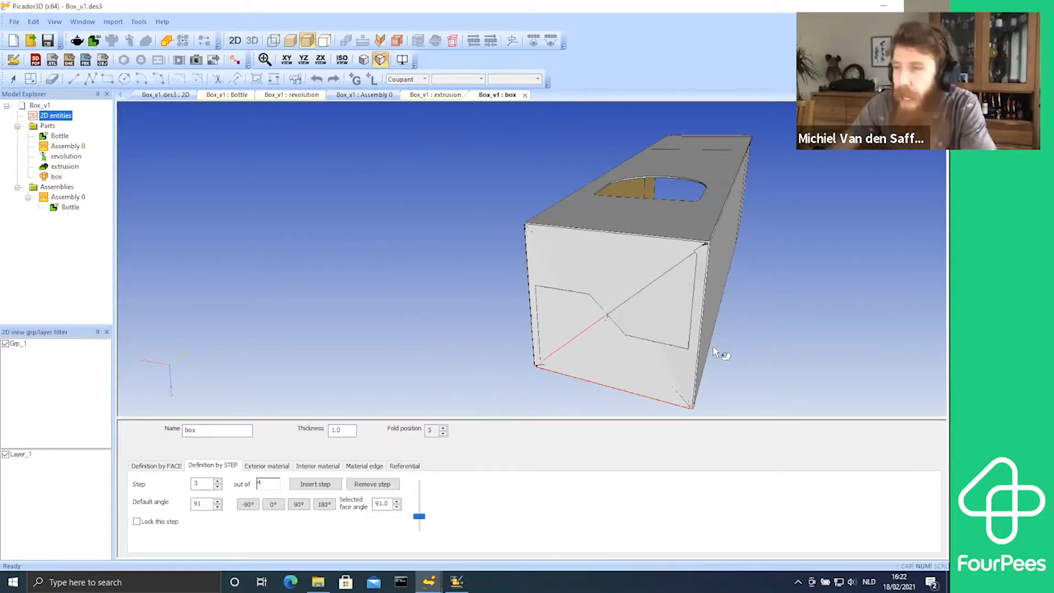
Step: Insert a fourth folding step and fold the two top dust flaps inward at 91°
scroll(652, 336, up, 4)
scroll(651, 336, down, 2)
mouse_move(658, 328)
middle_down()
mouse_move(721, 323)
mouse_move(713, 337)
mouse_move(633, 327)
mouse_move(647, 336)
mouse_move(655, 323)
middle_up()
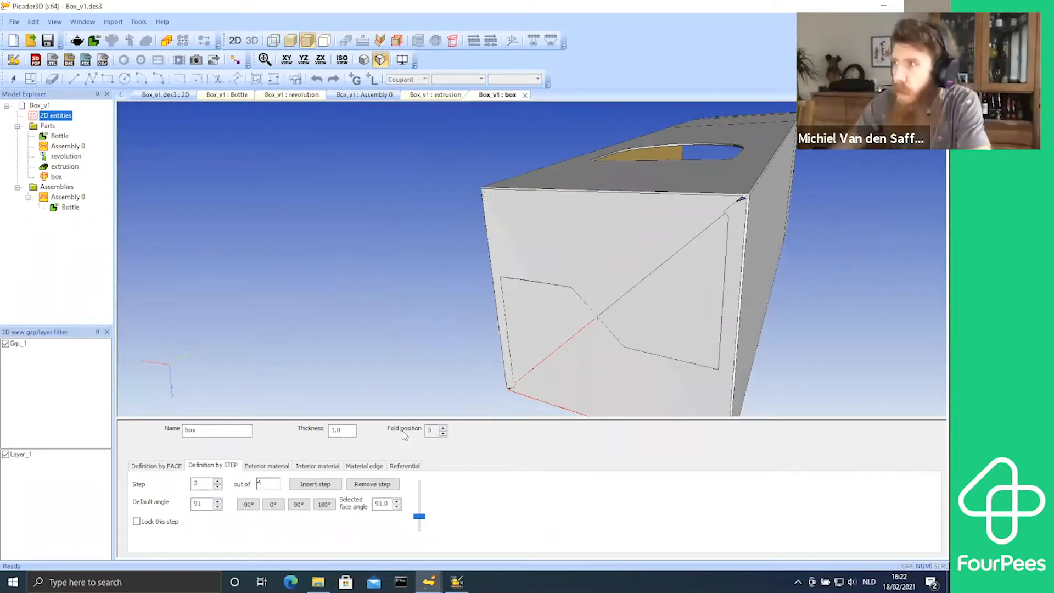
scroll(579, 275, up, 2)
scroll(580, 276, down, 4)
middle_drag(503, 184, 511, 328)
click(328, 483)
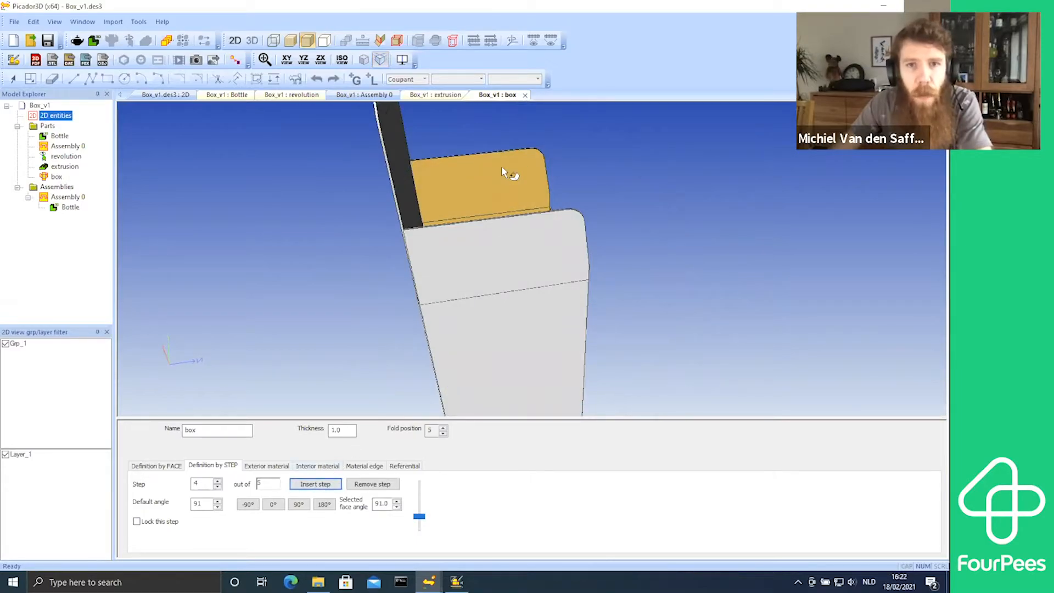
click(510, 257)
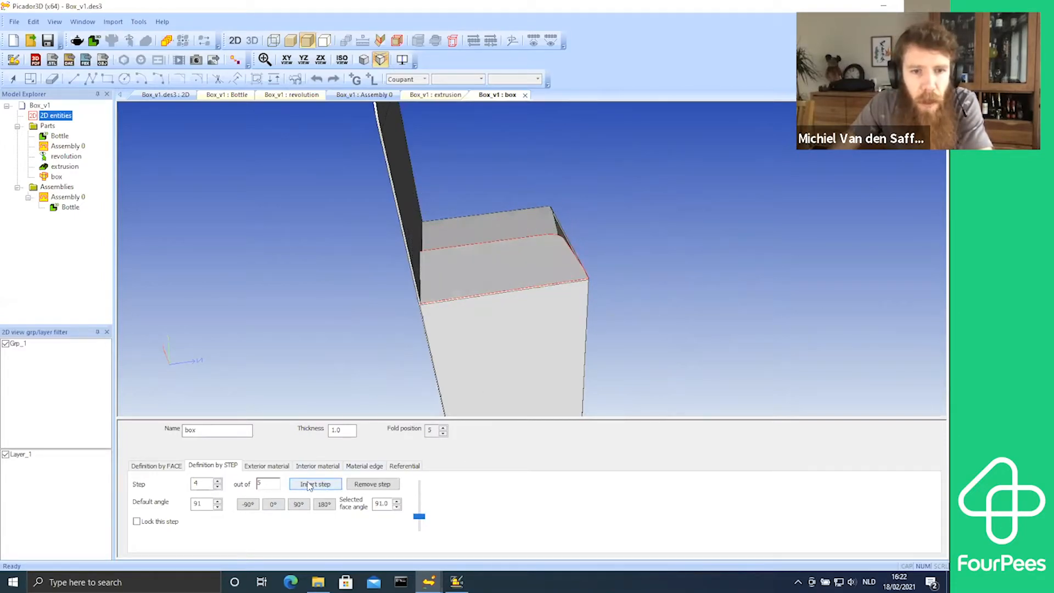
Step: Advance to the last folding step and inspect the box's closing lid
click(217, 481)
middle_drag(484, 324, 502, 315)
scroll(503, 315, up, 3)
scroll(503, 321, down, 5)
mouse_move(512, 265)
middle_down()
mouse_move(525, 277)
mouse_move(520, 247)
mouse_move(516, 256)
middle_up()
Step: Play the complete folding animation from step 0 and inspect the closed box from the window side
click(171, 466)
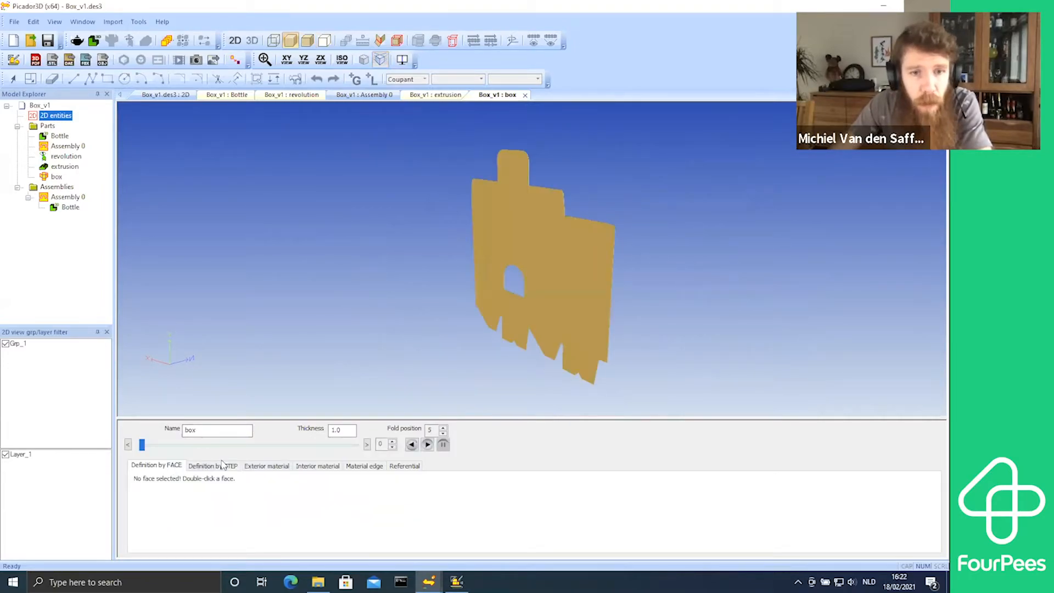
click(428, 444)
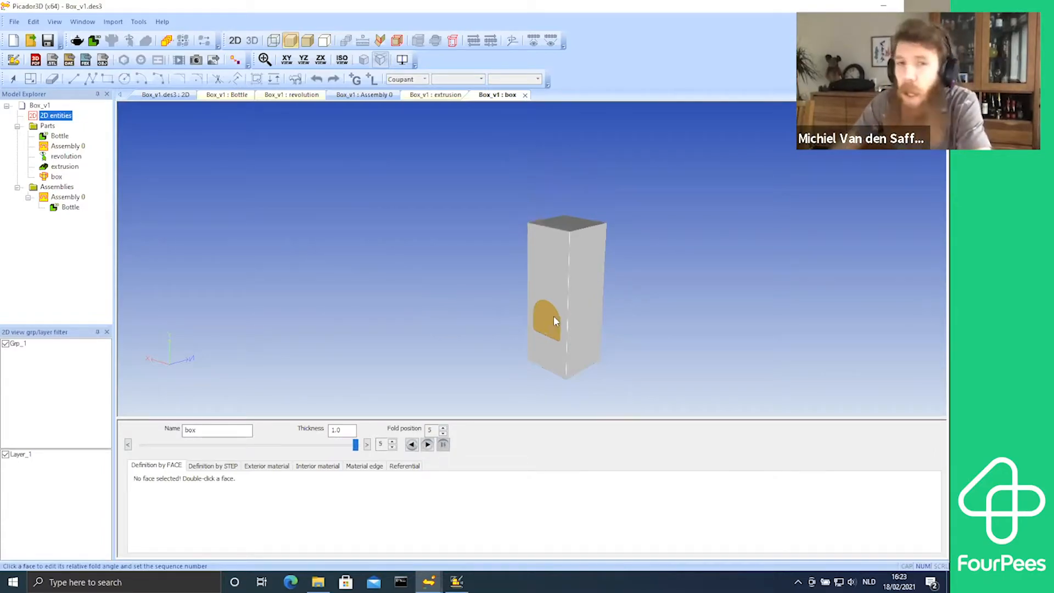
scroll(550, 318, down, 1)
scroll(551, 318, up, 4)
middle_drag(582, 311, 580, 215)
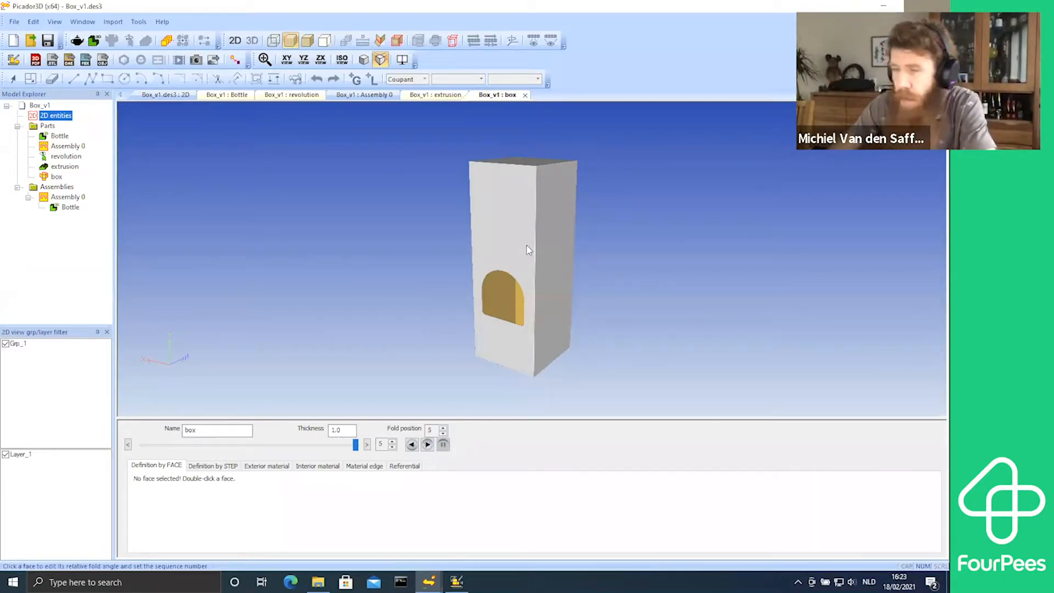
Step: Examine the box's exterior and interior material settings, including the colour palette for the interior
click(265, 466)
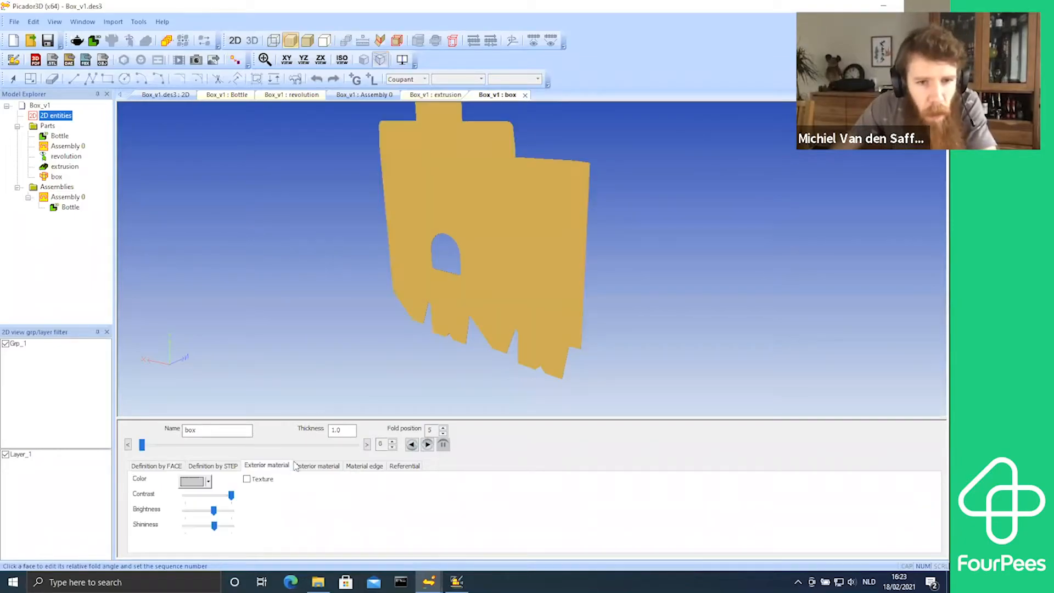
click(313, 467)
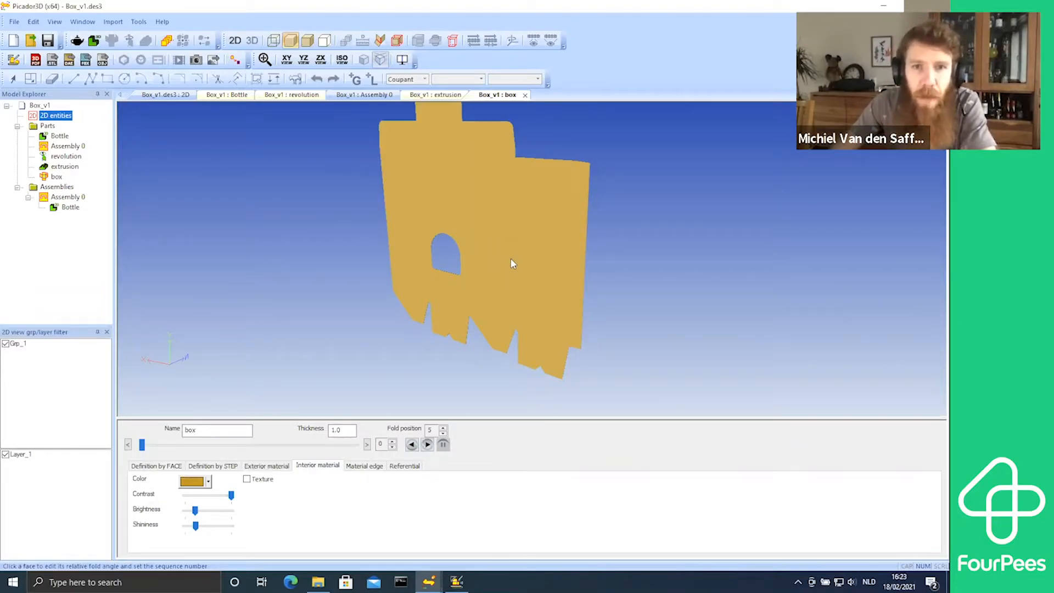
click(209, 482)
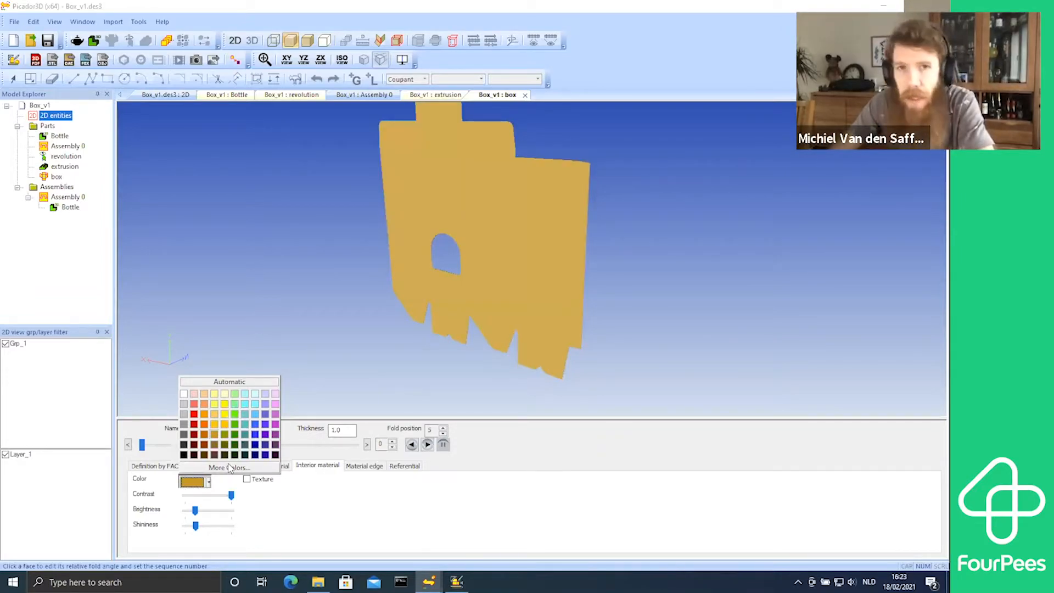
click(285, 512)
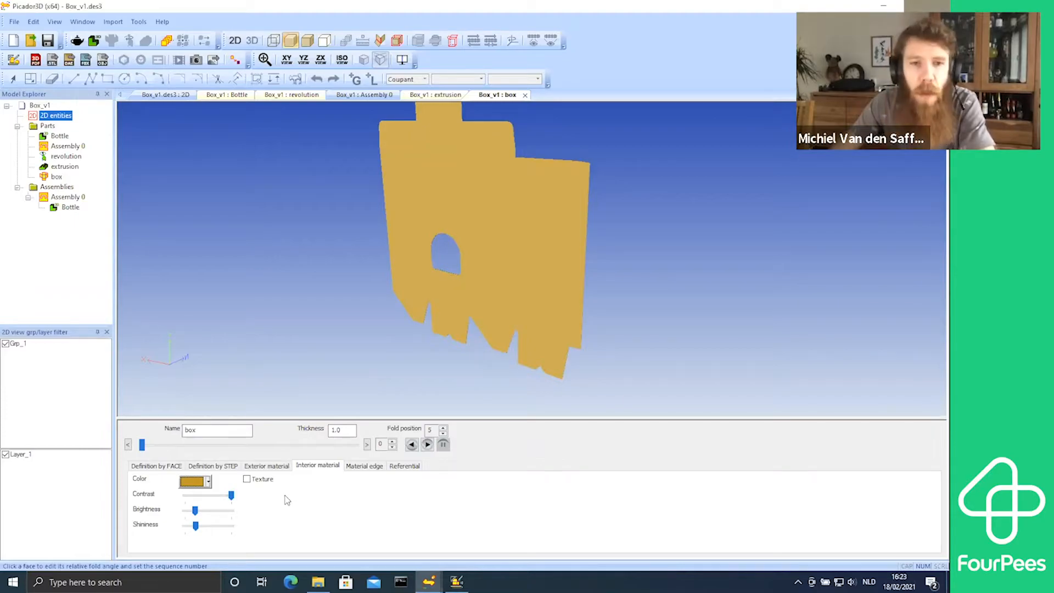
click(267, 465)
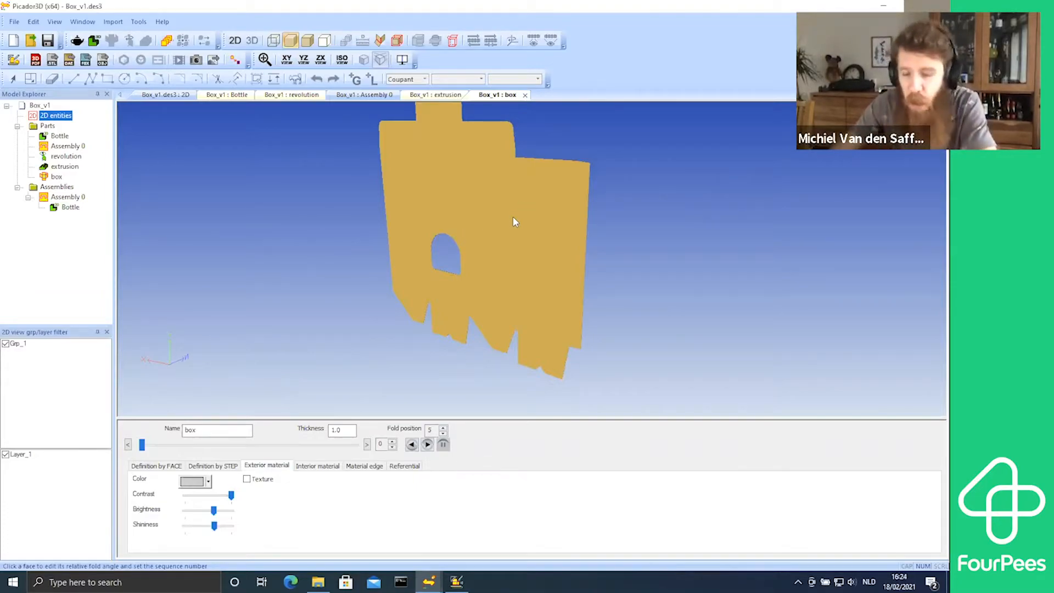
Step: Switch to Adobe Illustrator to view the whiskey box artwork, and return to the 2D Box_v1 drawing in Picador
key(ctrl+Right)
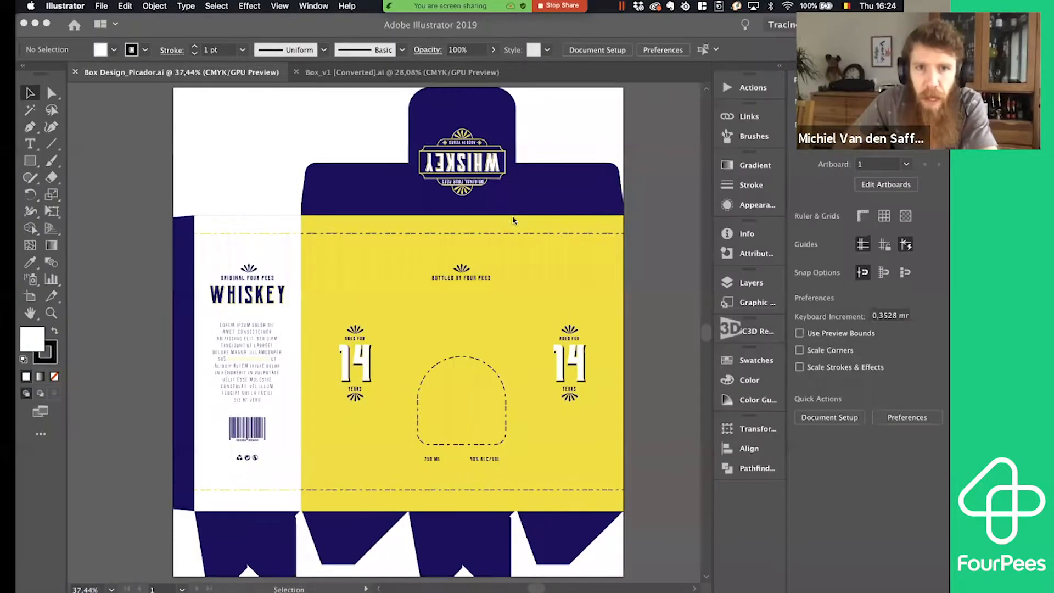
click(383, 74)
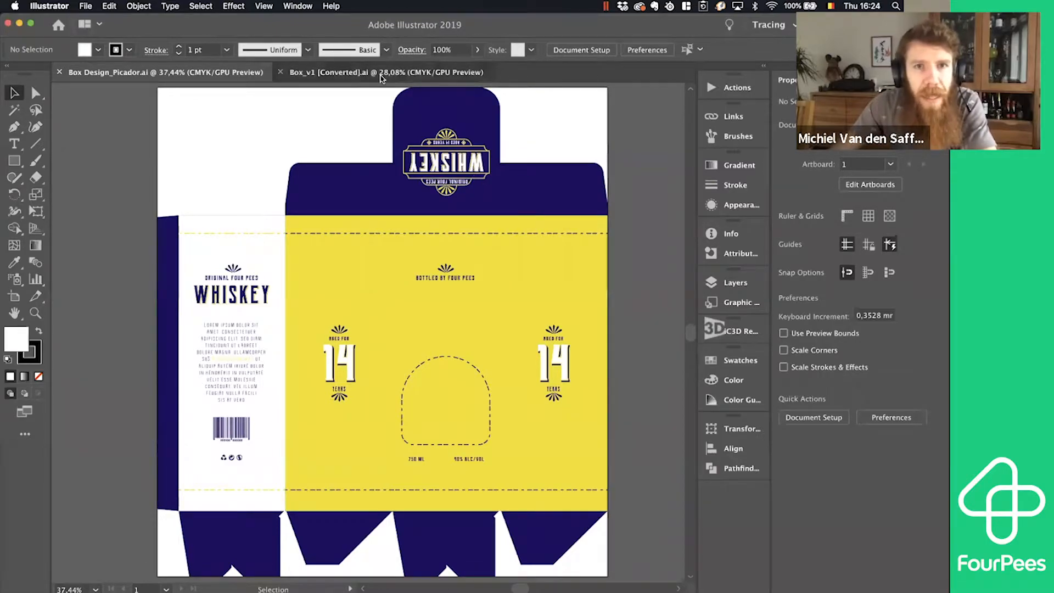
key(ctrl+Left)
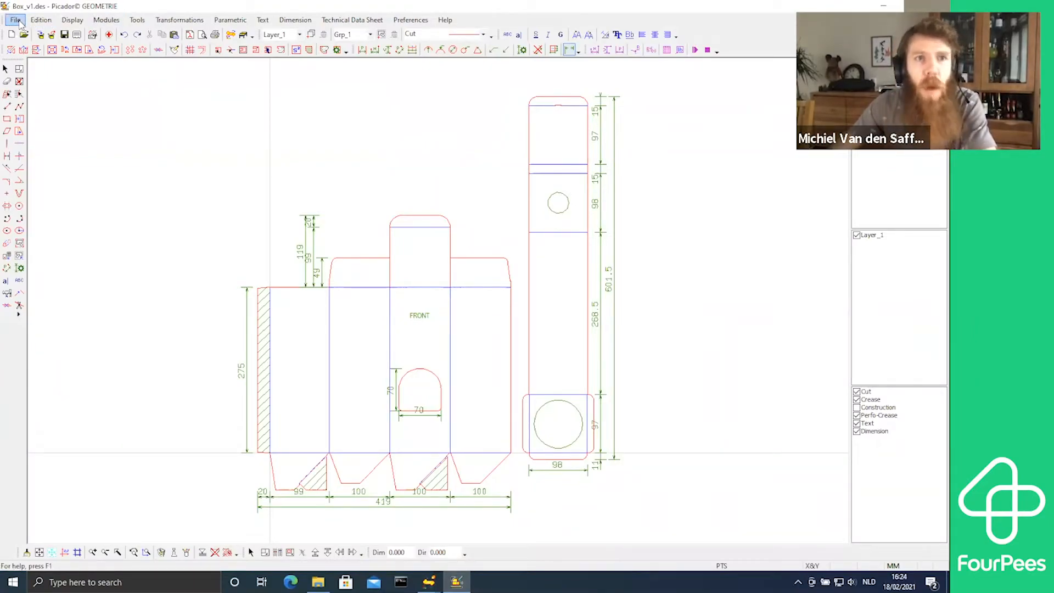
Step: Start a file import to review the supported import file types, and cancel it
click(15, 21)
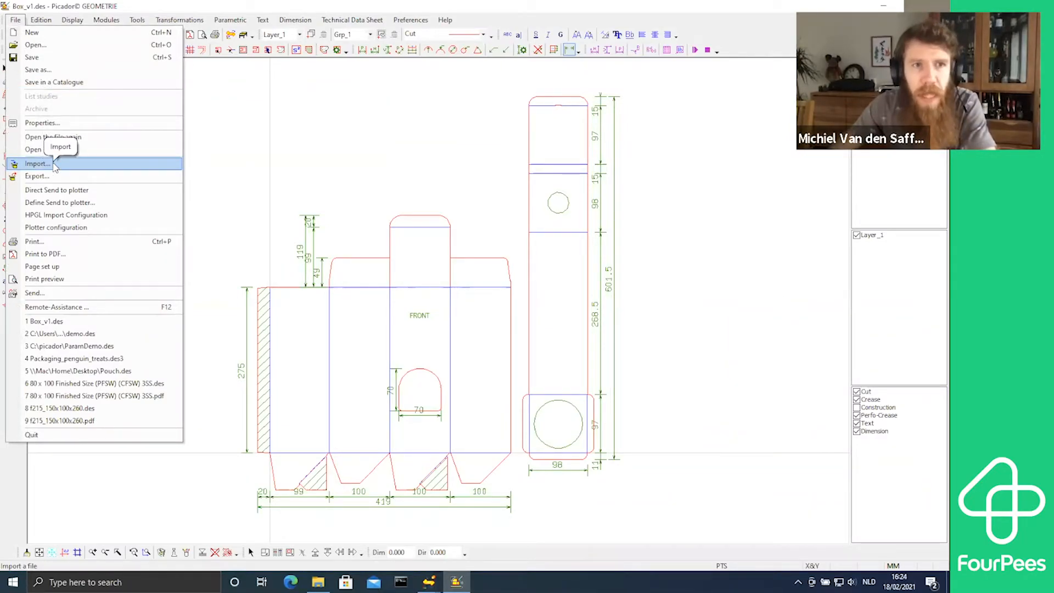
click(37, 164)
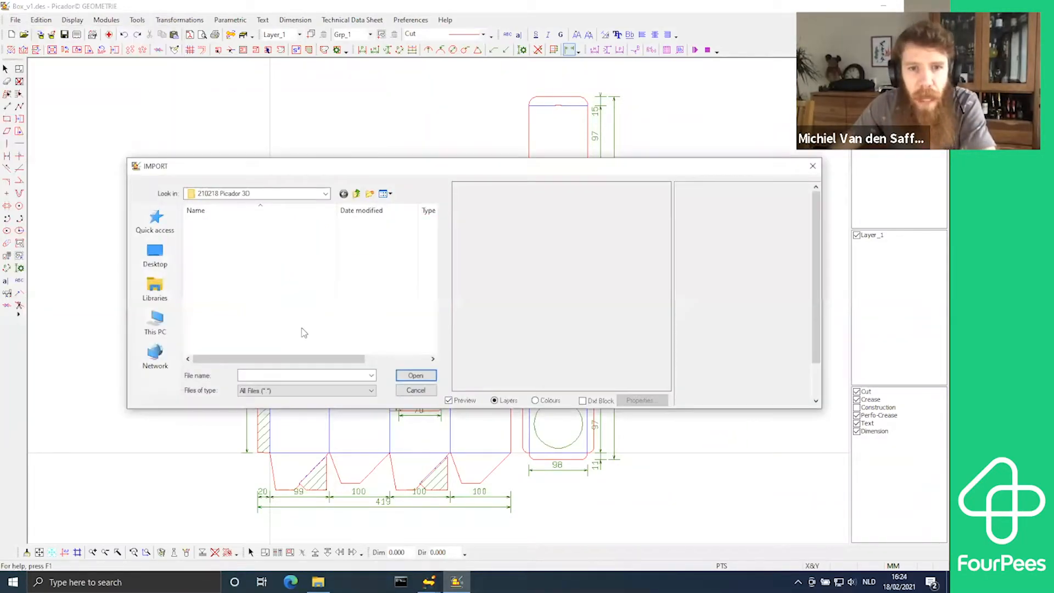
click(369, 390)
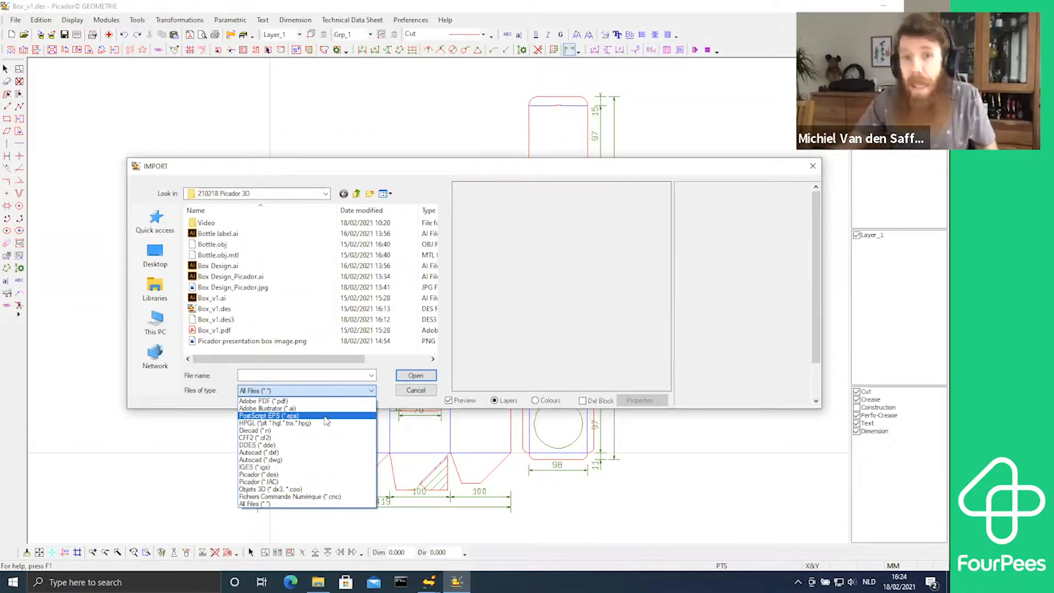
click(415, 390)
click(416, 390)
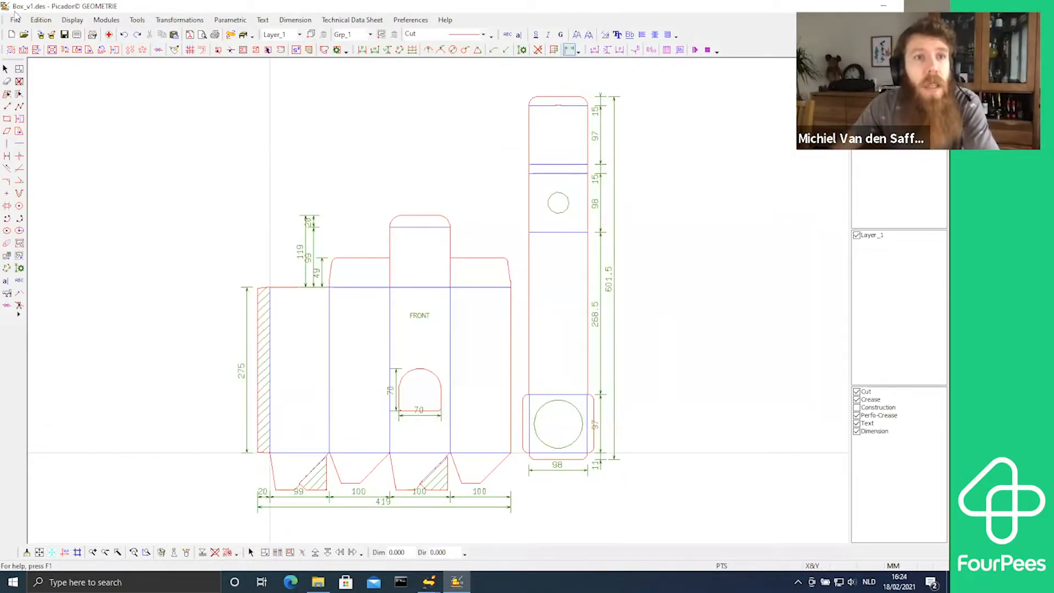
Step: Start a file export of Box_v1 to review the supported export file types, and cancel it
click(16, 17)
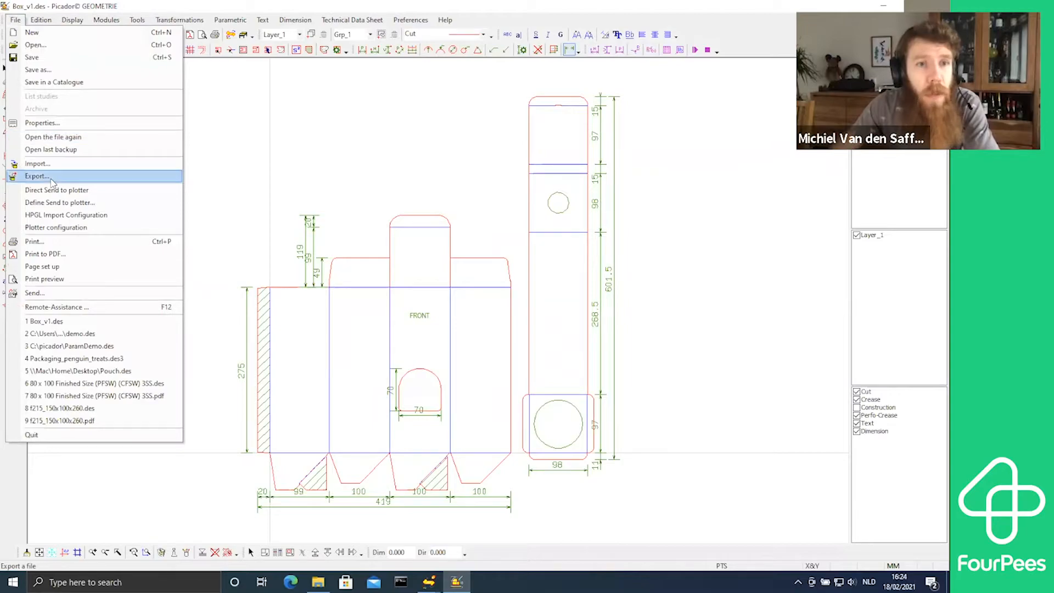
click(51, 176)
click(405, 527)
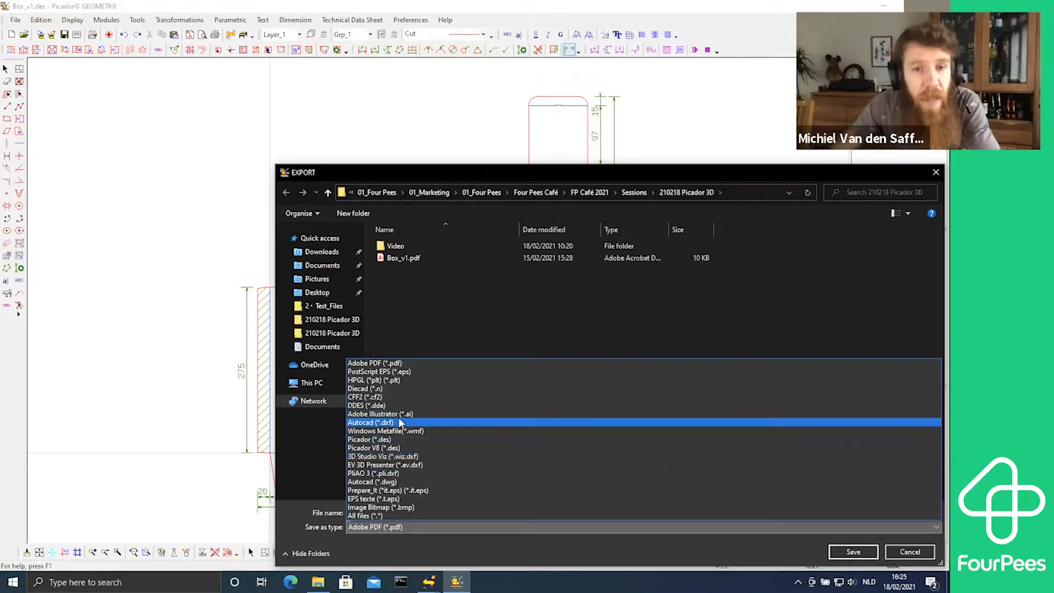
click(907, 554)
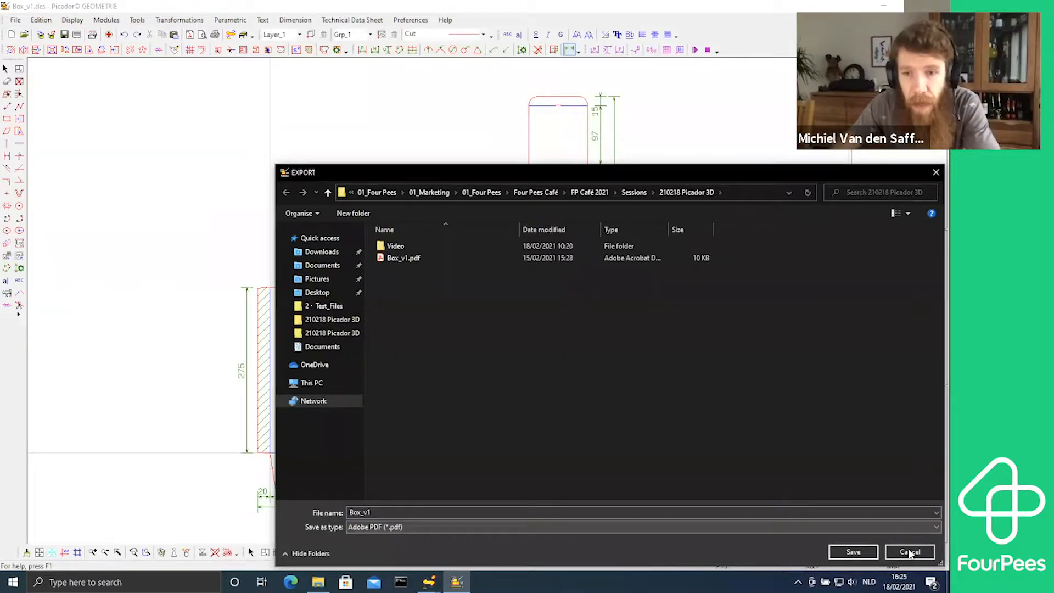
click(909, 552)
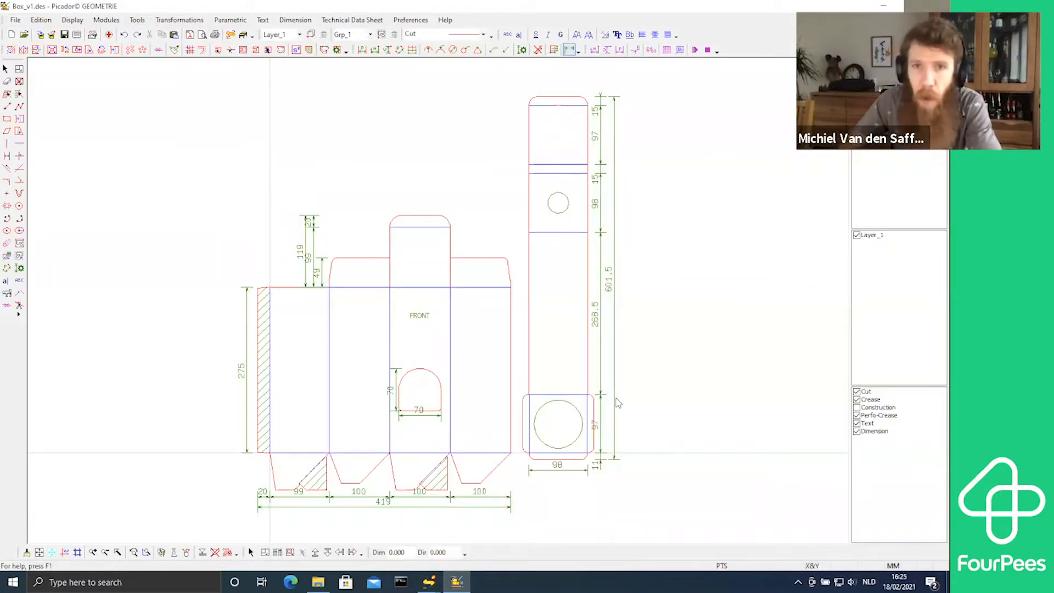
Step: Switch to Adobe Illustrator and inspect the converted Box_v1 dieline's layers by hiding and showing the Crease and Cut layers
key(ctrl+Right)
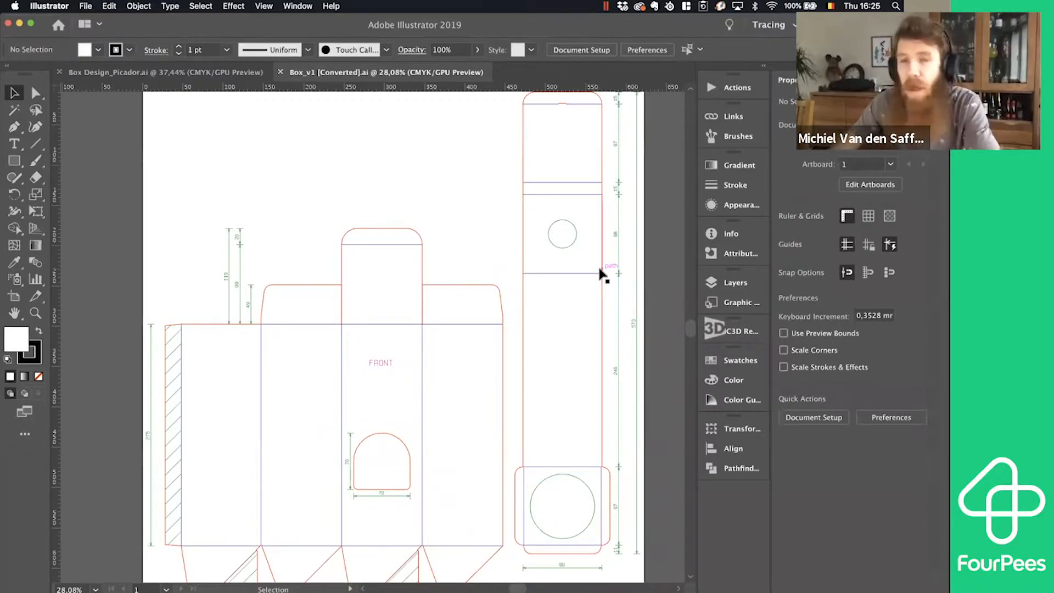
click(719, 281)
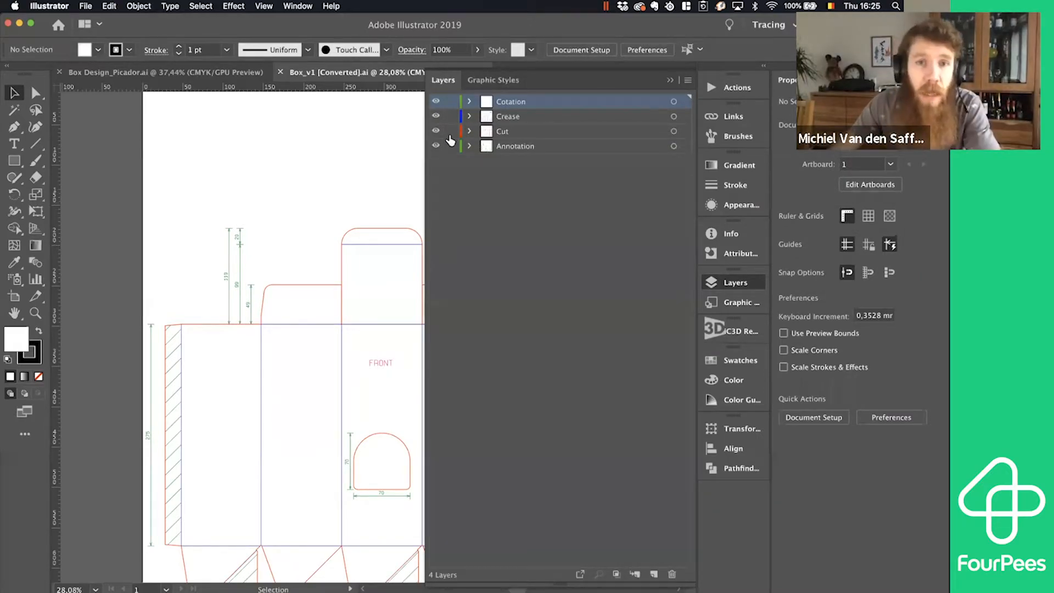
click(436, 117)
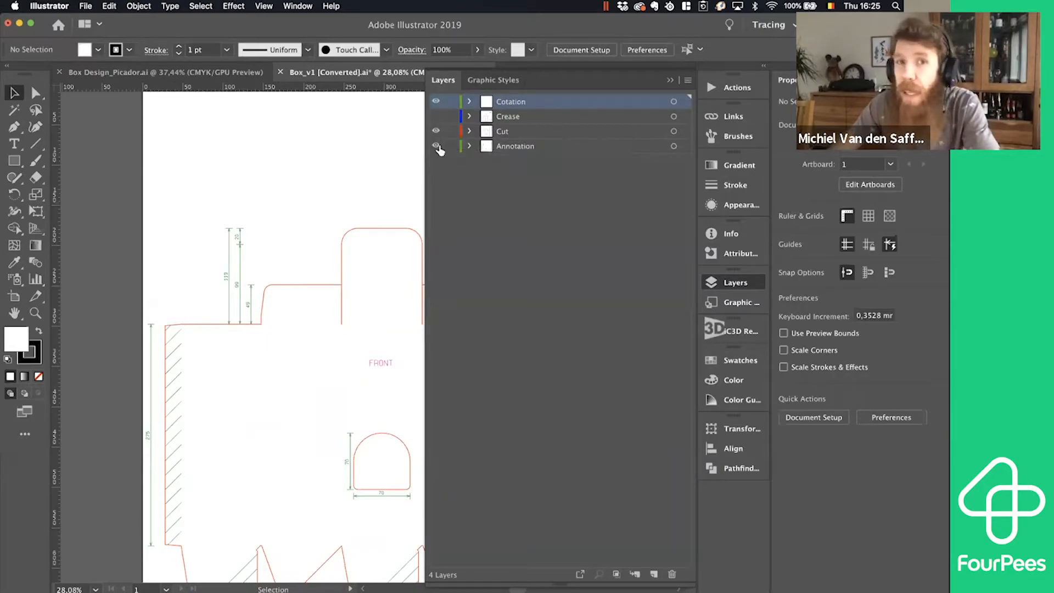
click(437, 132)
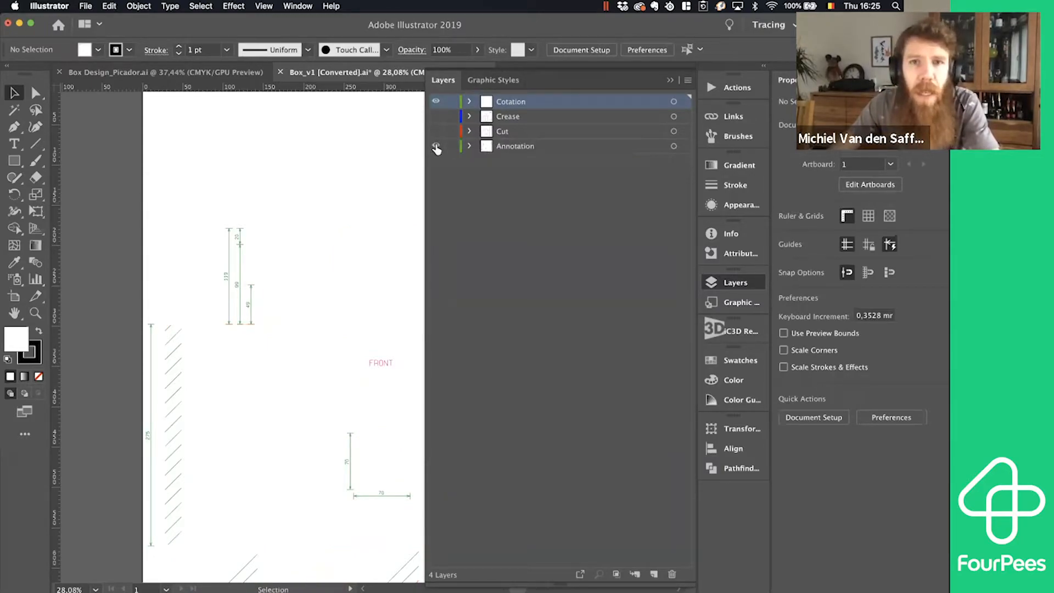
click(436, 117)
click(436, 131)
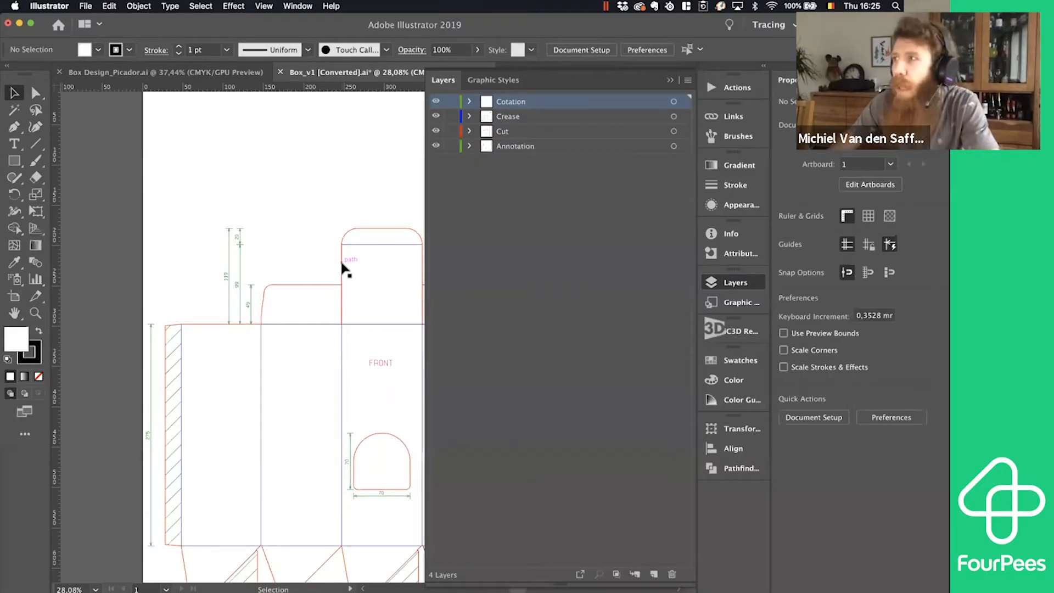
click(716, 284)
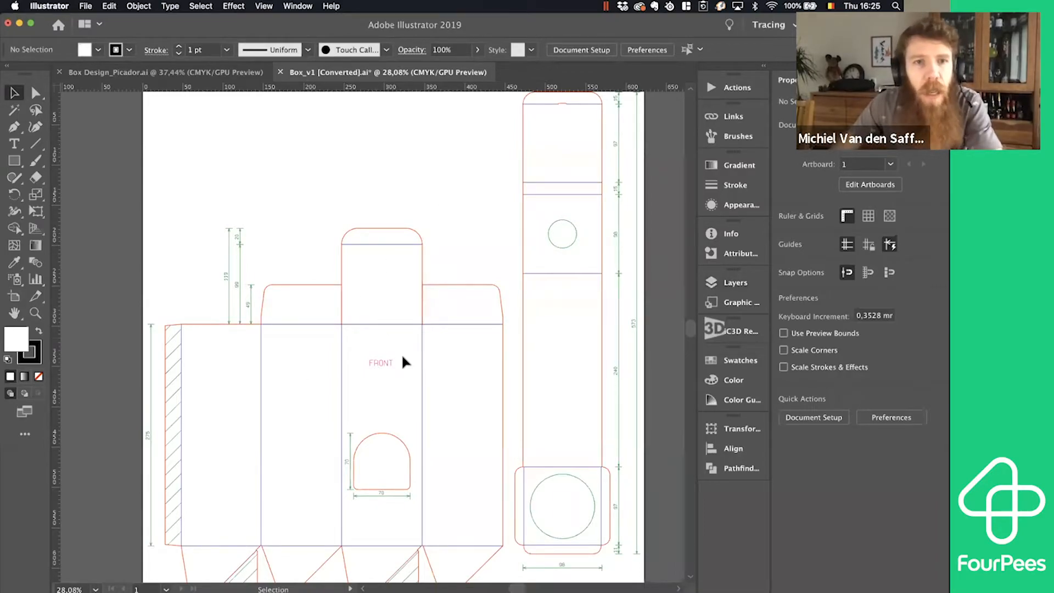
Step: View the Box Design_Picador.ai artwork, and switch to the unfolded Box_v1 model in Picador3D
click(188, 76)
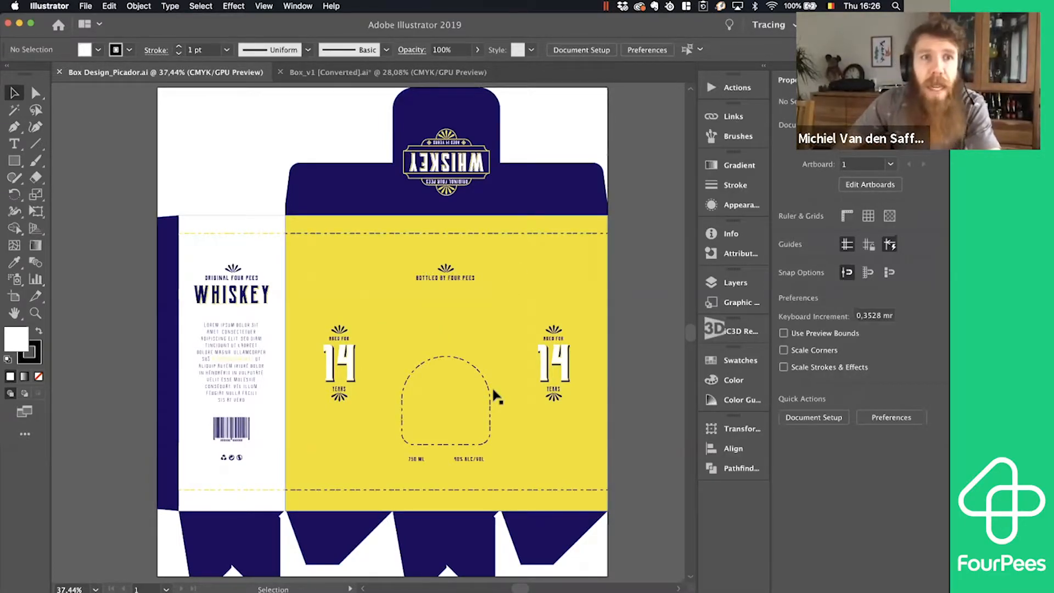
key(ctrl+Right)
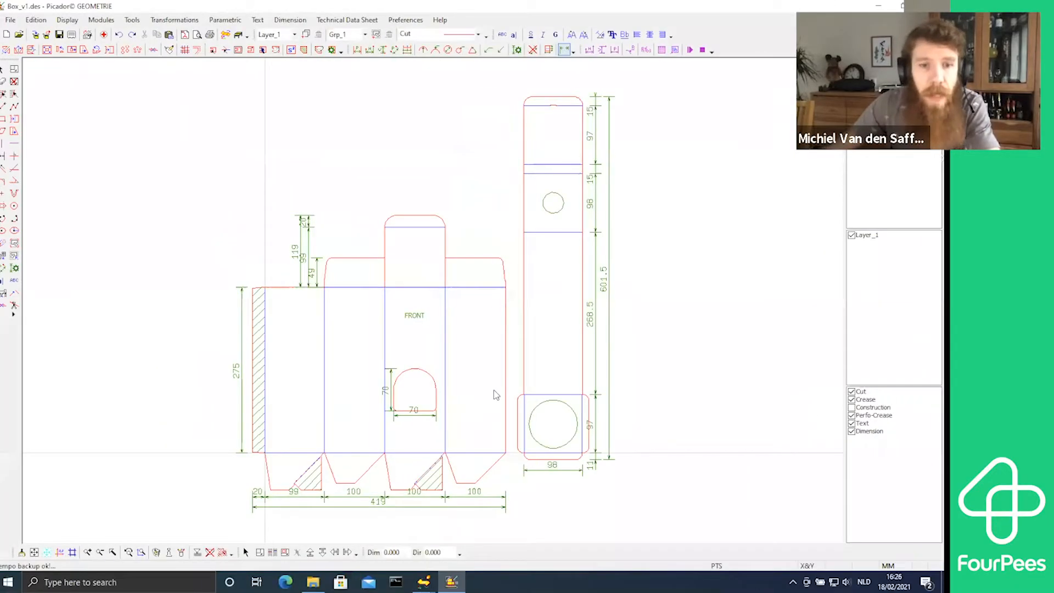
mouse_move(429, 581)
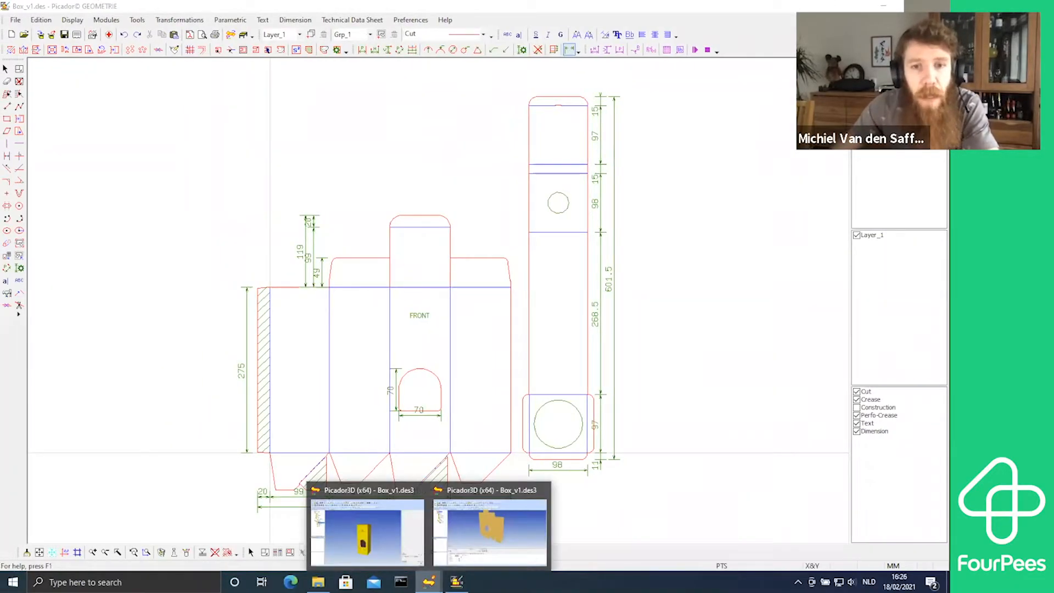
click(467, 537)
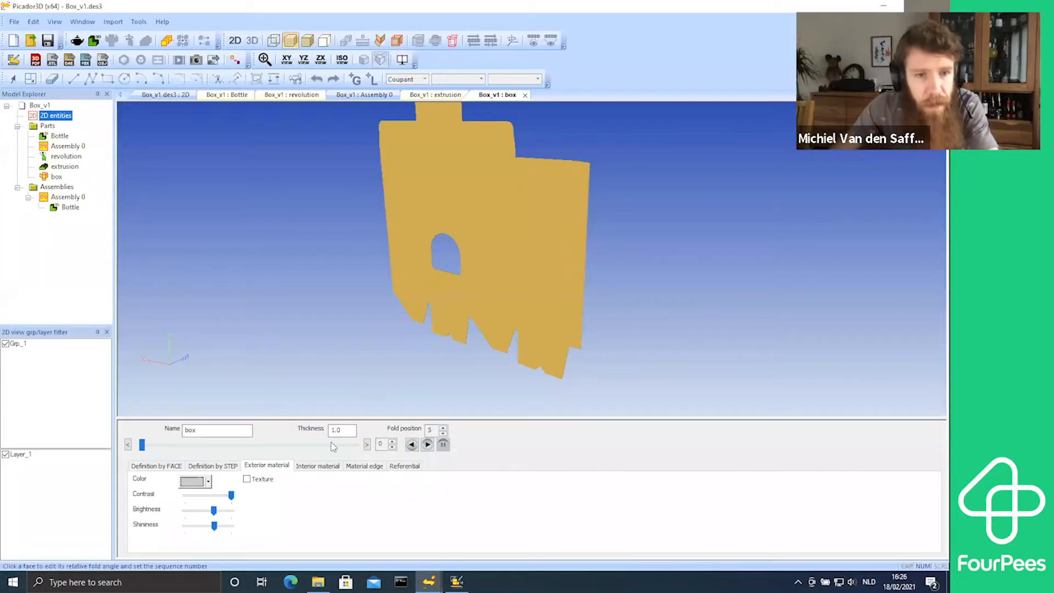
Step: Enable a texture on the box's exterior material and add the image Box Design_Picador.jpg to it
drag(561, 222, 432, 245)
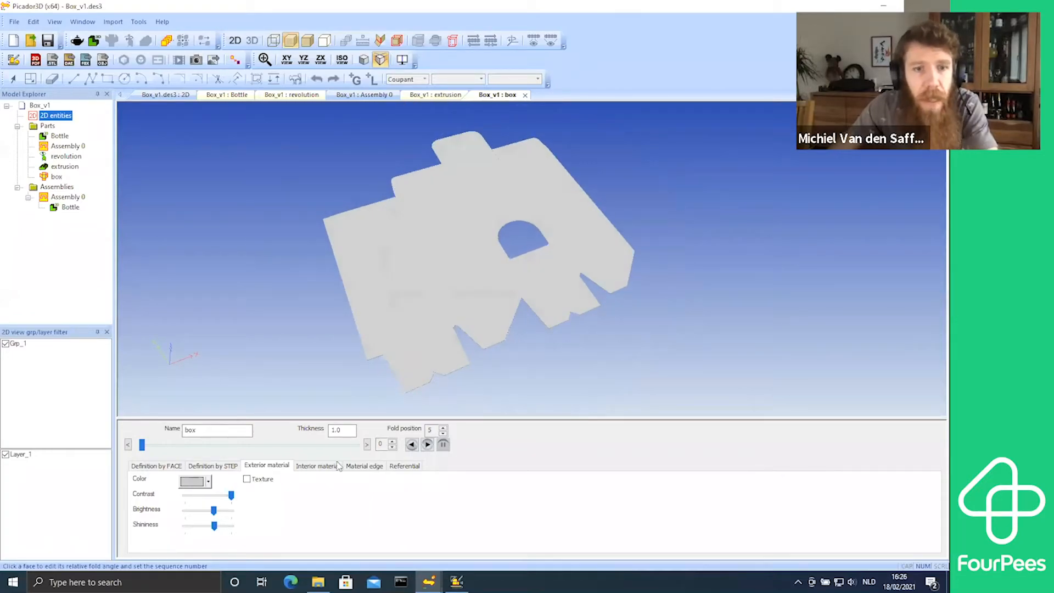
click(247, 480)
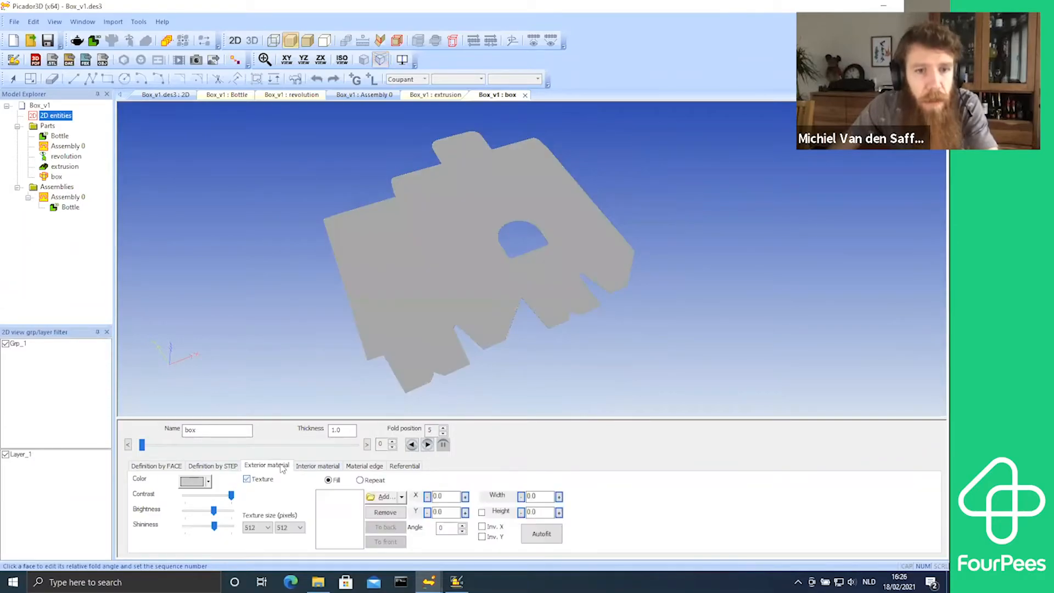
click(379, 497)
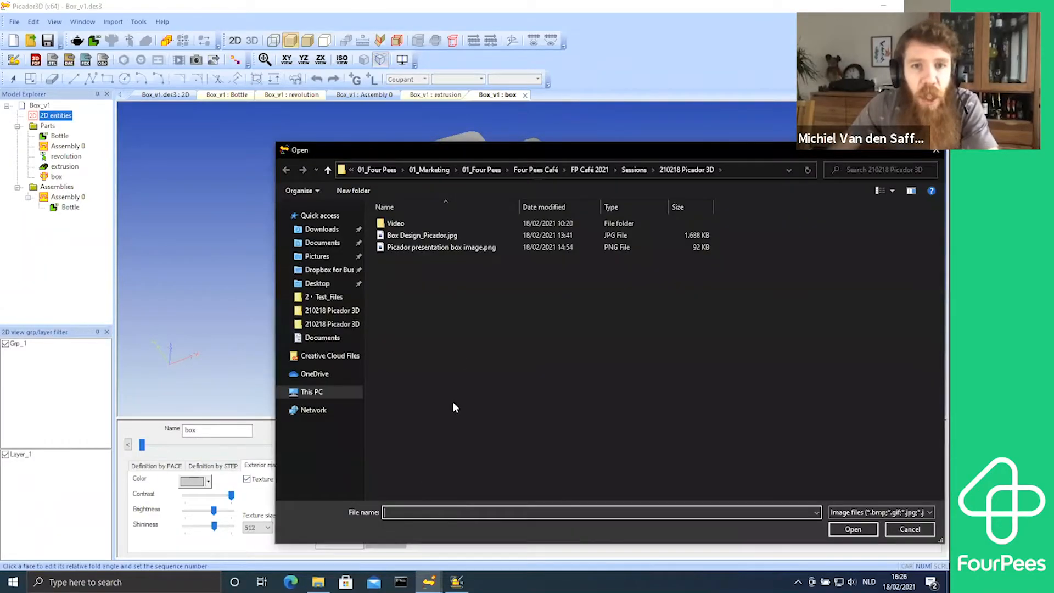
click(456, 236)
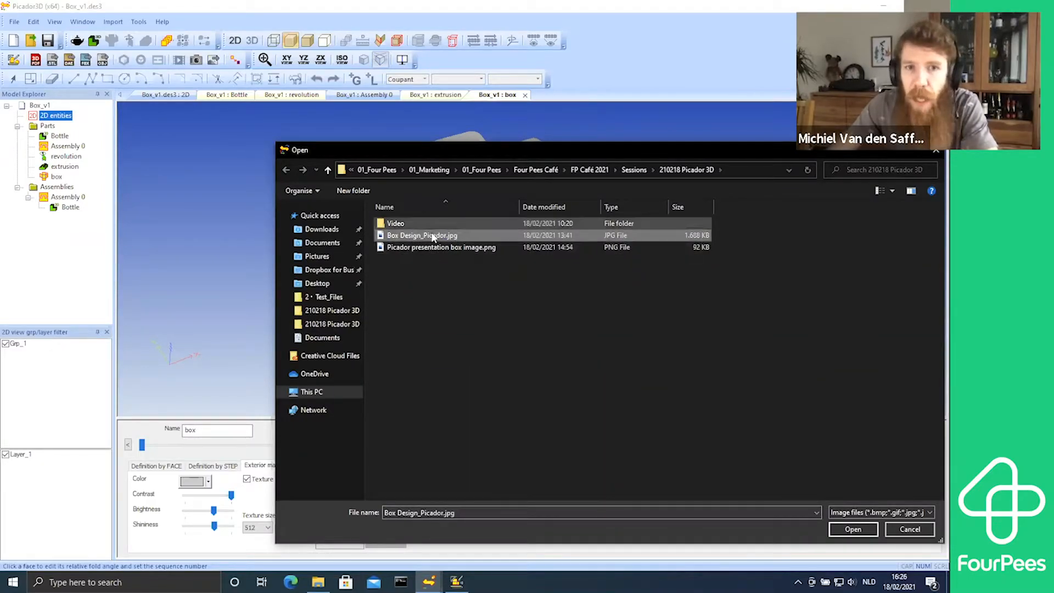
click(853, 529)
Step: Inspect the artwork on the unfolded box up close, including the window area and the board edge
scroll(515, 250, up, 5)
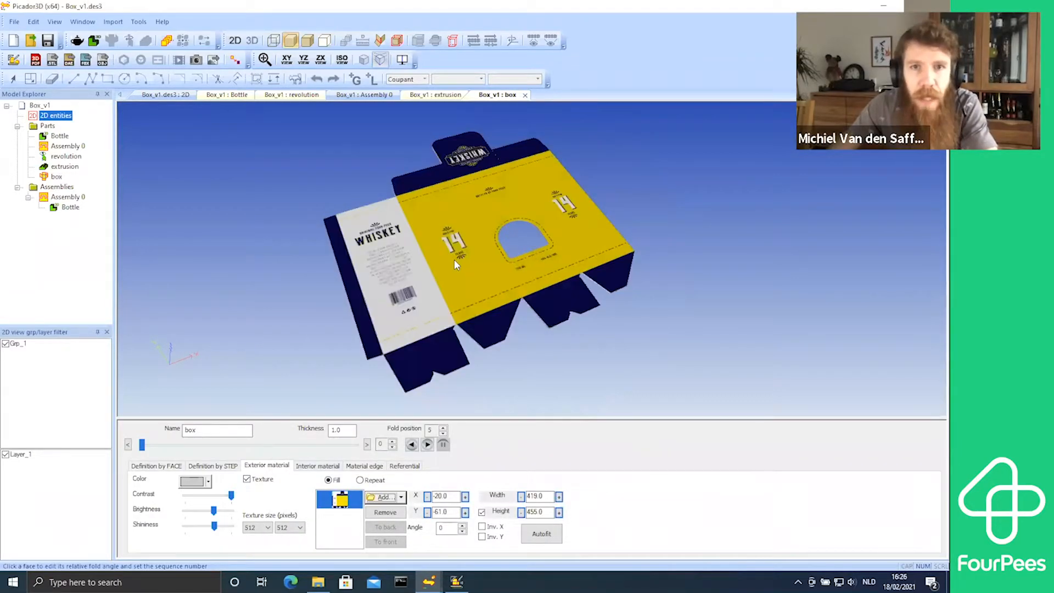
middle_drag(530, 187, 528, 224)
scroll(528, 224, down, 3)
middle_drag(516, 139, 470, 191)
scroll(469, 190, up, 2)
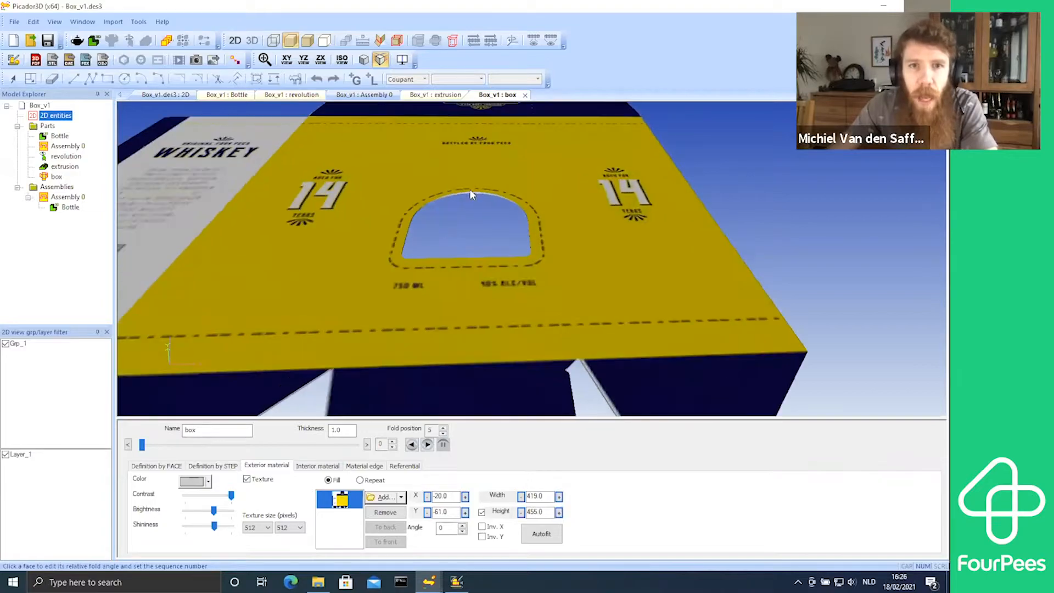
scroll(471, 190, down, 5)
middle_drag(511, 256, 442, 377)
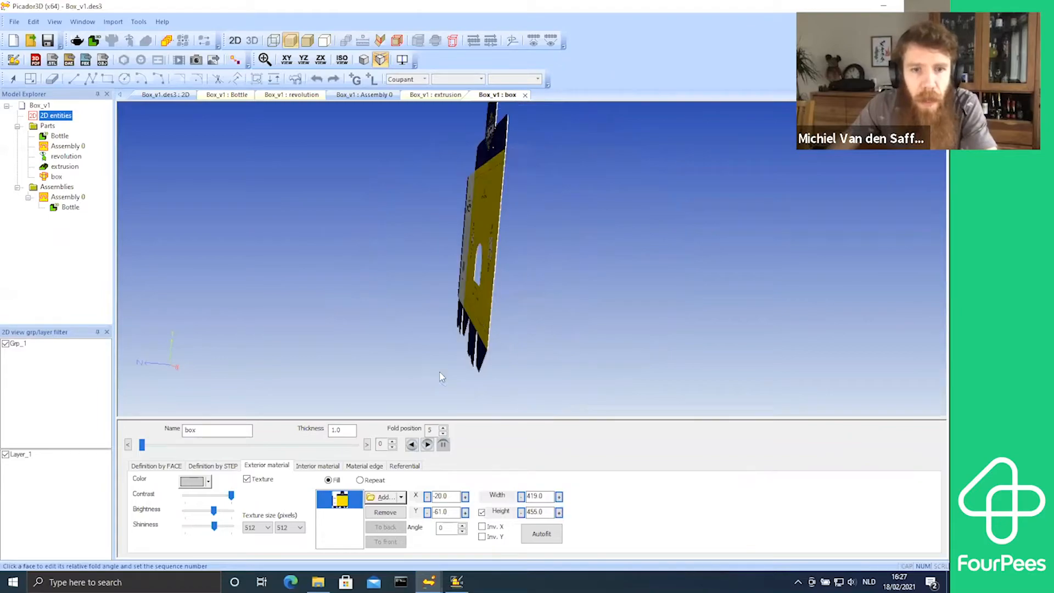
Step: Change the box's edge material from Color to Texture
click(356, 466)
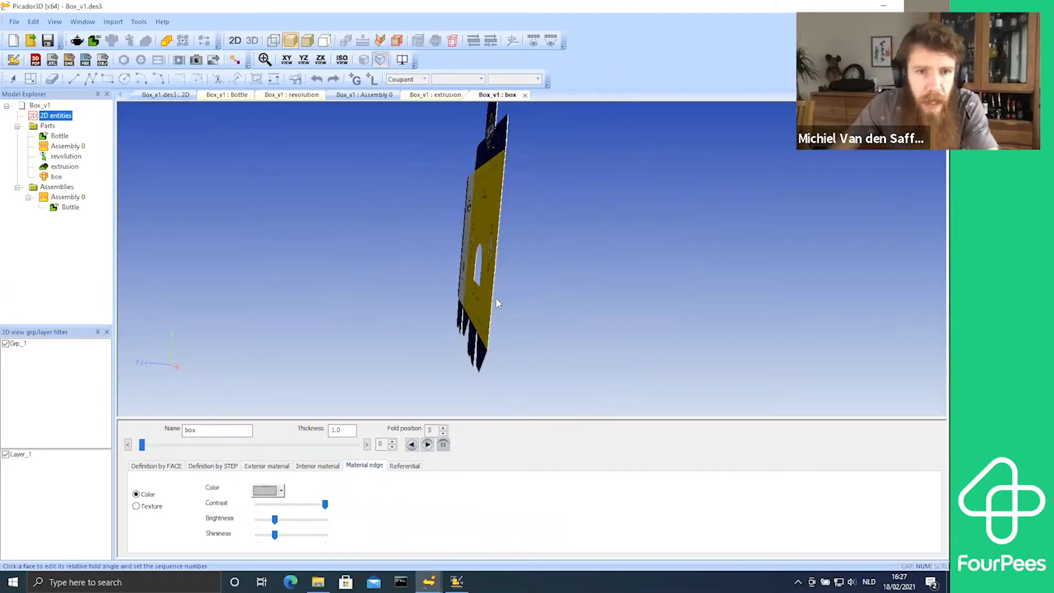
scroll(508, 276, up, 7)
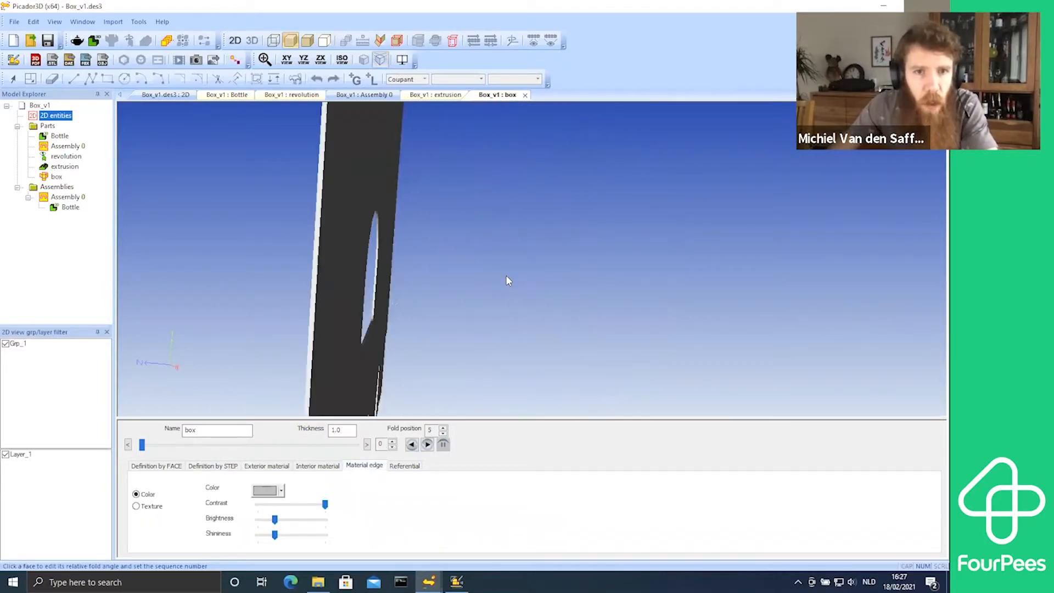
middle_drag(311, 262, 295, 249)
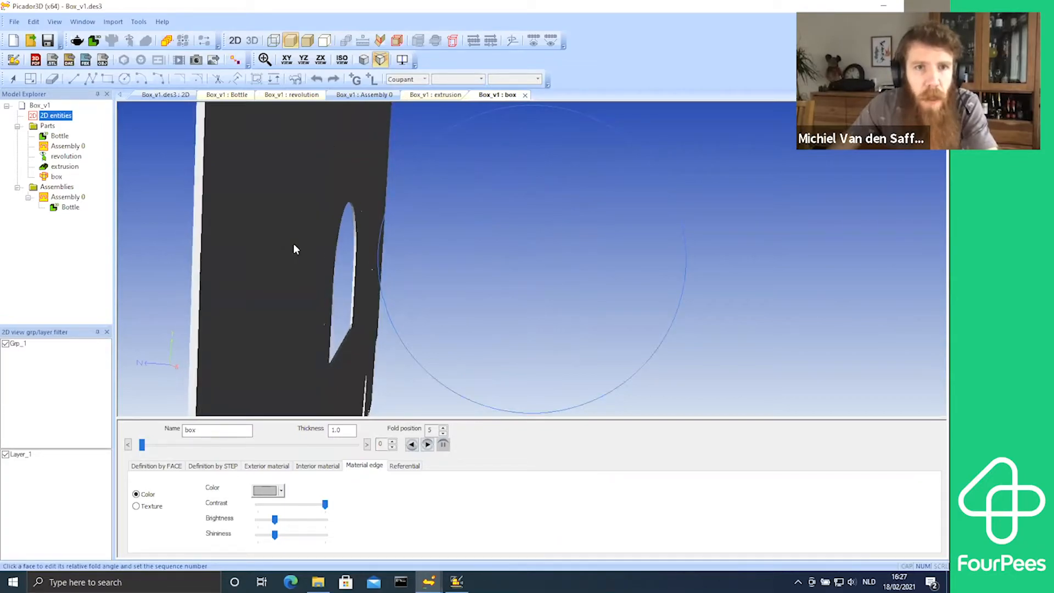
click(136, 506)
Step: Examine the corrugated texture along the box's edges from close up and from farther away
middle_drag(255, 276, 478, 223)
scroll(396, 233, down, 5)
scroll(479, 246, up, 5)
scroll(479, 246, down, 3)
scroll(479, 246, up, 3)
scroll(479, 246, down, 1)
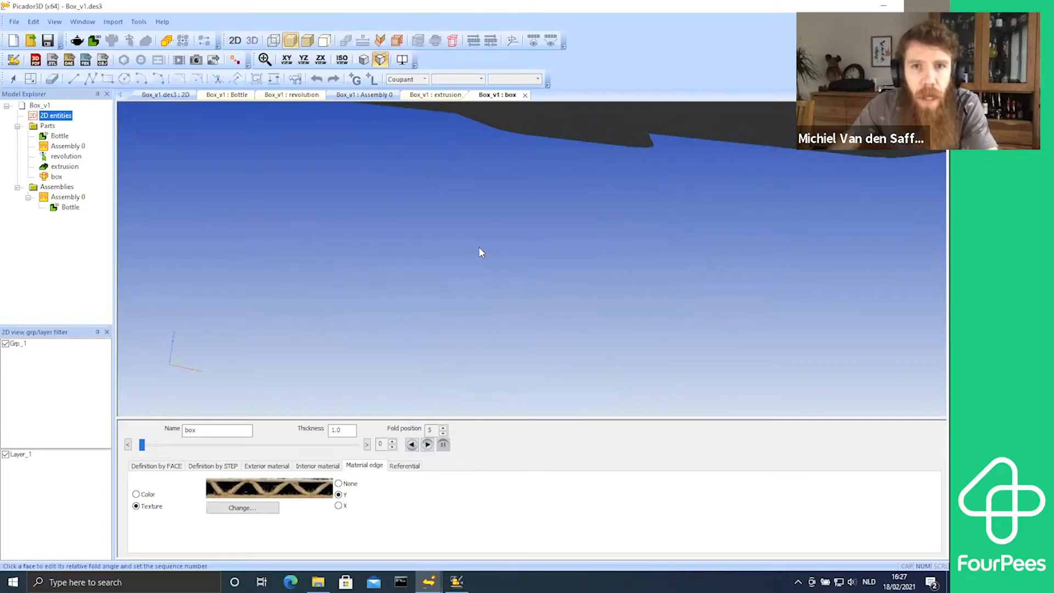
scroll(479, 246, down, 6)
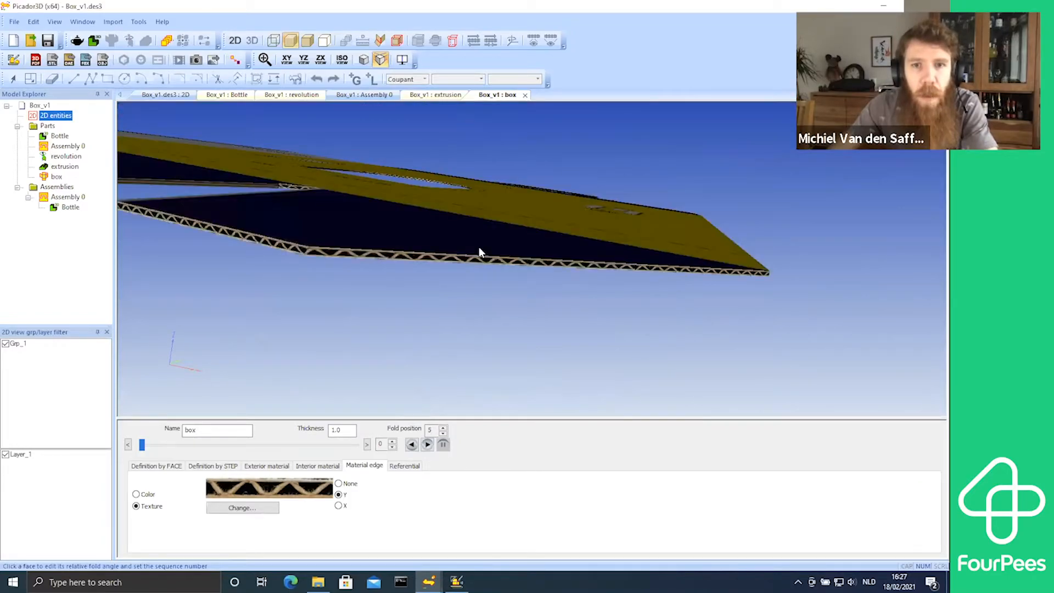
scroll(479, 250, up, 2)
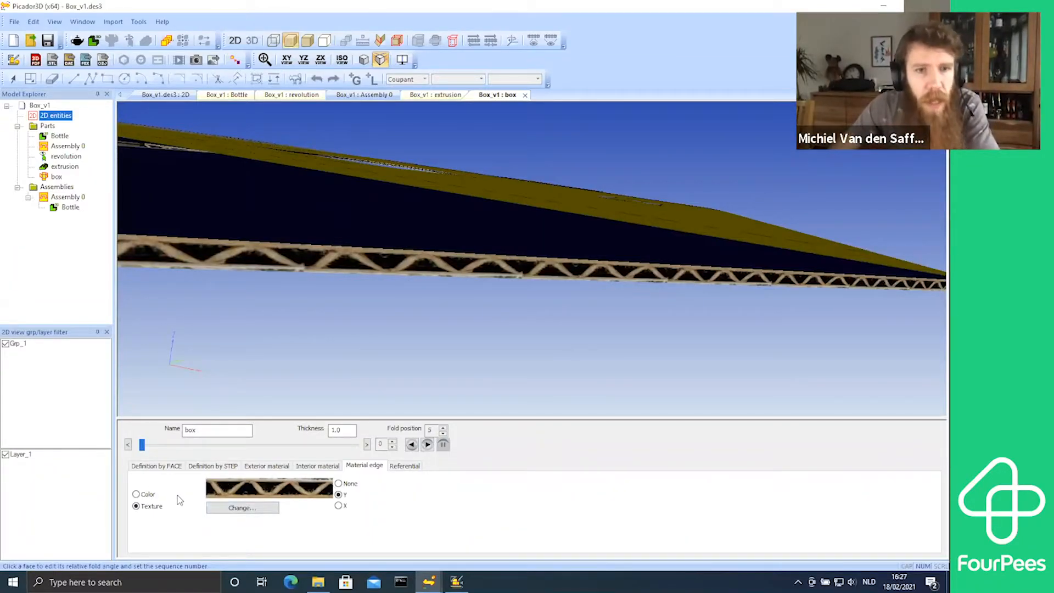
Step: Set the box's edge material back to Color and return to a view of the whole unfolded box
click(138, 495)
scroll(374, 275, down, 5)
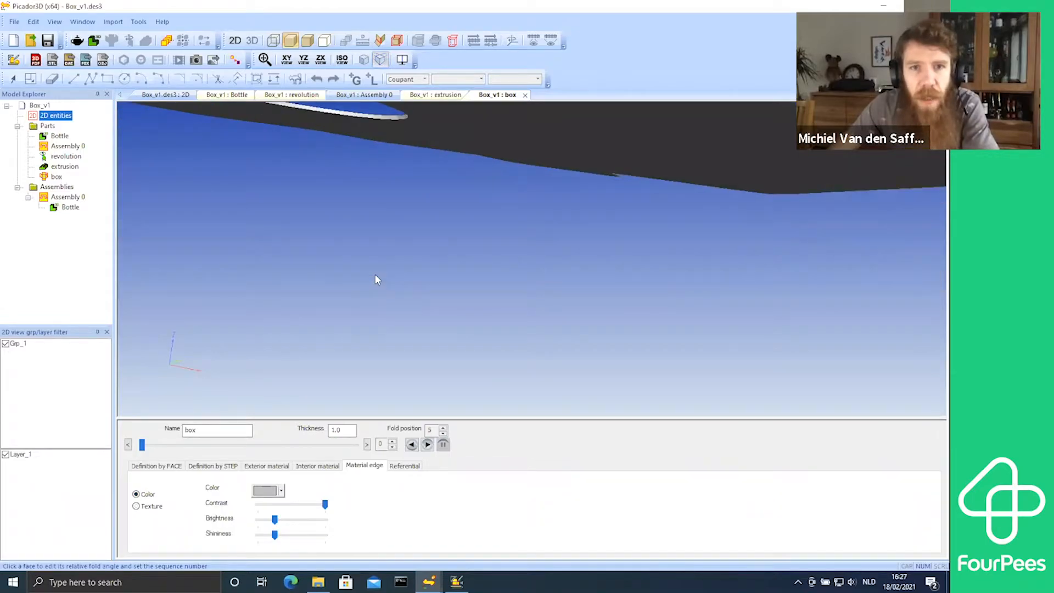
middle_drag(391, 282, 583, 194)
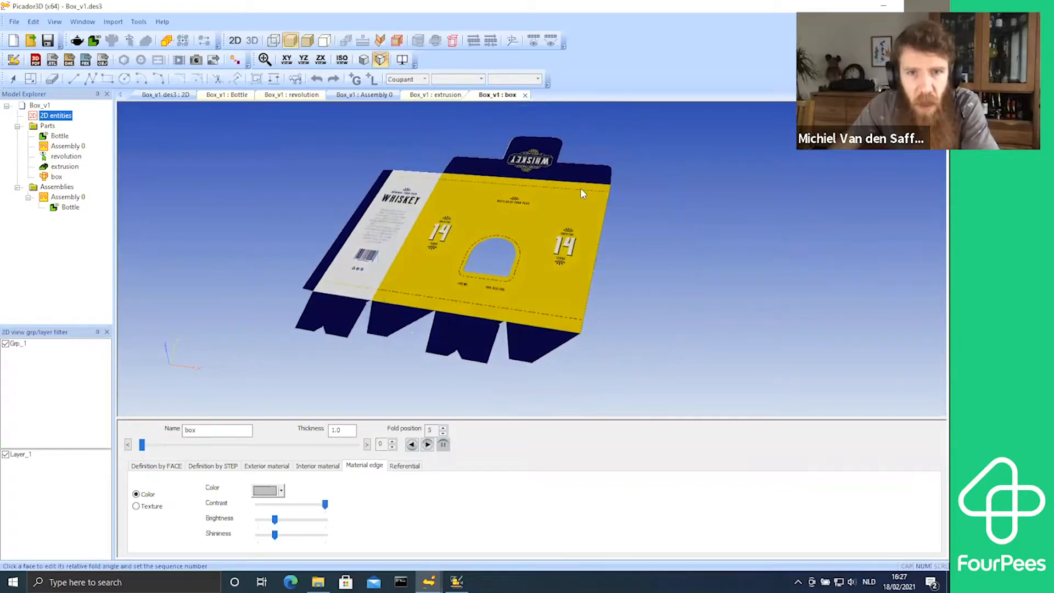
Step: Examine the box's Referential settings and the position of its axes on the unfolded blank
click(407, 466)
middle_drag(424, 230, 421, 201)
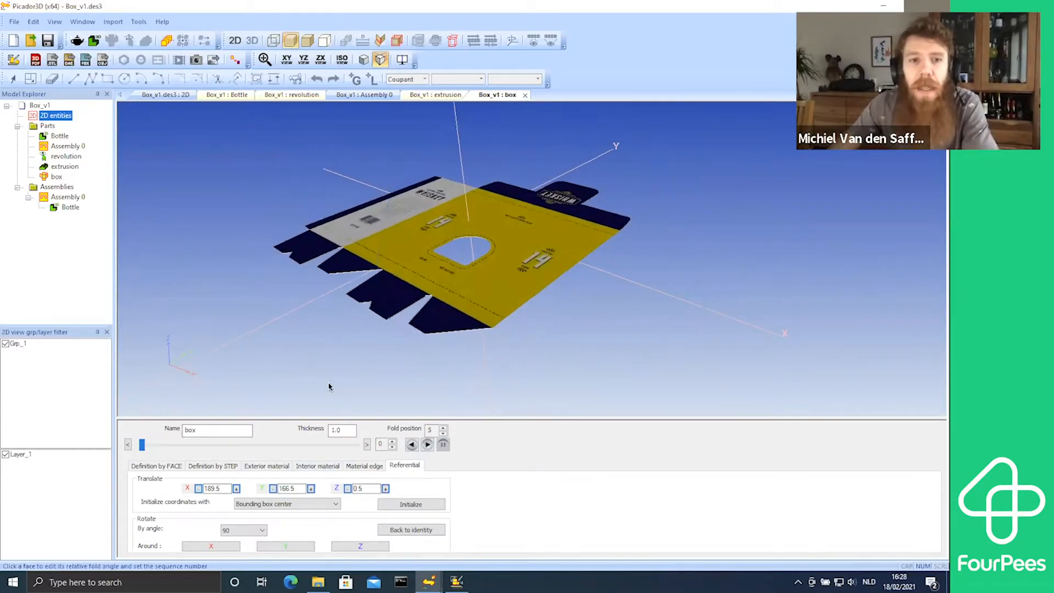
scroll(536, 272, up, 4)
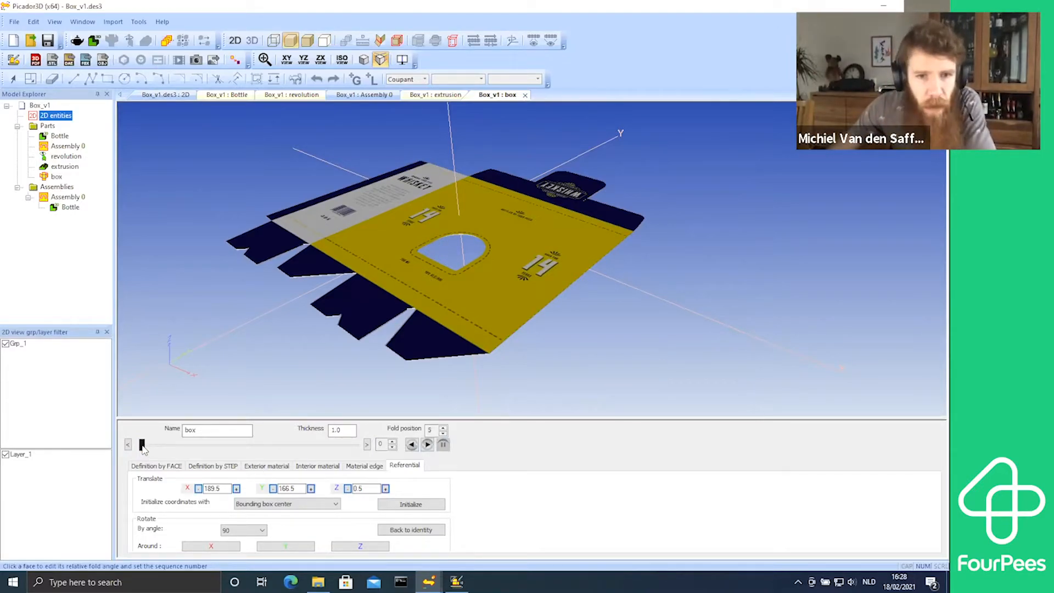
Step: Fold the decorated box completely to step 5 and inspect its printed sides
drag(142, 446, 420, 434)
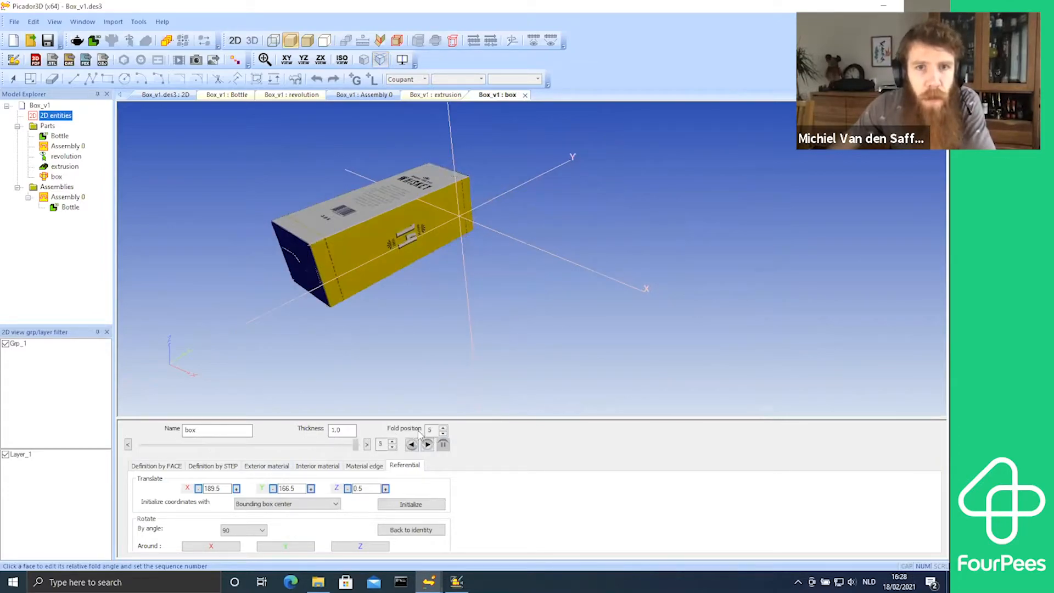
drag(437, 233, 489, 229)
drag(263, 157, 563, 233)
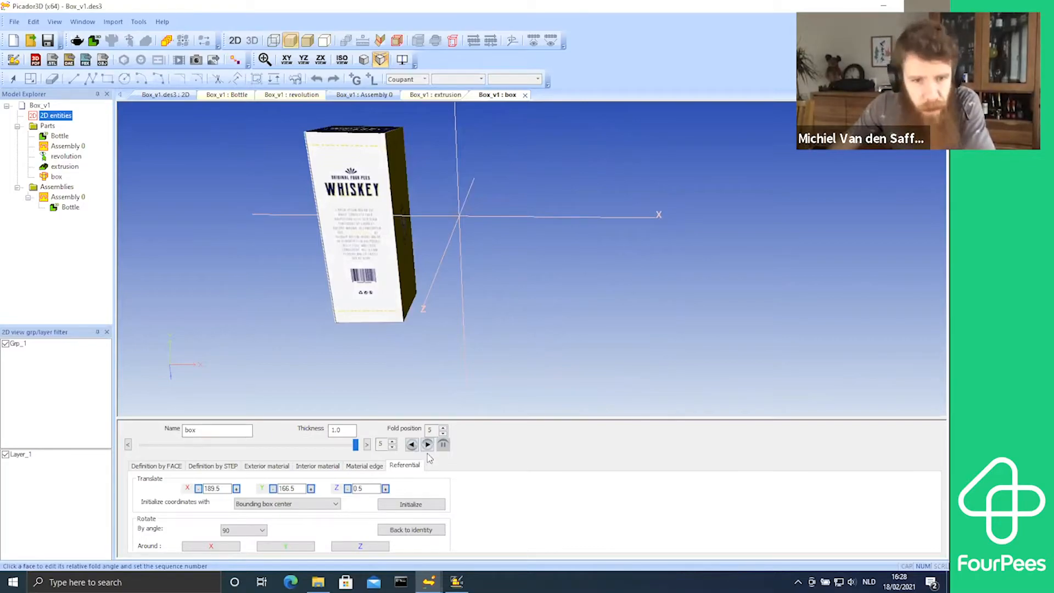
Step: Review the choices for initializing the coordinates of the box's referential
click(329, 505)
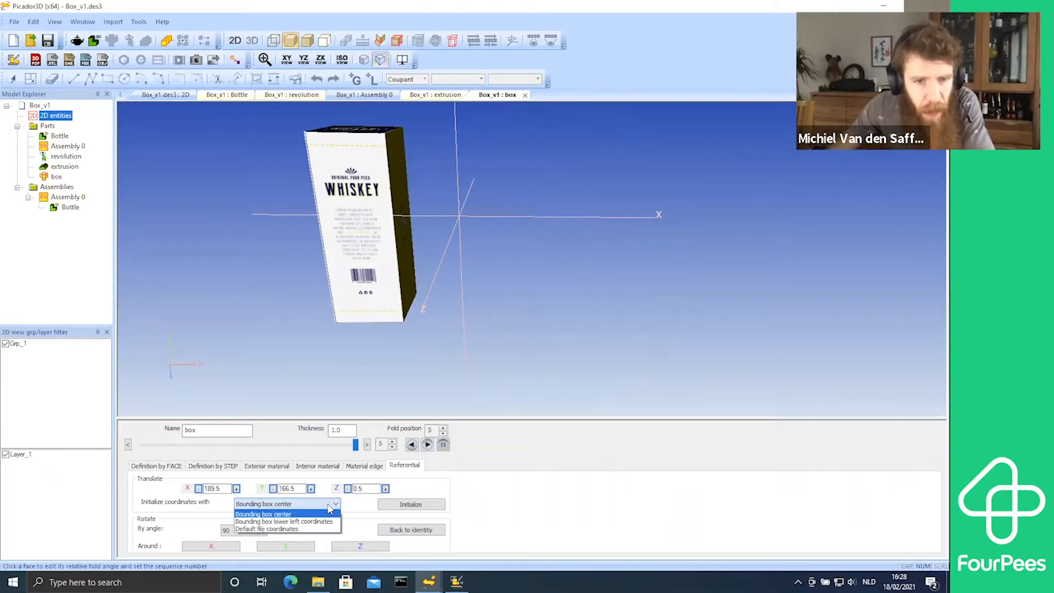
click(274, 523)
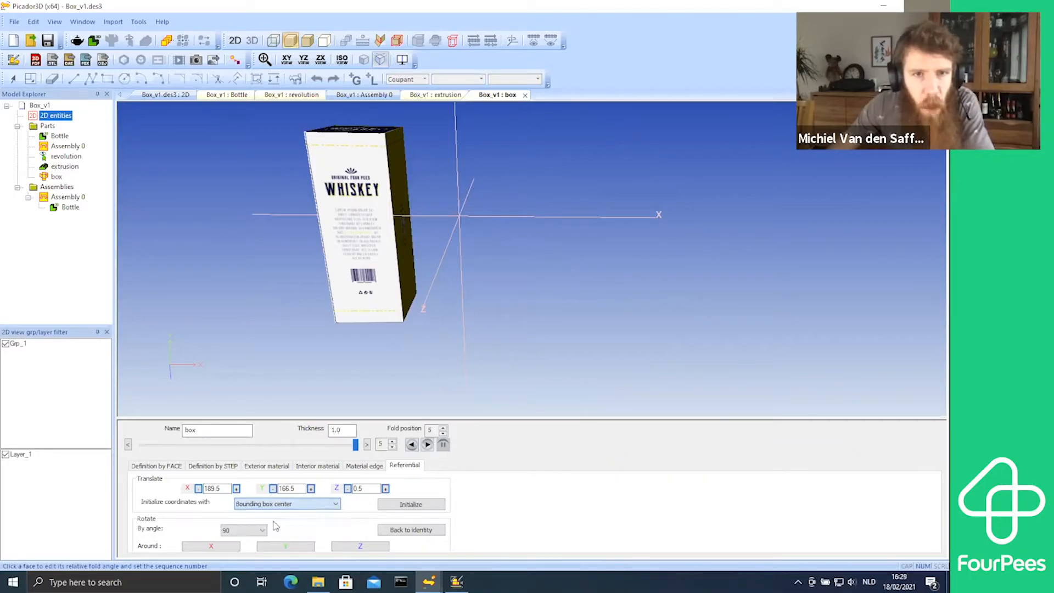
Step: Initialize the box's coordinates with Bounding box lower left coordinate and rotate the box 180° around Y using the 90° angle
click(396, 505)
middle_drag(499, 328, 541, 339)
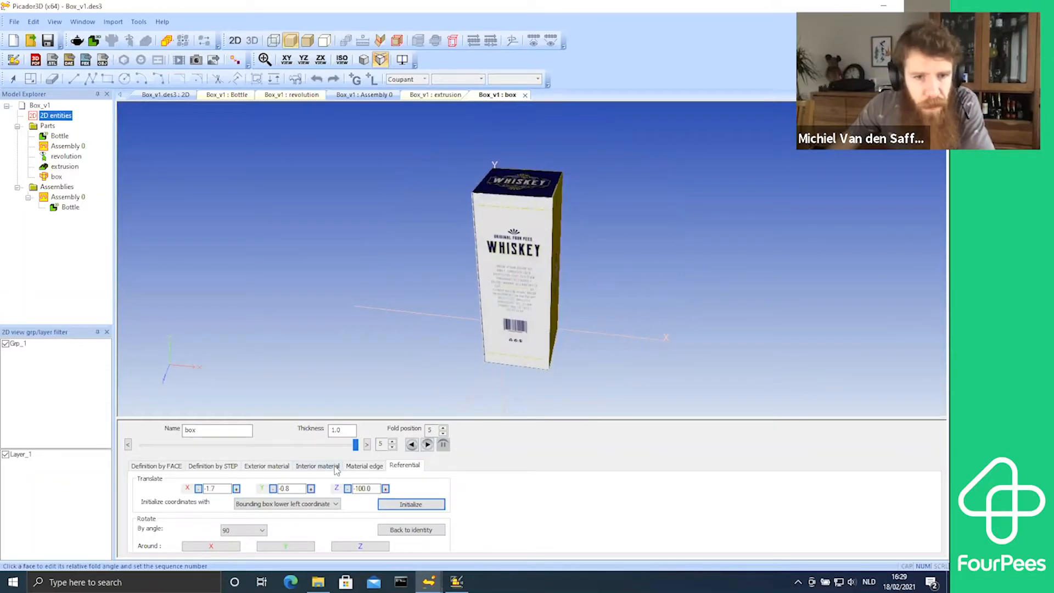
click(302, 549)
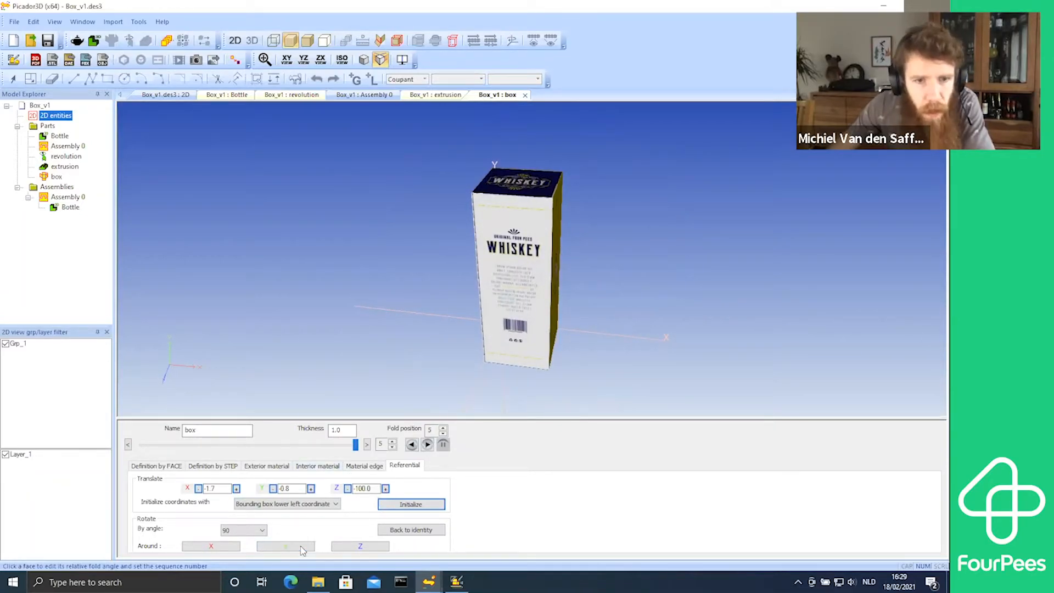
click(301, 549)
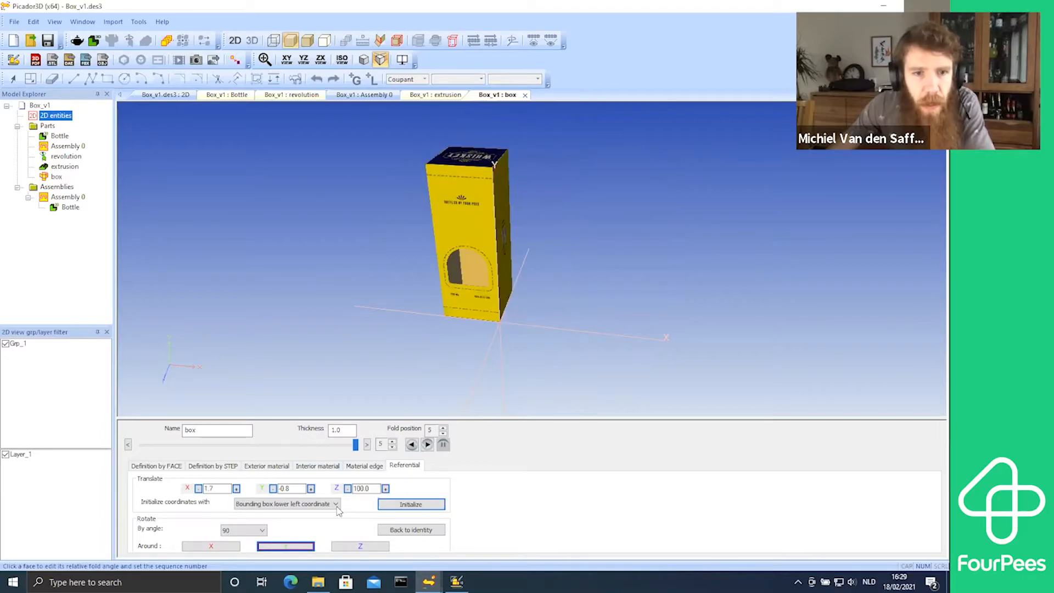
click(392, 504)
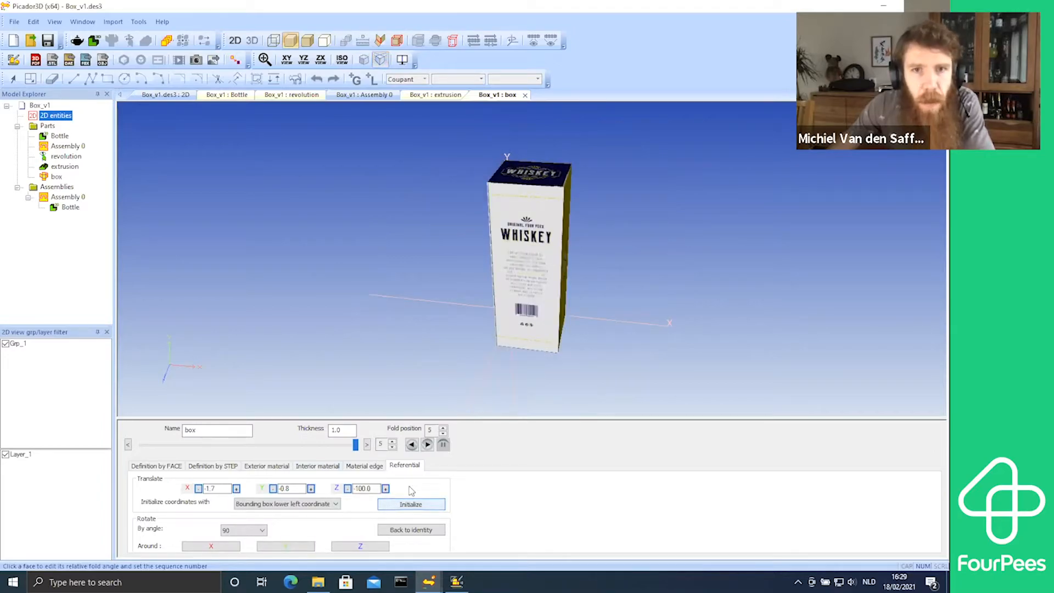
mouse_move(575, 347)
middle_down()
mouse_move(486, 362)
mouse_move(577, 349)
middle_up()
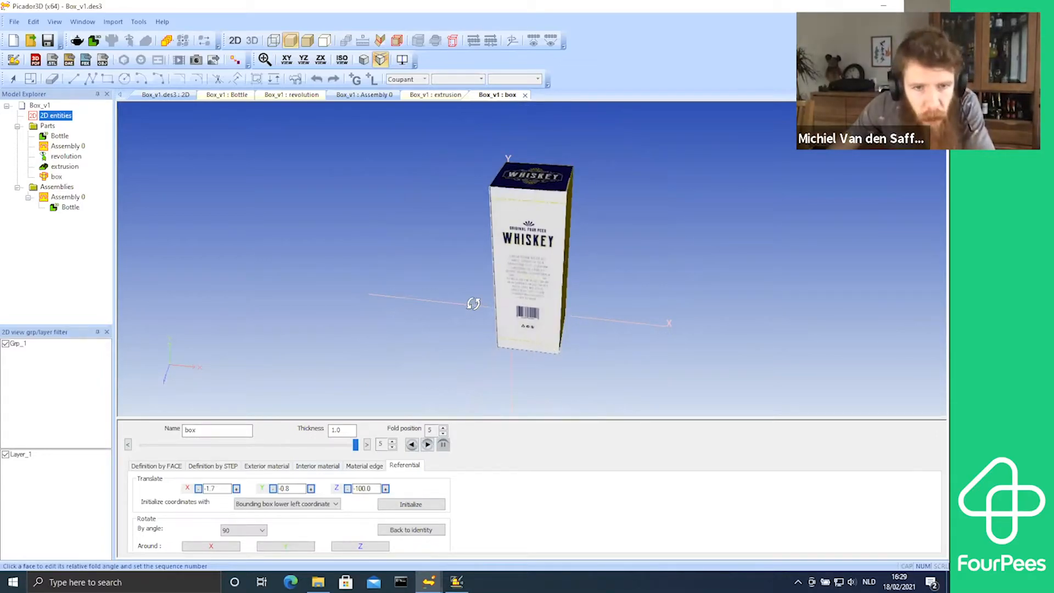
click(295, 548)
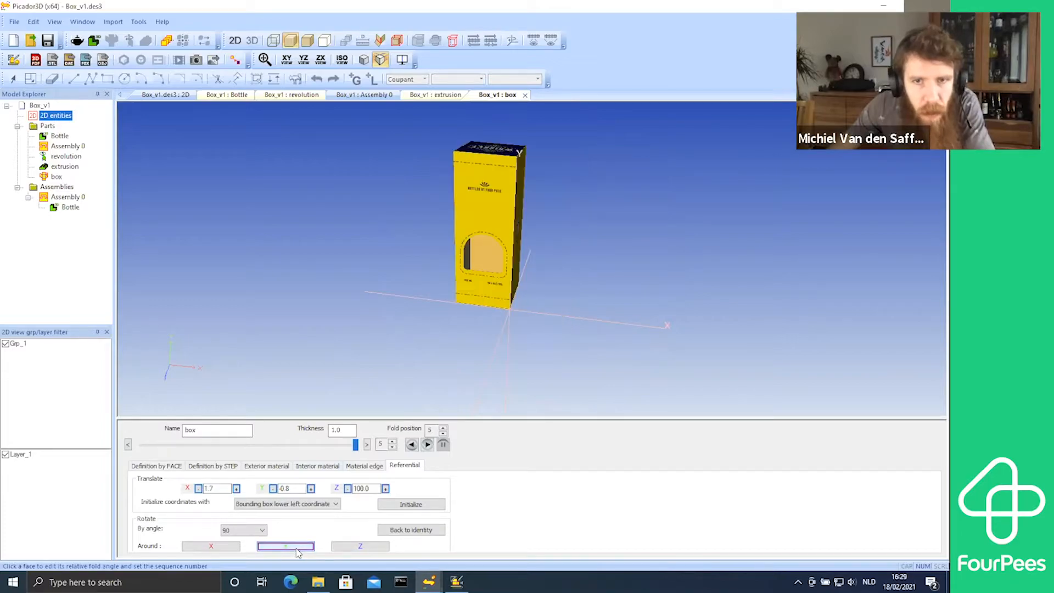
Step: Set the box's referential translation to 0 in Z and -100 in X
click(371, 489)
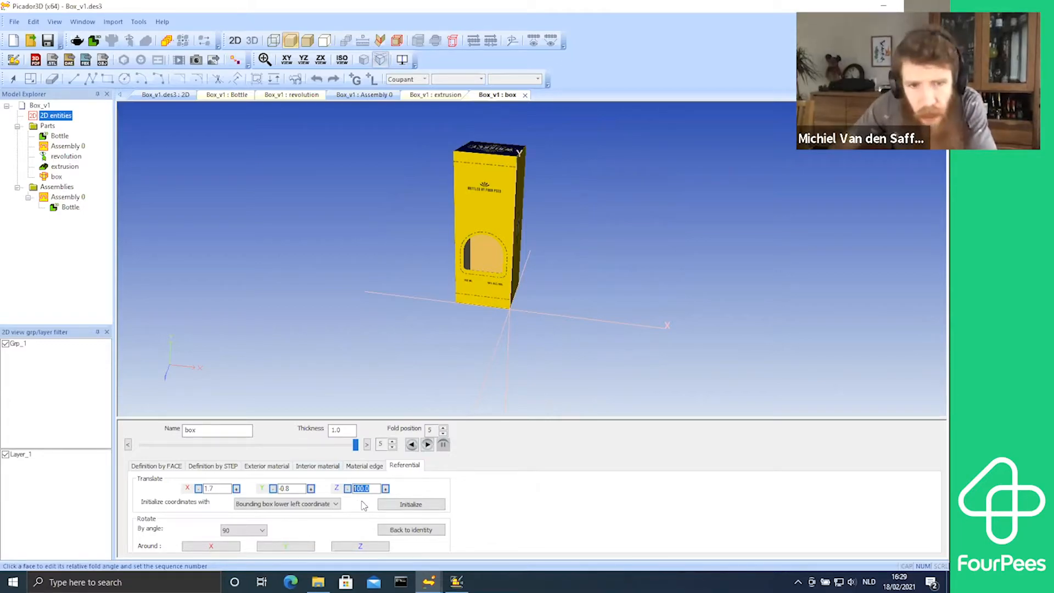
text(0)
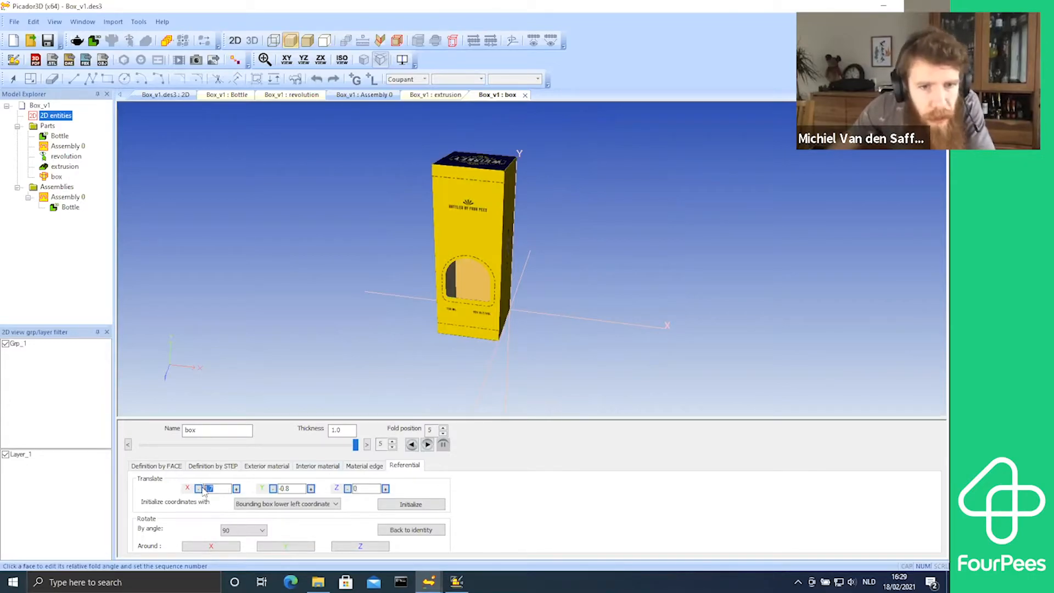
text(100)
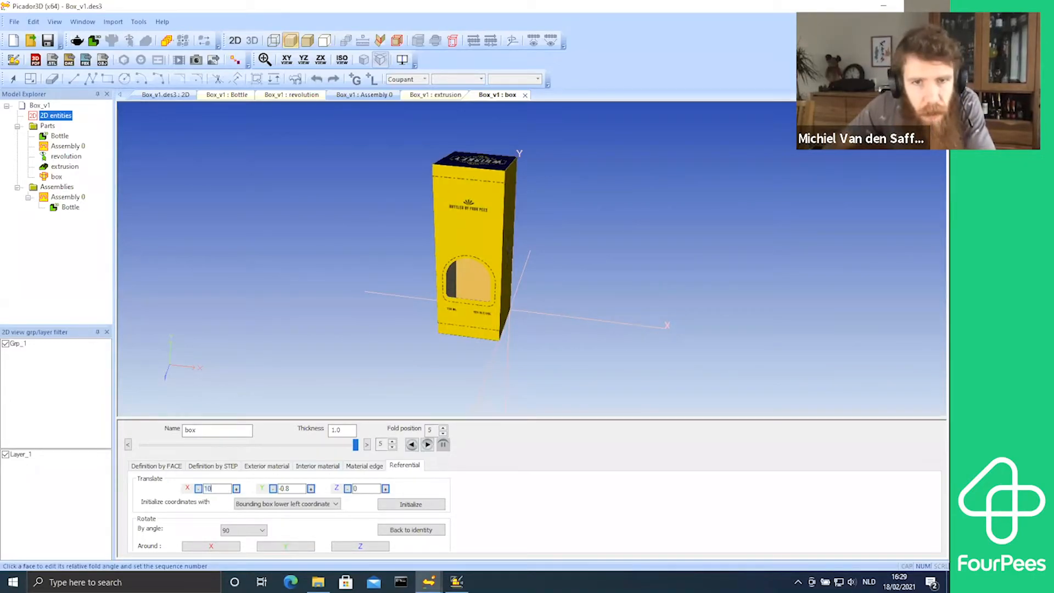
key(BackSpace)
key(BackSpace)
key(BackSpace)
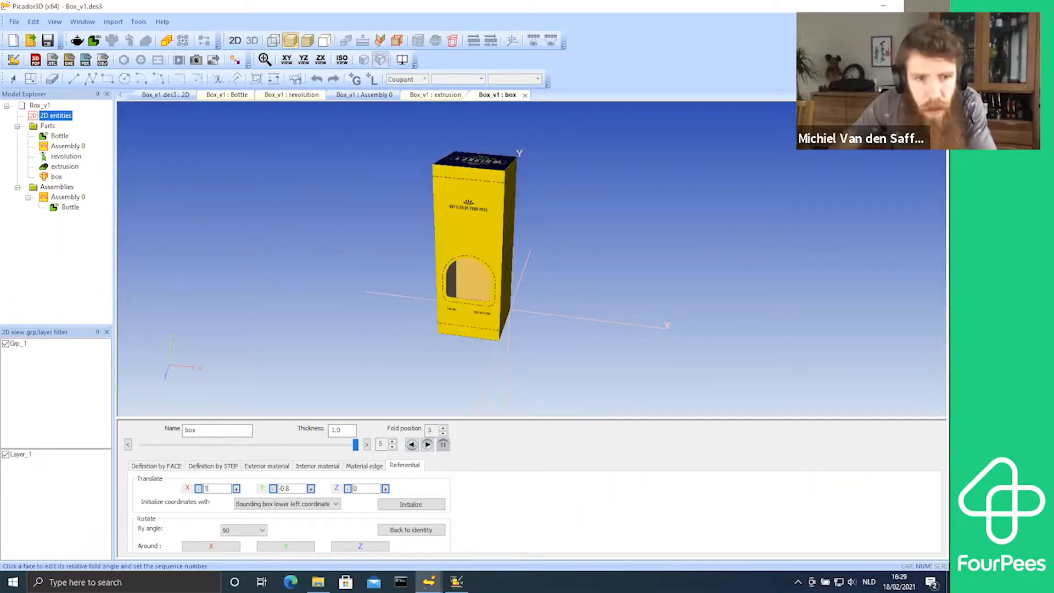
text(-100)
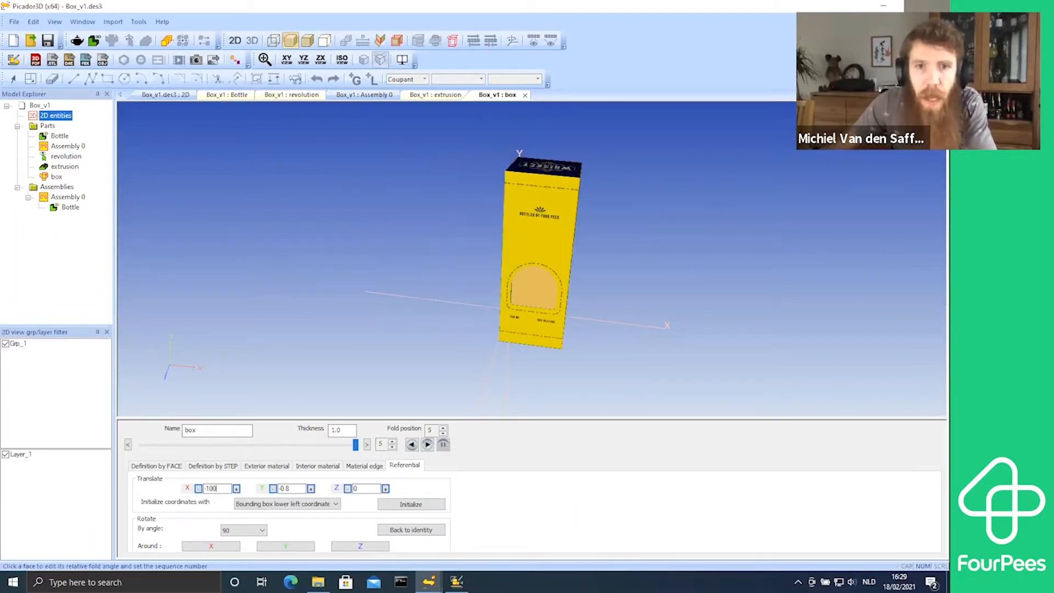
middle_drag(607, 347, 514, 341)
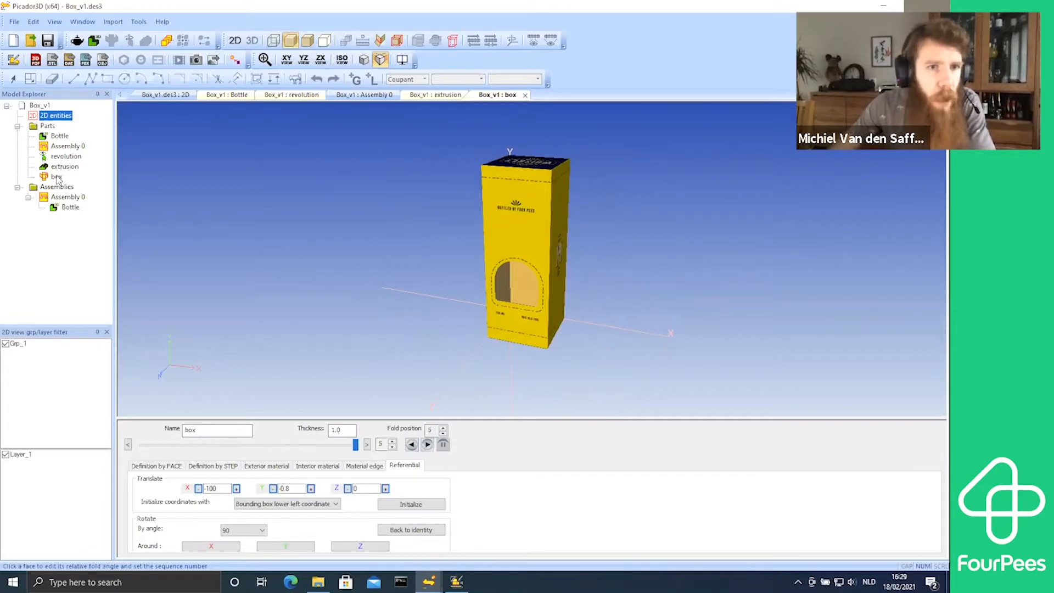
Step: Open Assembly 0 and add the folded box part to it alongside the bottle
click(68, 197)
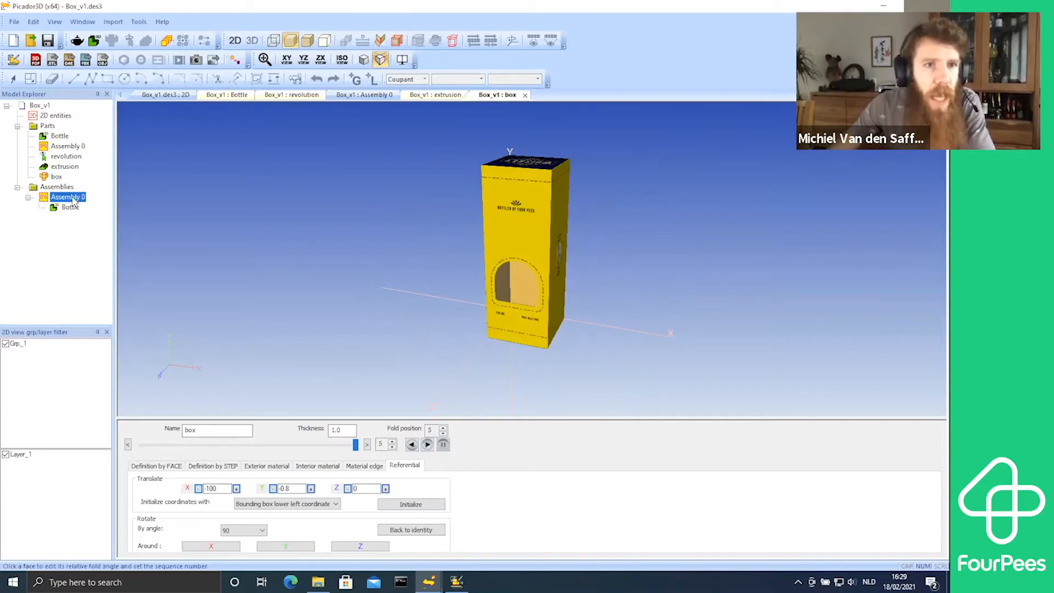
drag(72, 200, 71, 199)
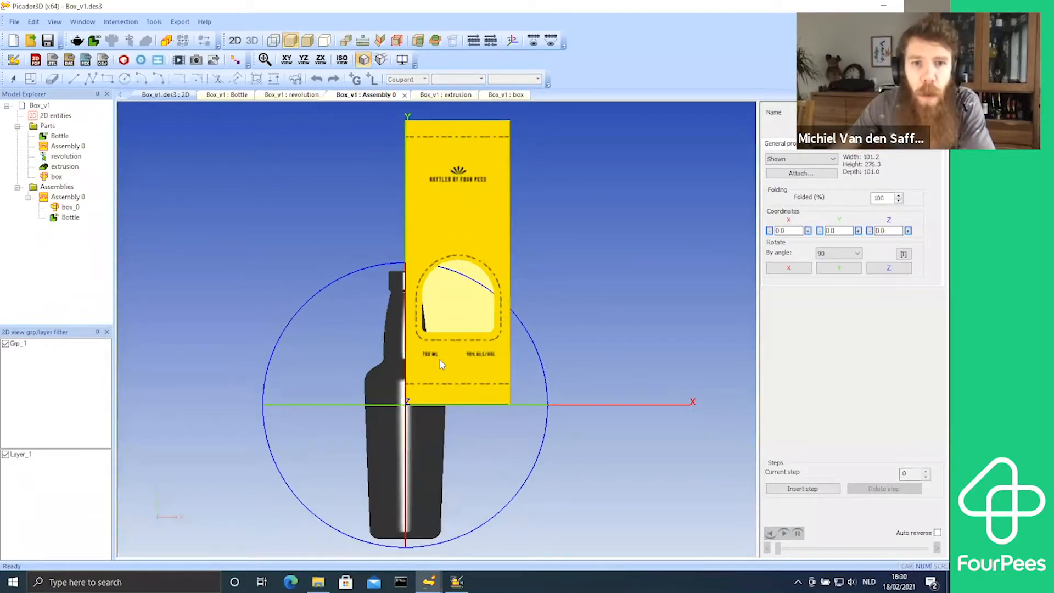
mouse_move(538, 270)
middle_down()
mouse_move(513, 275)
mouse_move(511, 295)
mouse_move(570, 266)
mouse_move(528, 279)
middle_up()
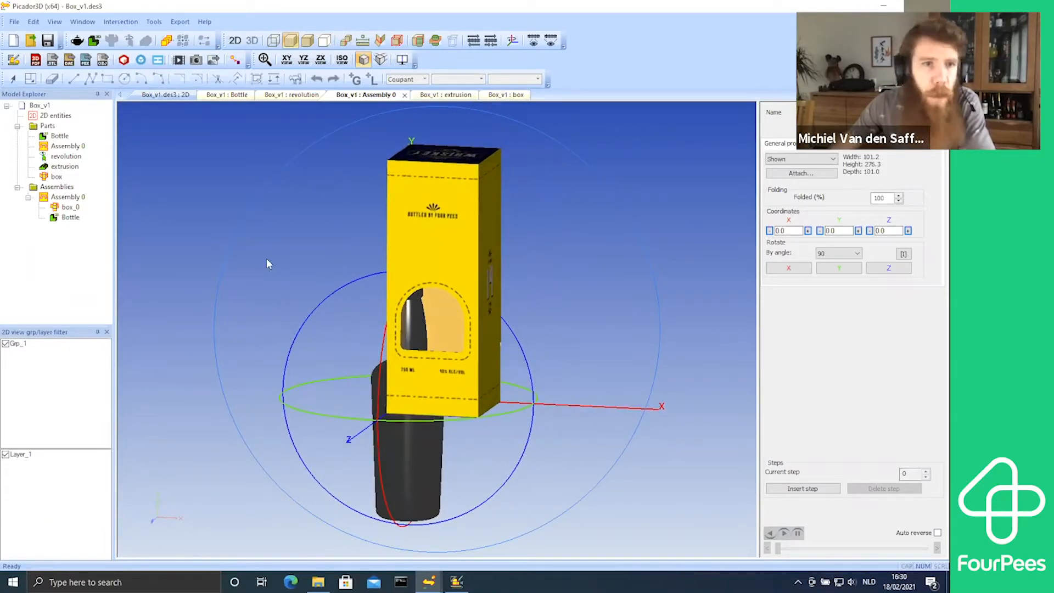
middle_drag(244, 340, 590, 226)
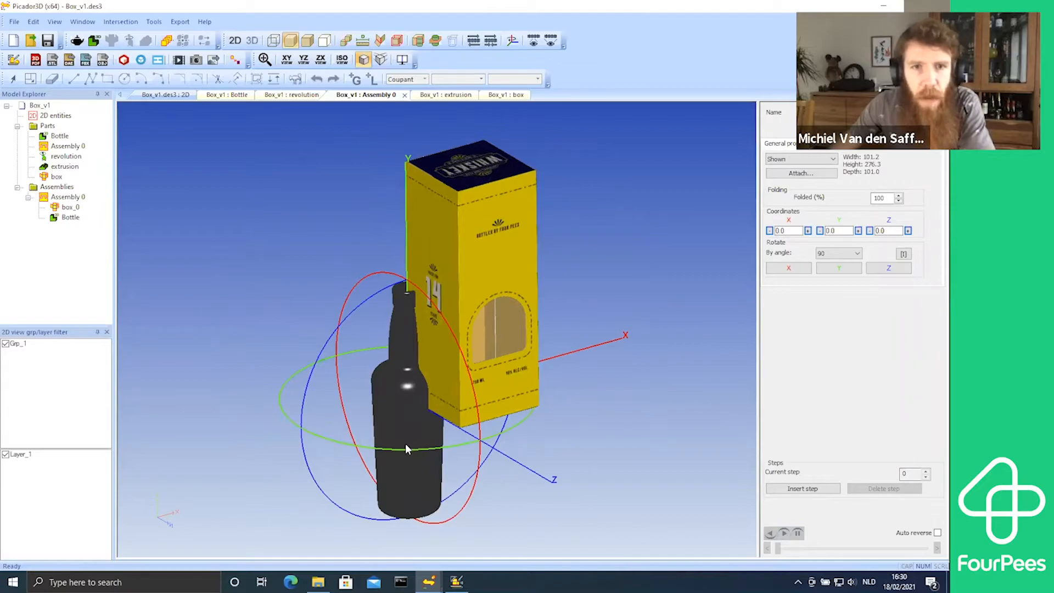
Step: Move the bottle out of the box to stand beside it at about Y 130 and Z 103
click(70, 219)
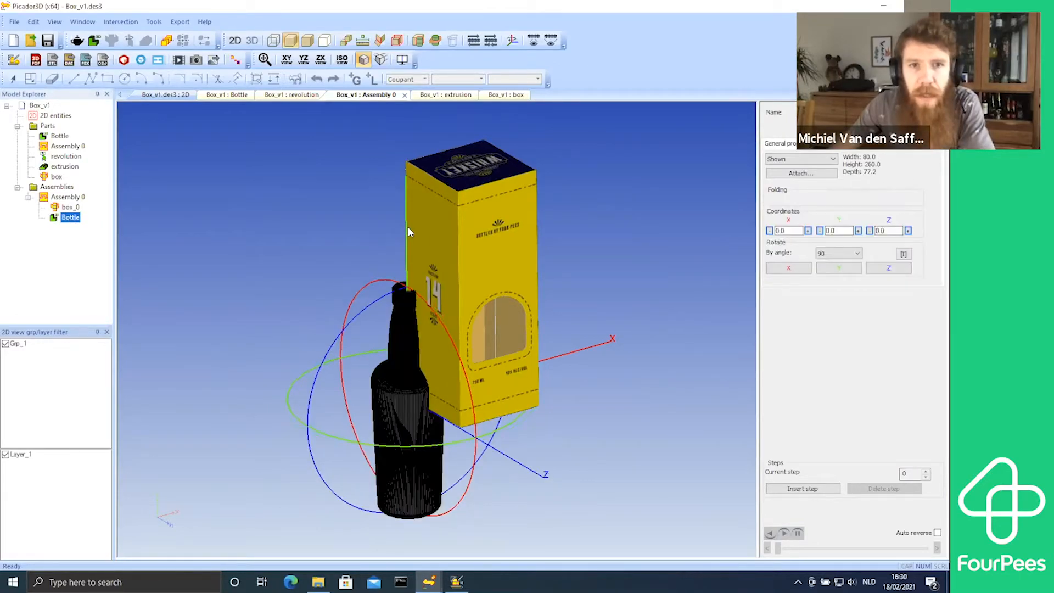
drag(568, 354, 498, 362)
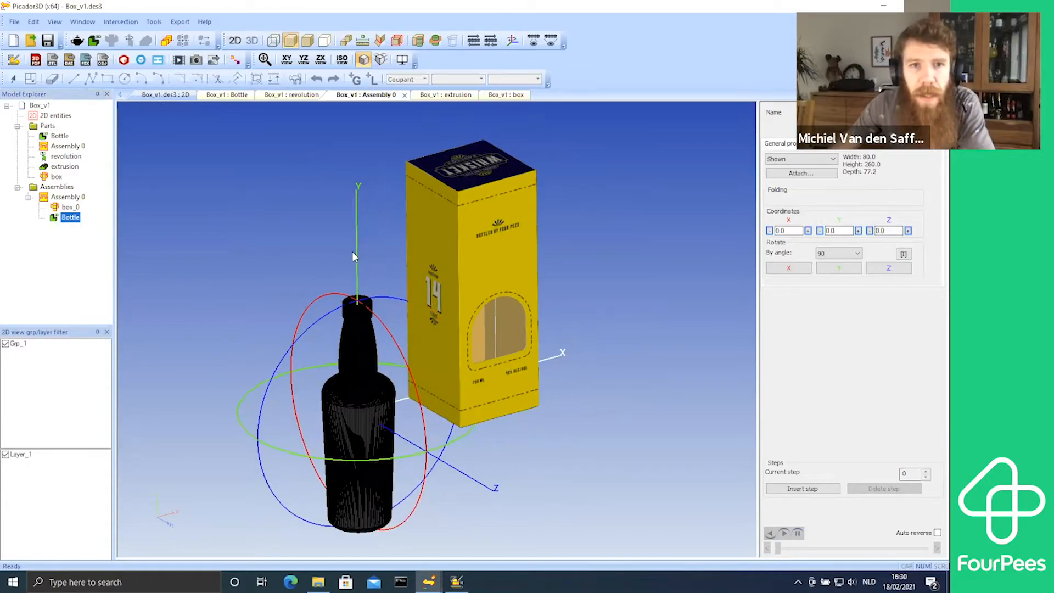
drag(364, 200, 371, 104)
drag(442, 332, 496, 368)
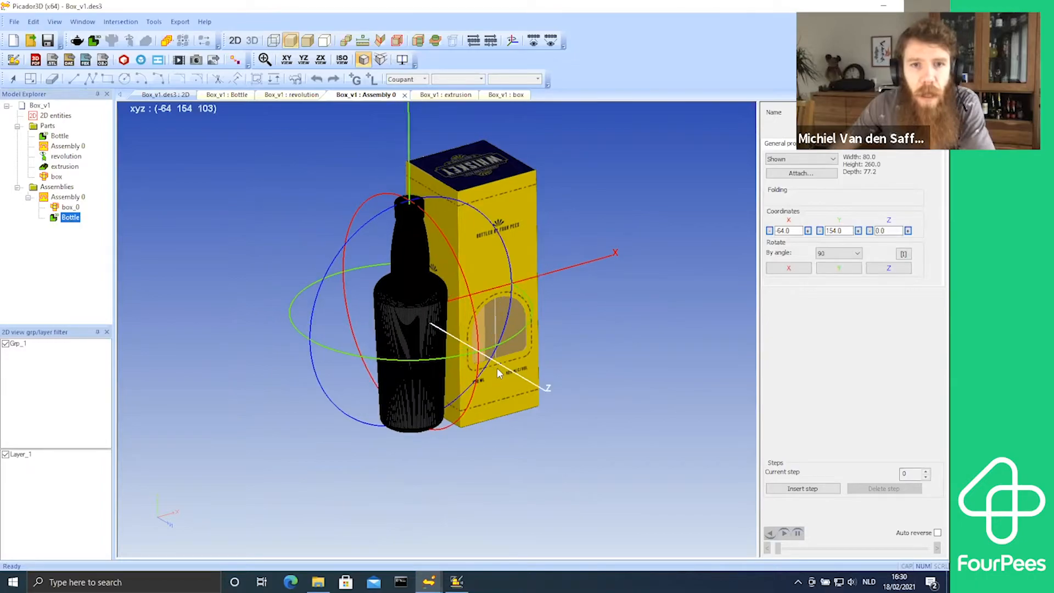
drag(574, 267, 752, 220)
drag(512, 468, 351, 378)
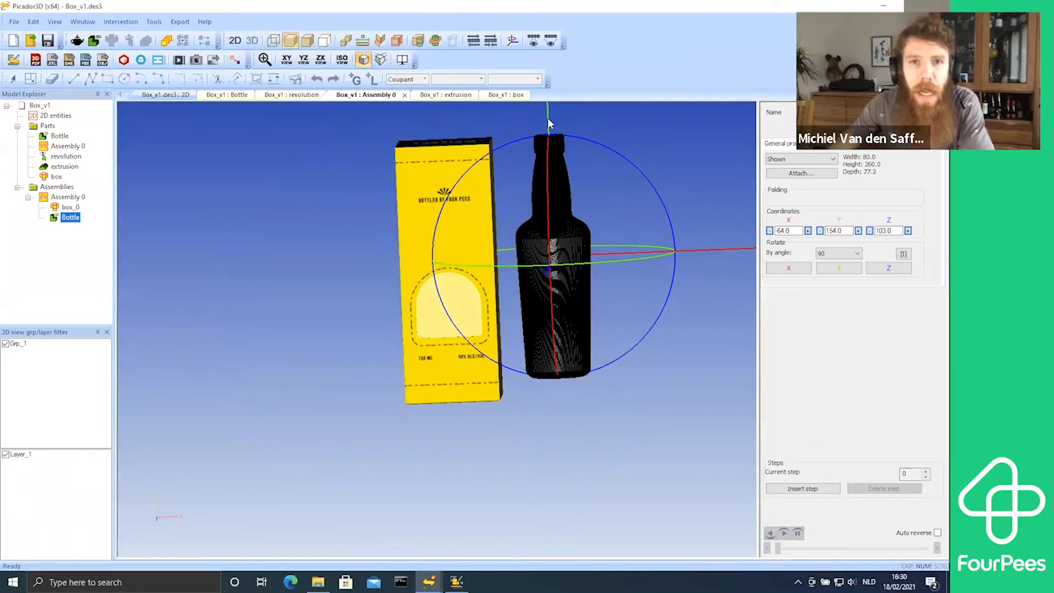
drag(546, 117, 545, 145)
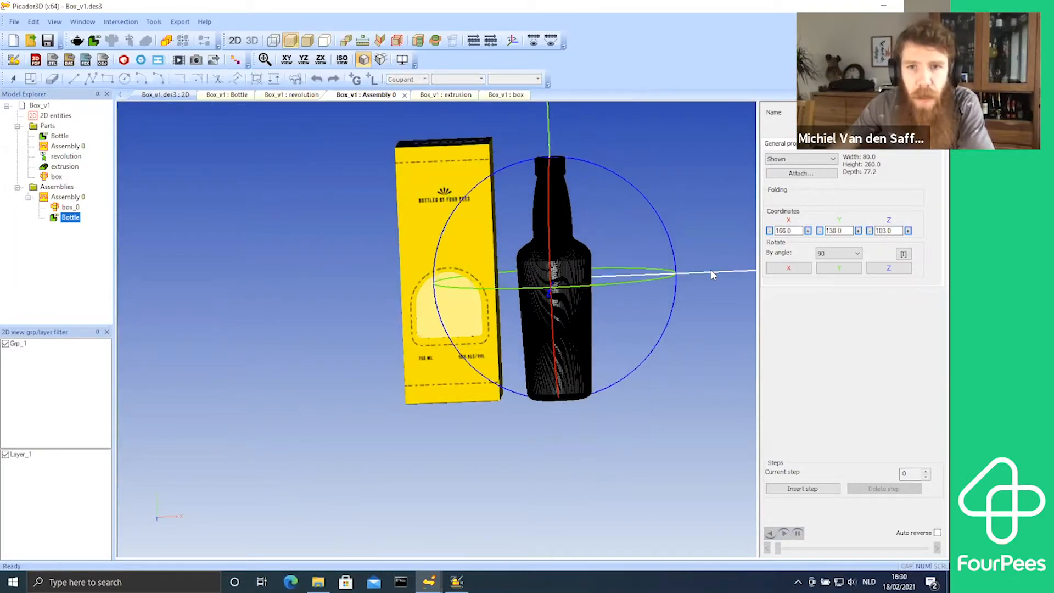
drag(722, 269, 735, 278)
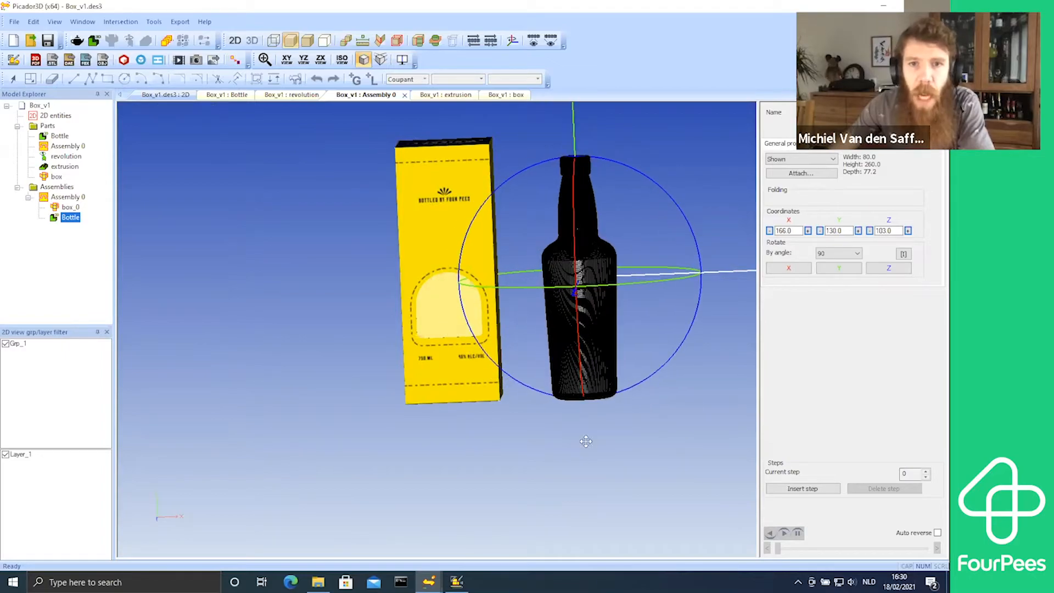
click(268, 308)
drag(513, 459, 391, 359)
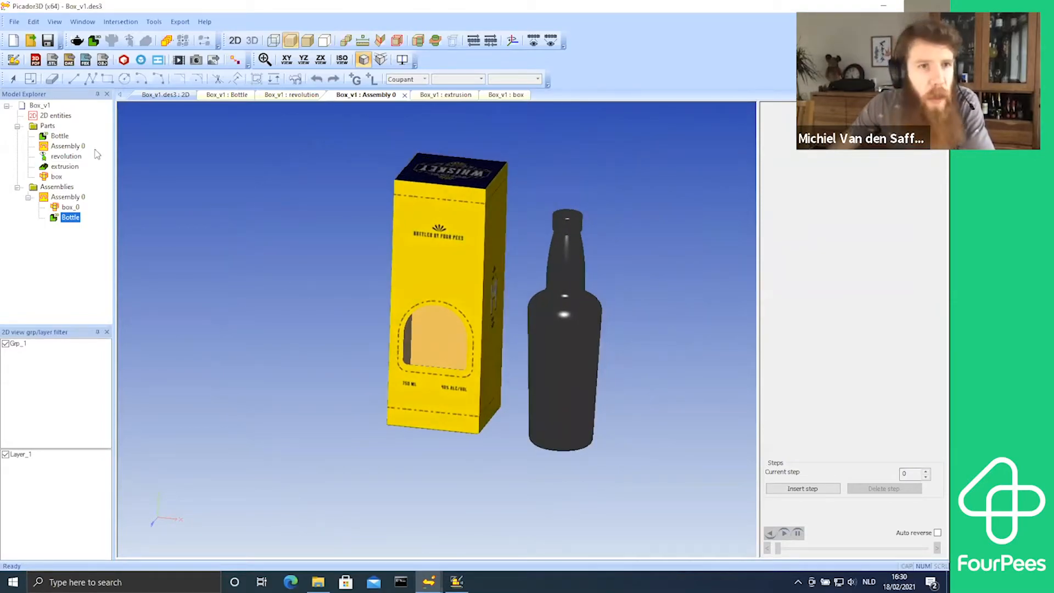
Step: Create a foldable solid named insert from the long insert dieline in the 2D entities
double_click(57, 116)
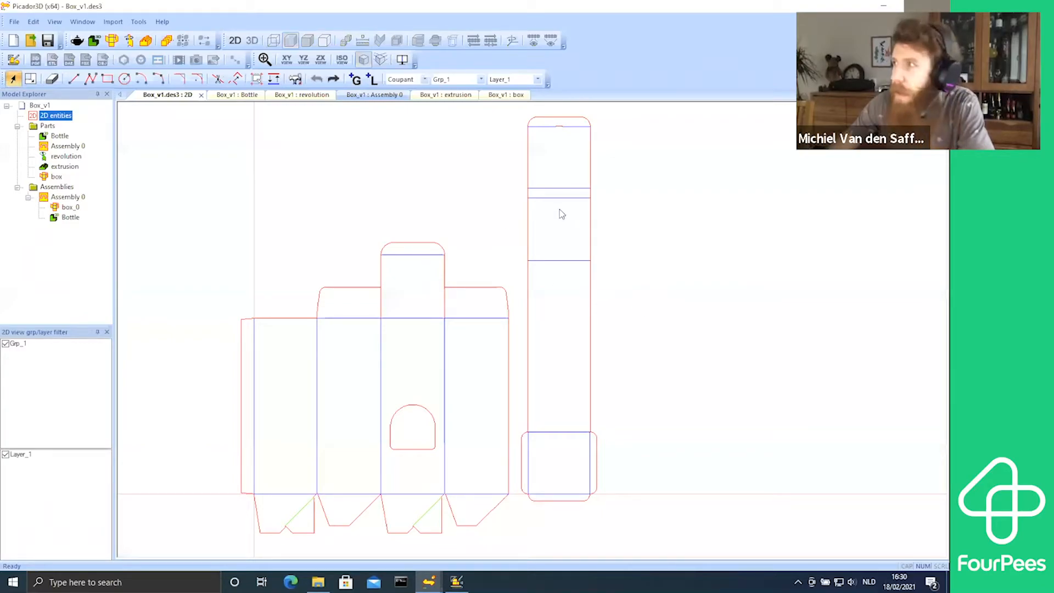
click(112, 41)
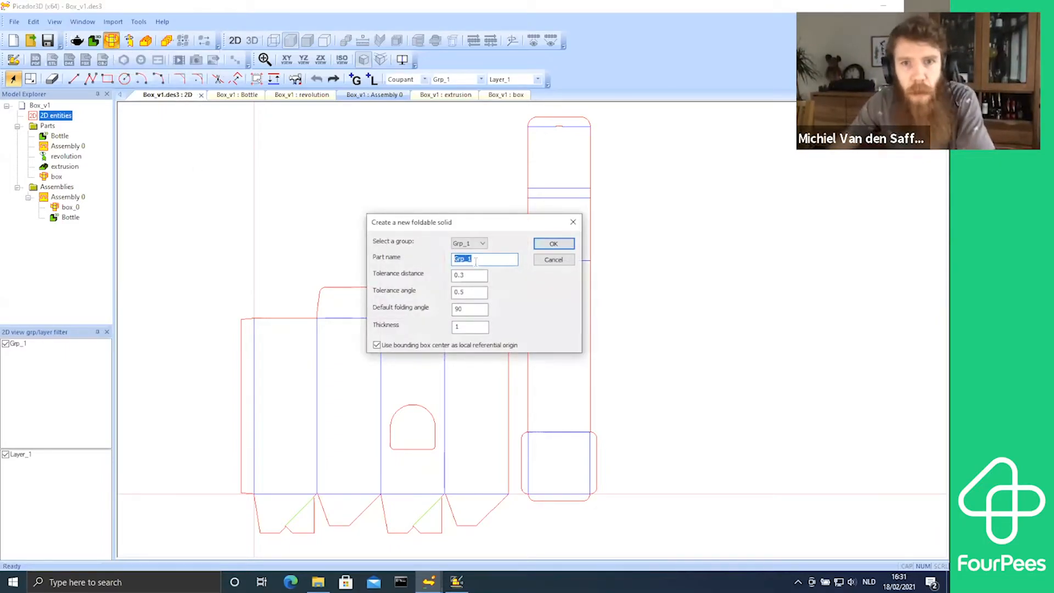
text(insert)
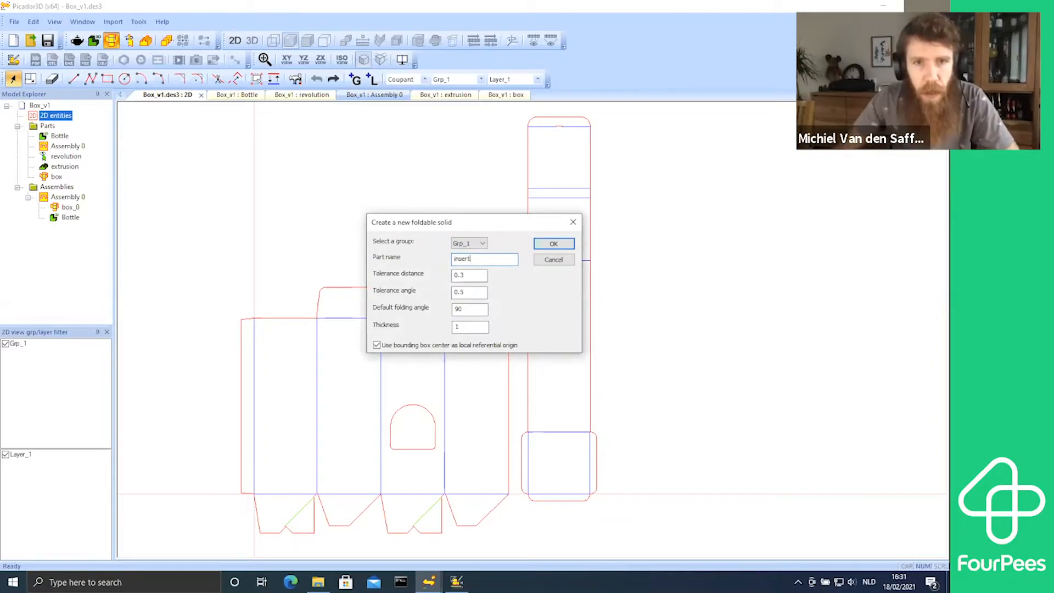
click(552, 245)
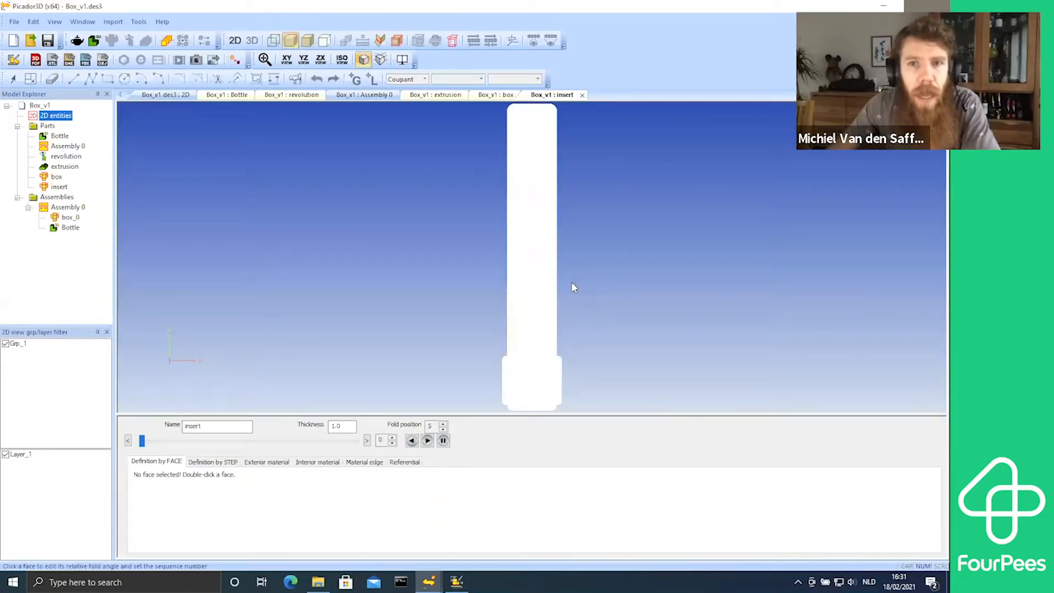
Step: Show the insert in perspective as a solid with edges so its crease lines can be seen
drag(528, 243, 475, 249)
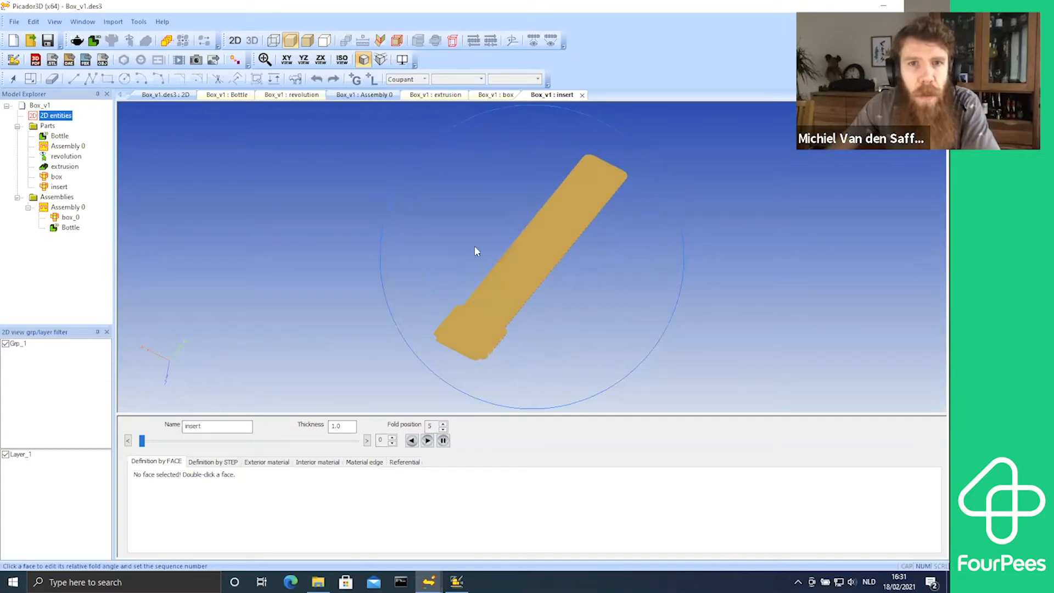
click(380, 59)
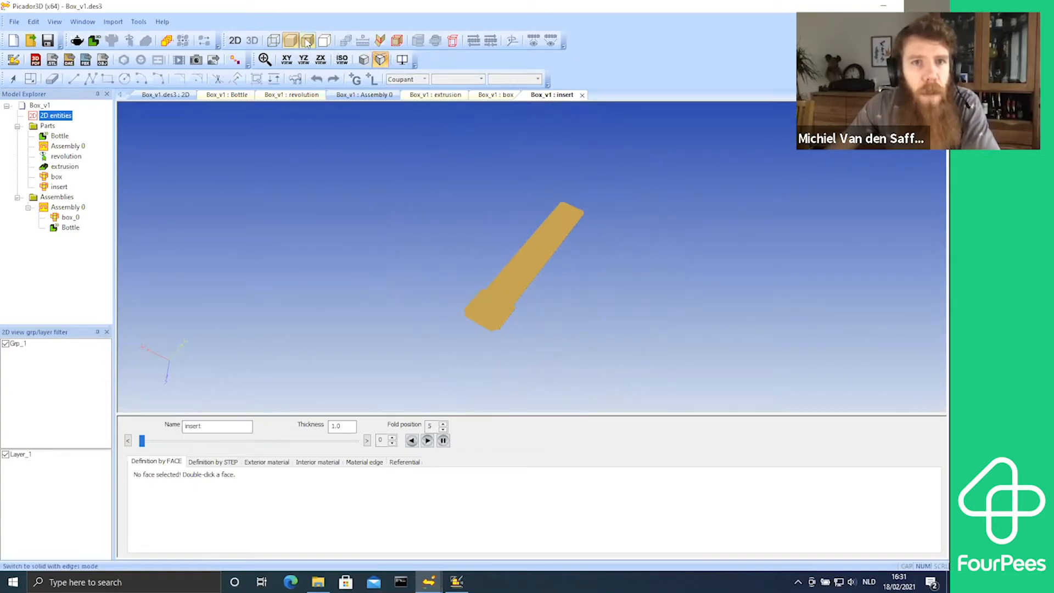
click(307, 42)
scroll(492, 299, up, 2)
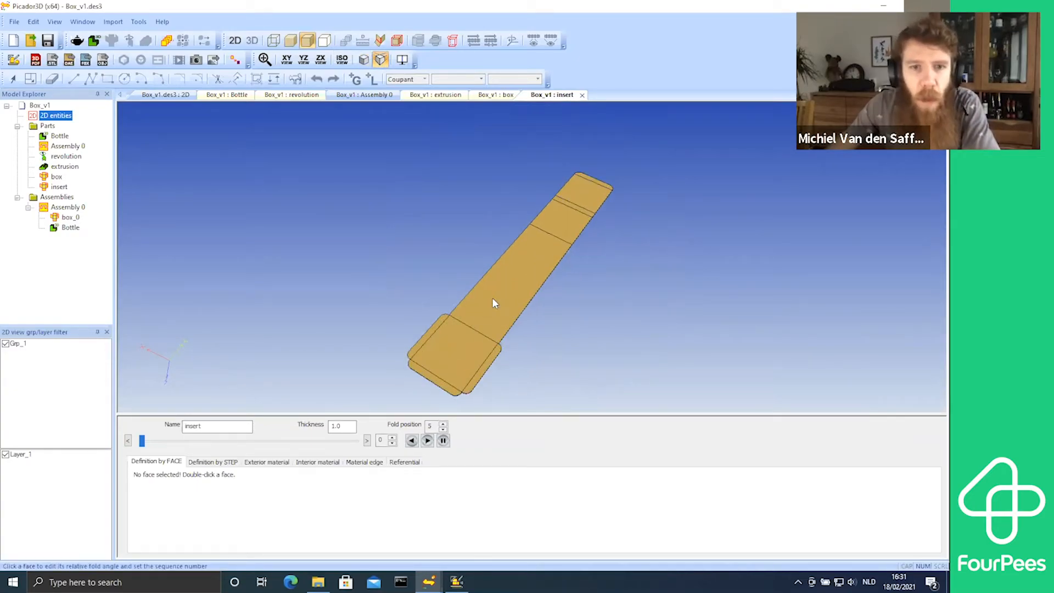
Step: Insert a folding step in the insert's definition by step, making two steps in all
click(213, 463)
drag(565, 313, 305, 284)
click(315, 480)
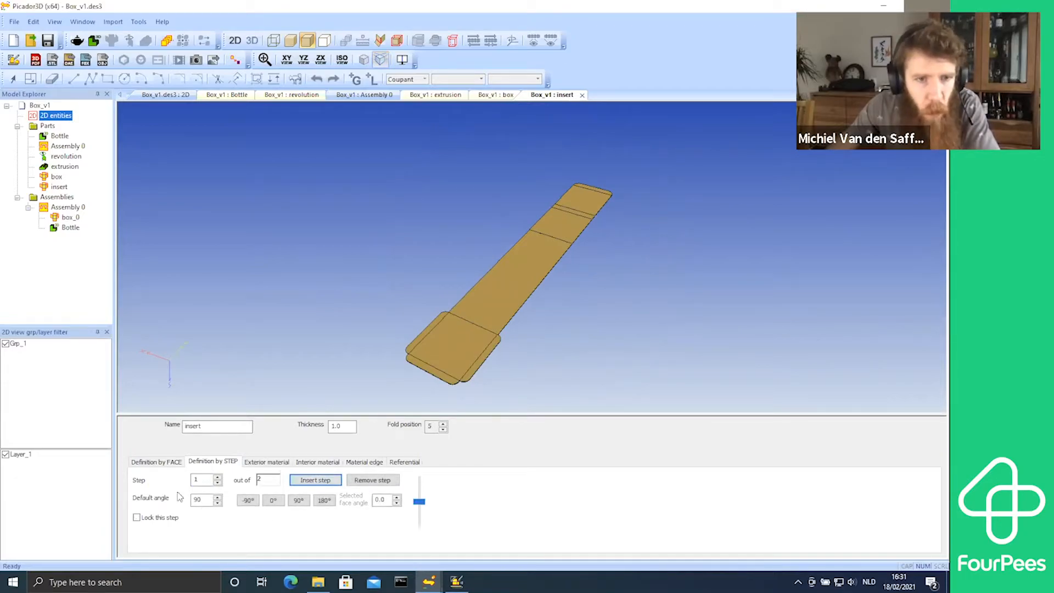
Step: Fold the side and end flaps around the insert's wide end panel by 90° in step 1
click(482, 357)
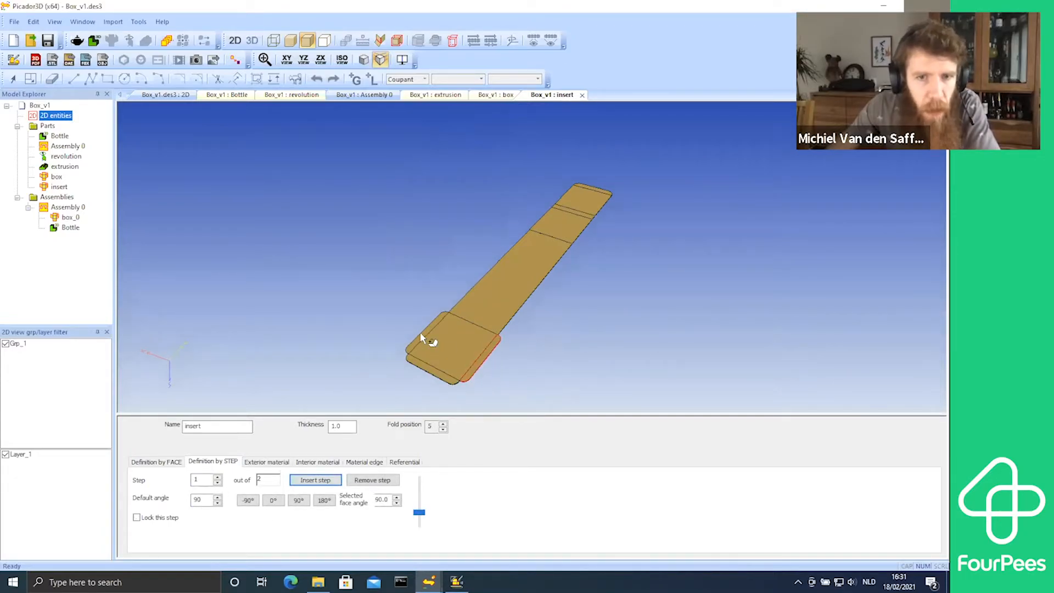
click(439, 362)
middle_drag(449, 346, 501, 314)
click(498, 316)
drag(522, 356, 595, 329)
drag(456, 346, 524, 263)
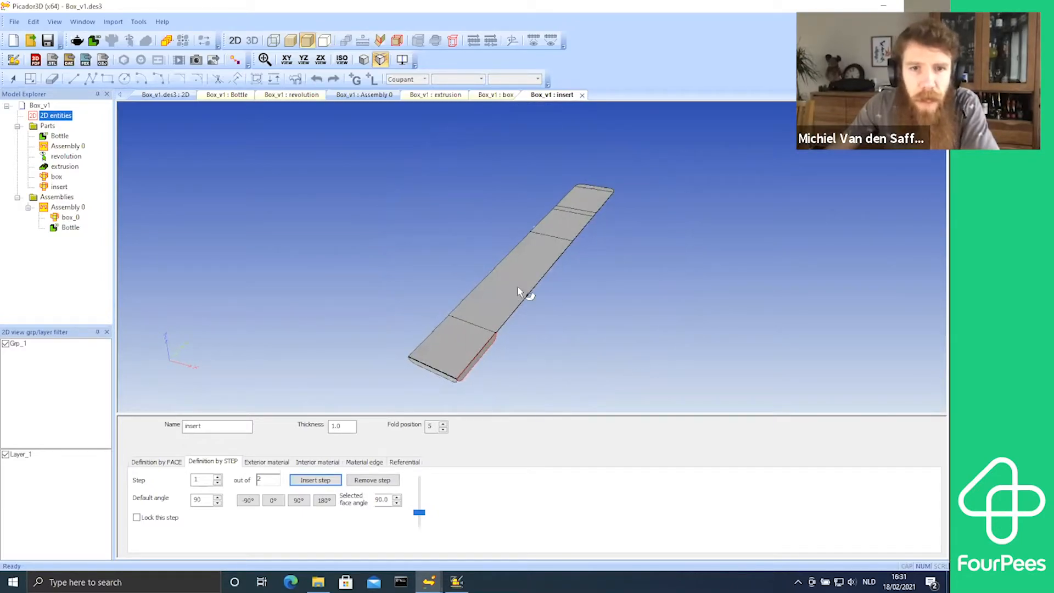
drag(403, 297, 385, 352)
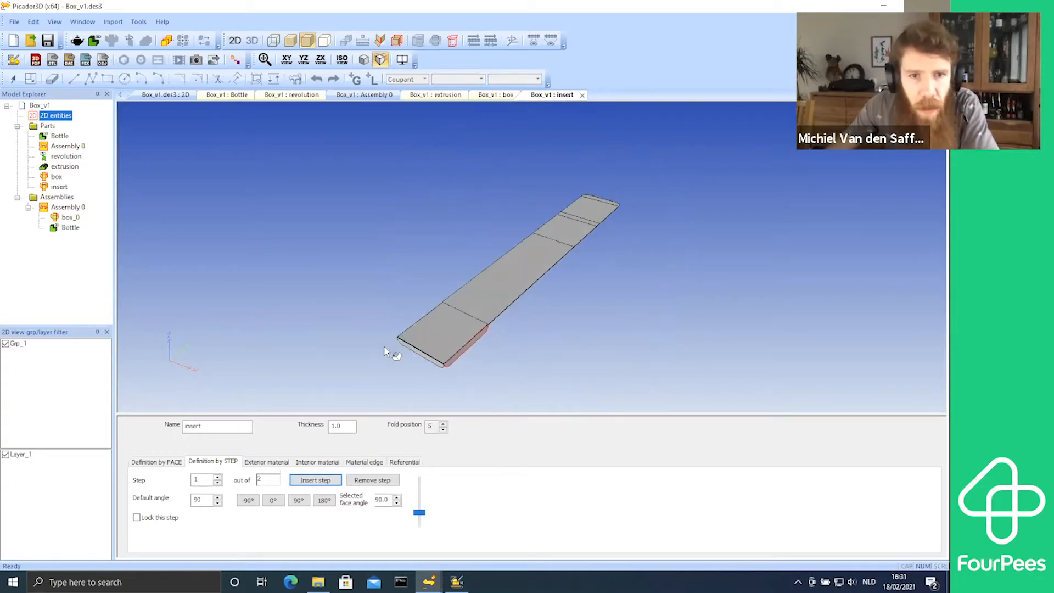
drag(466, 340, 575, 297)
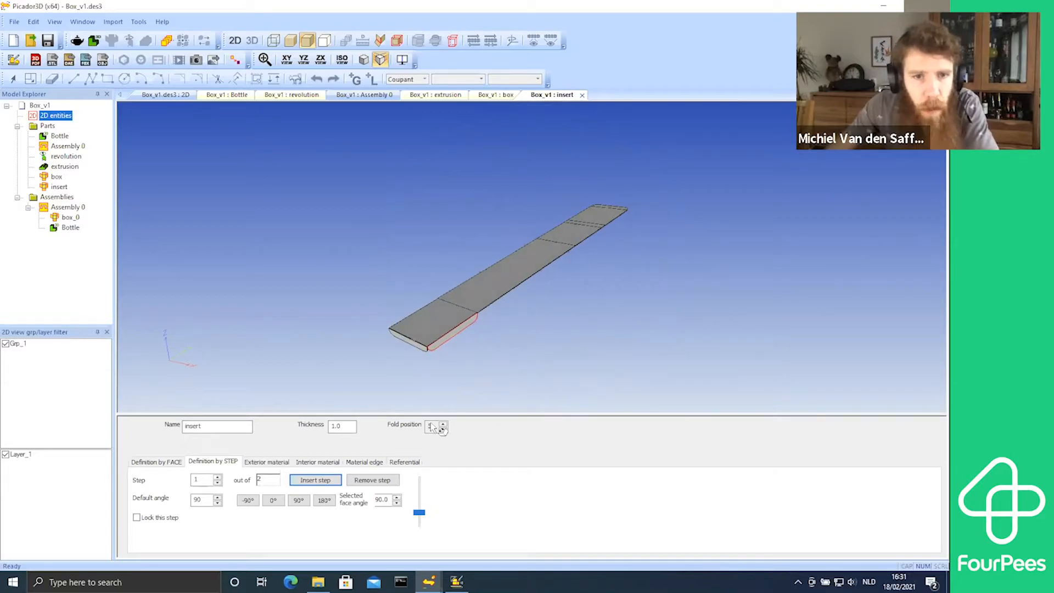
Step: Fold the insert's long panel beside the wide end panel by -111.5° in step 1
click(207, 500)
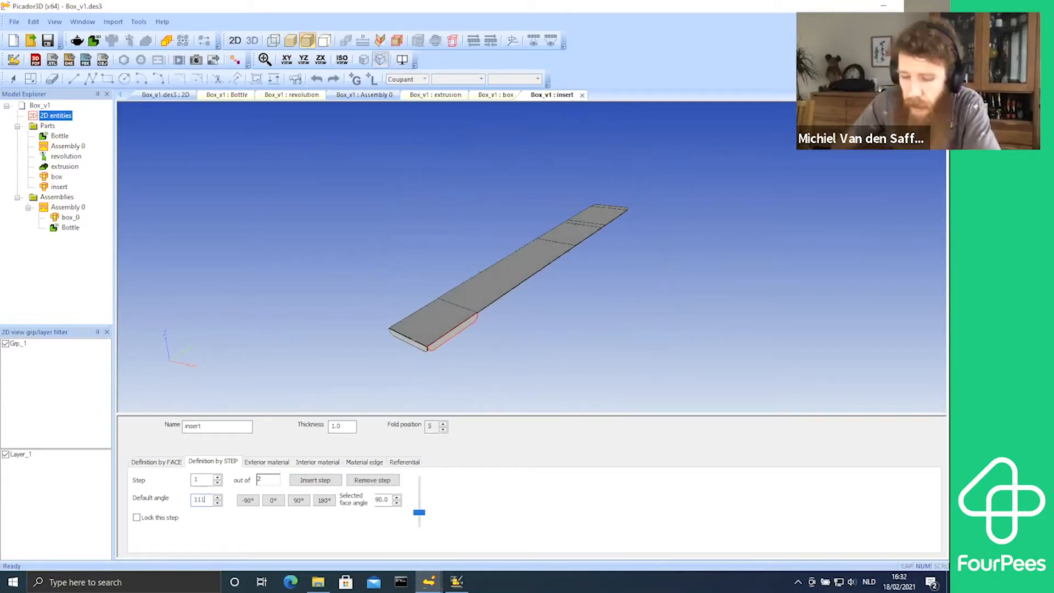
text(1115)
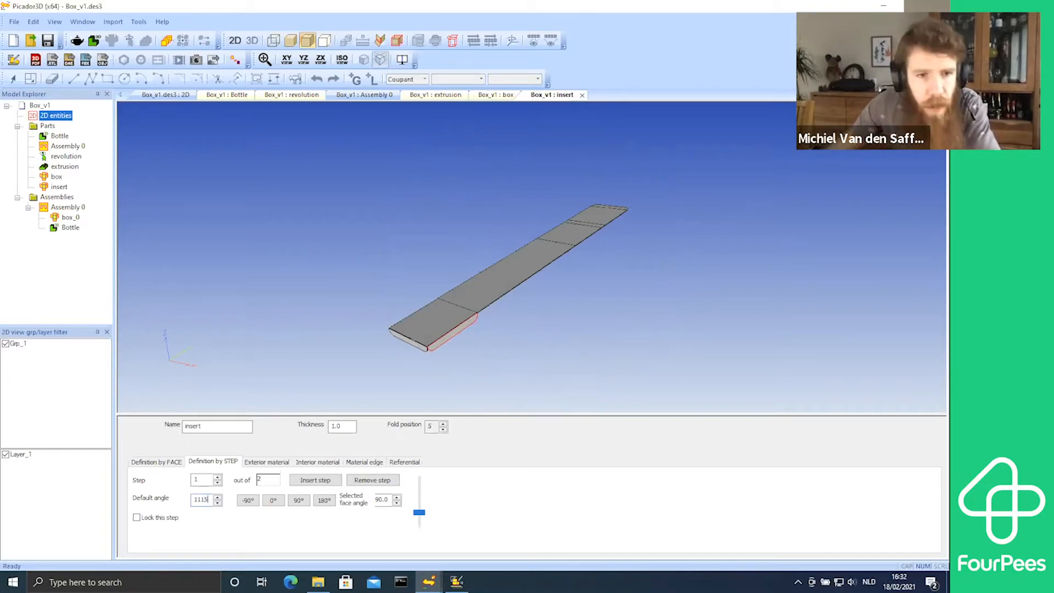
key(BackSpace)
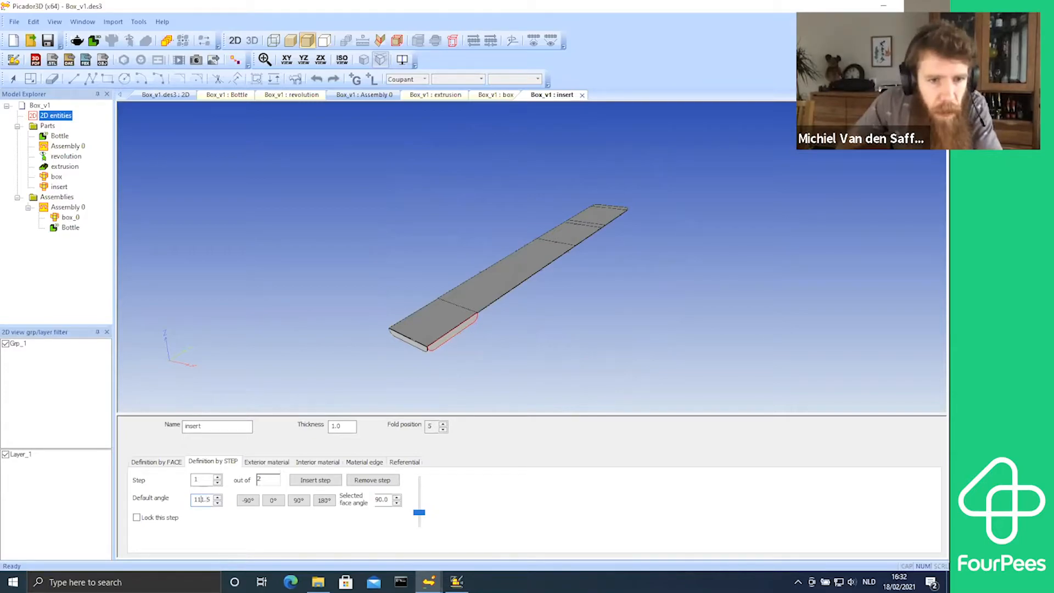
text(-)
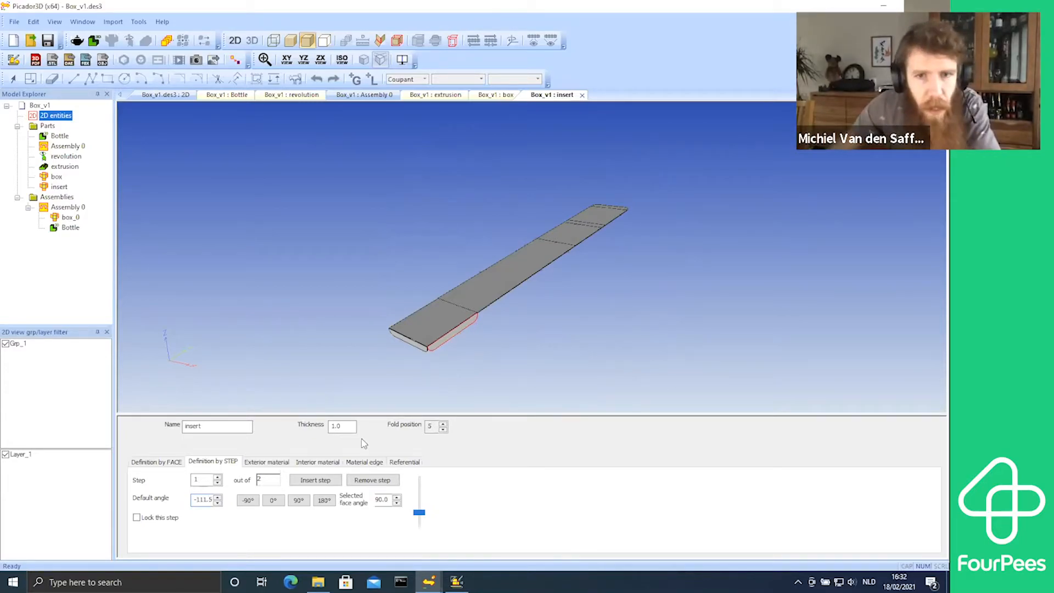
click(504, 291)
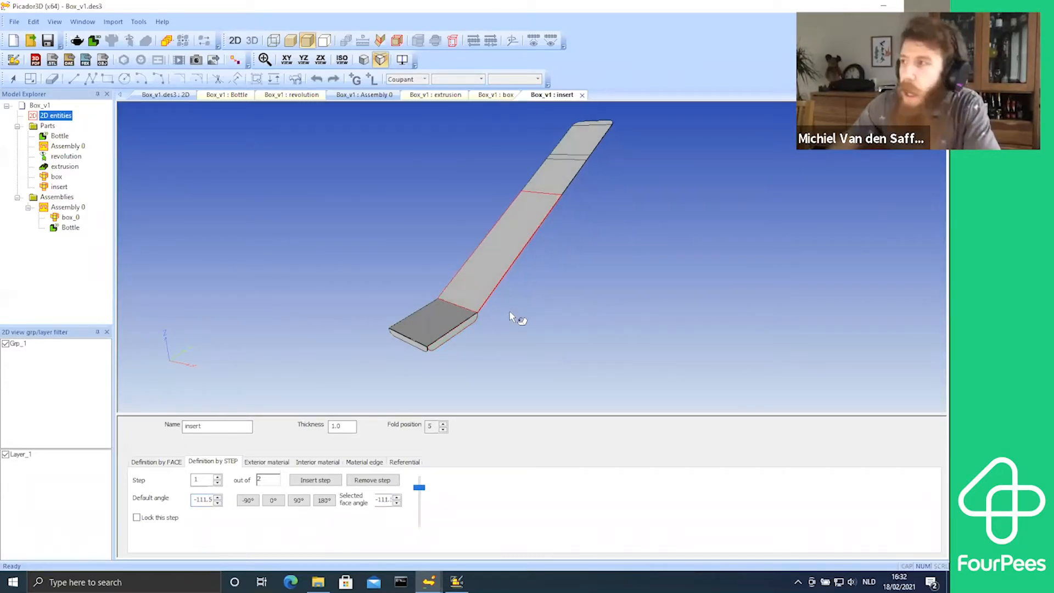
Step: Fold the insert panel between the long panel and the narrow strip by 30° in step 1
scroll(438, 299, up, 2)
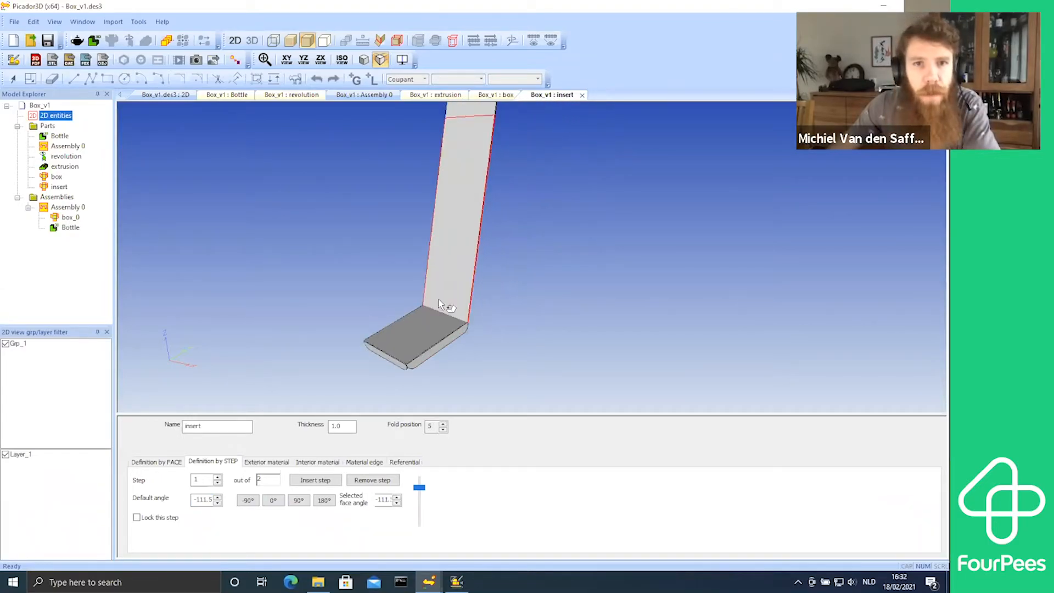
middle_drag(438, 299, 501, 377)
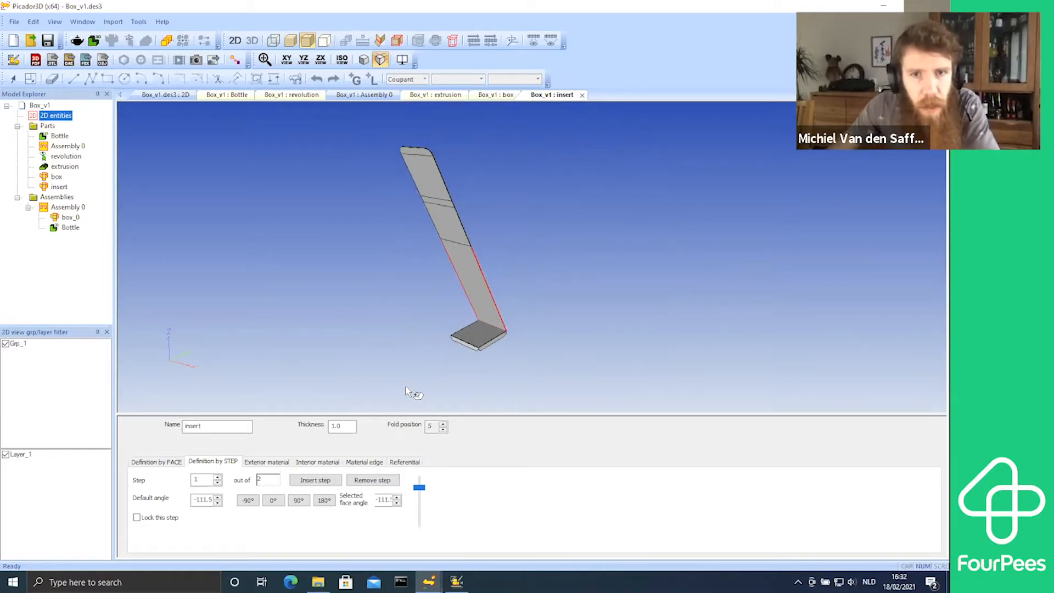
double_click(212, 499)
text(30)
click(452, 217)
Step: Fold the narrow strip and the far end panel beyond it by 90° in step 1
middle_drag(551, 301, 526, 317)
scroll(604, 202, up, 5)
scroll(604, 202, down, 3)
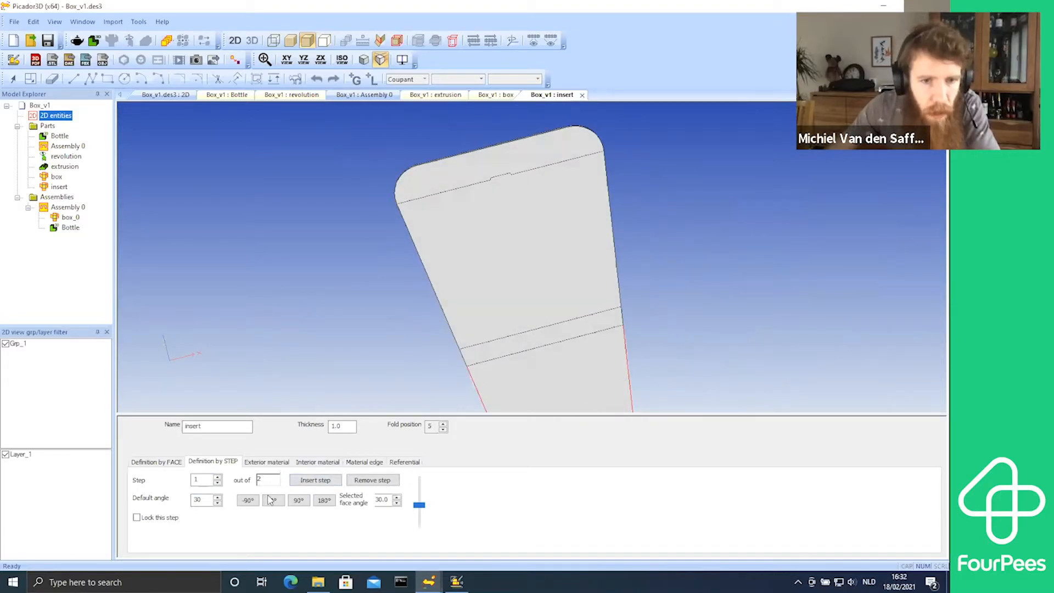
click(299, 500)
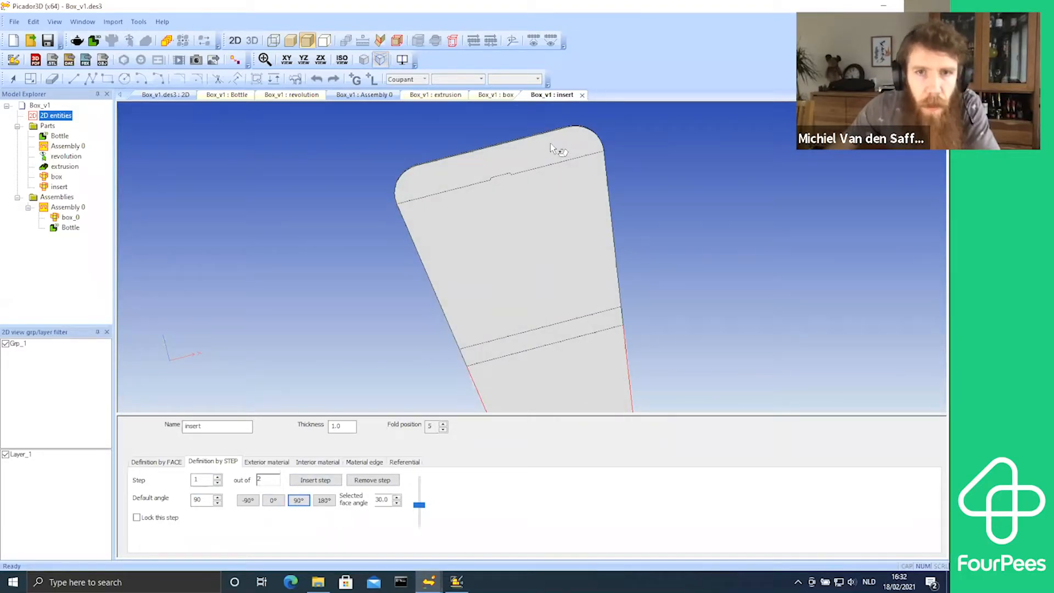
click(592, 314)
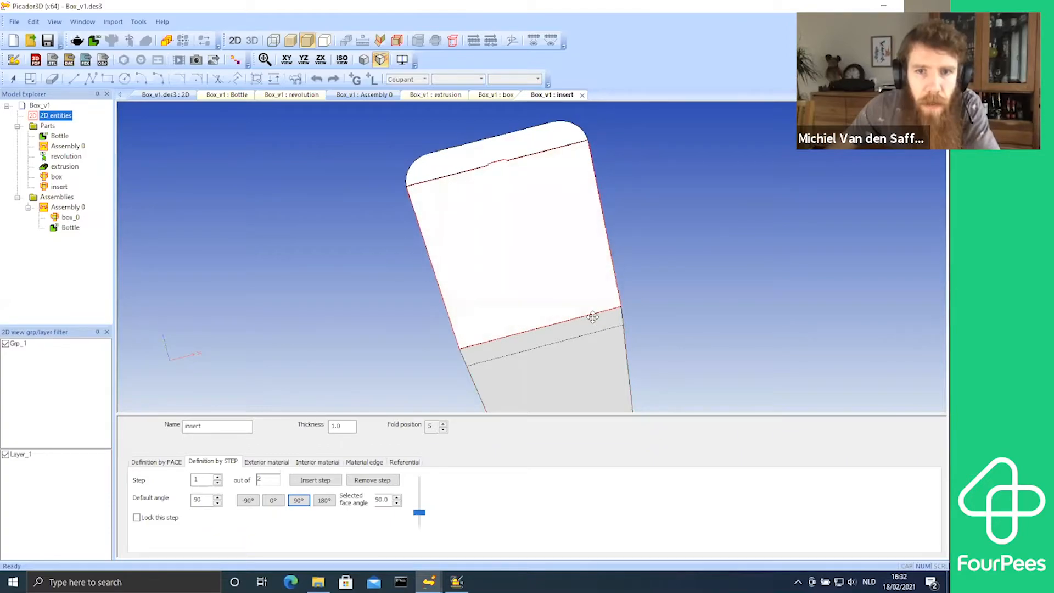
middle_drag(587, 236, 675, 235)
middle_drag(744, 299, 729, 285)
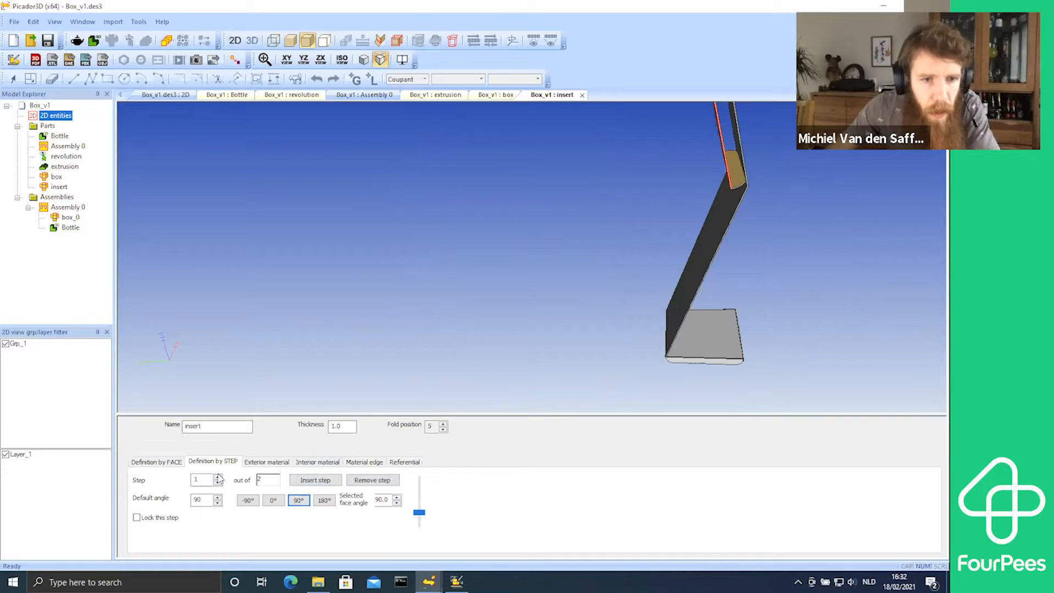
Step: Insert another folding step and fold the panel adjoining the long panel by 111.5° in step 2
click(308, 481)
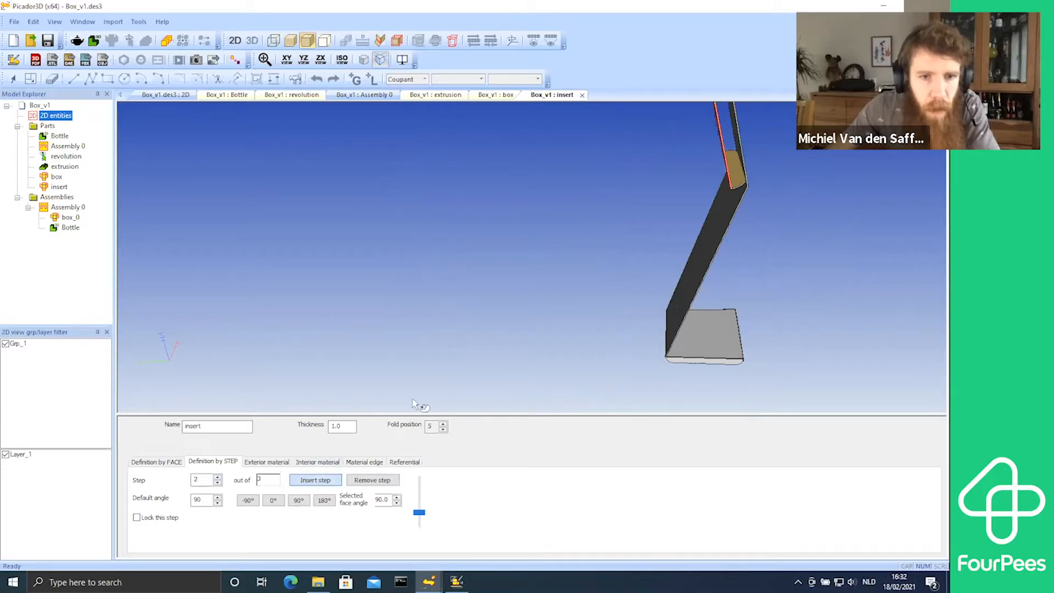
middle_drag(786, 225, 615, 259)
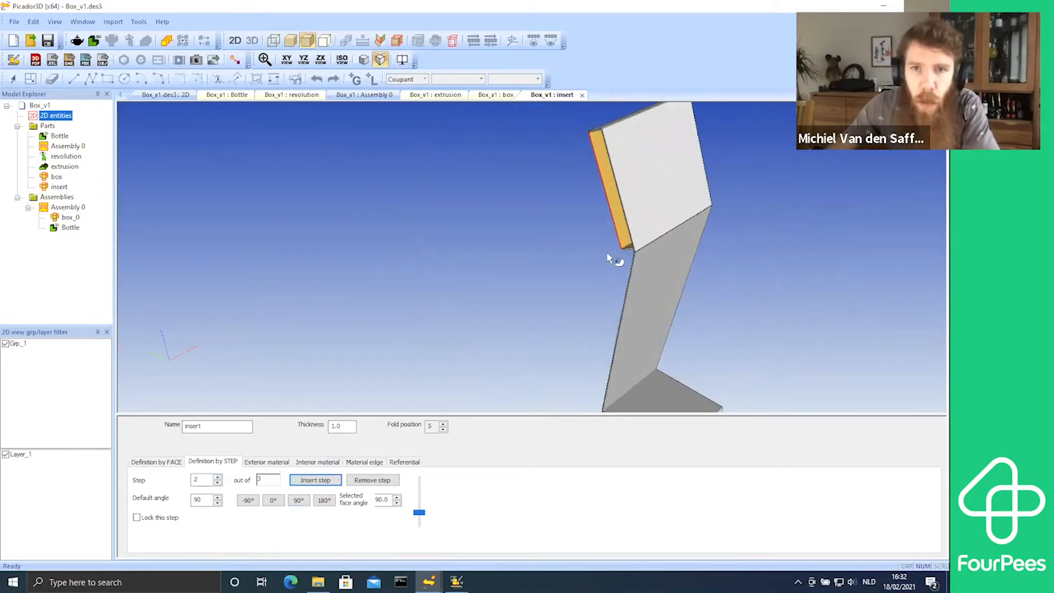
drag(206, 500, 194, 500)
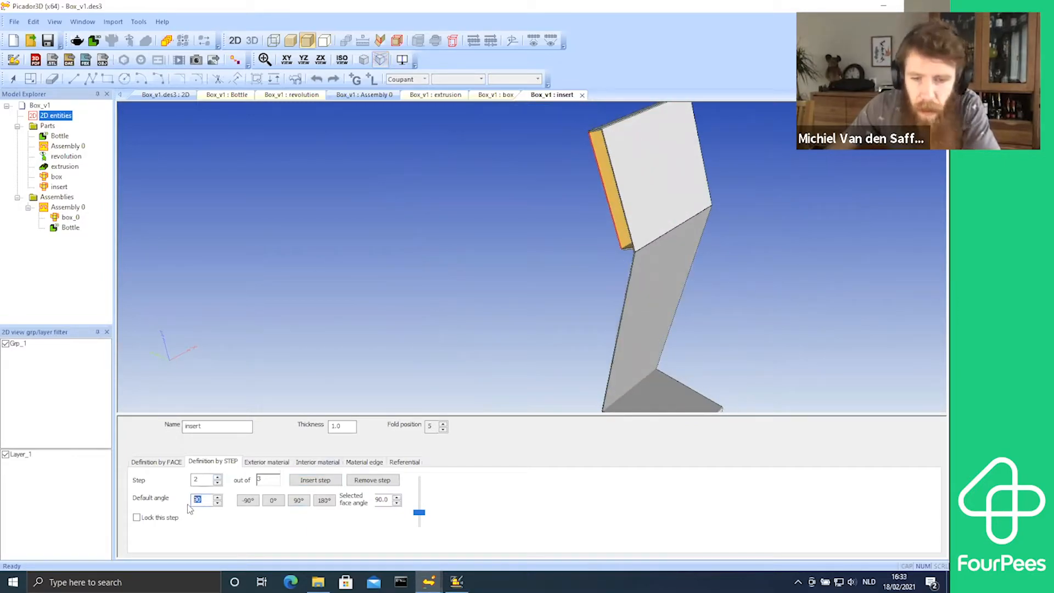
text(111)
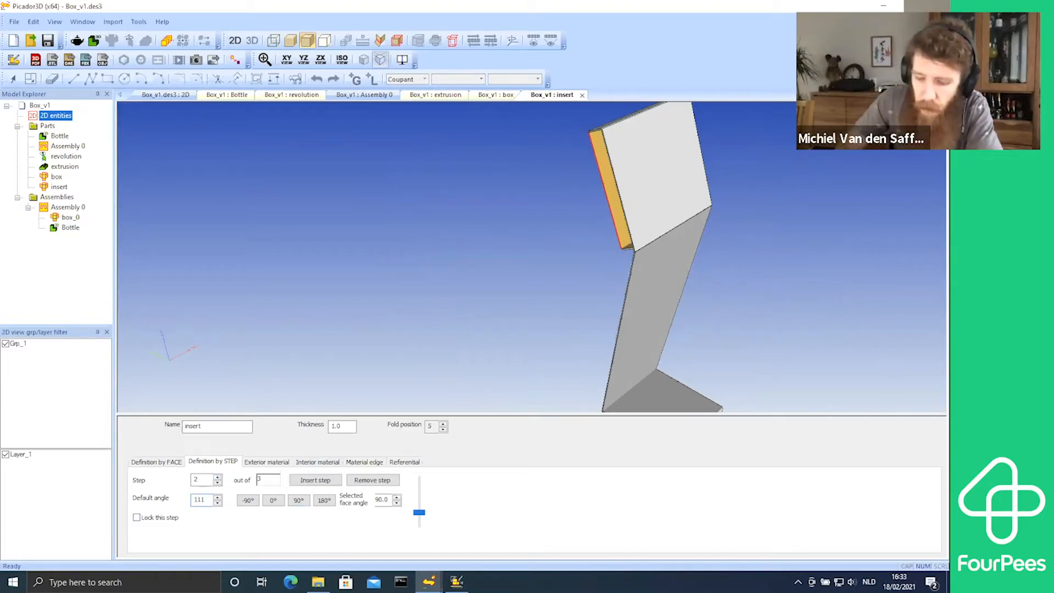
text(.5)
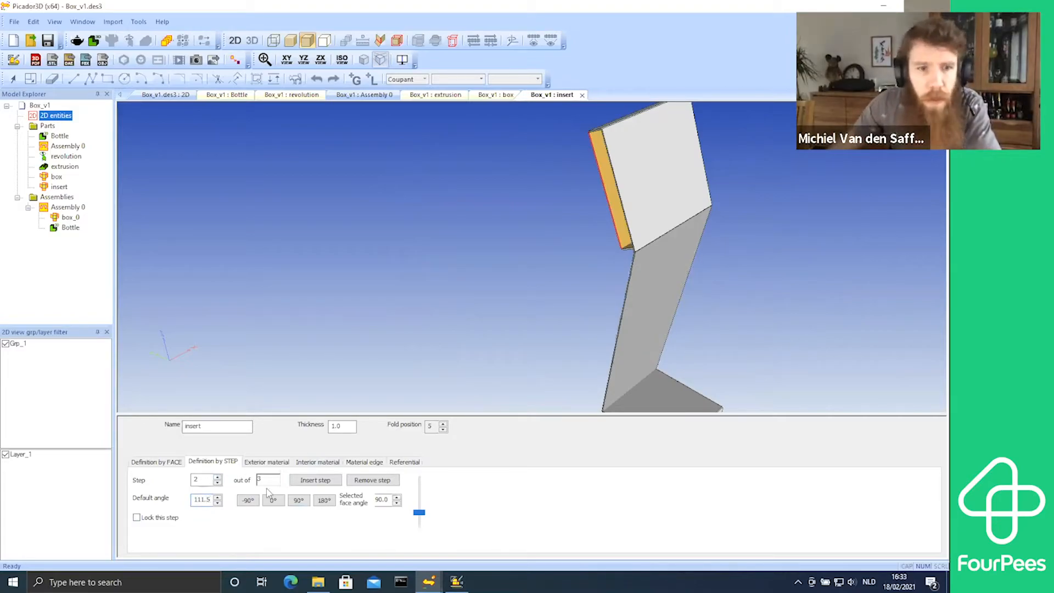
click(675, 186)
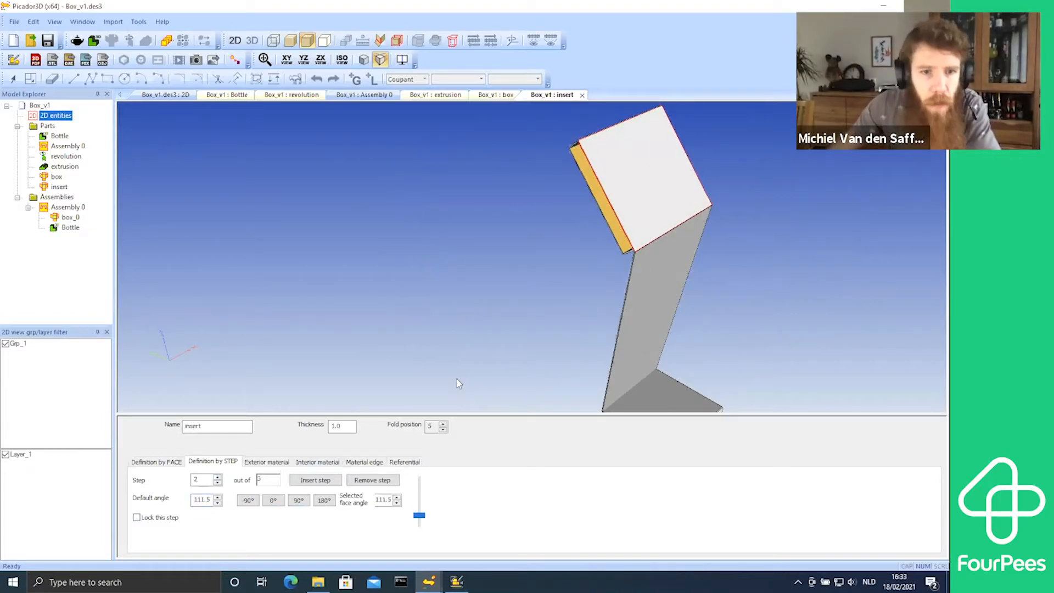
Step: Refold the narrow strip and the far end panel by -90° in step 1
middle_drag(568, 294, 637, 300)
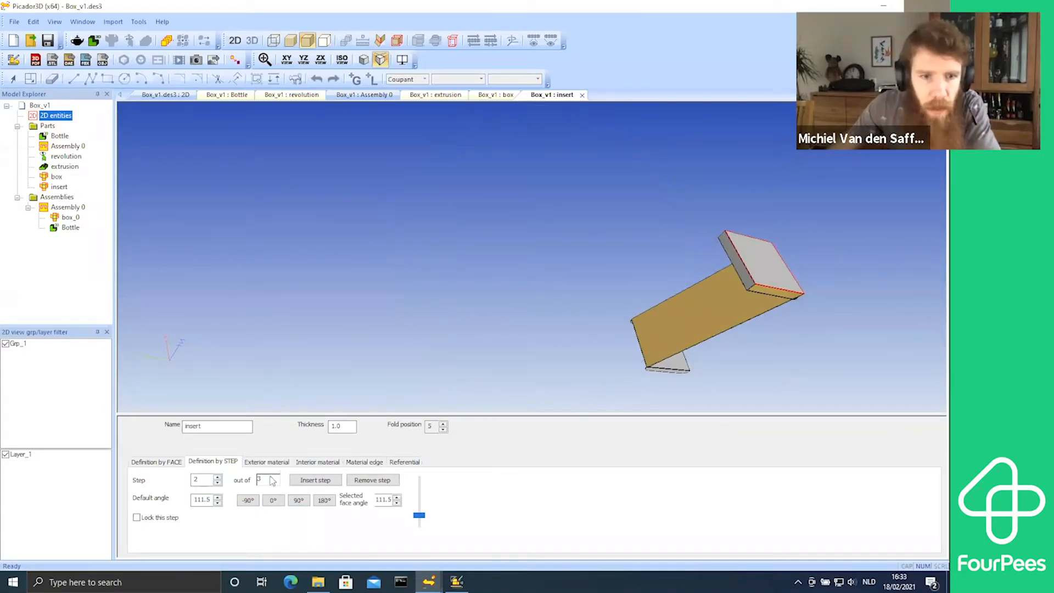
click(218, 483)
middle_drag(729, 274, 666, 282)
middle_drag(858, 264, 736, 233)
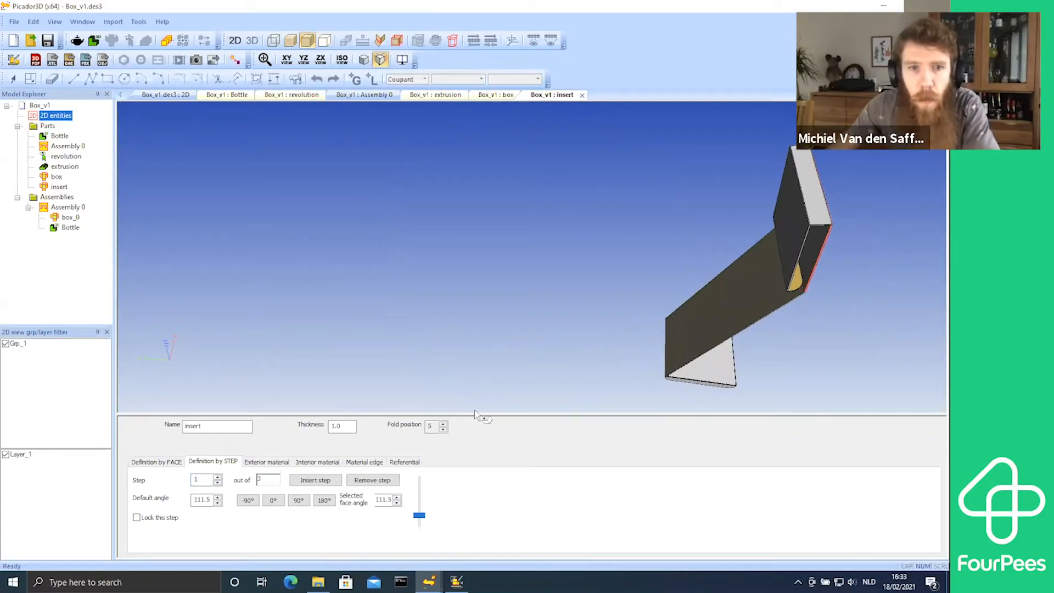
click(248, 501)
drag(806, 181, 799, 237)
middle_drag(798, 237, 700, 247)
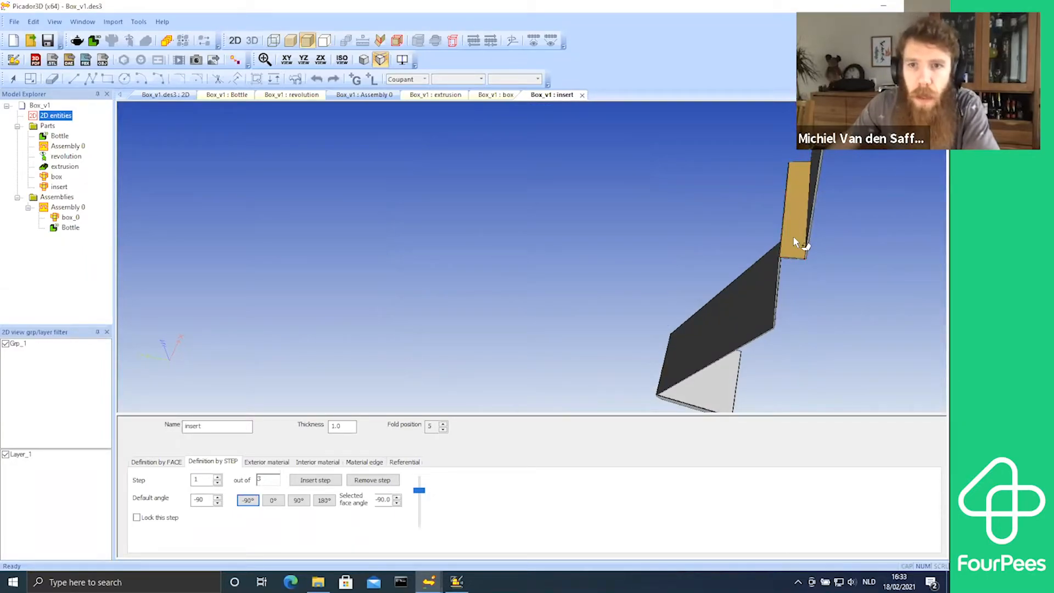
mouse_move(808, 212)
middle_down()
mouse_move(835, 214)
mouse_move(840, 191)
mouse_move(824, 160)
mouse_move(851, 229)
mouse_move(844, 278)
mouse_move(818, 221)
middle_up()
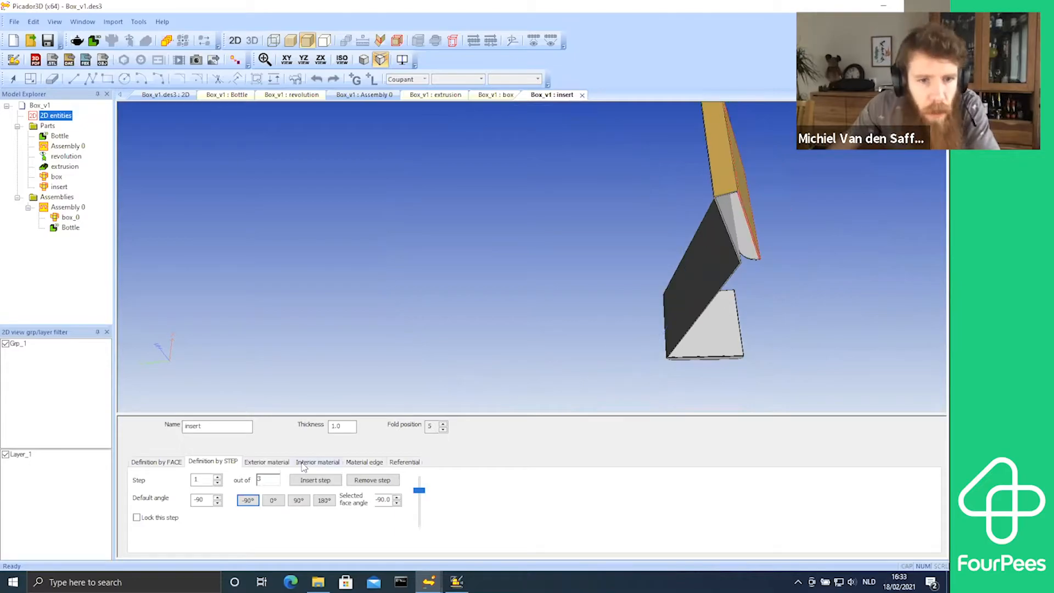
Step: Remove the unused third folding step and play the insert through its remaining steps from flat to folded
click(217, 479)
middle_drag(570, 266, 588, 242)
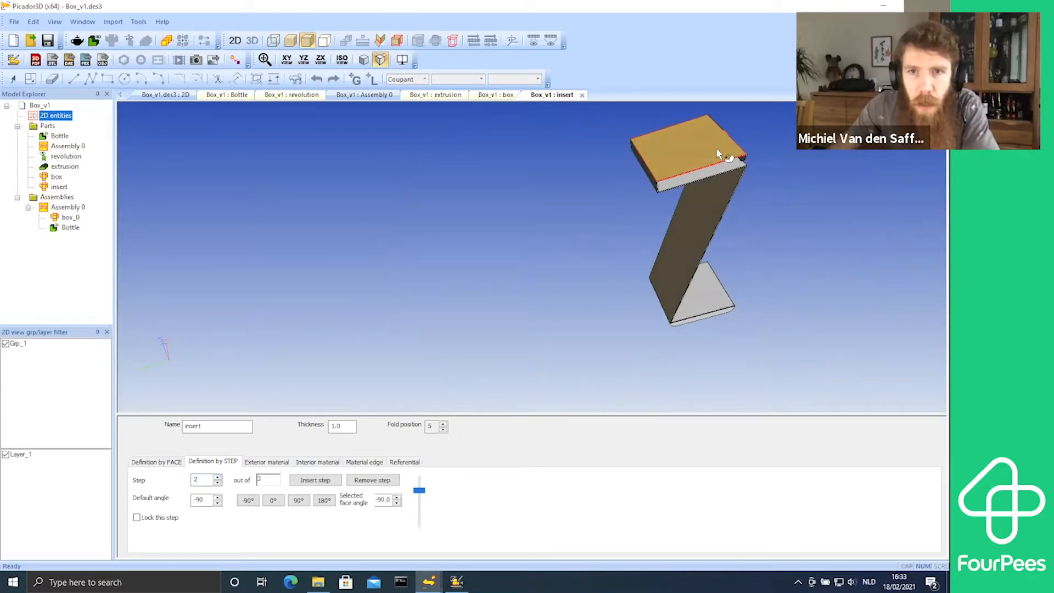
middle_drag(706, 211, 671, 170)
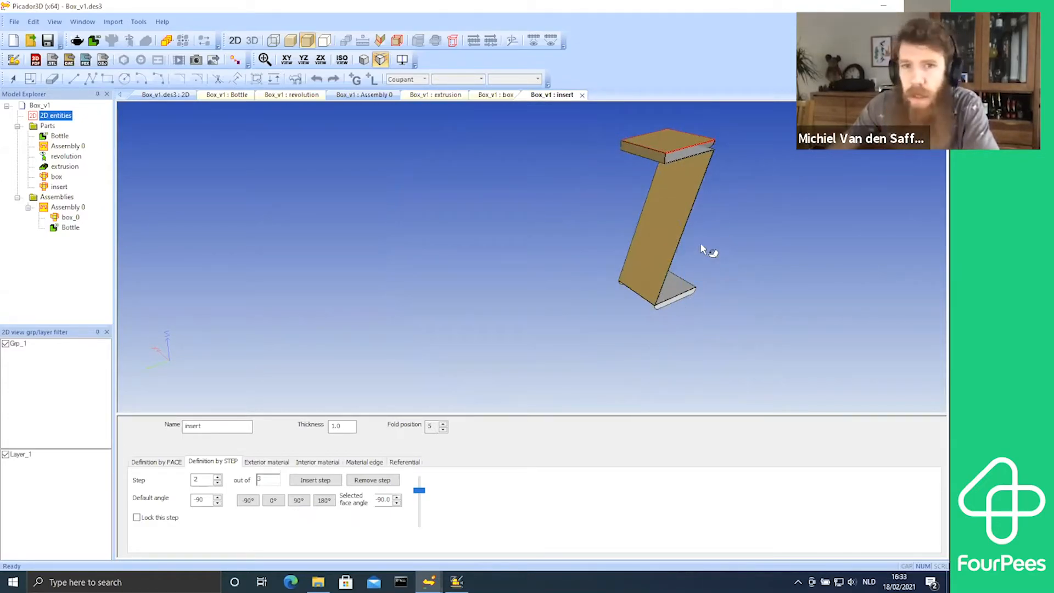
middle_drag(674, 229, 583, 275)
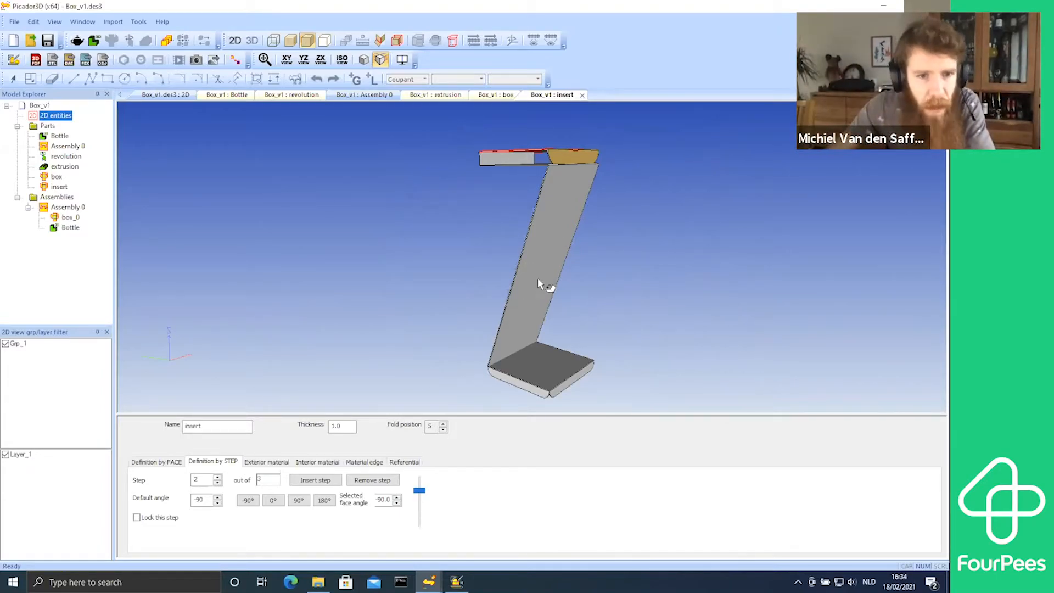
click(217, 478)
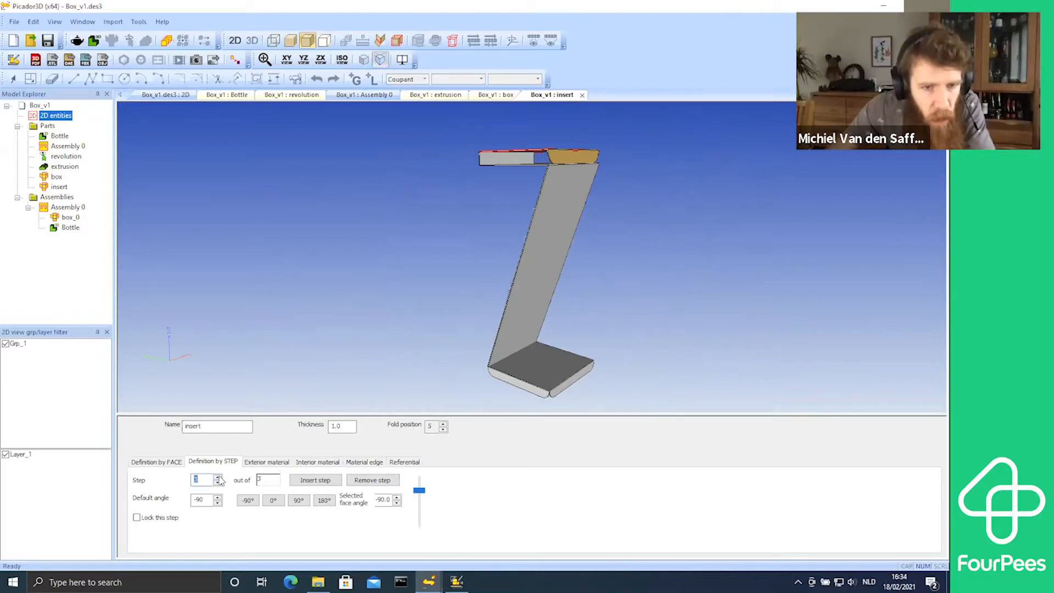
click(361, 482)
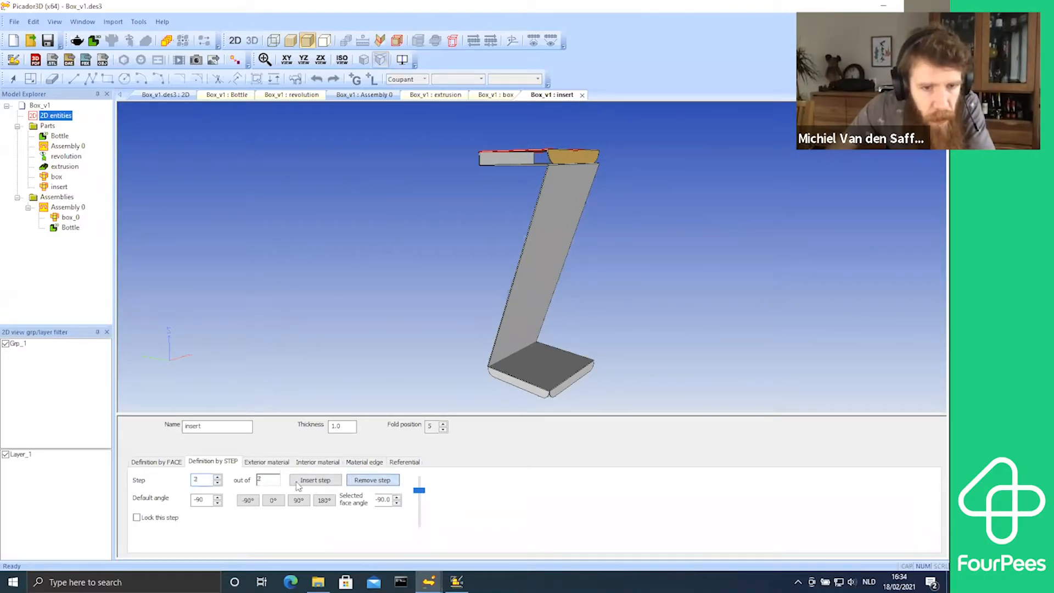
click(218, 483)
click(218, 483)
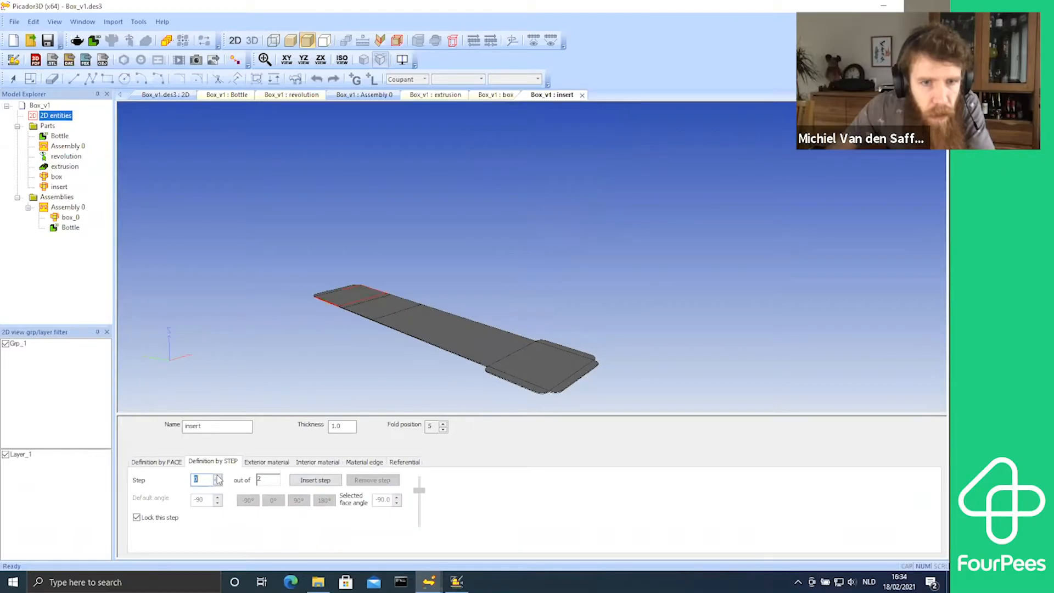
click(218, 476)
click(218, 477)
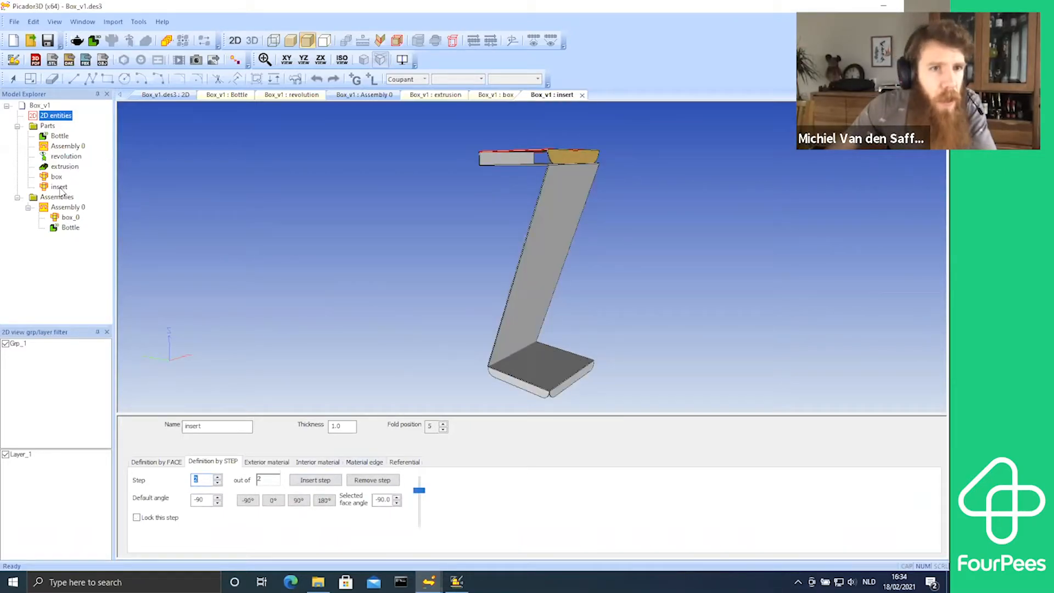
Step: Add the folded insert part to Assembly 0 with the box and bottle
drag(59, 188, 73, 213)
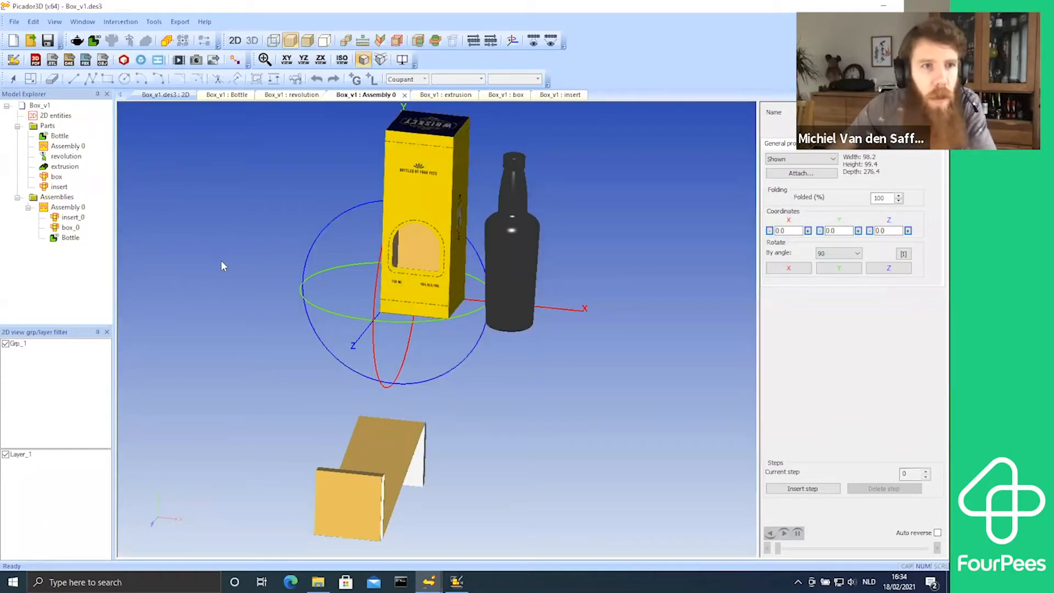
Step: Delete the insert_0 instance from Assembly 0
click(77, 218)
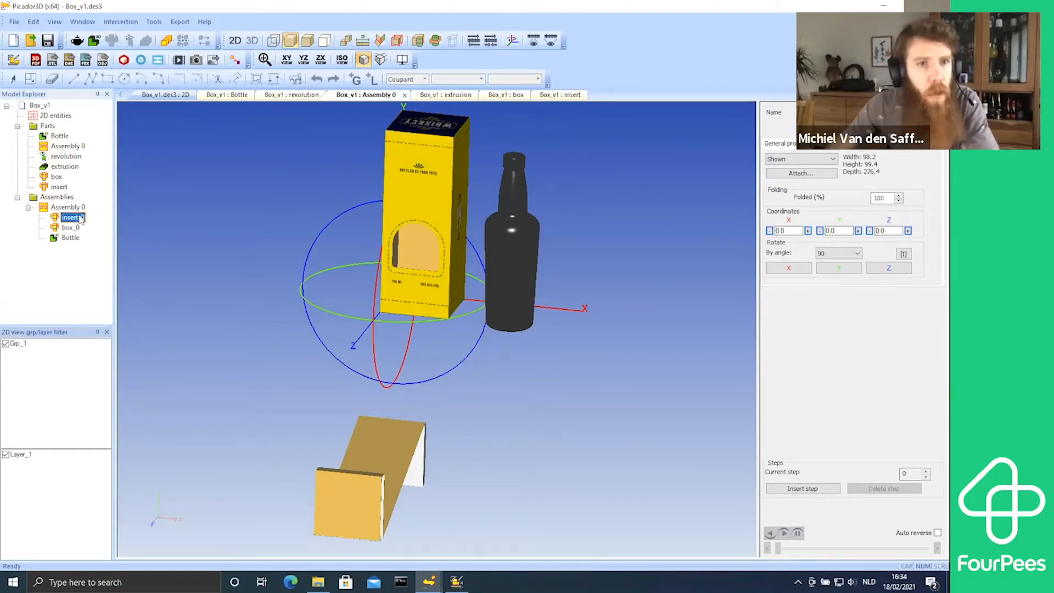
right_click(78, 219)
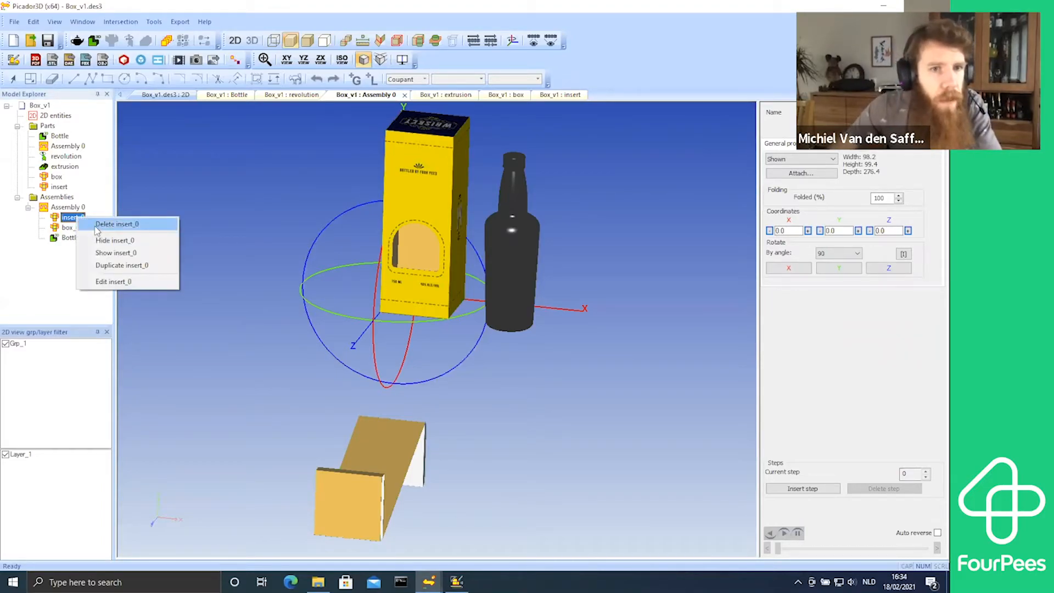
click(97, 224)
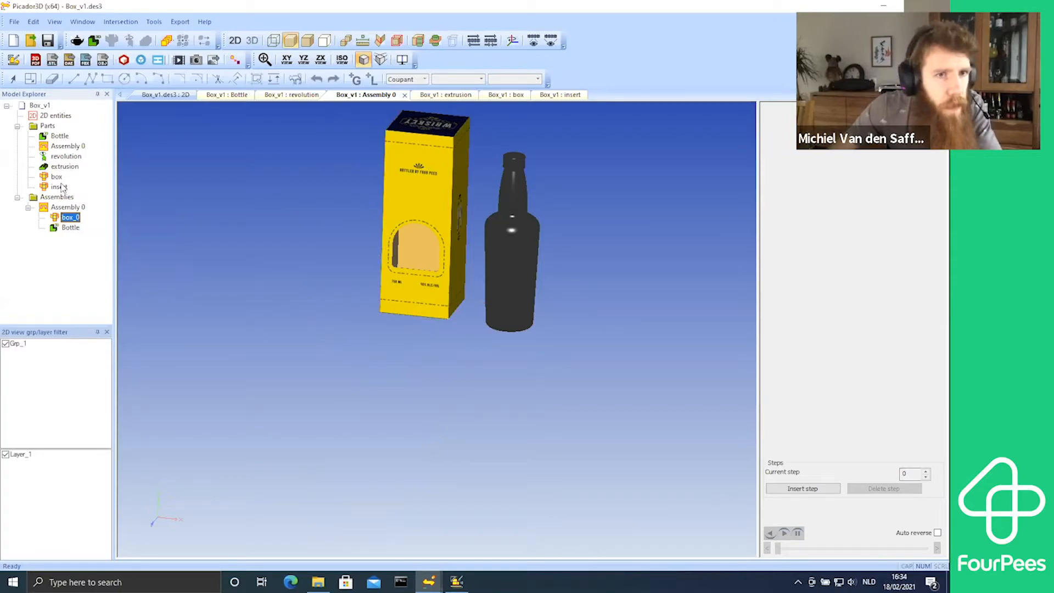
Step: Fold the insert part completely and initialize its referential with the bounding box lower left coordinates
double_click(59, 187)
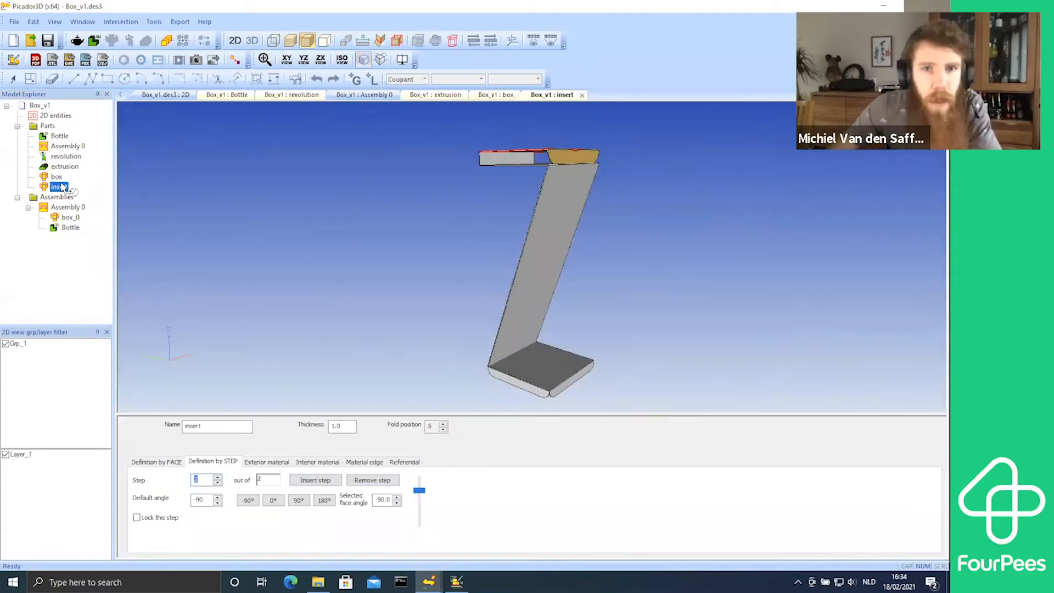
click(404, 461)
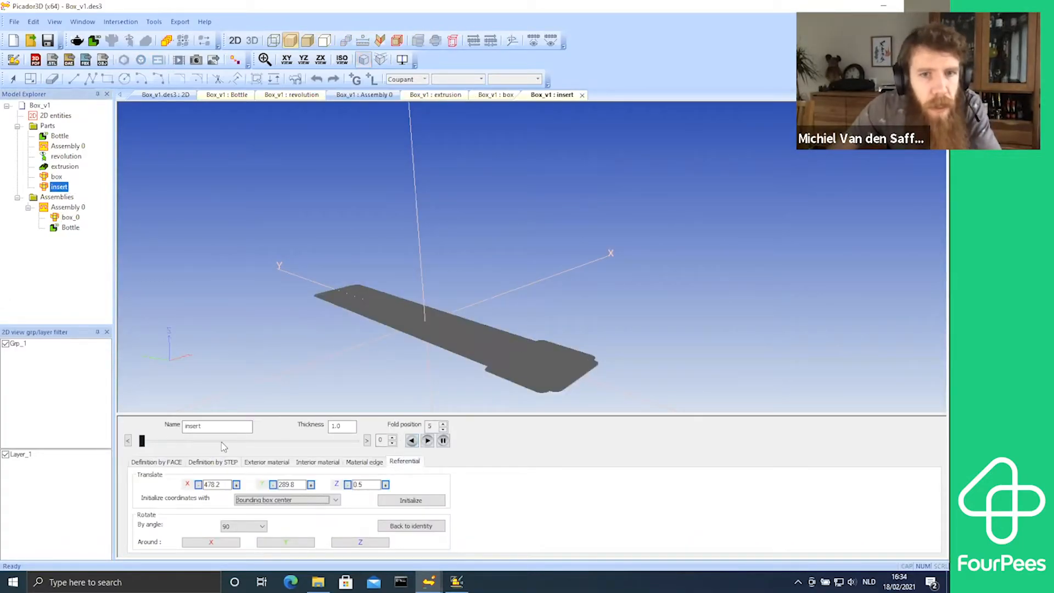
drag(141, 440, 385, 442)
click(317, 499)
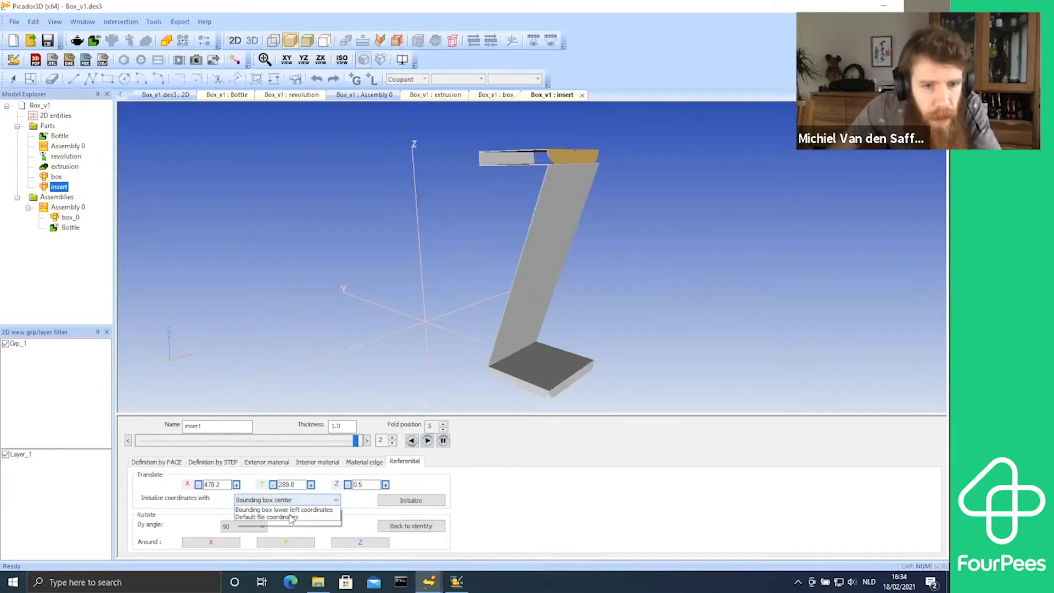
click(301, 519)
click(405, 502)
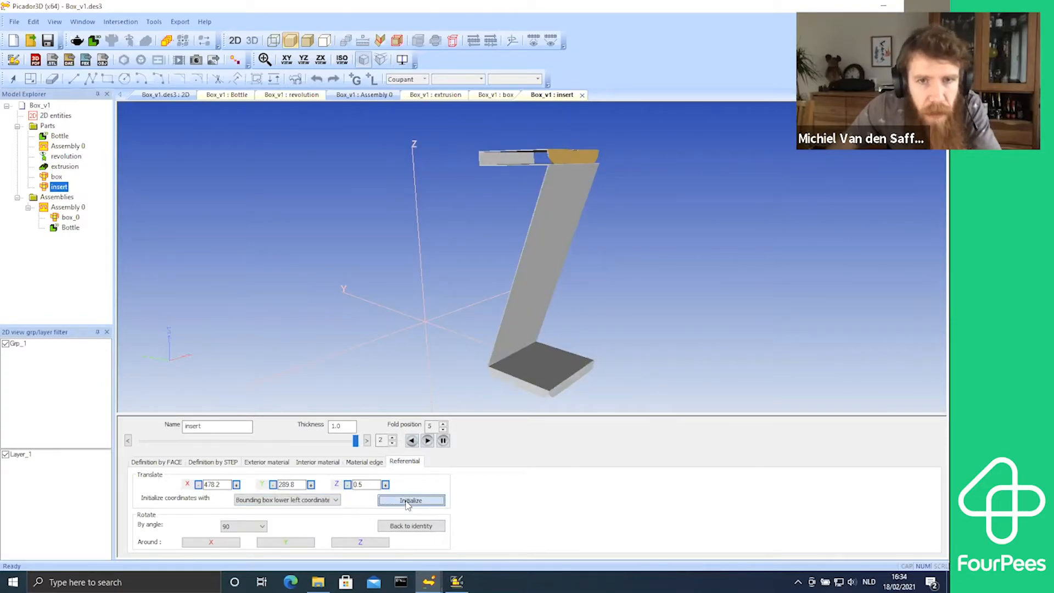
middle_drag(547, 374, 645, 316)
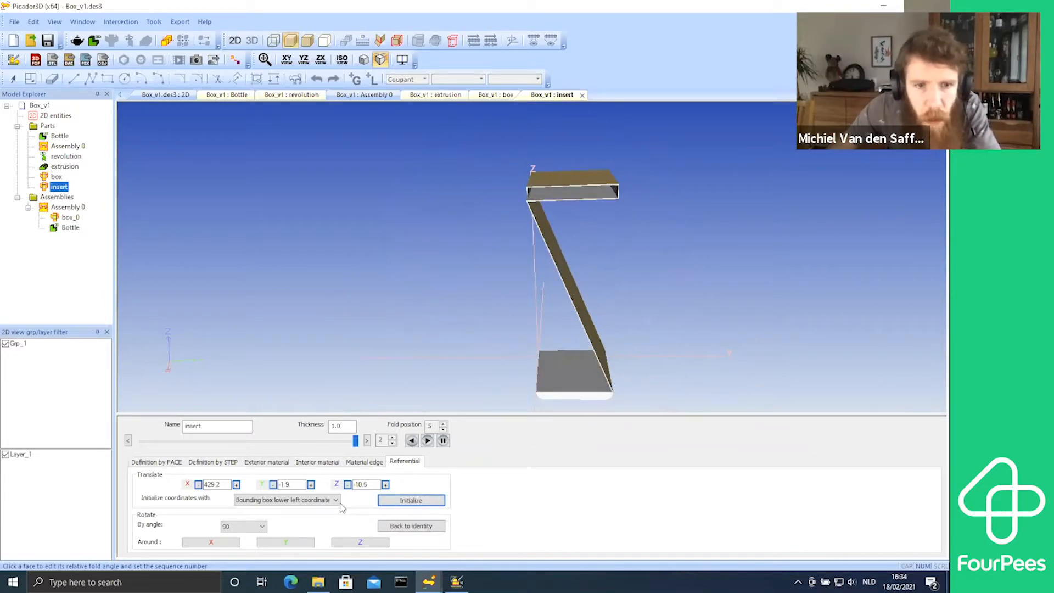
Step: Rotate the insert three times by 90° around its Z axis
click(348, 544)
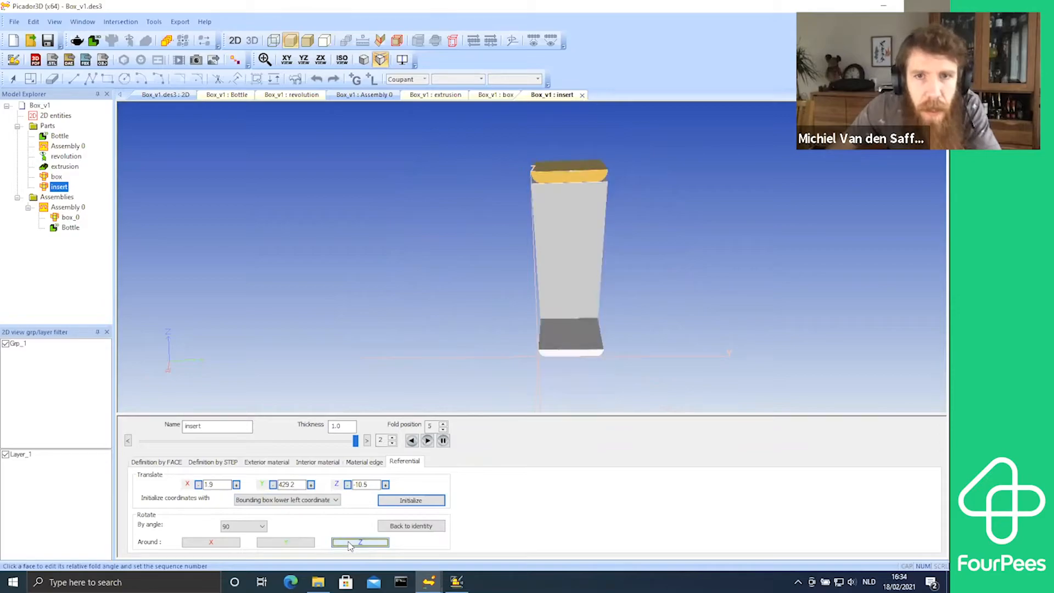
click(349, 544)
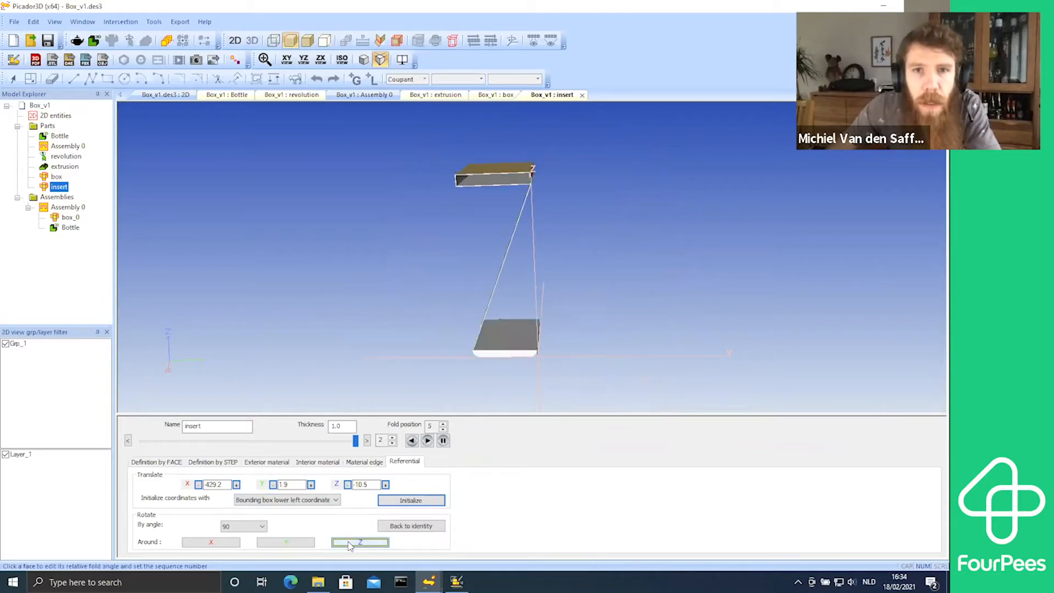
click(349, 543)
middle_drag(356, 247, 289, 434)
Step: Try an X translation of -100 on the insert, and clear the X value back to zero
click(222, 484)
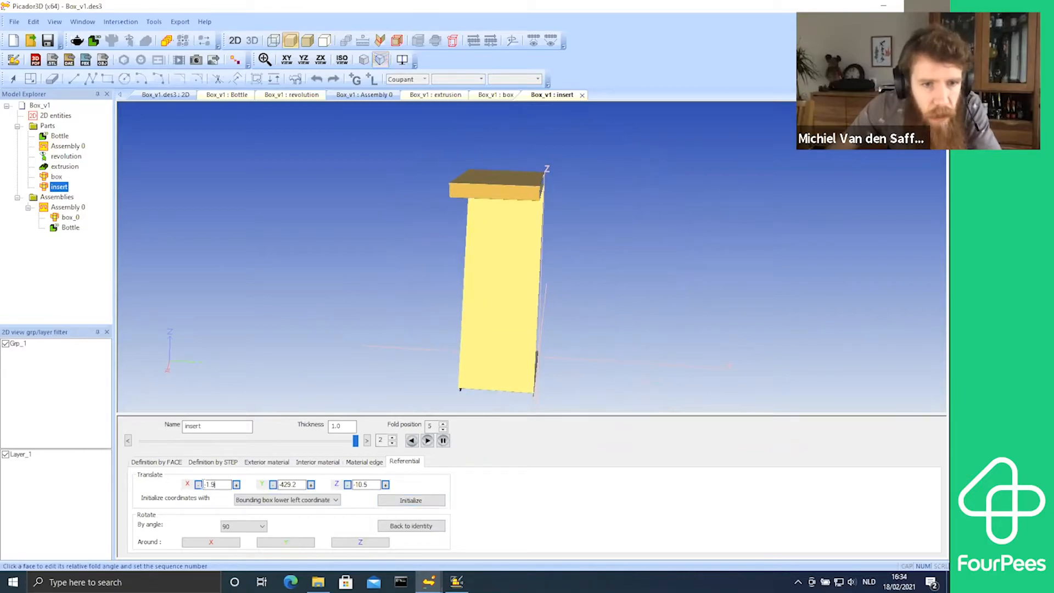
text(00)
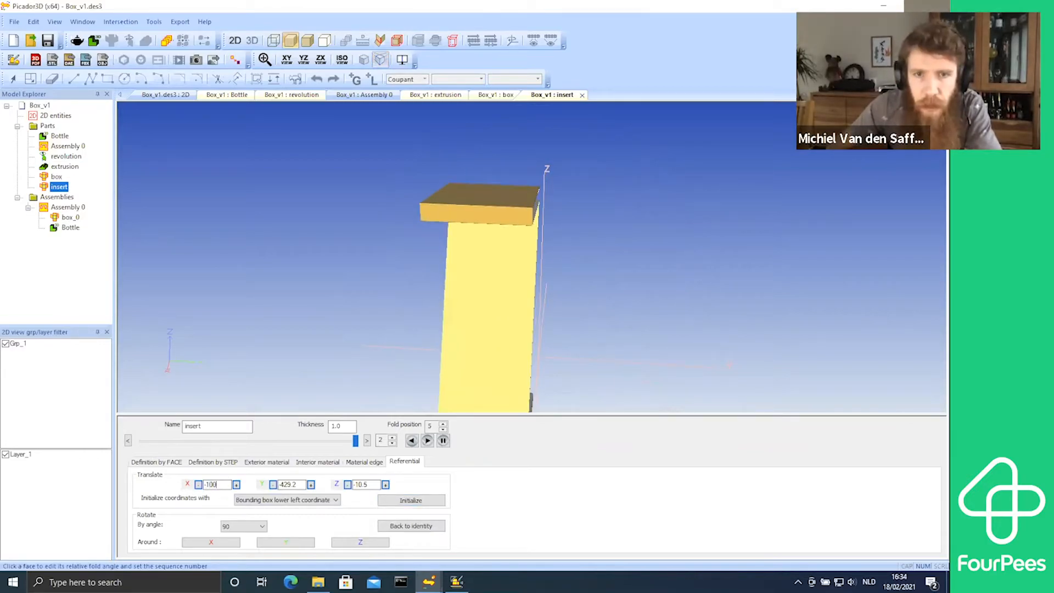
key(BackSpace)
key(BackSpace)
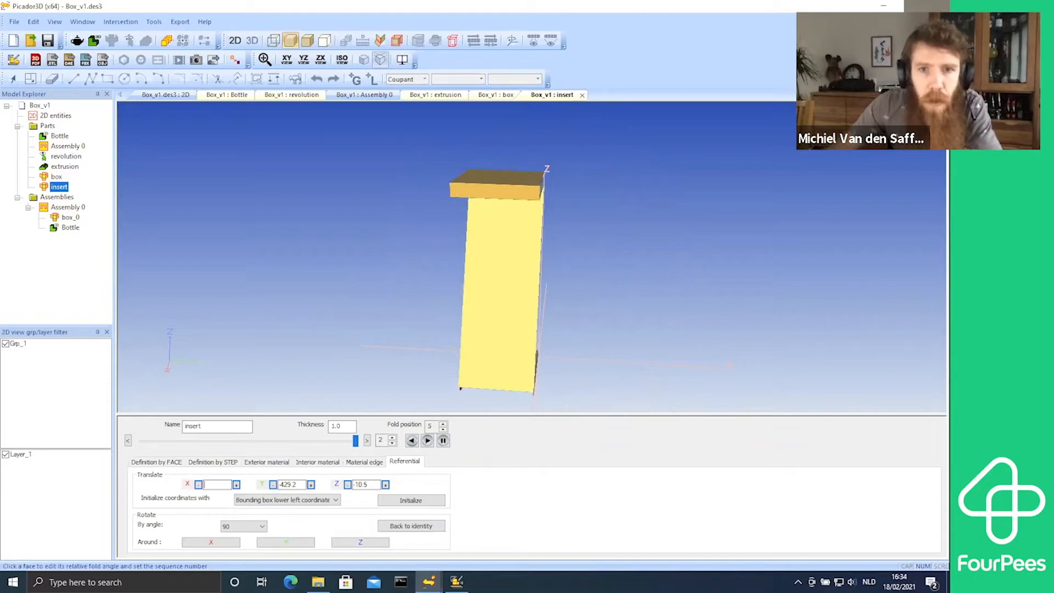
mouse_move(618, 379)
middle_down()
mouse_move(641, 374)
mouse_move(593, 385)
mouse_move(617, 376)
middle_up()
drag(660, 336, 369, 226)
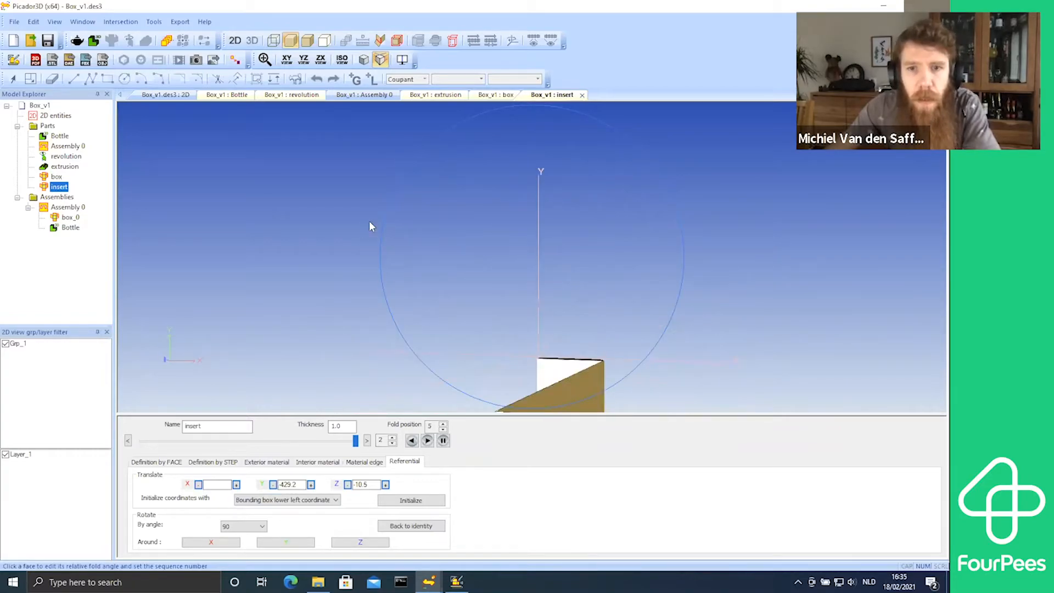
Step: Rotate the insert around X and Y in 90° increments until it stands upright along the Y axis
click(222, 544)
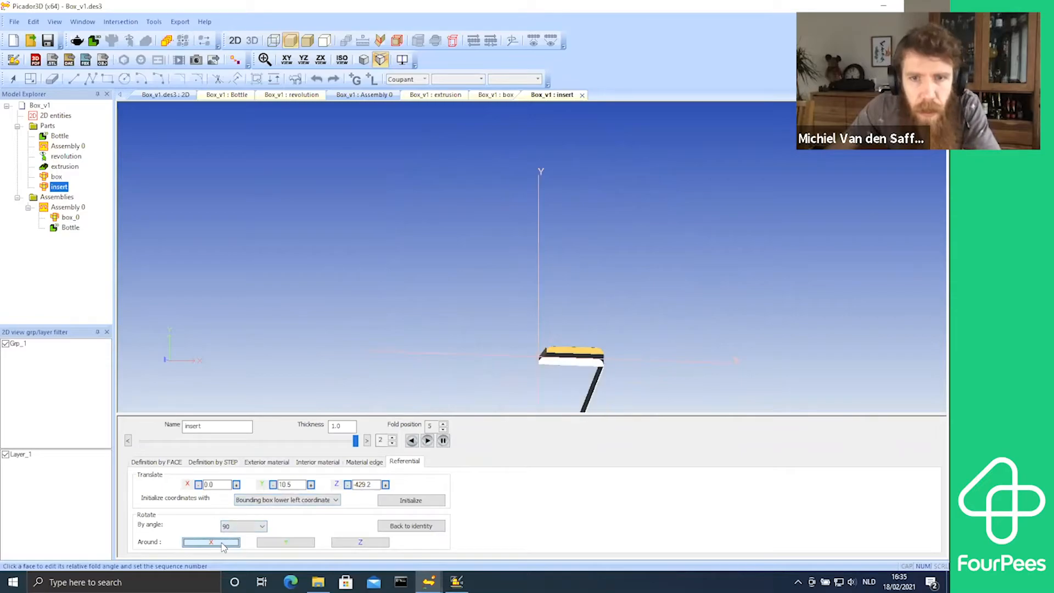
click(223, 544)
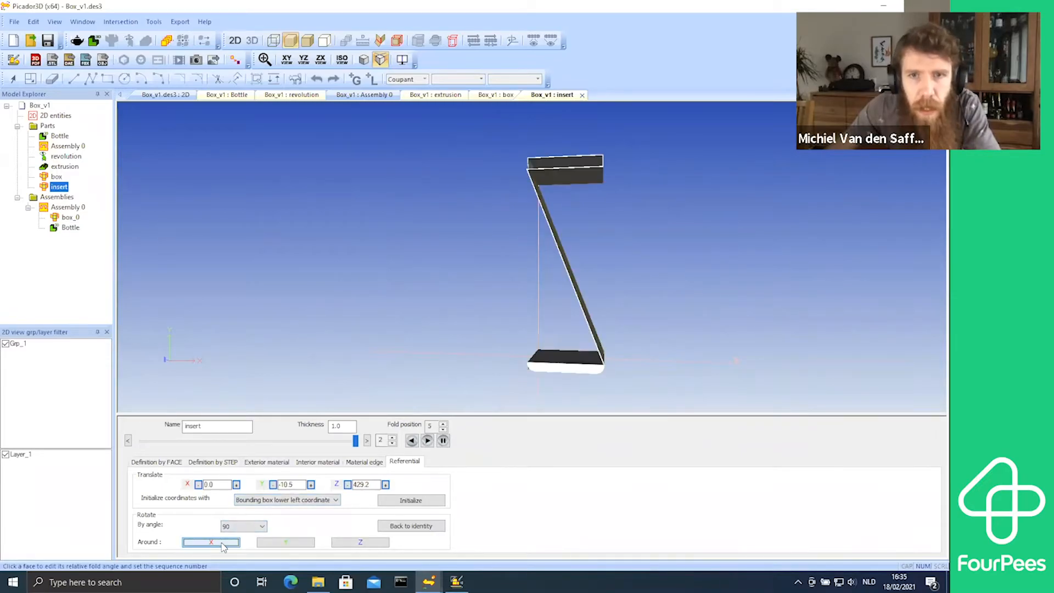
click(281, 543)
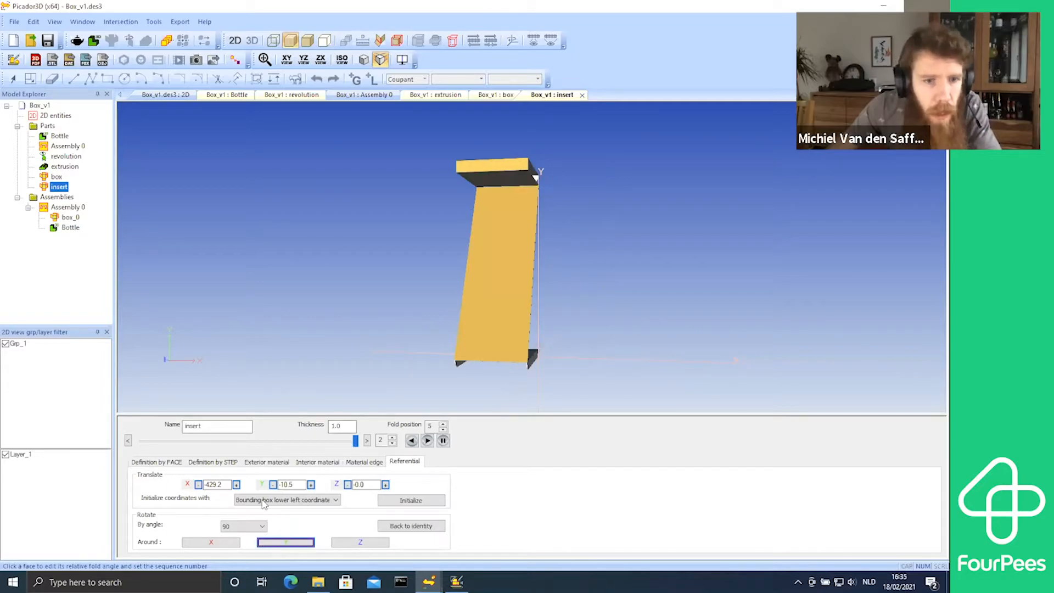
Step: Set the insert's X translation to -529.2, after trying -329.2
click(210, 485)
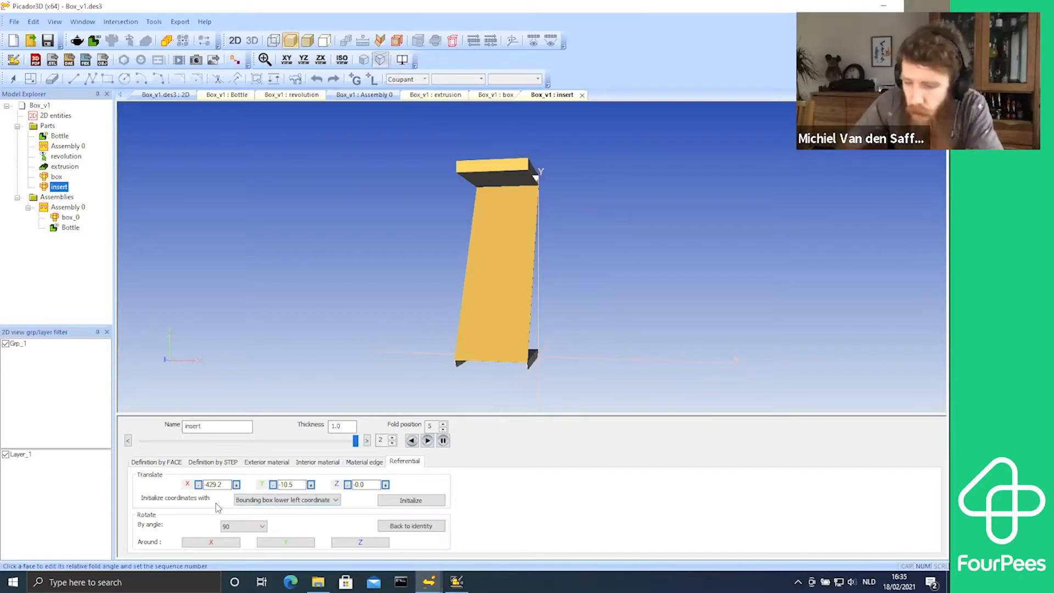
key(BackSpace)
text(3)
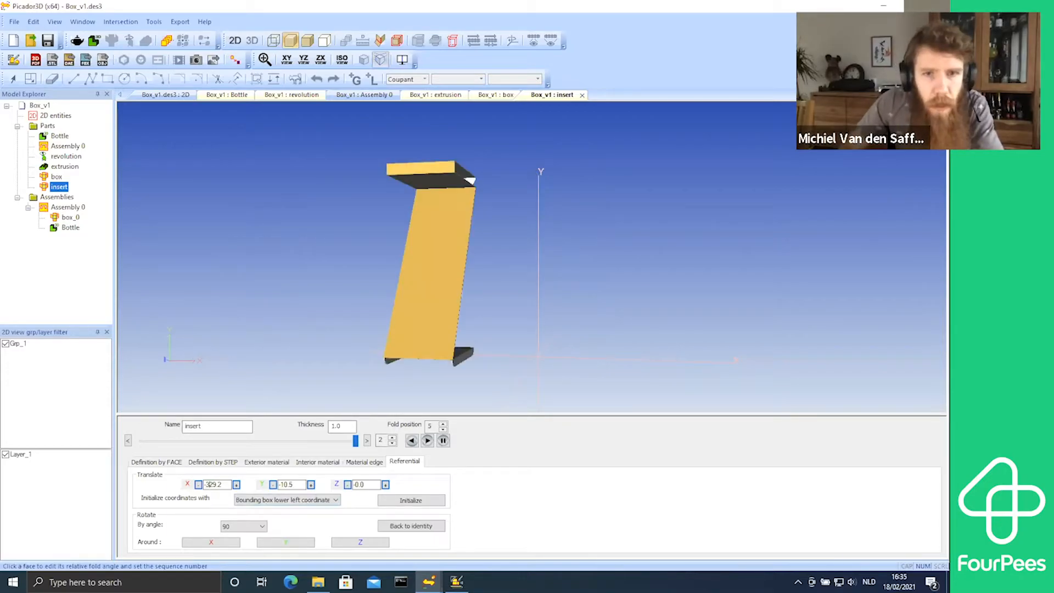
key(BackSpace)
text(5)
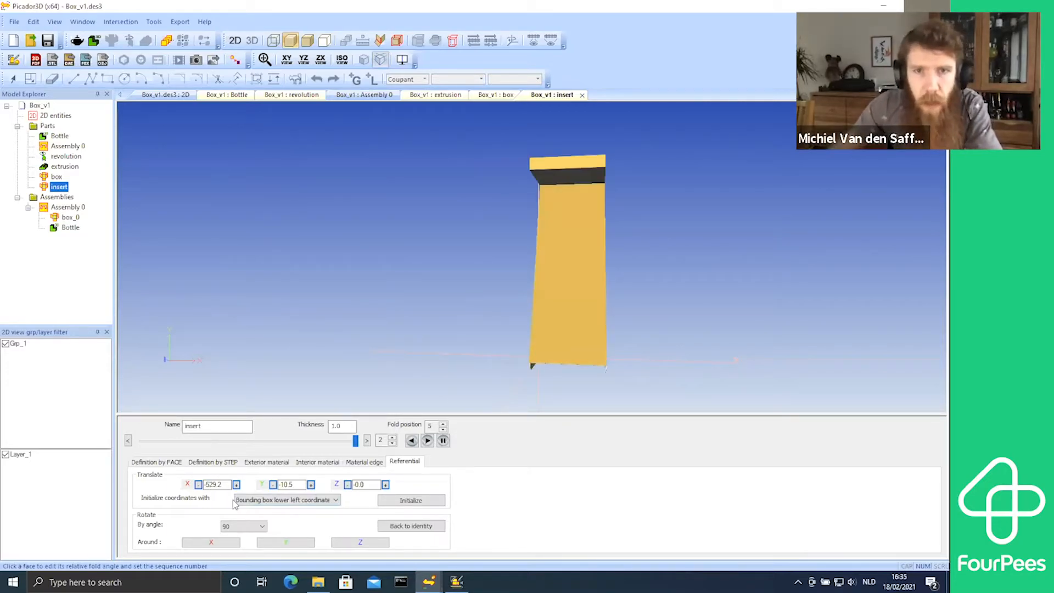
Step: Nudge the insert's X translation to -527.2 to align its edge with the vertical axis
mouse_move(529, 279)
middle_down()
mouse_move(509, 300)
mouse_move(557, 301)
mouse_move(565, 265)
mouse_move(543, 279)
middle_up()
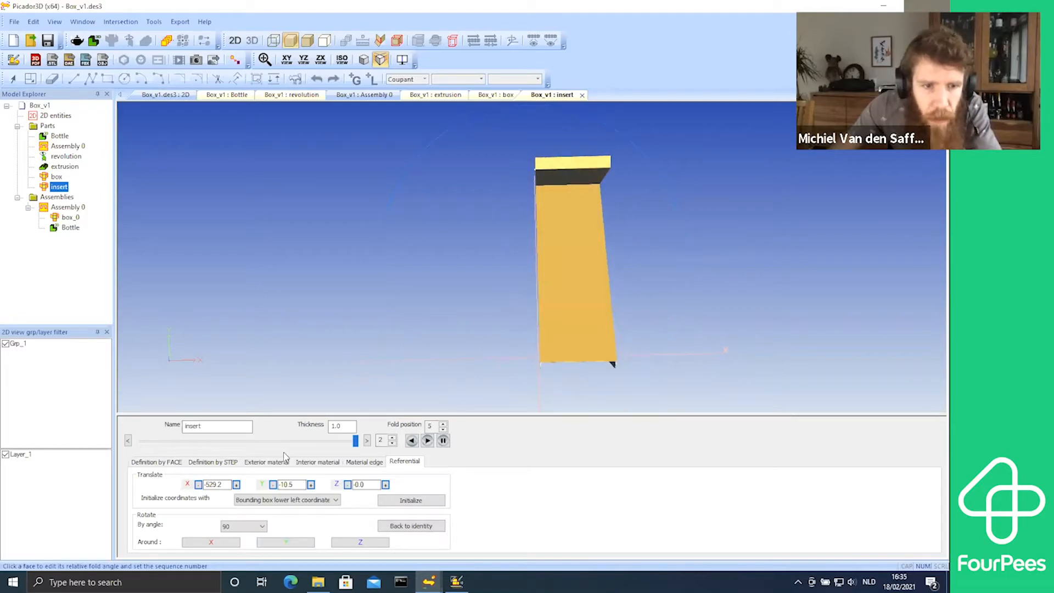
click(198, 485)
click(236, 485)
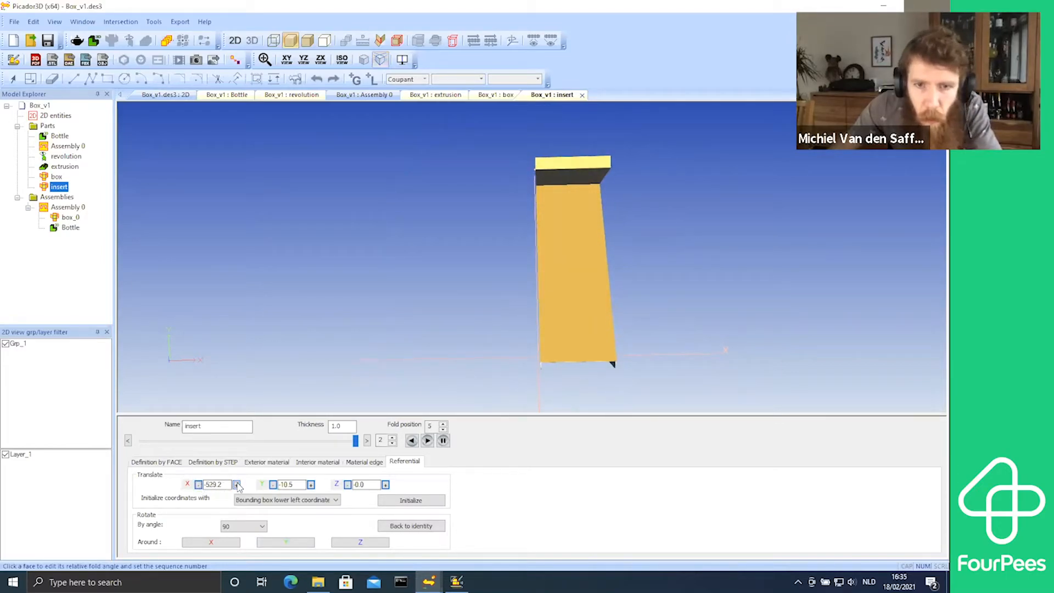
click(236, 485)
middle_drag(536, 236, 511, 282)
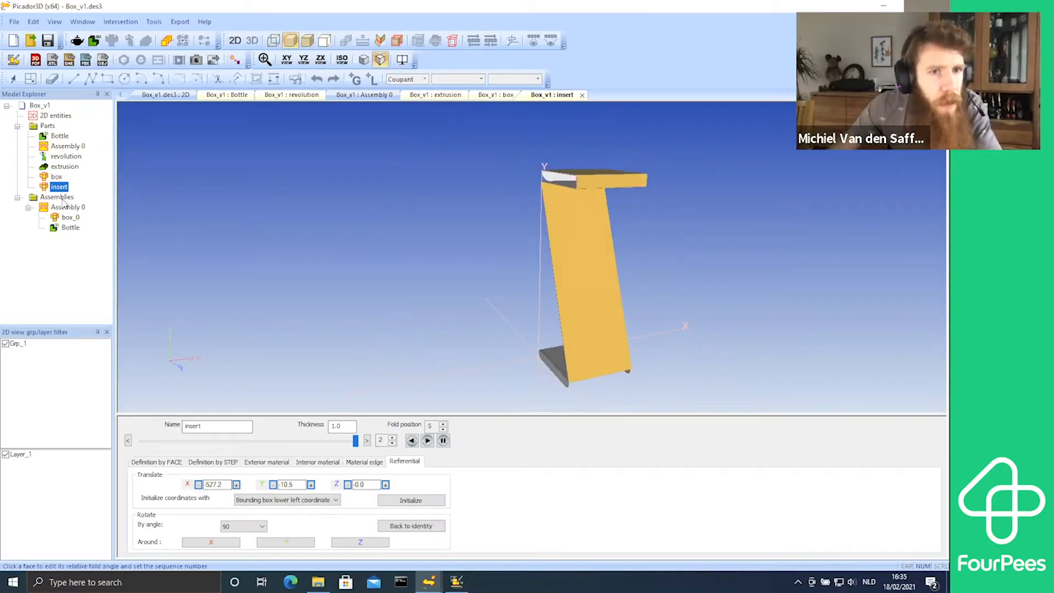
Step: Open Assembly 0 and add the reoriented insert part to it
click(65, 207)
drag(65, 208, 65, 208)
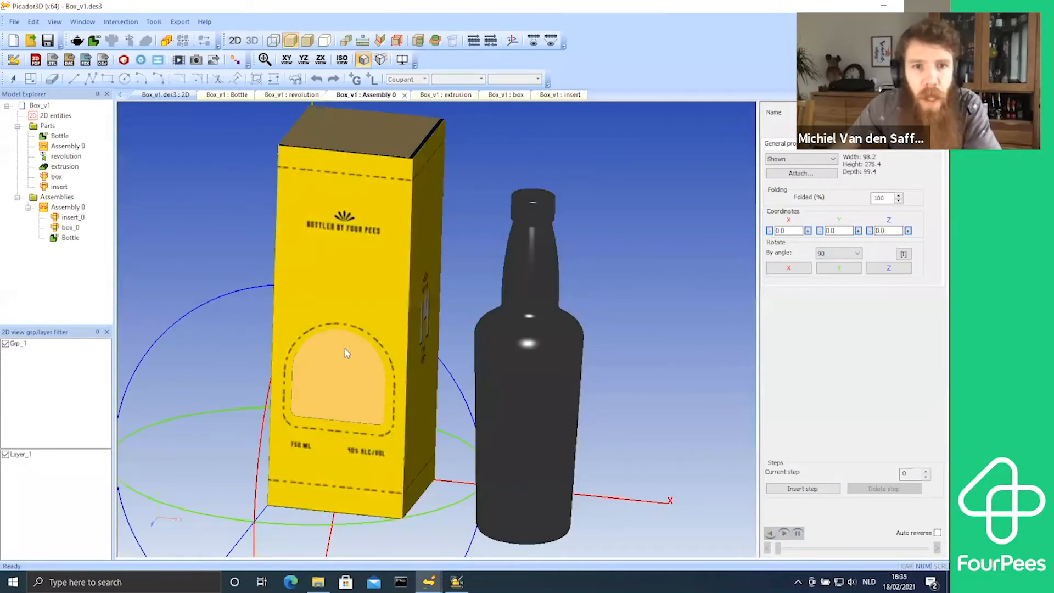
scroll(348, 331, up, 1)
scroll(348, 332, down, 6)
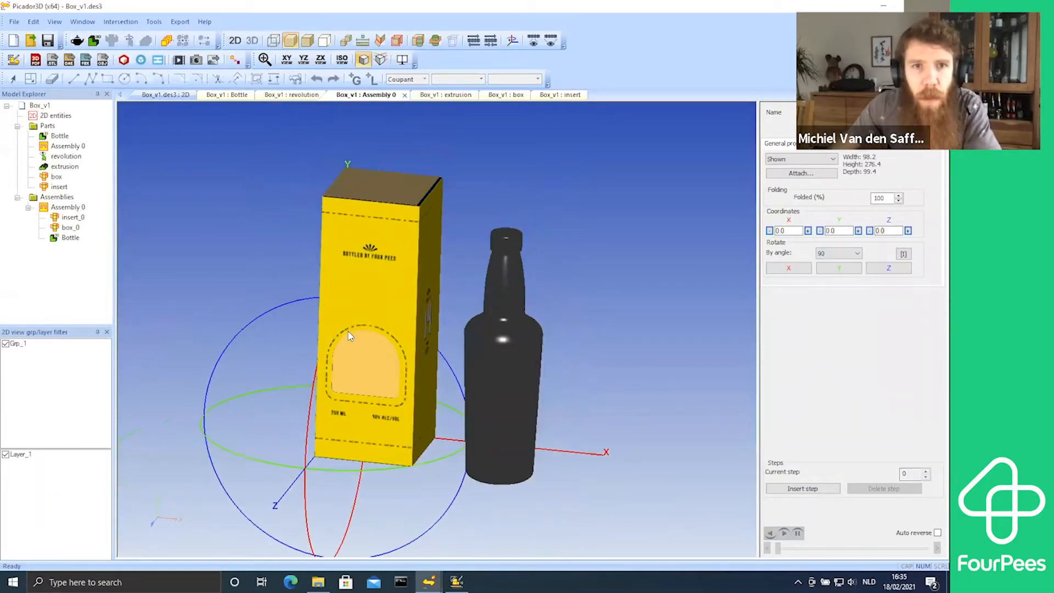
drag(487, 472, 462, 484)
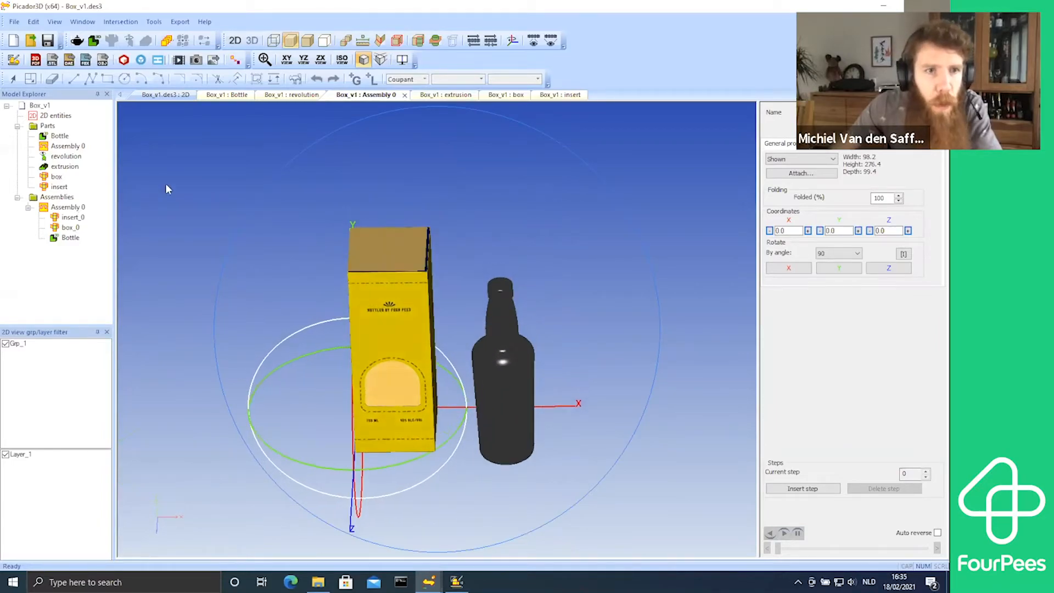
Step: Shift insert_0 inside the box to coordinates X 2.0 and Y -2.0
click(73, 218)
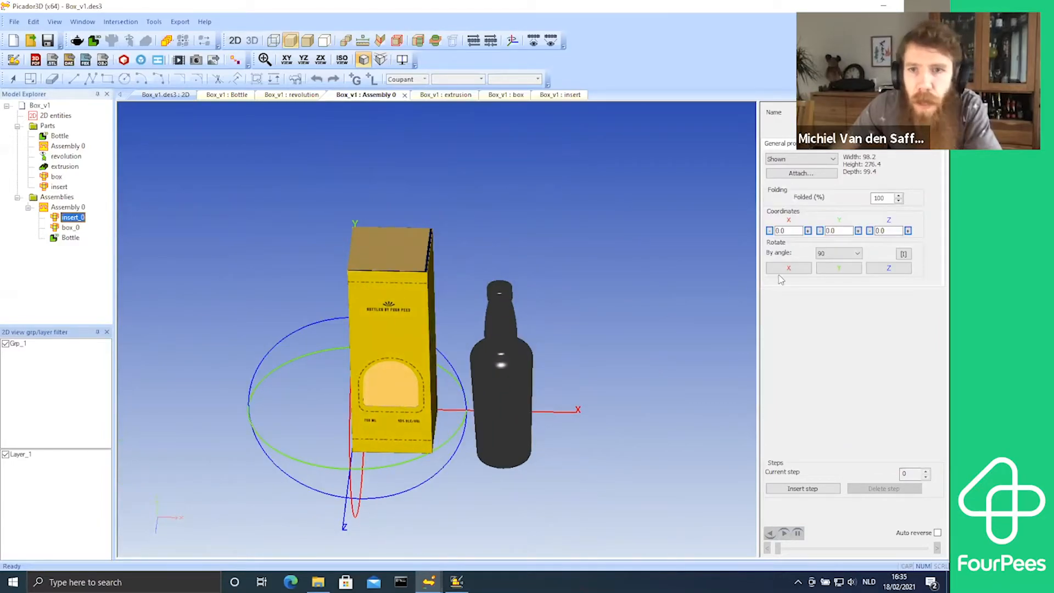
click(808, 231)
click(808, 231)
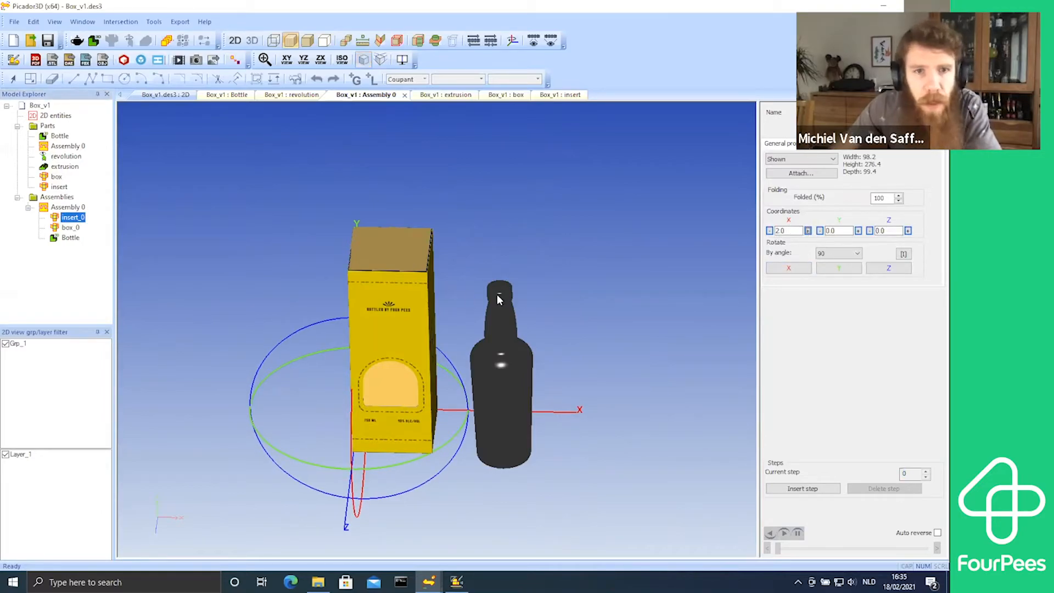
click(820, 230)
click(821, 230)
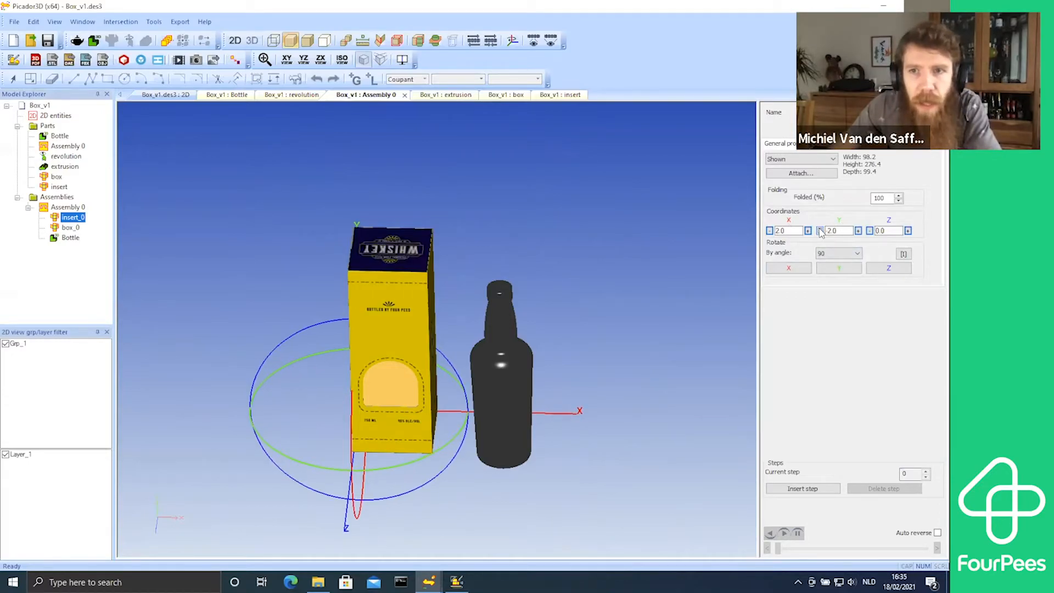
middle_drag(353, 231, 530, 231)
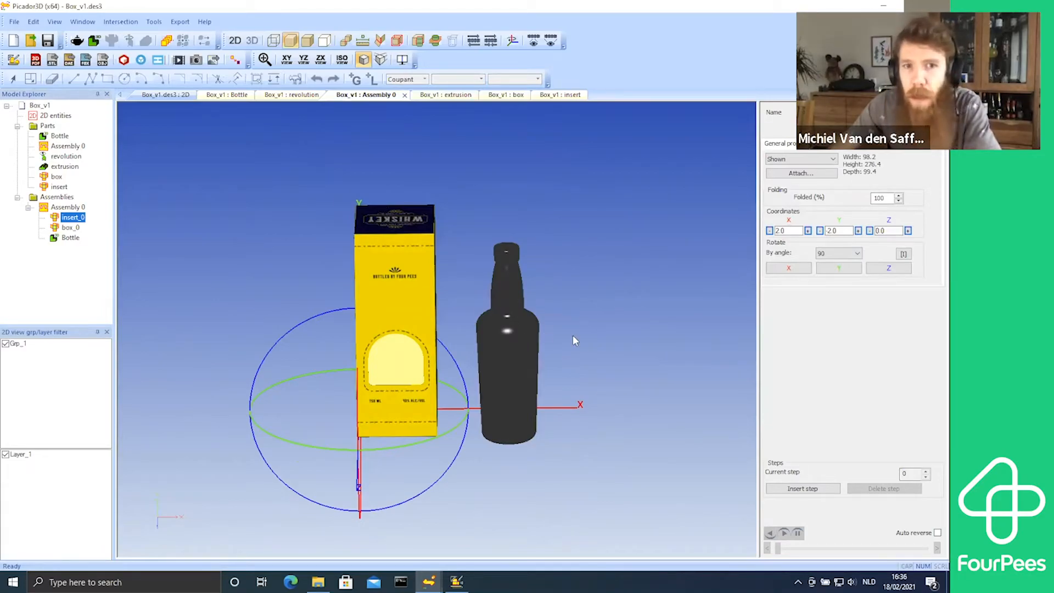
Step: Move the bottle along its X and Z axes into the box, to X 51.0 and Z 48.0
click(519, 351)
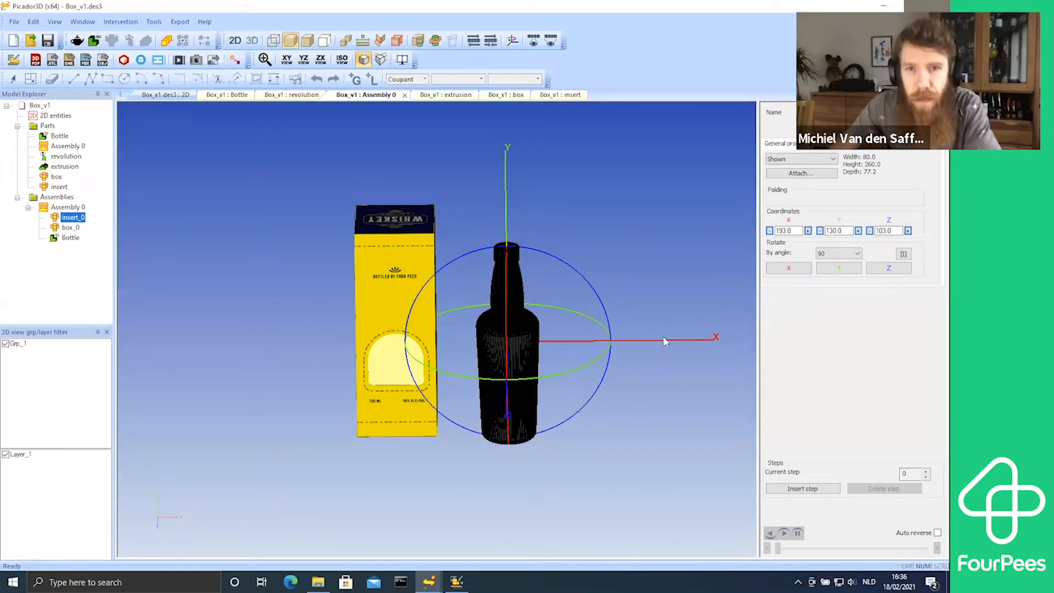
drag(663, 339, 551, 351)
drag(568, 418, 474, 413)
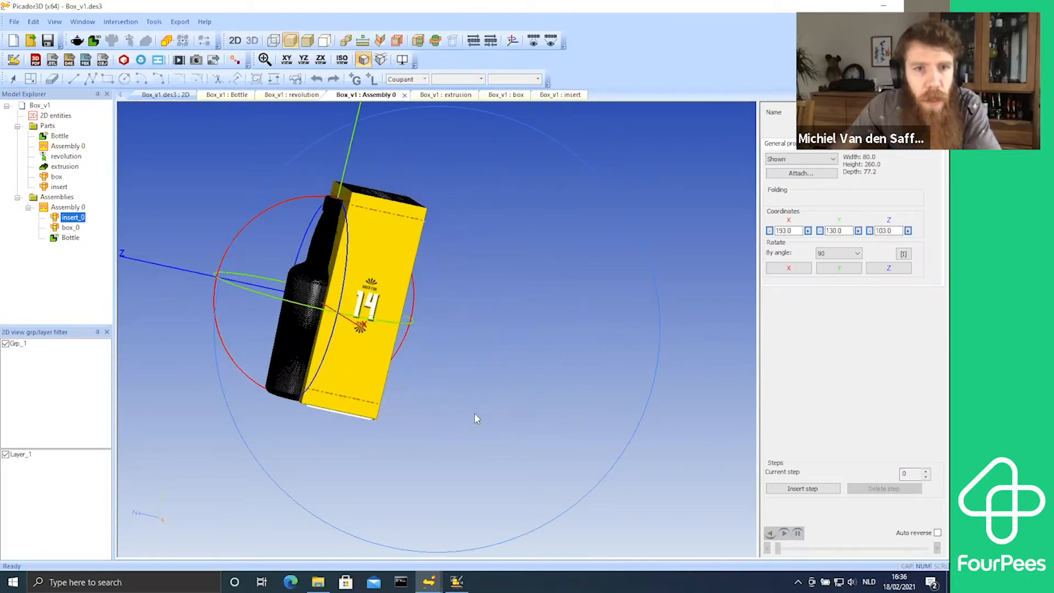
drag(184, 273, 207, 281)
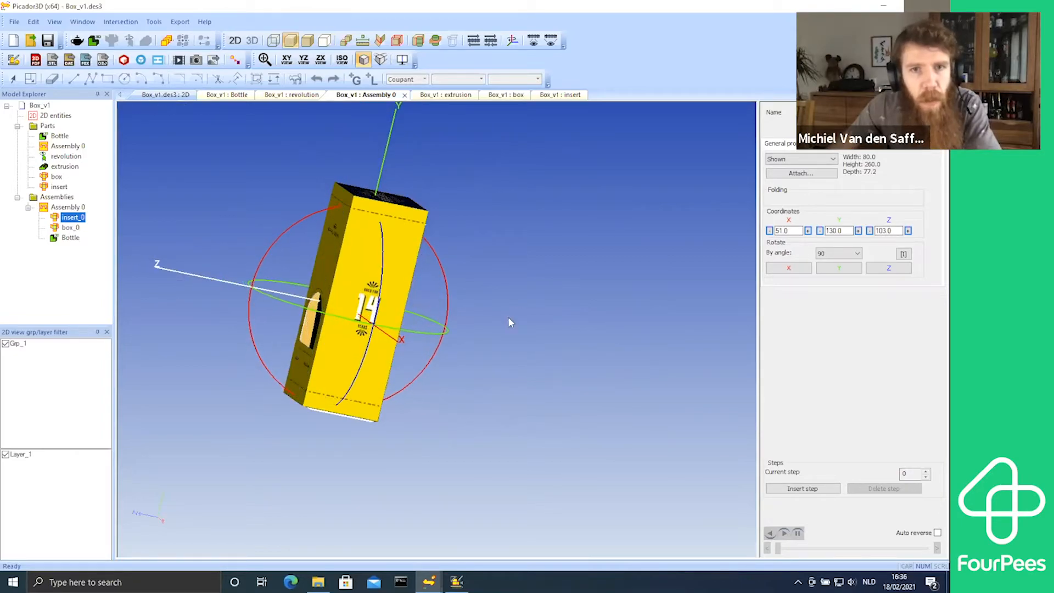
middle_drag(493, 226, 467, 224)
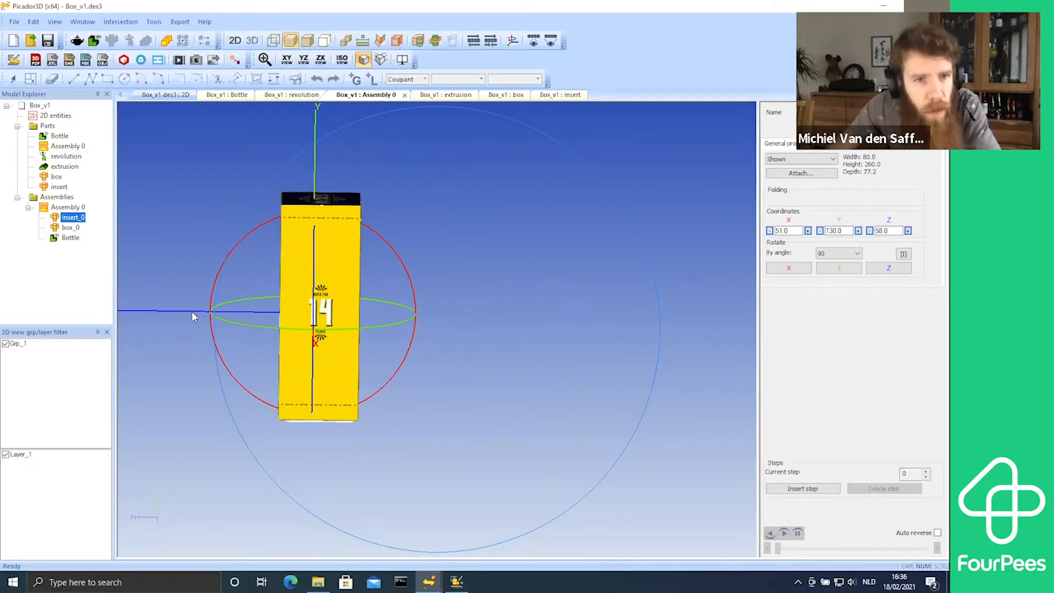
drag(191, 310, 198, 310)
middle_drag(475, 369, 535, 447)
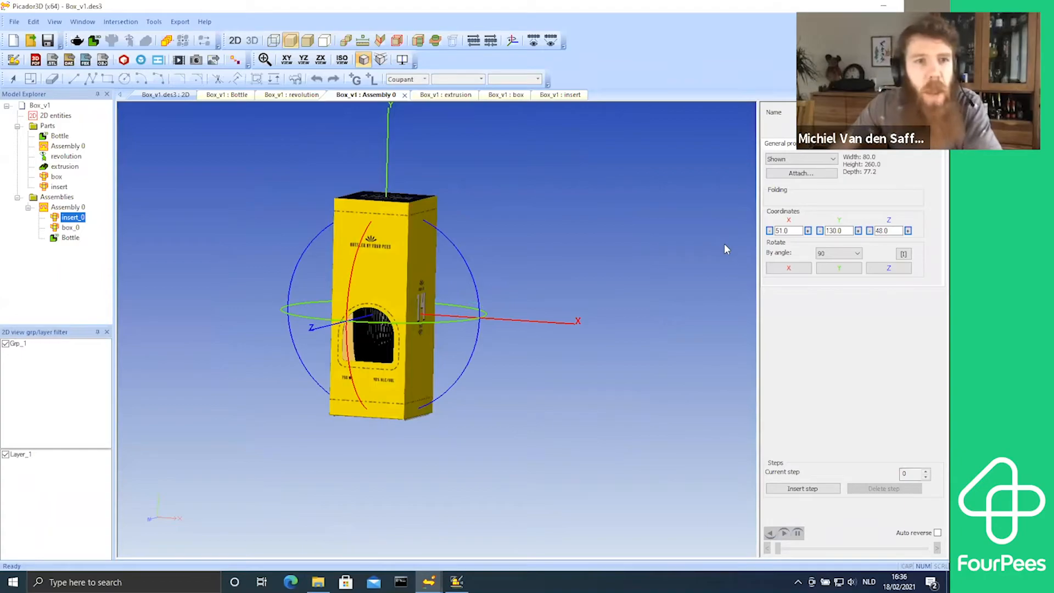
Step: Generate the intersection of the Bottle with the foldable solid insert_0 into group Grp_1 and open the 2D entities
click(419, 42)
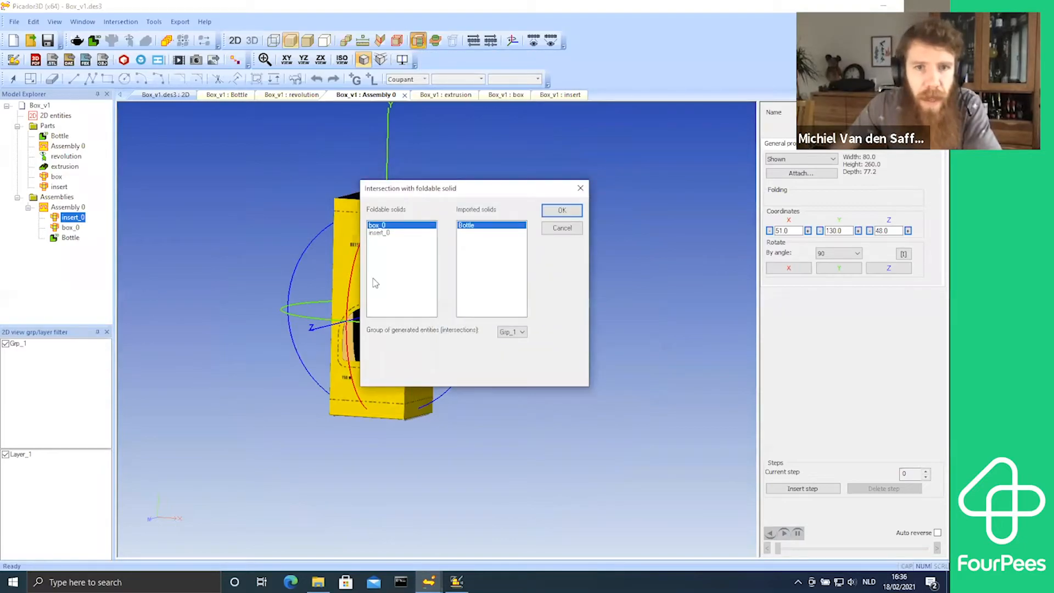
click(381, 233)
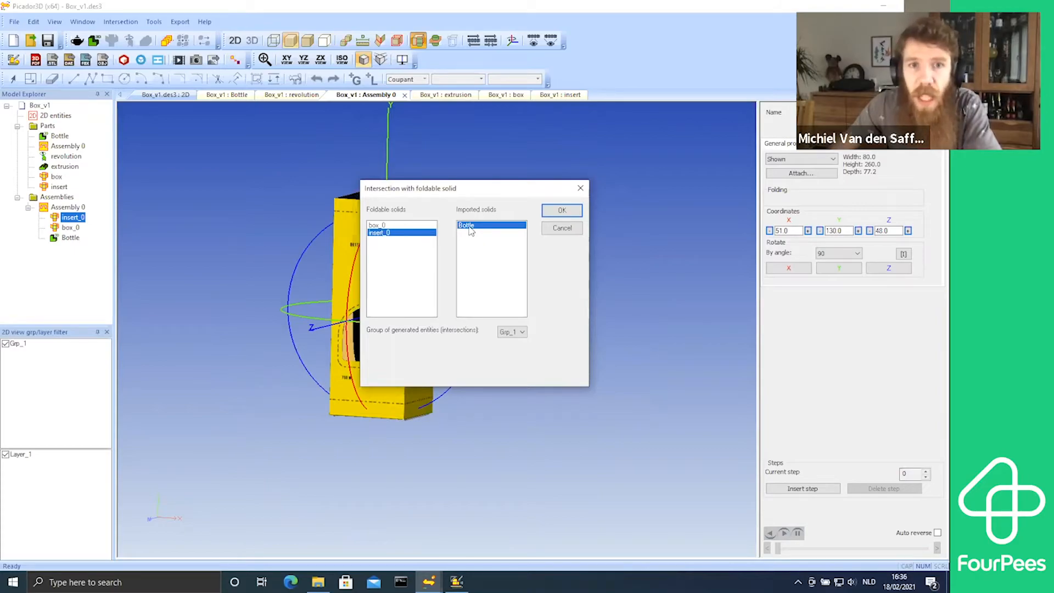
click(555, 212)
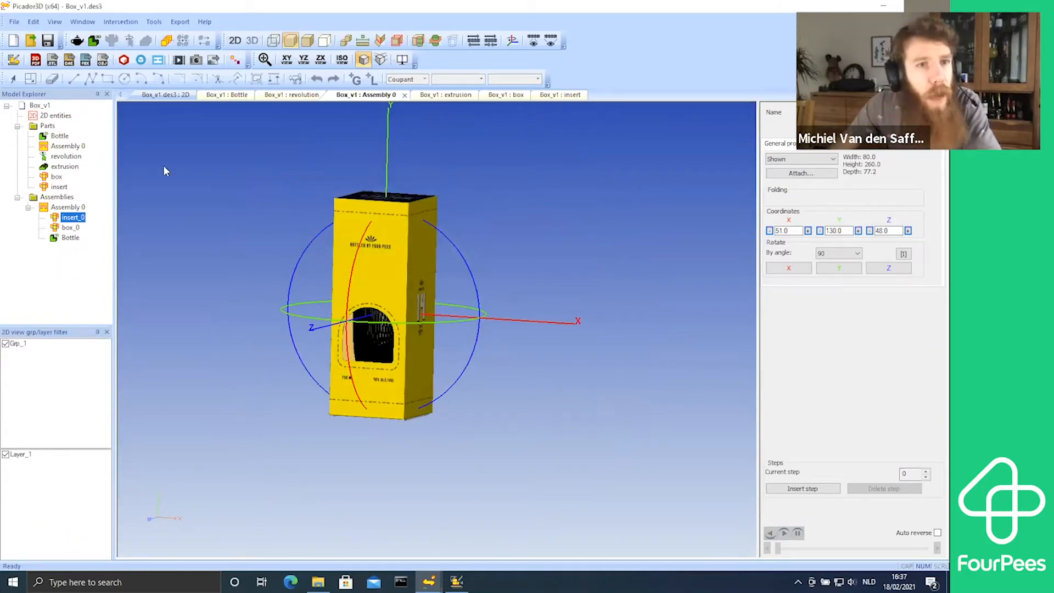
double_click(57, 115)
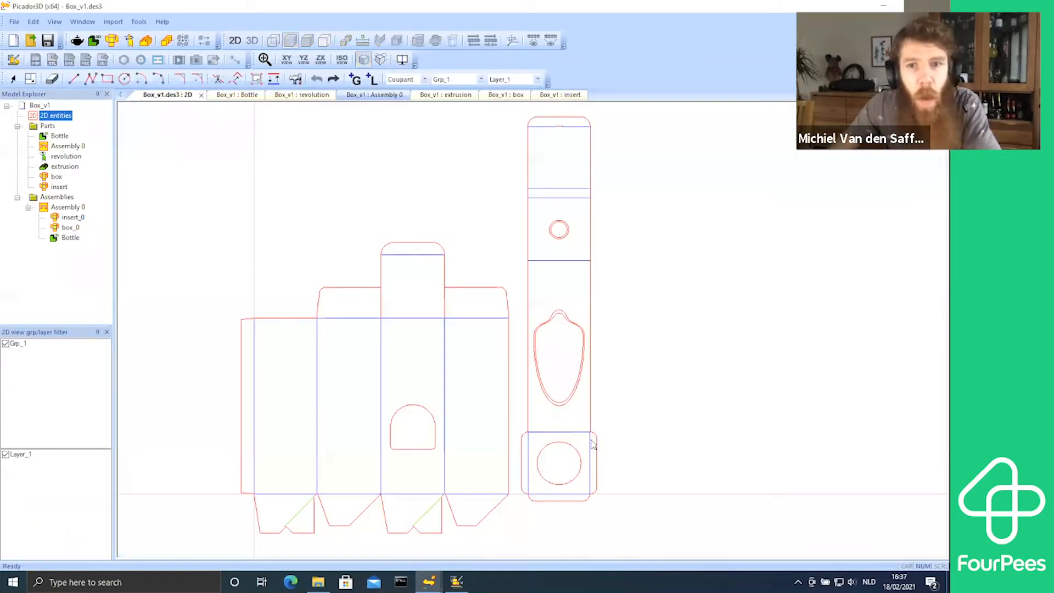
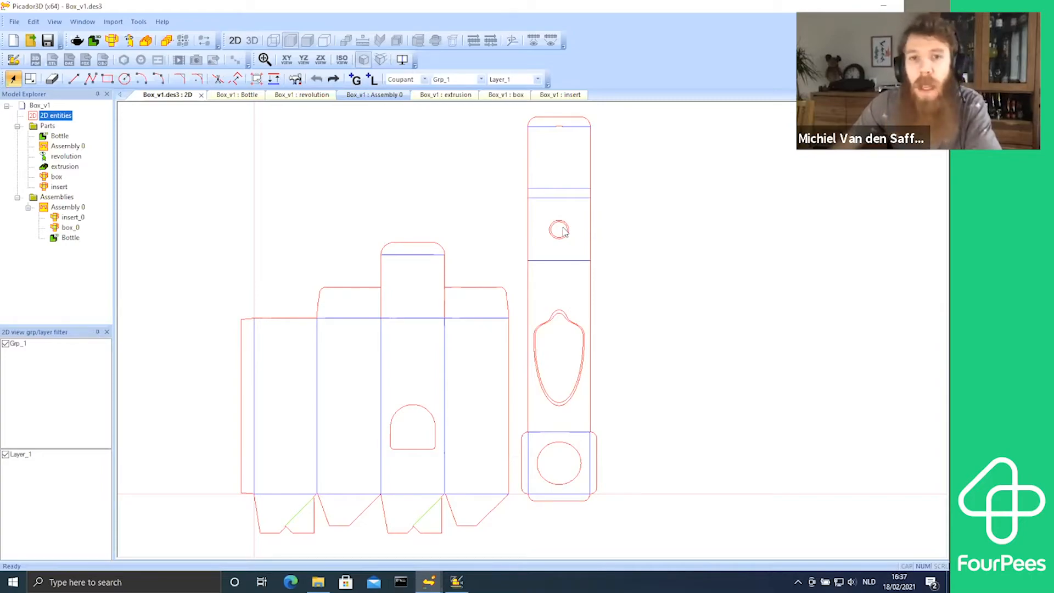
Step: Examine the bottle's intersection outlines on the insert's flat layout and compare them with the existing folded insert part
scroll(561, 231, up, 8)
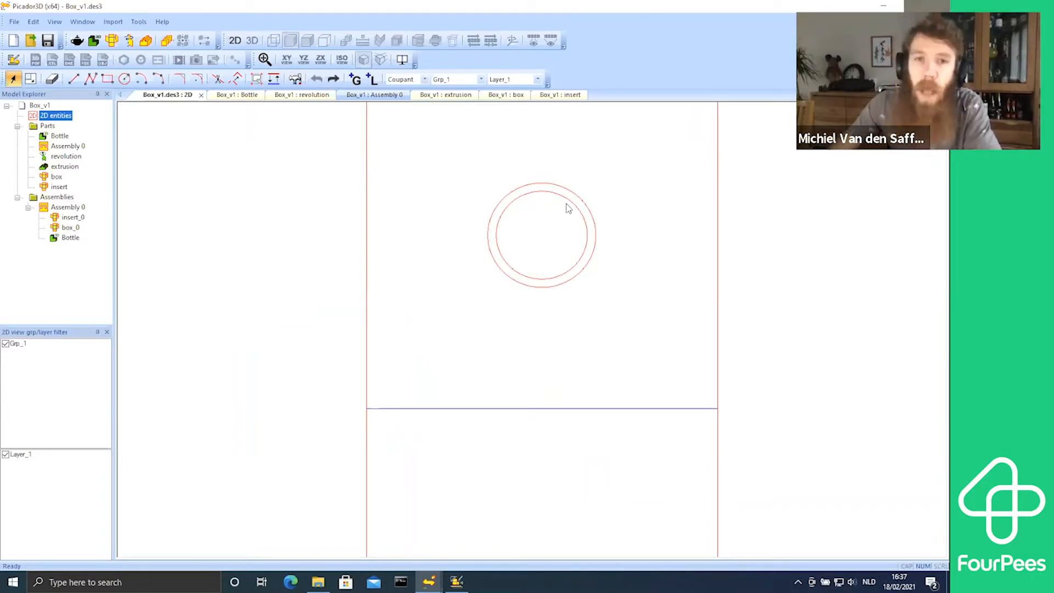
scroll(501, 276, down, 6)
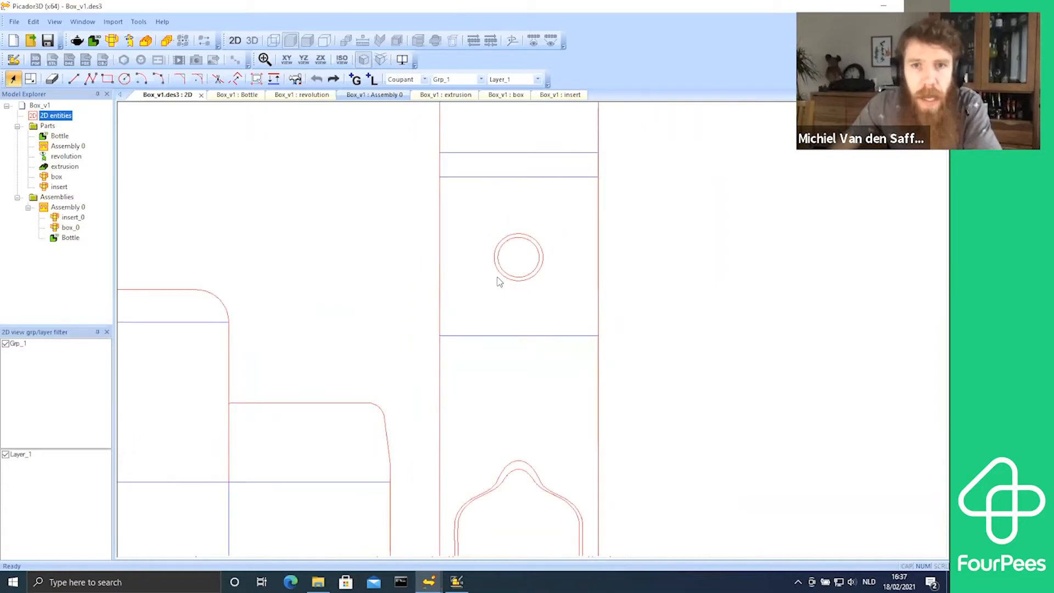
scroll(500, 282, down, 2)
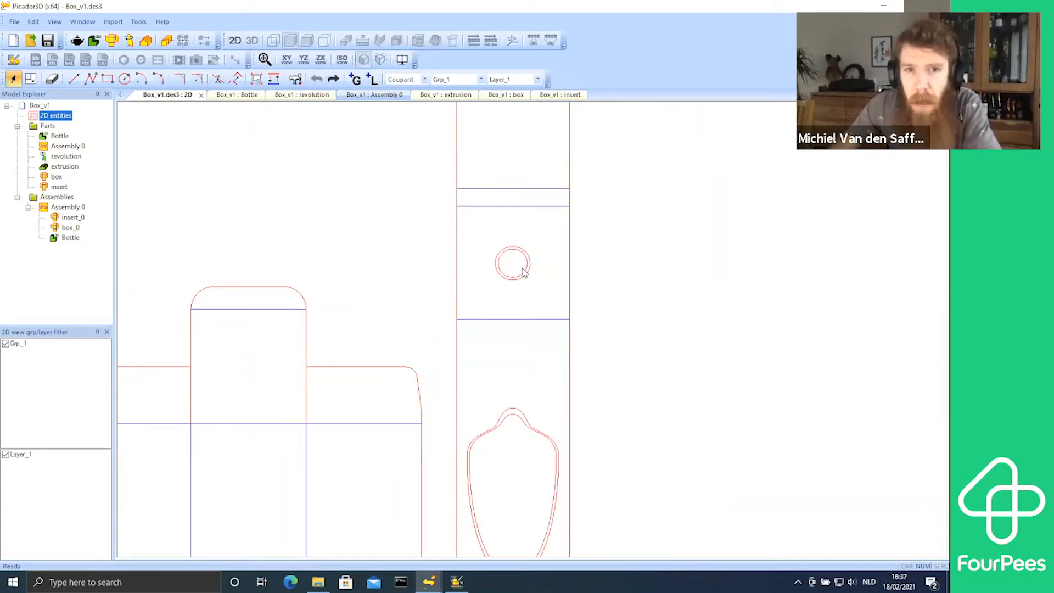
scroll(458, 388, down, 2)
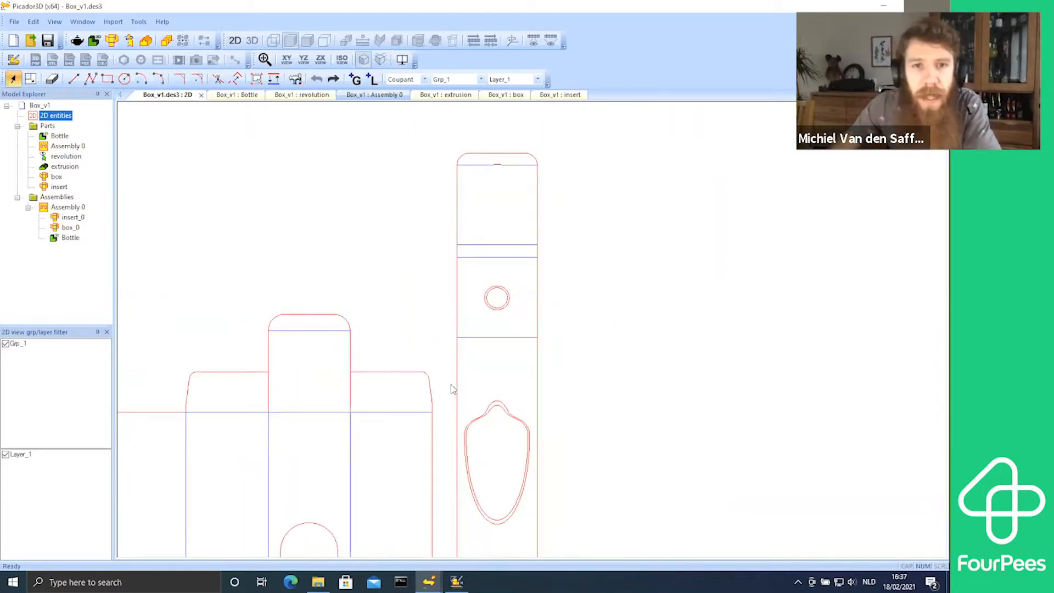
double_click(59, 186)
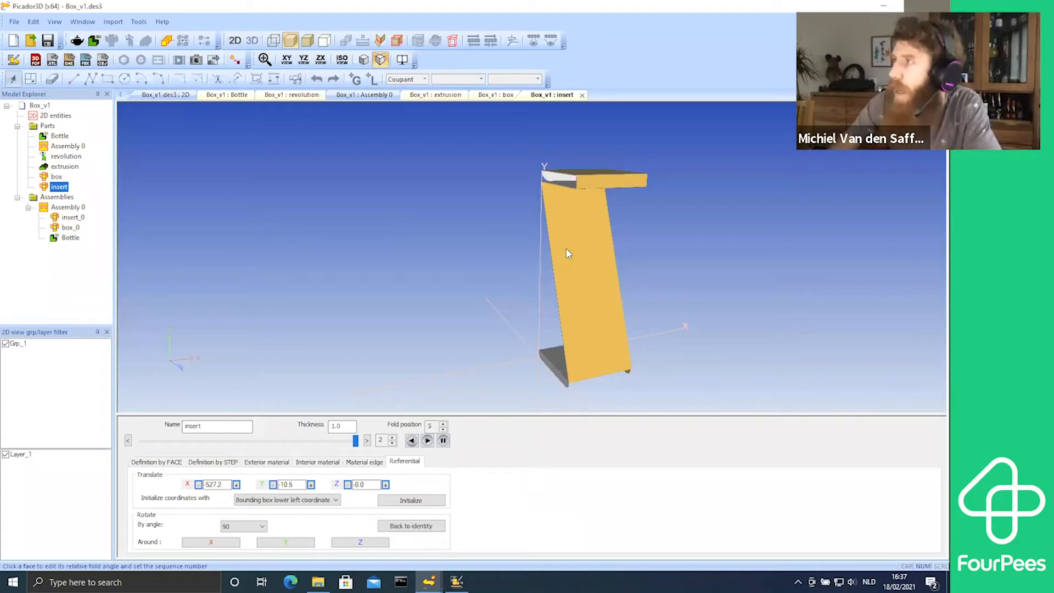
double_click(55, 116)
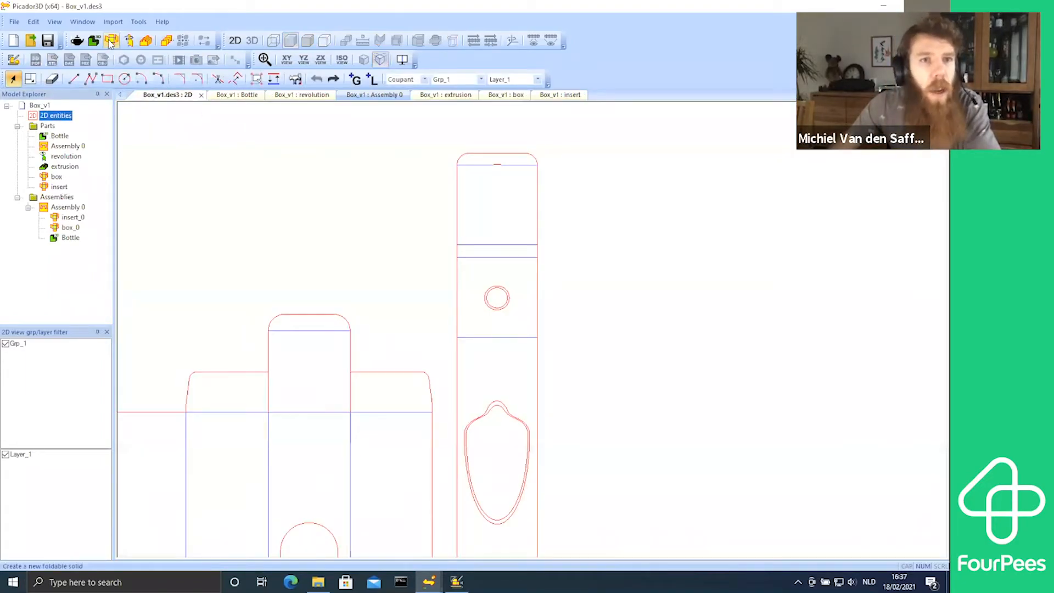
Step: Create a foldable solid named "insert with hole" from group Grp_1 and display it as a solid with edges
click(111, 41)
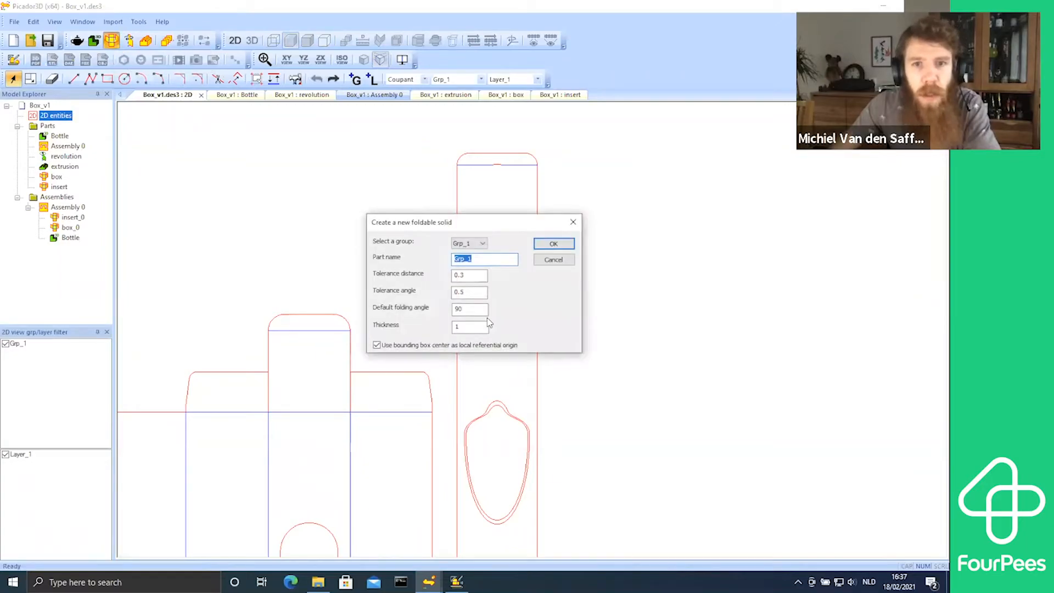
text(insert with hole)
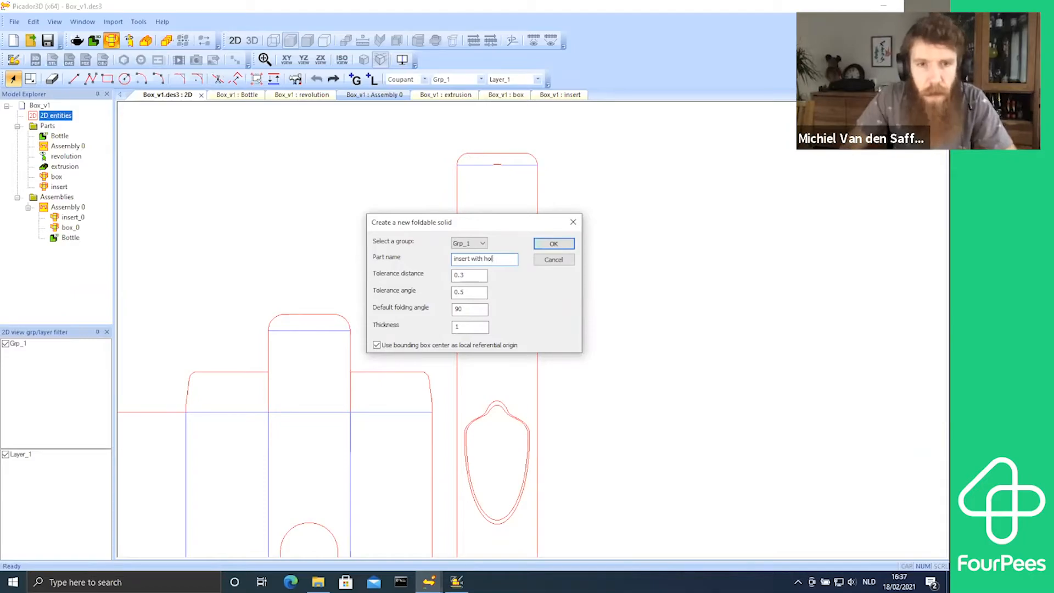
click(553, 244)
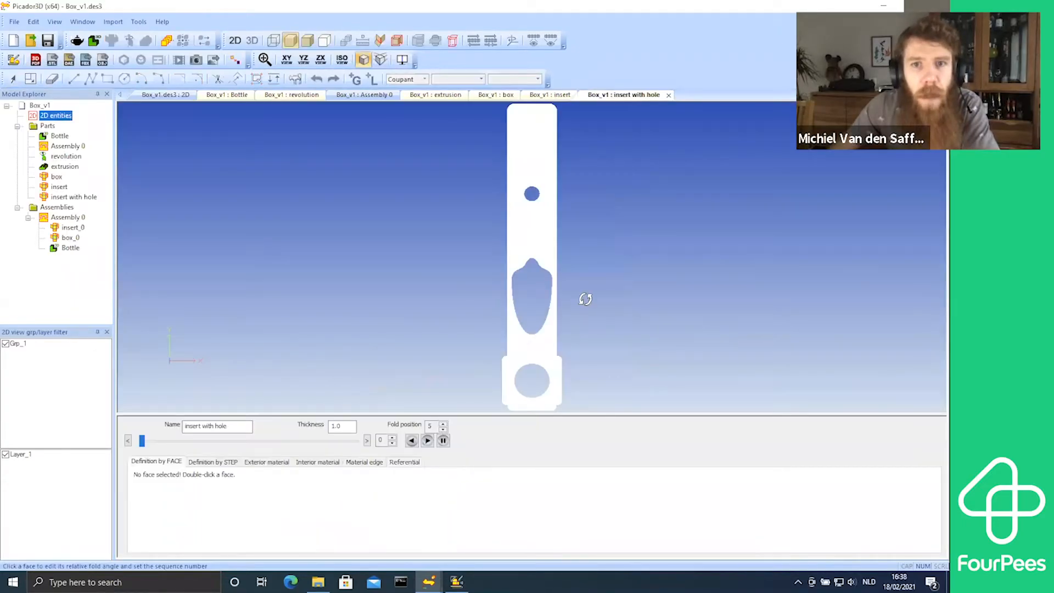
mouse_move(583, 301)
mouse_down()
mouse_move(533, 242)
mouse_move(501, 169)
mouse_move(403, 261)
mouse_move(435, 327)
mouse_move(499, 259)
mouse_move(468, 245)
mouse_move(468, 282)
mouse_move(477, 207)
mouse_move(584, 310)
mouse_up()
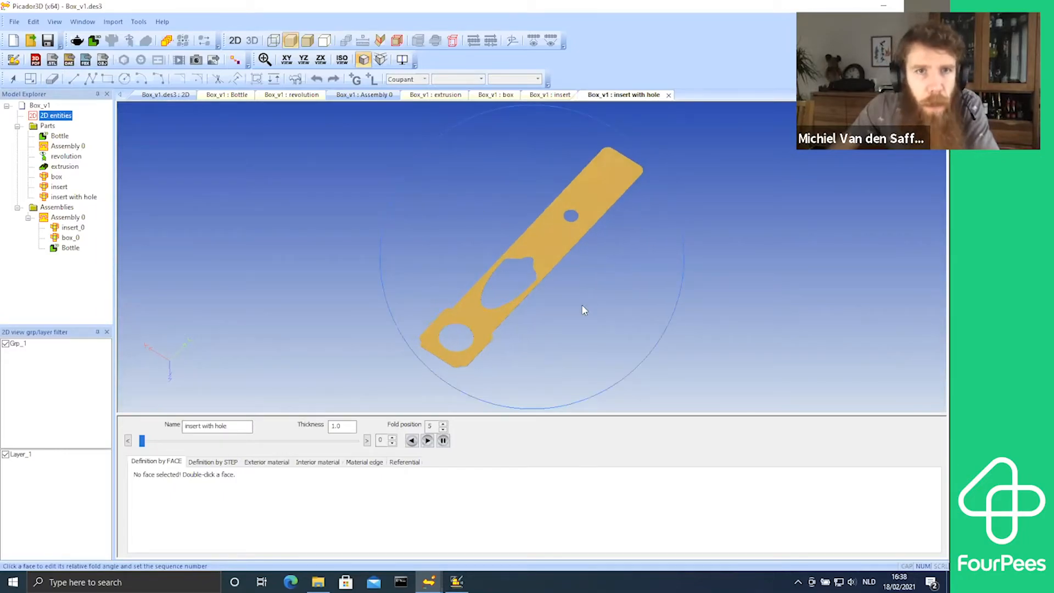
click(380, 59)
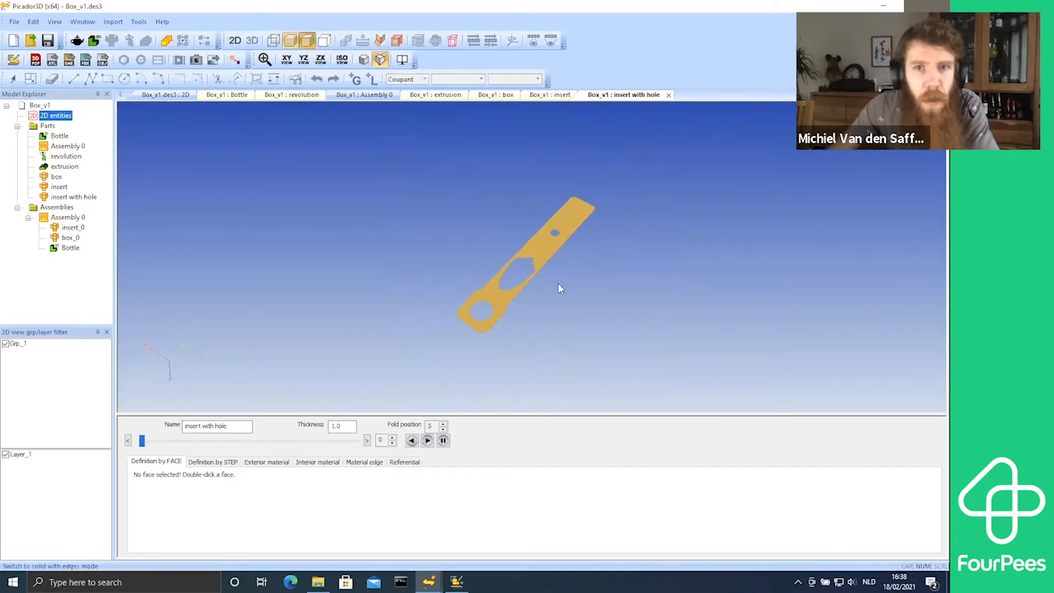
scroll(552, 315, up, 3)
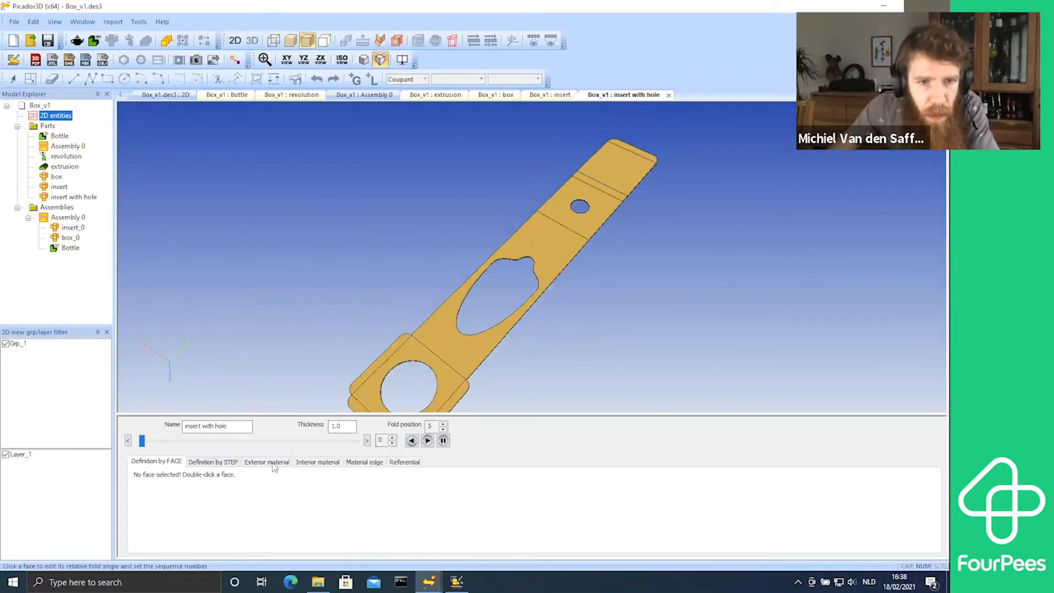
Step: Add a fold step to the new insert and fold the flaps around its base panel by 90°
click(213, 462)
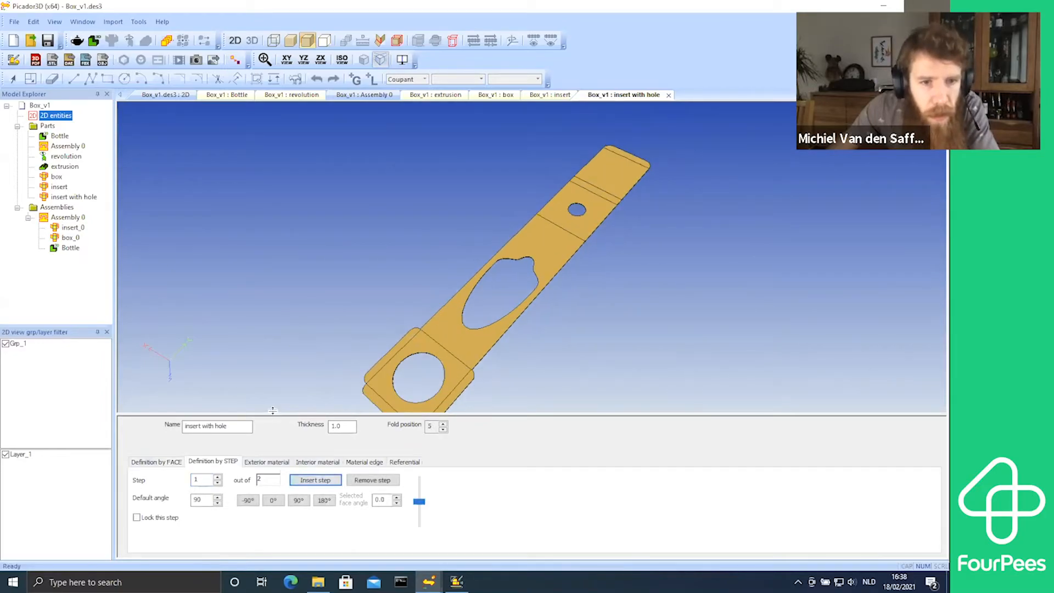
click(299, 500)
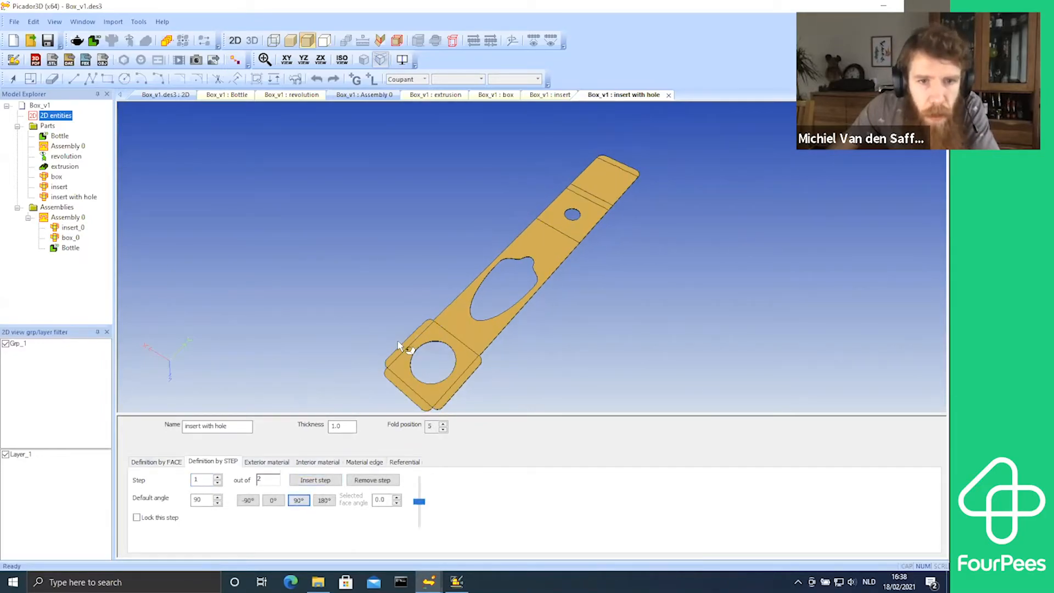
click(468, 372)
scroll(432, 361, down, 1)
scroll(438, 366, up, 2)
drag(440, 365, 360, 389)
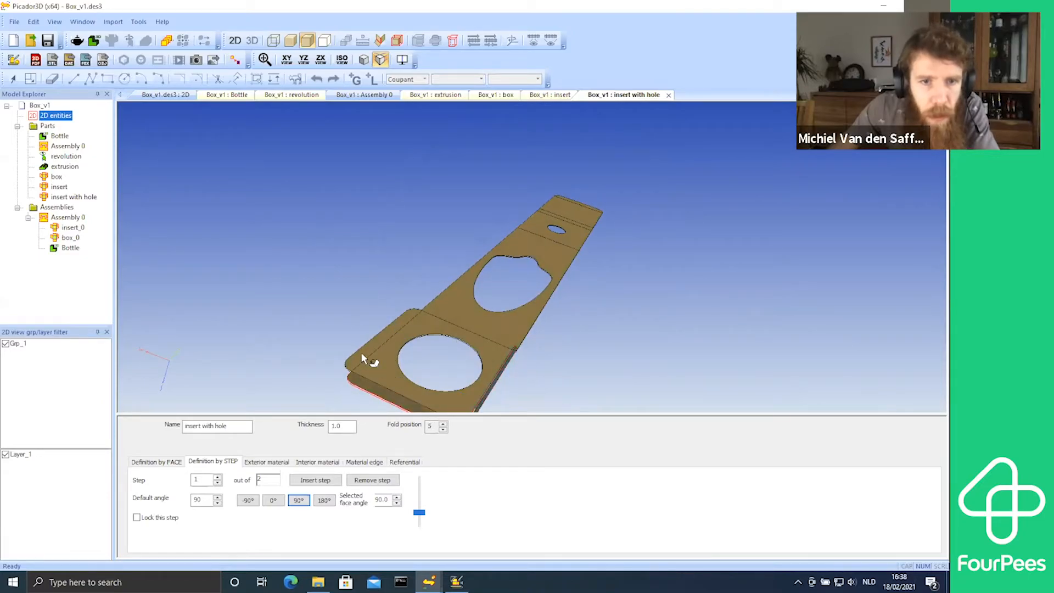
click(361, 350)
drag(606, 261, 404, 233)
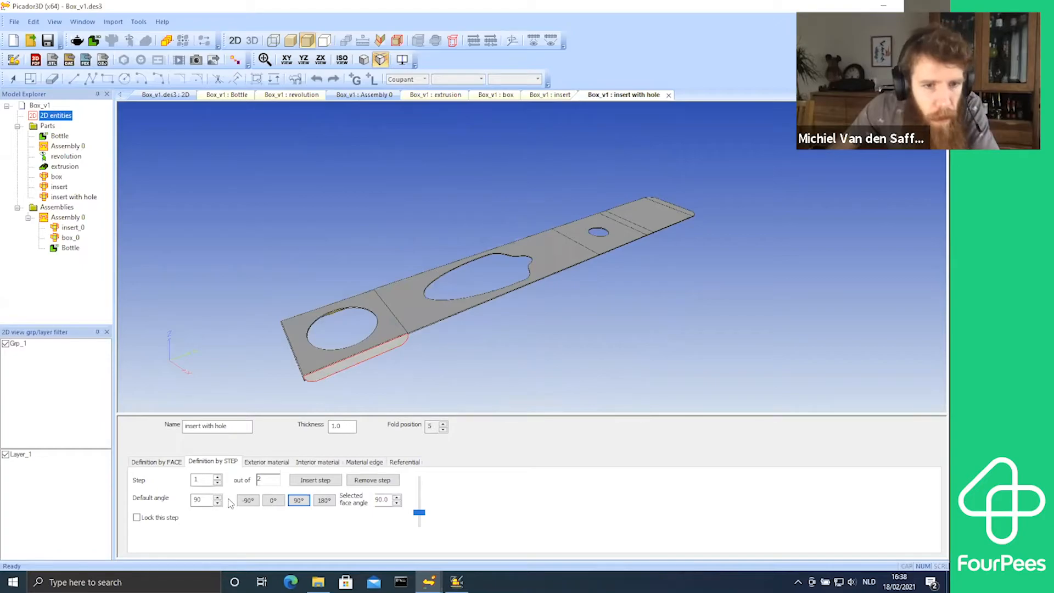
Step: Set the default fold angle to -111.5° and fold the long panel with the bottle-shaped cutout up from the base
drag(206, 499, 172, 502)
text(-)
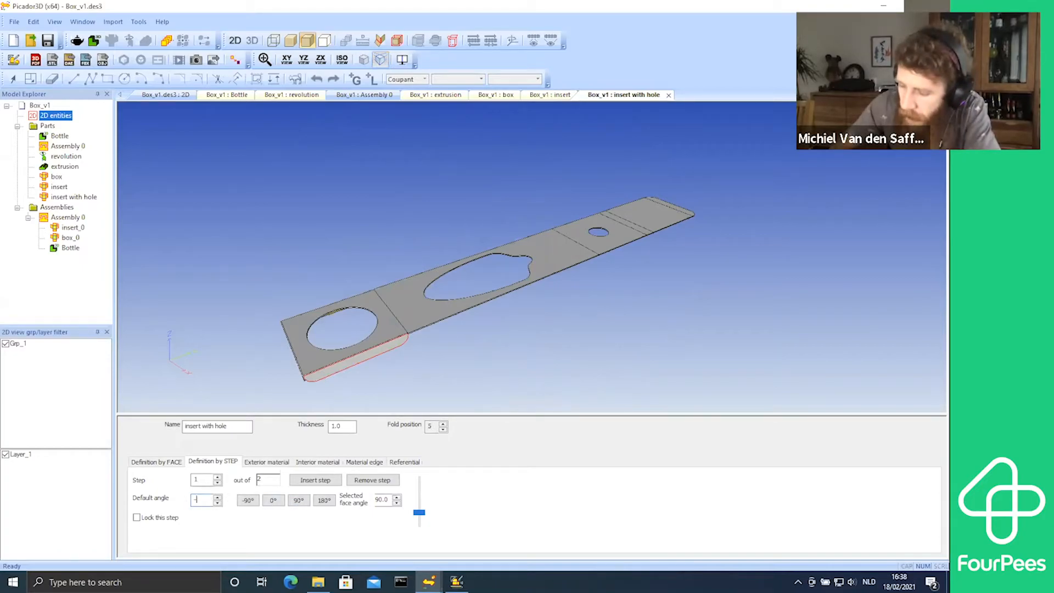
text(111.5)
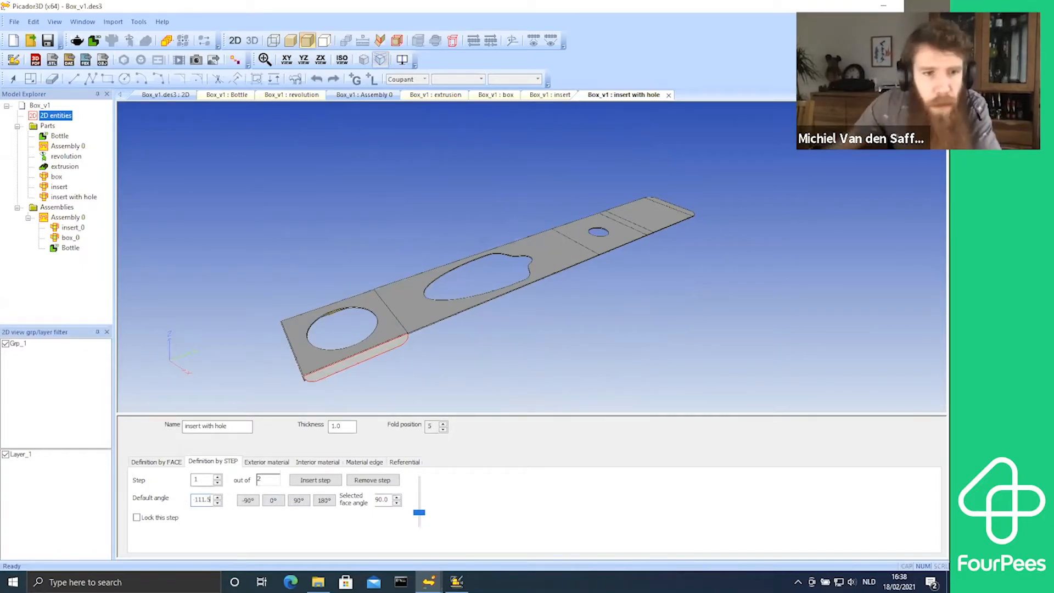
key(Return)
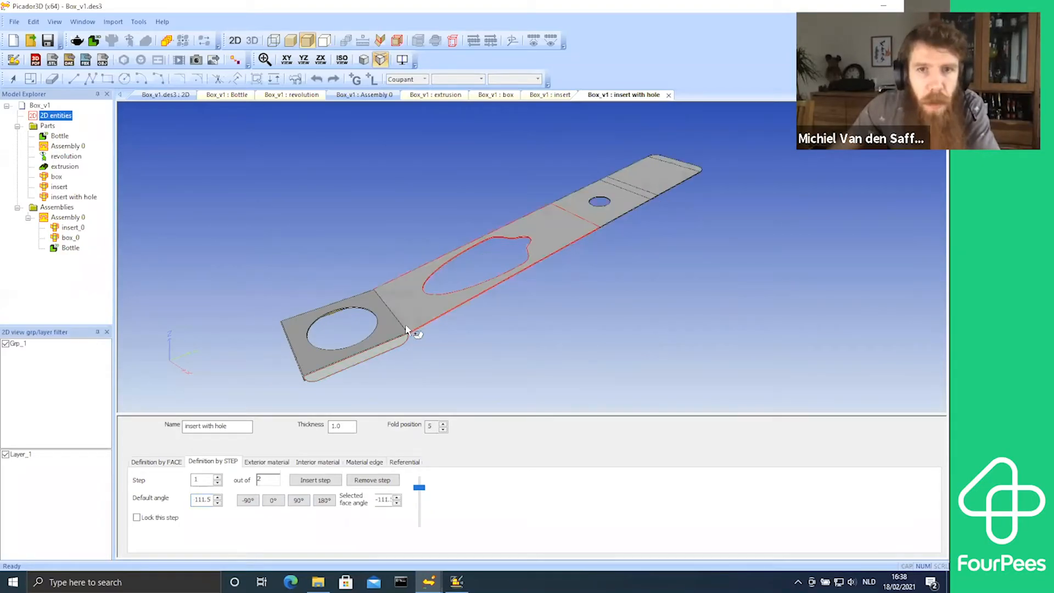
drag(404, 297, 407, 261)
Step: Set the default fold angle to 30° and fold the panel with the small round hole
click(196, 499)
click(197, 500)
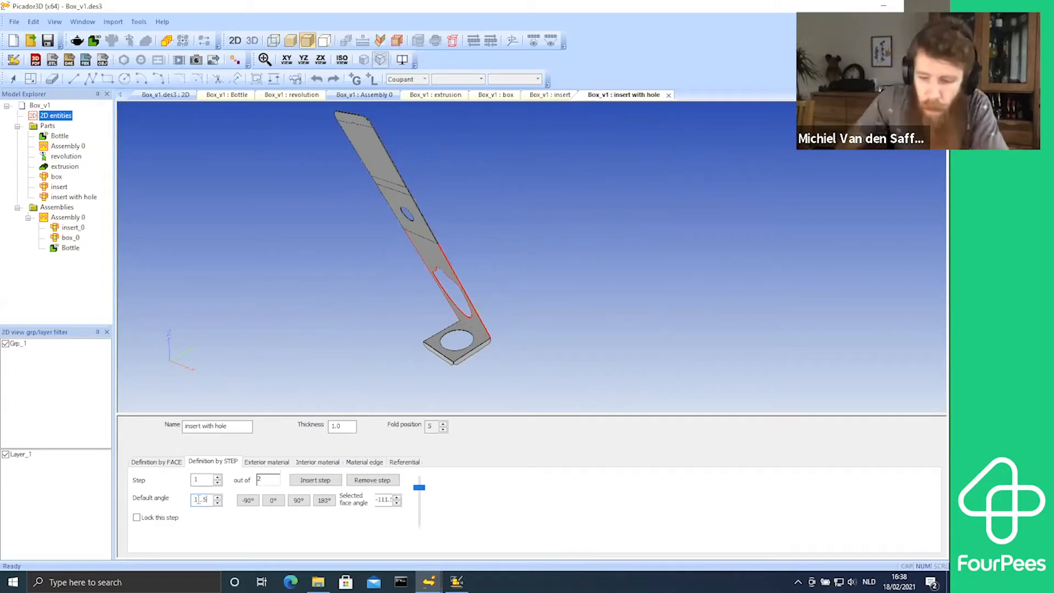
text(30)
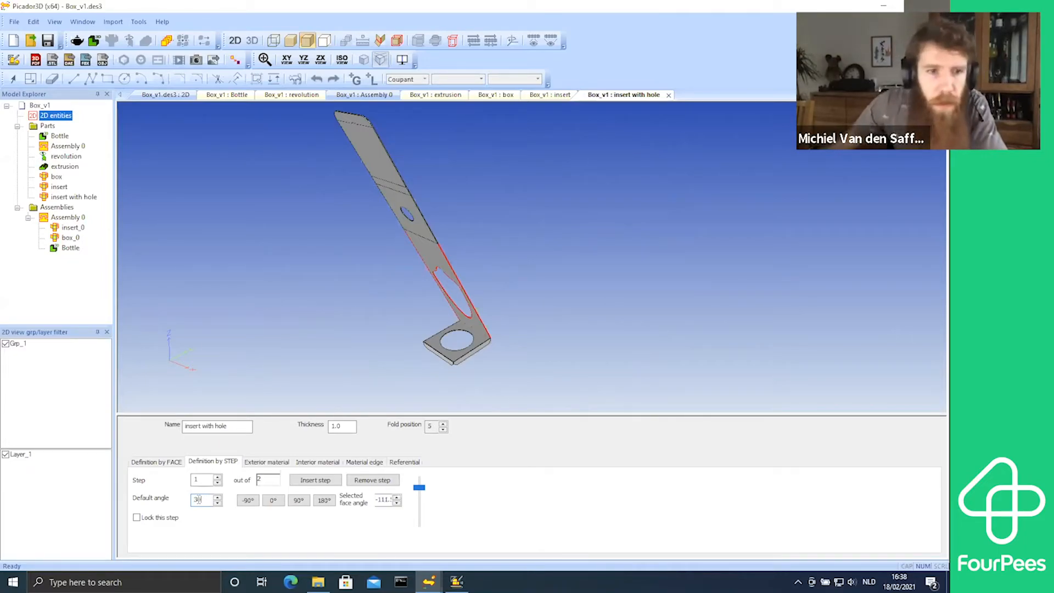
click(419, 227)
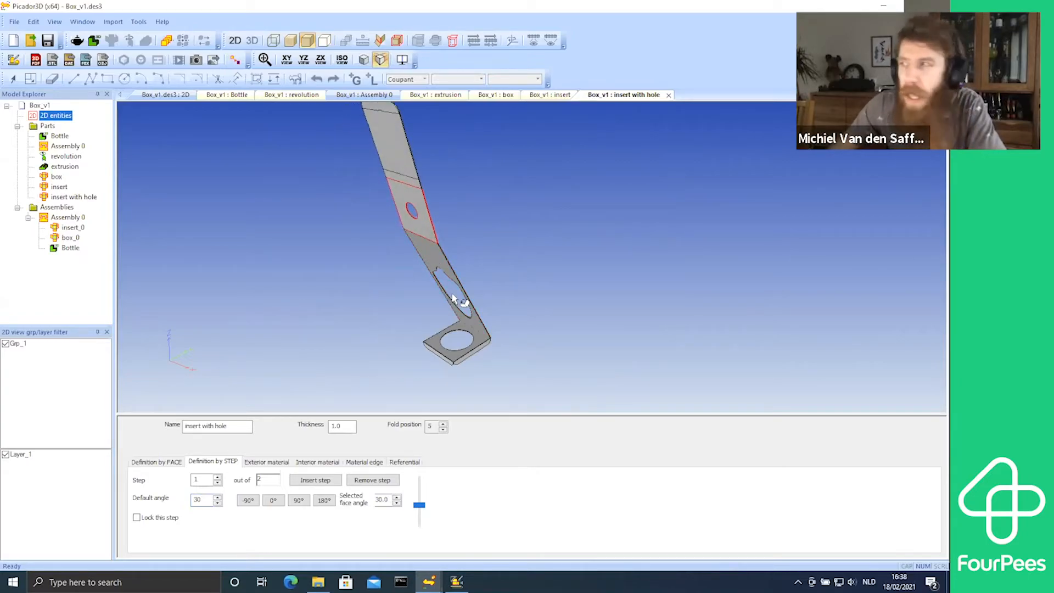
Step: Set the default fold angle to -90° and fold the faces beyond the small-hole panel back over it
middle_drag(449, 296, 482, 323)
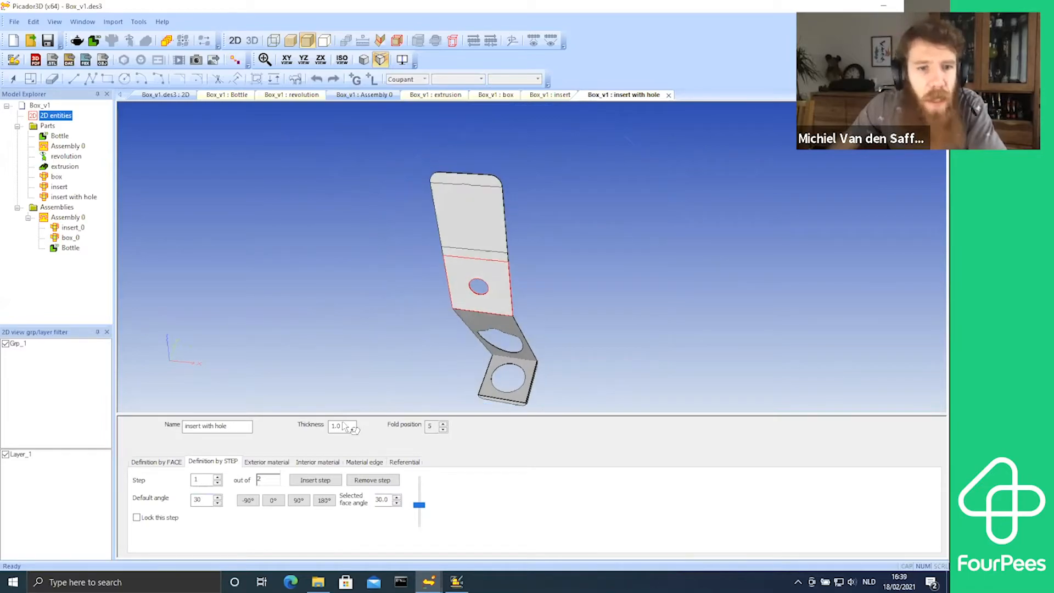
click(242, 501)
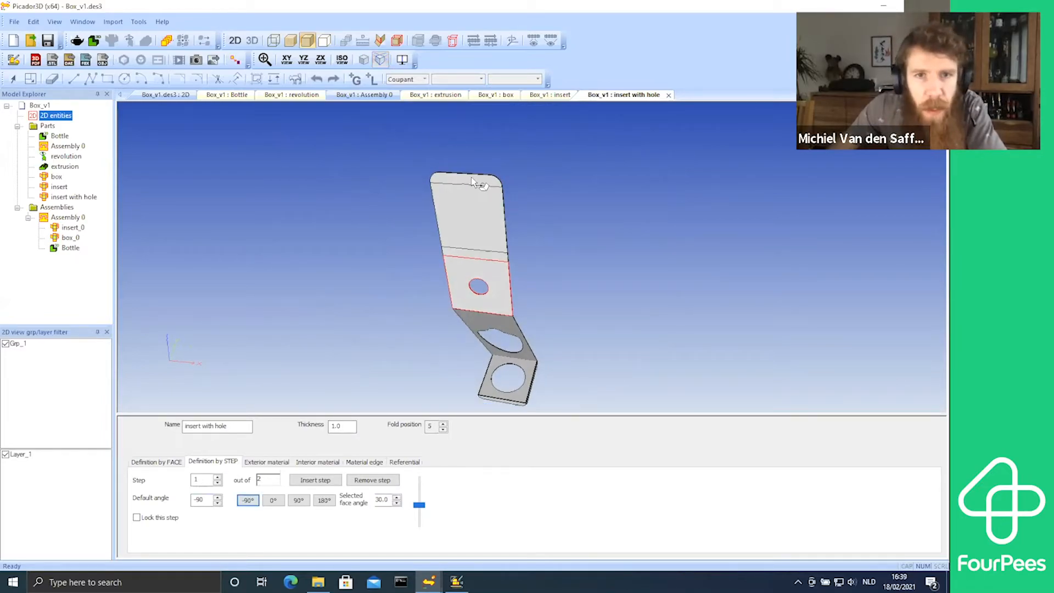
click(483, 251)
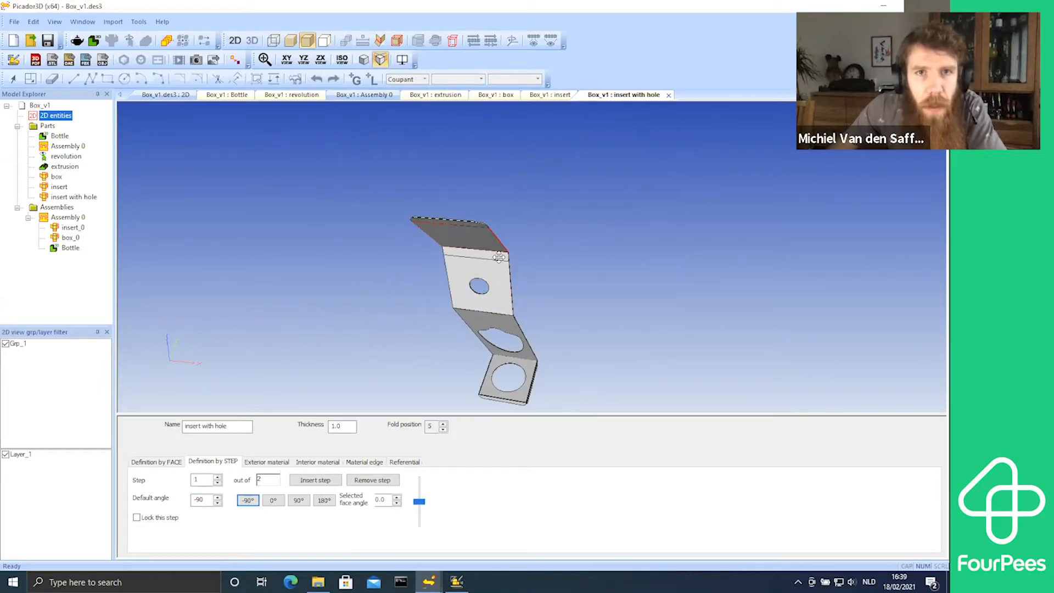
drag(479, 236, 458, 331)
drag(598, 277, 596, 266)
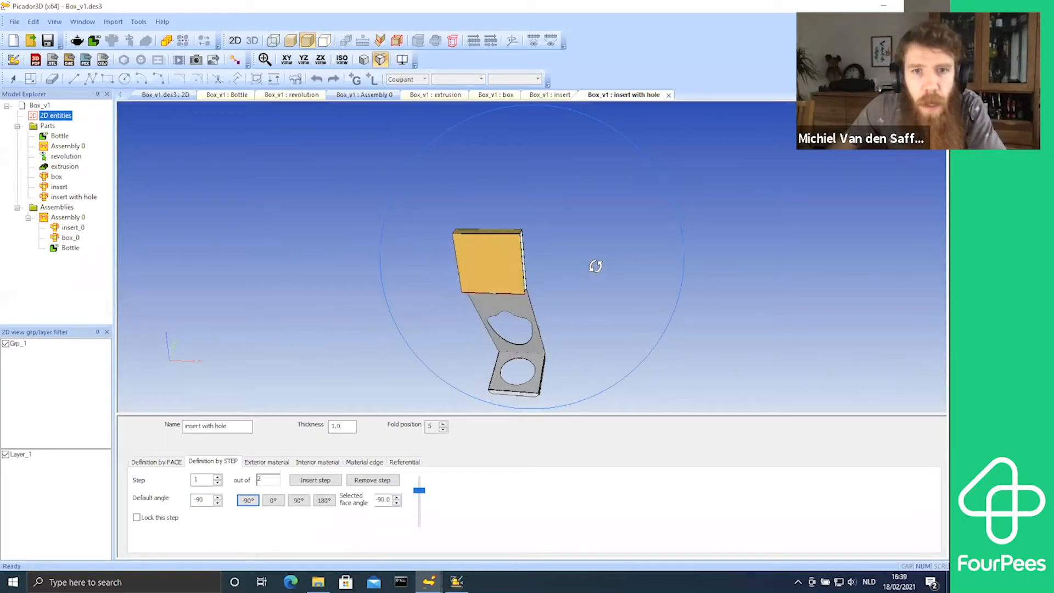
Step: Insert a second fold step and fold the small-hole panel by 111.5° in it
click(332, 481)
drag(474, 279, 306, 351)
drag(208, 500, 182, 502)
text(11.5)
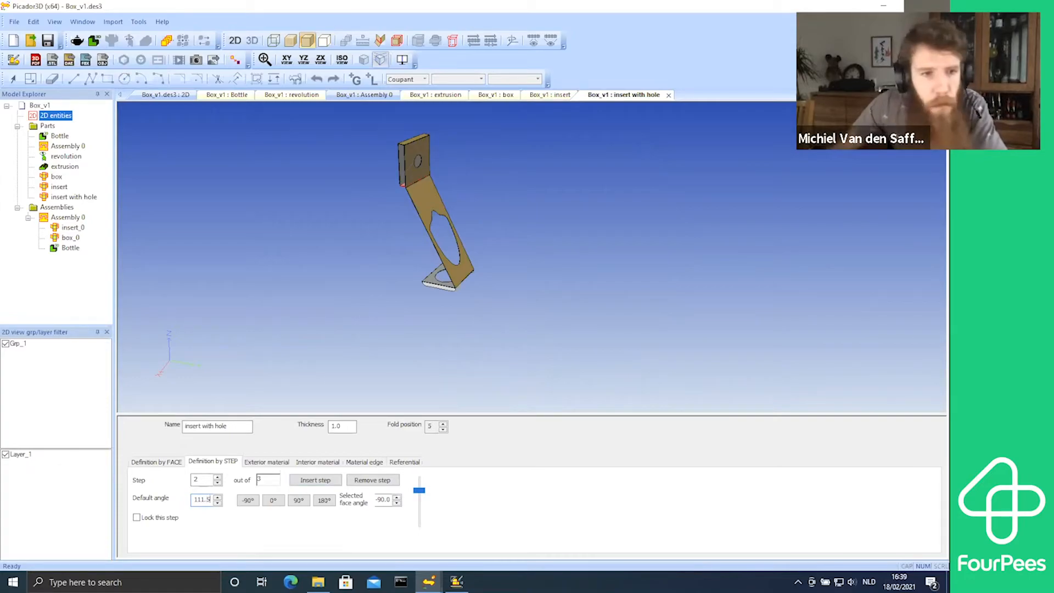
key(Return)
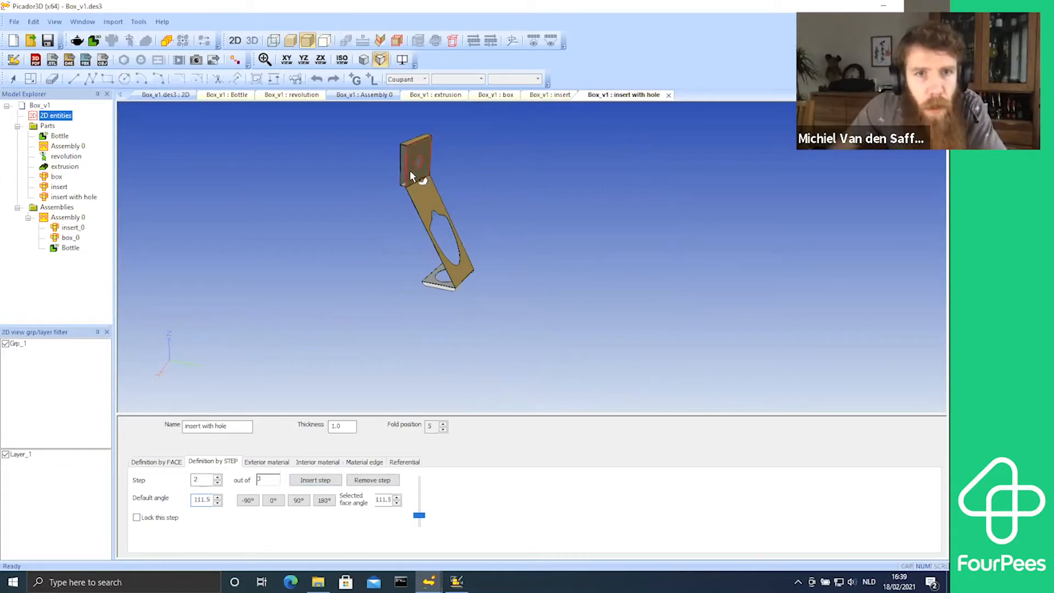
Step: Remove the surplus third fold step from the new insert
mouse_move(469, 237)
mouse_down()
mouse_move(479, 239)
mouse_move(476, 299)
mouse_up()
scroll(474, 299, up, 1)
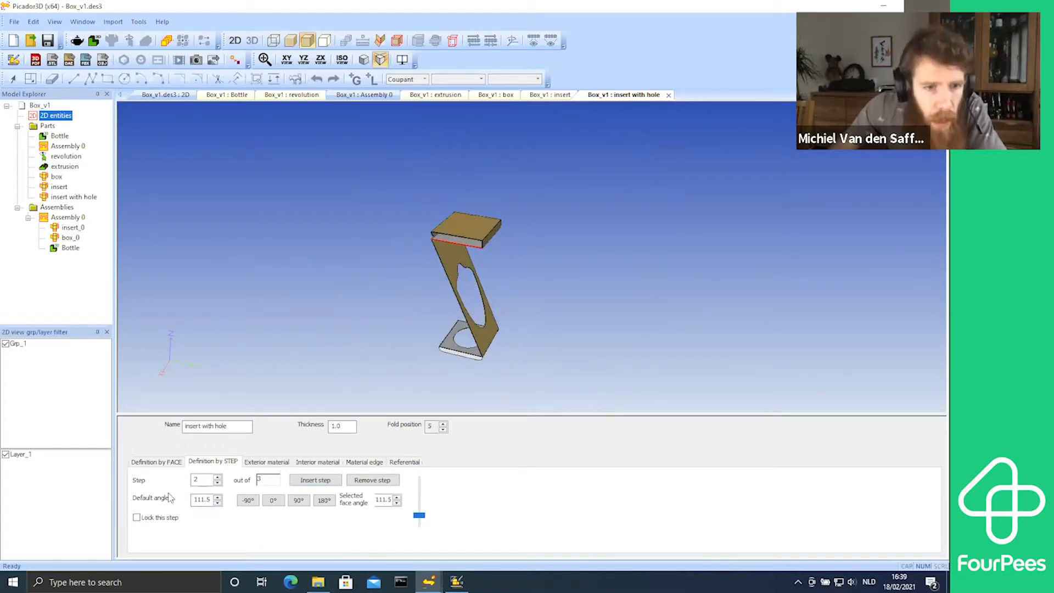
click(218, 478)
click(360, 480)
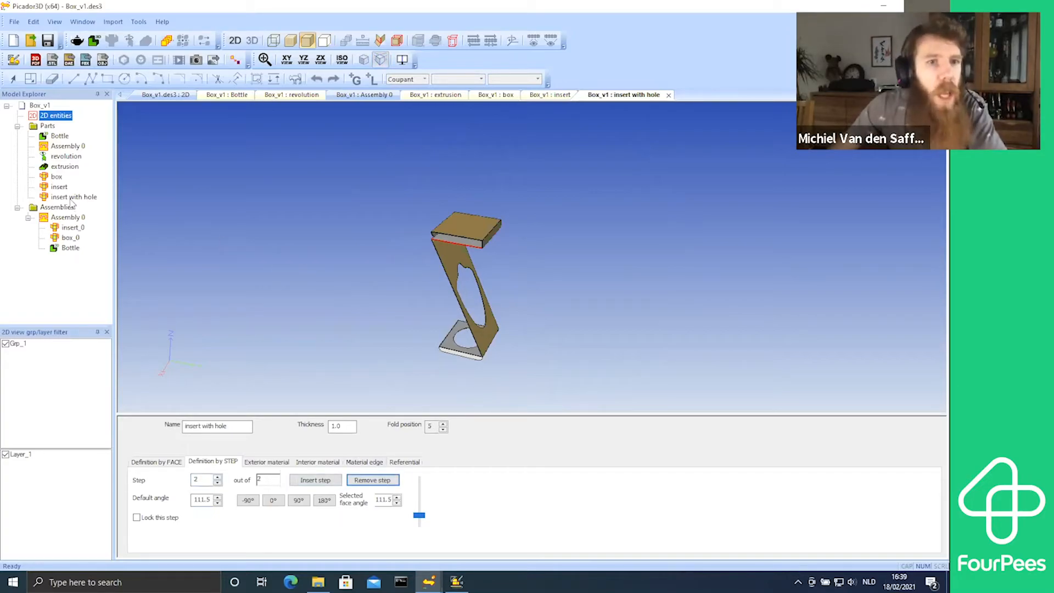
Step: Initialize the fully folded insert's referential using the bounding box lower left coordinate
click(402, 463)
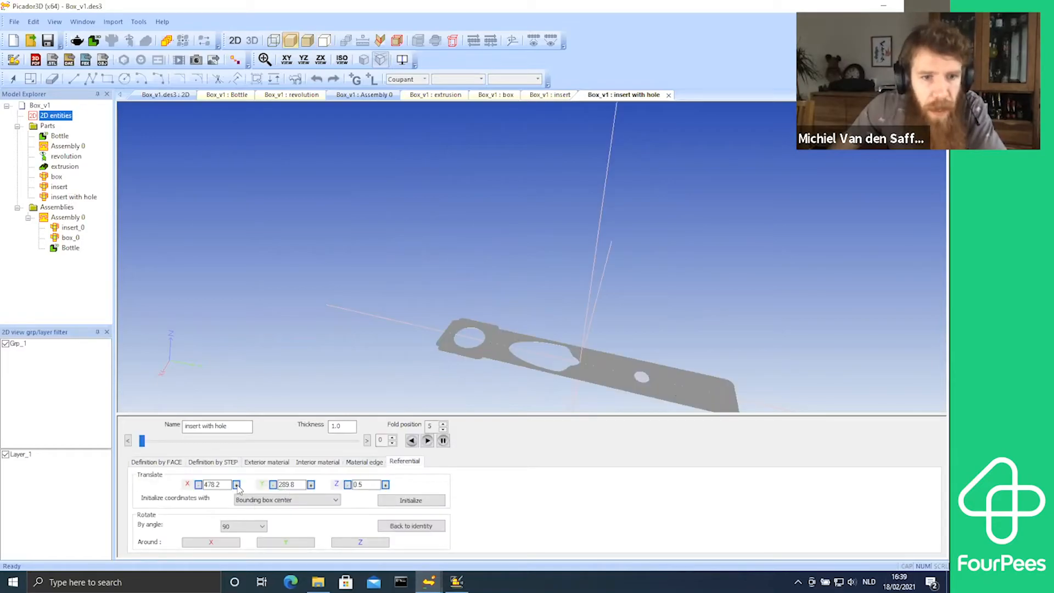
drag(143, 440, 382, 446)
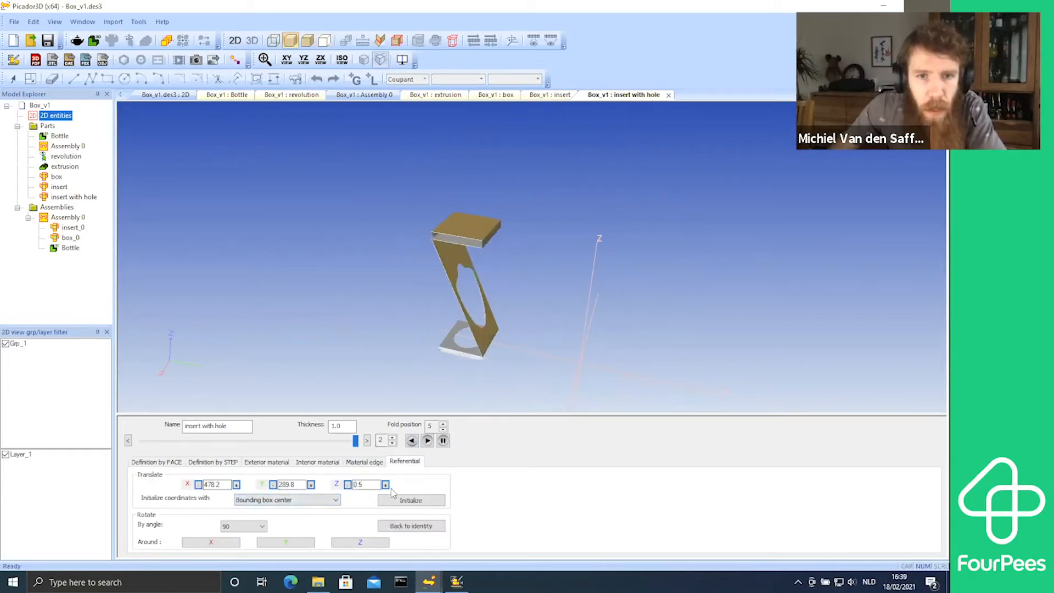
click(336, 501)
click(323, 516)
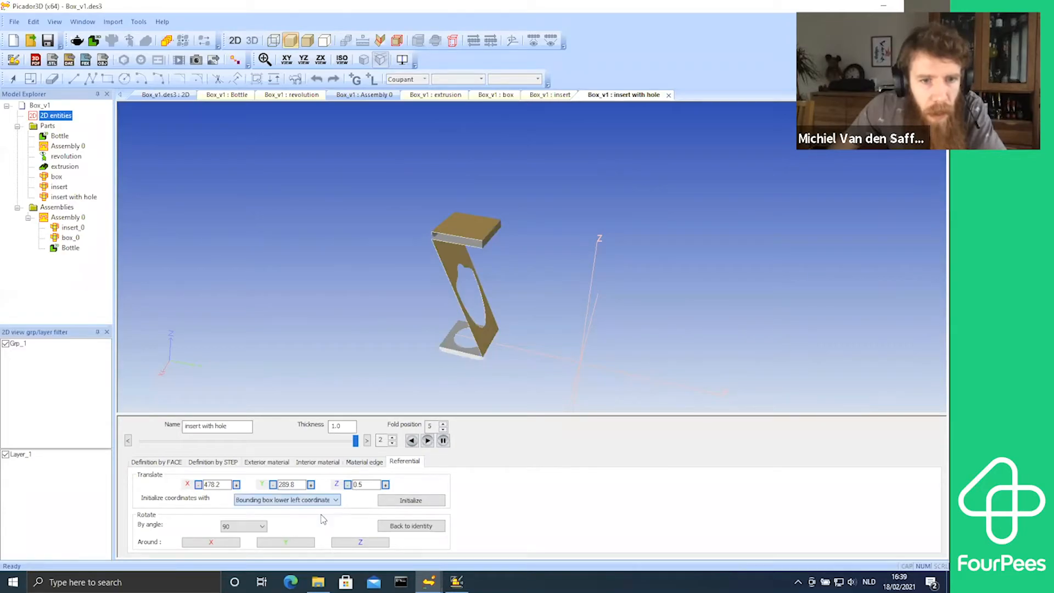
click(399, 502)
Step: Rotate the folded insert in 90° increments around X to stand it upright, and turn it 180° around Y
middle_drag(581, 363, 476, 214)
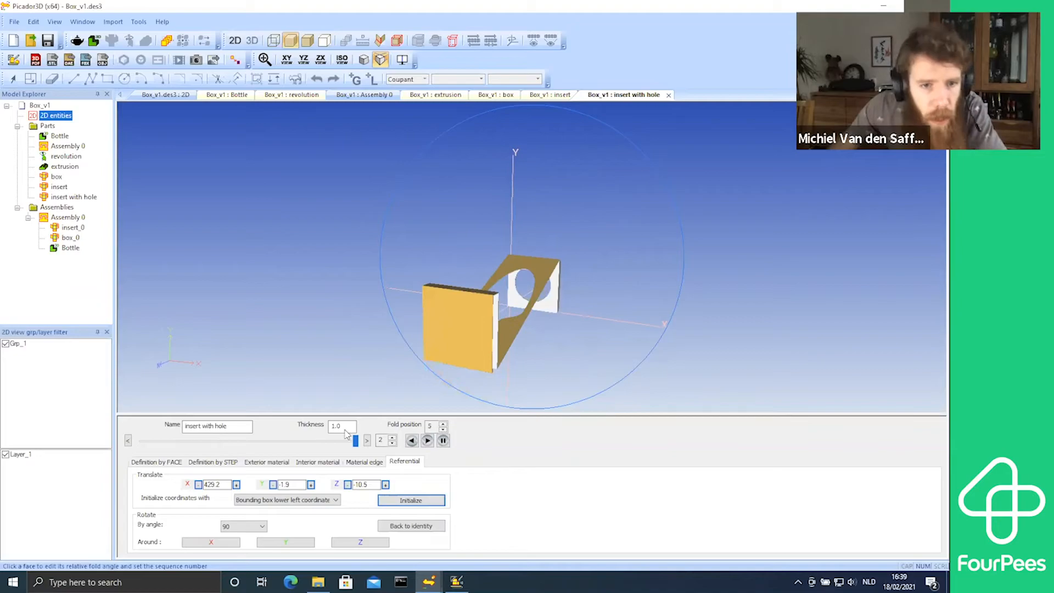
click(229, 542)
click(230, 542)
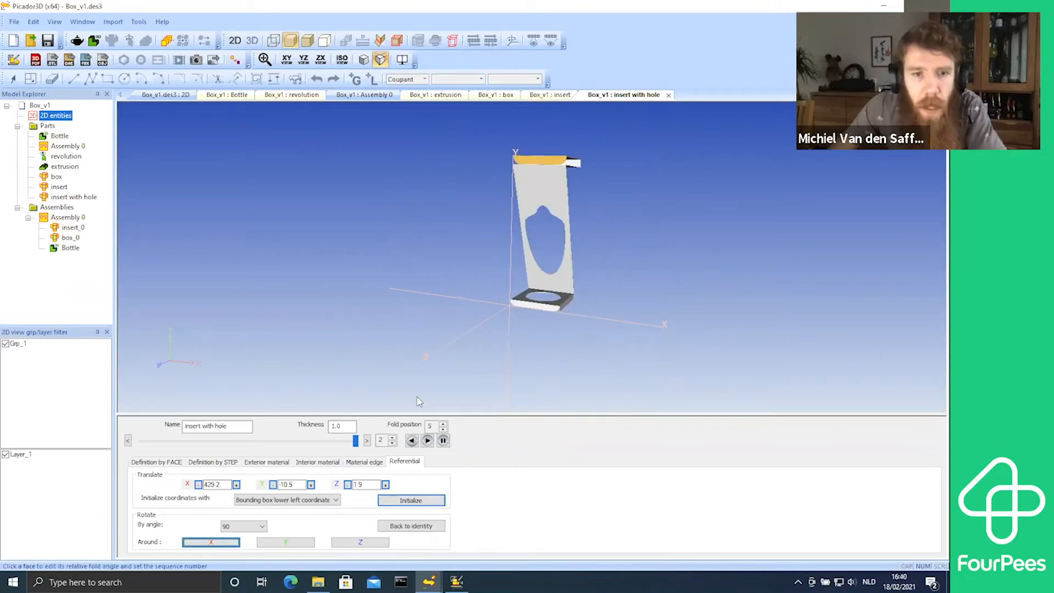
click(296, 541)
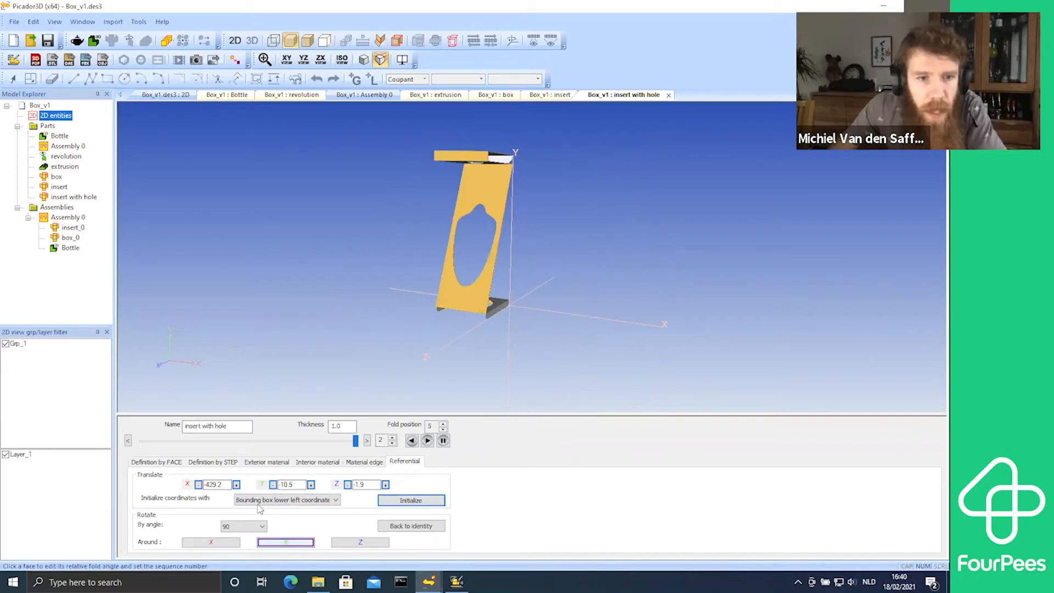
Step: Set the insert's X translation to -529.2 in its referential
click(209, 486)
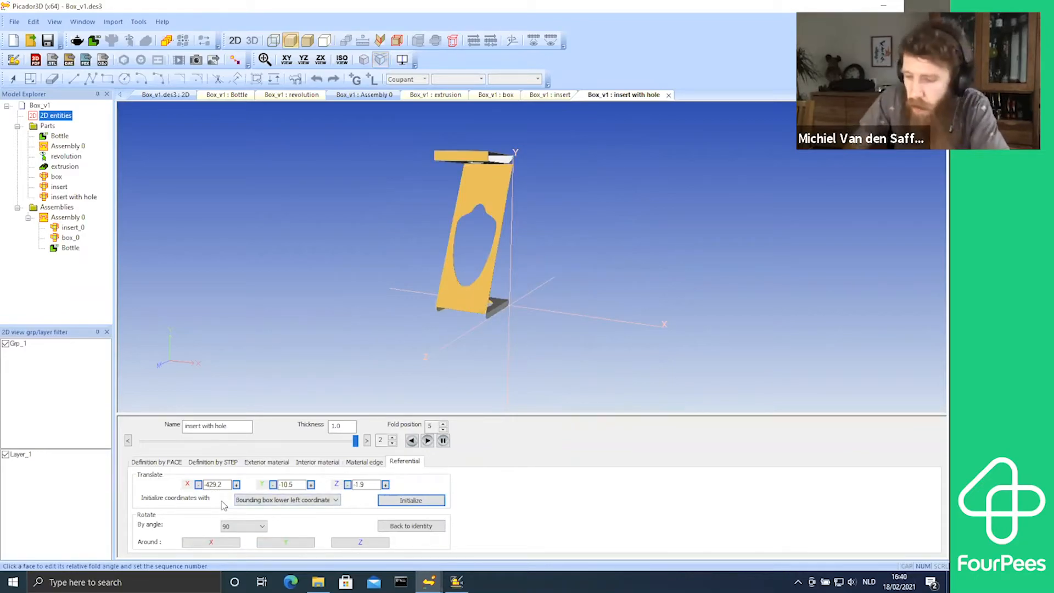
key(BackSpace)
text(5)
middle_drag(588, 293, 596, 220)
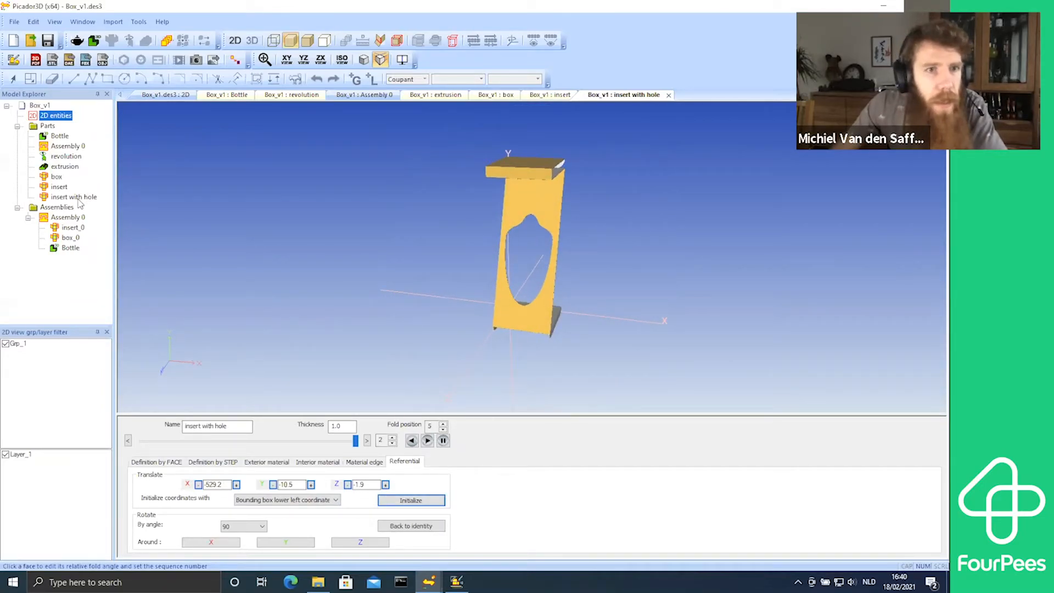
Step: Add the insert with hole to Assembly 0
mouse_move(76, 199)
mouse_down()
mouse_move(90, 221)
mouse_move(80, 220)
mouse_up()
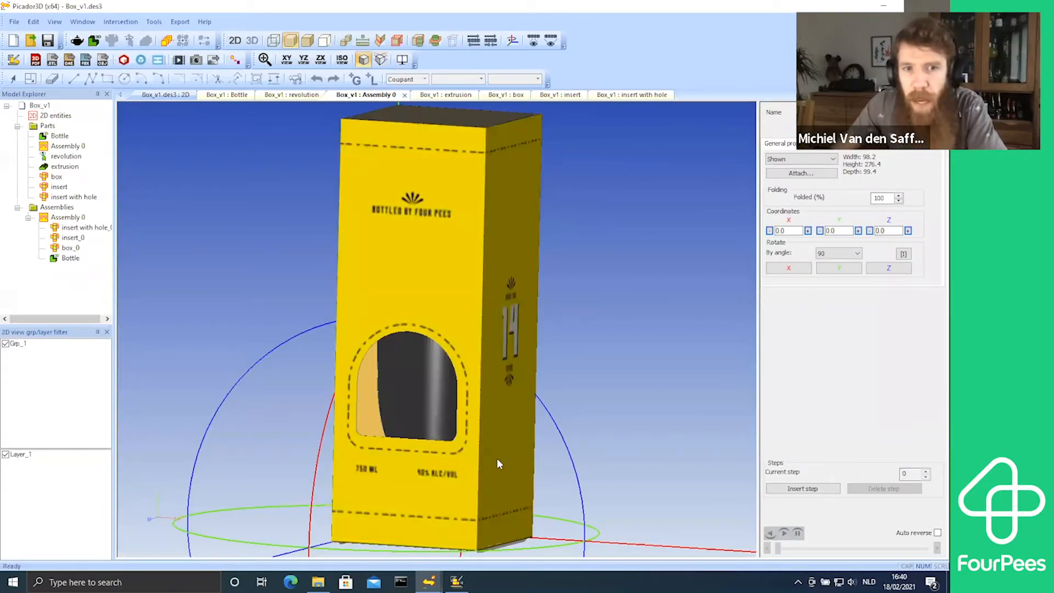
scroll(484, 416, up, 1)
scroll(485, 419, down, 4)
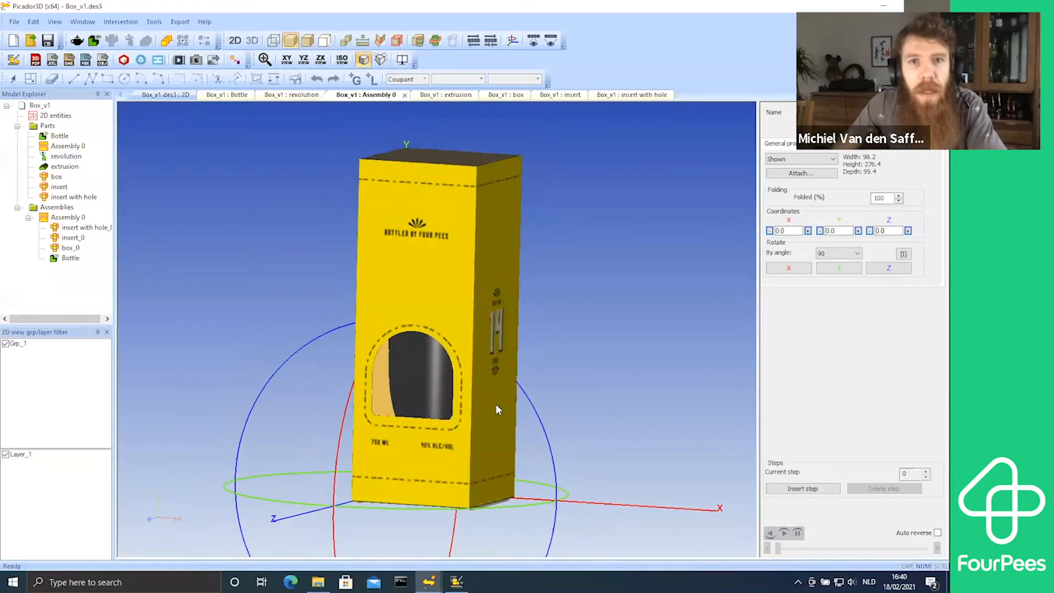
middle_drag(507, 432, 529, 412)
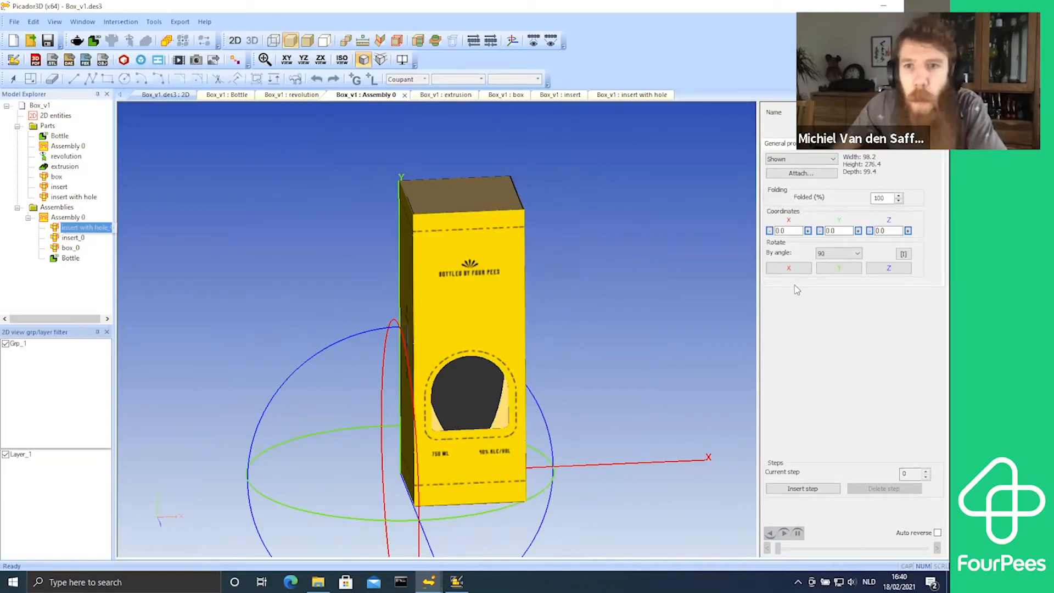
Step: Set the Y coordinate of the insert with hole to -1.0 in the assembly
click(819, 230)
click(819, 231)
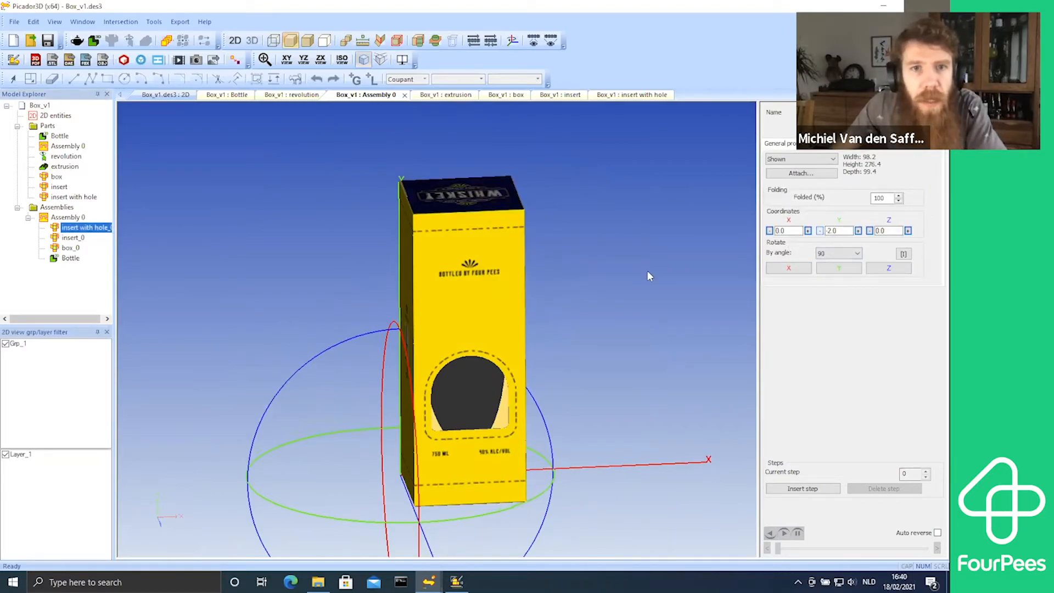
click(858, 230)
drag(636, 357, 621, 372)
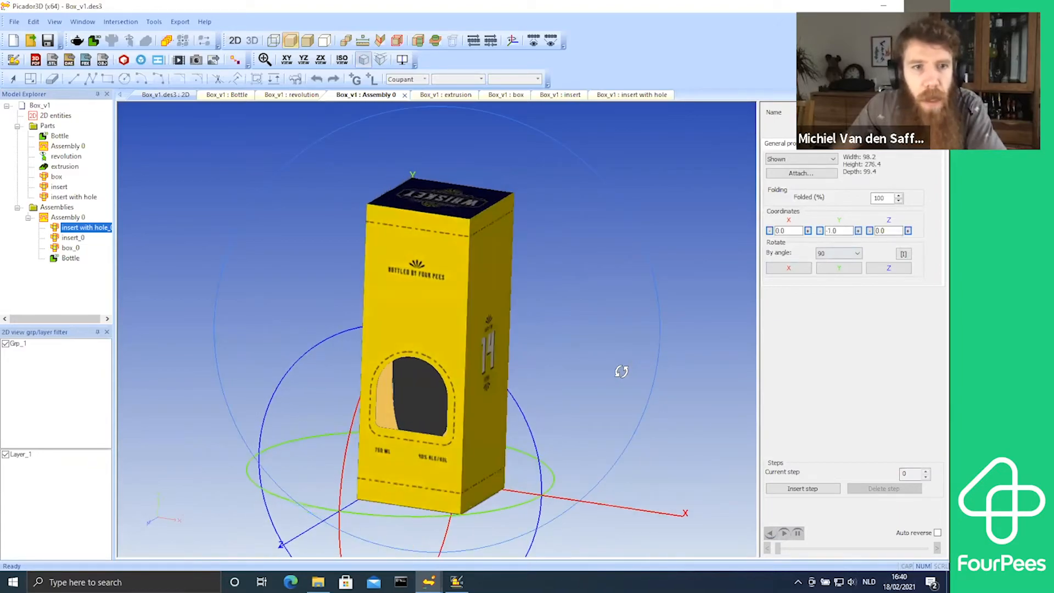
Step: Hide the original insert_0 in the assembly
click(74, 240)
right_click(74, 240)
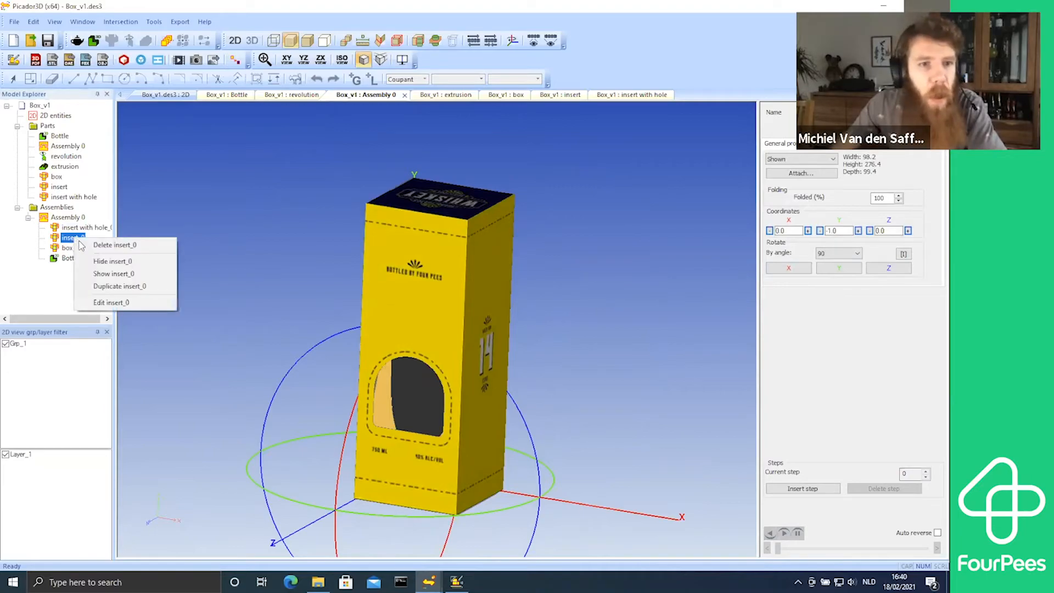
click(98, 261)
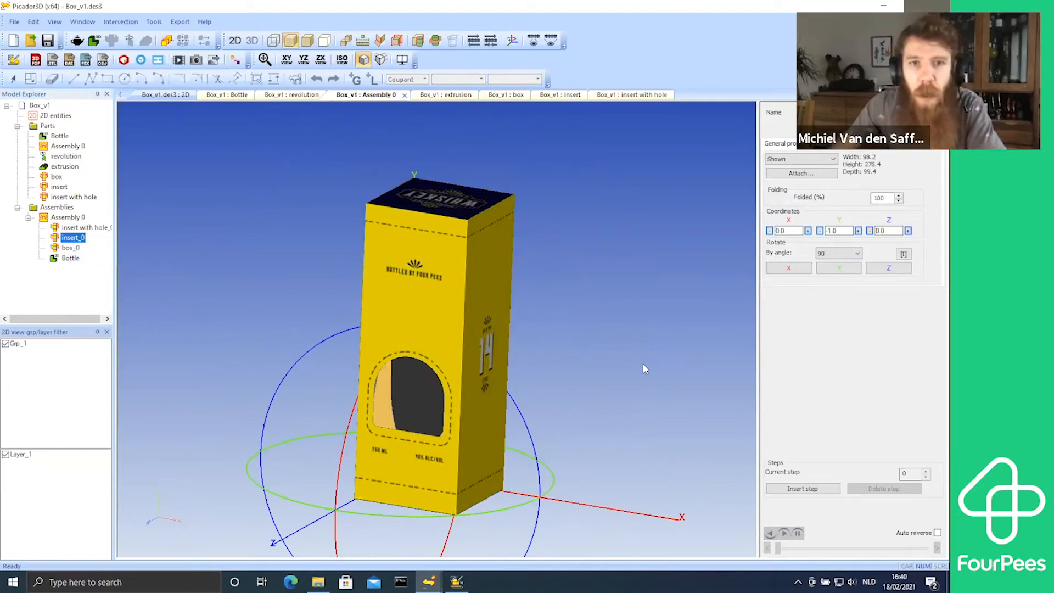
Step: Hide the insert with hole in the assembly and show it again
right_click(96, 228)
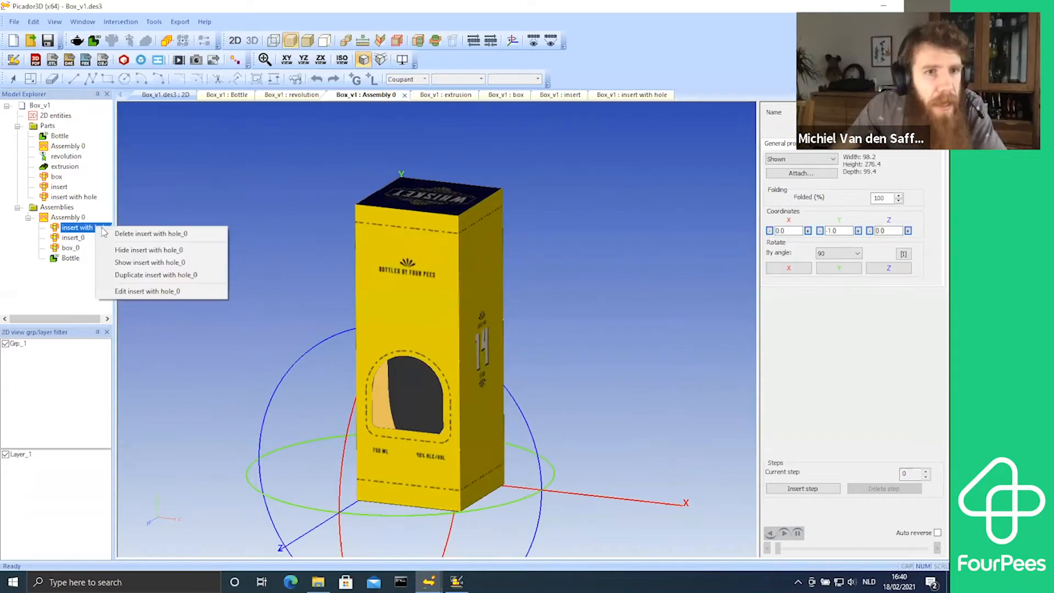
click(141, 251)
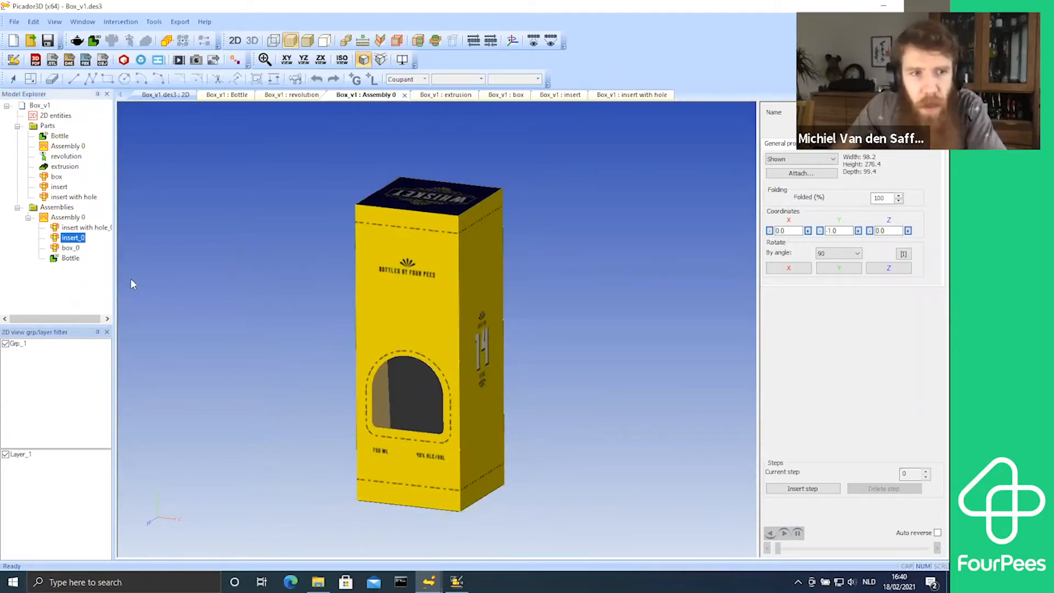
right_click(97, 228)
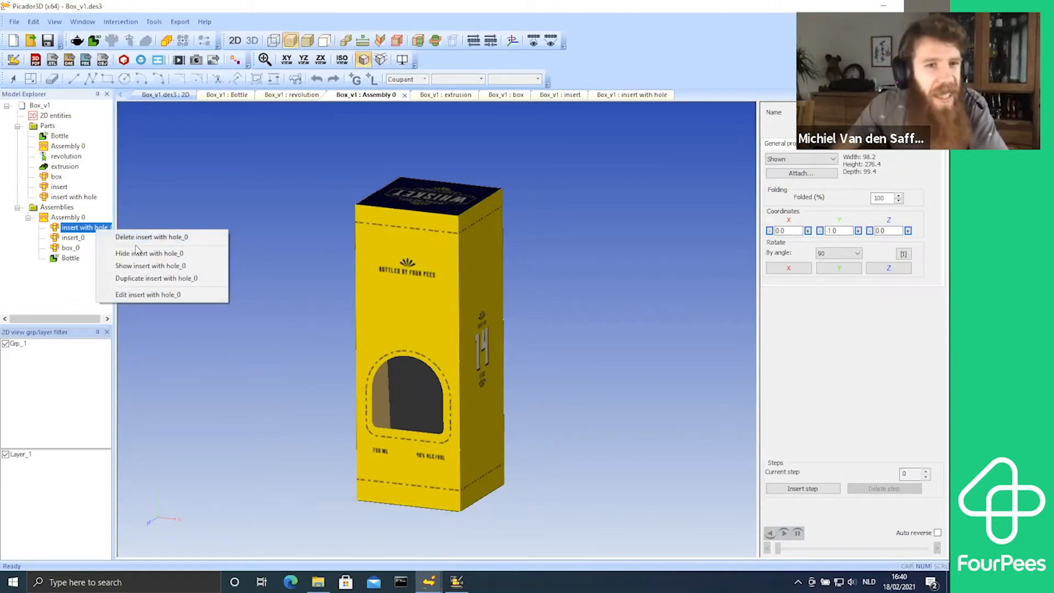
click(130, 267)
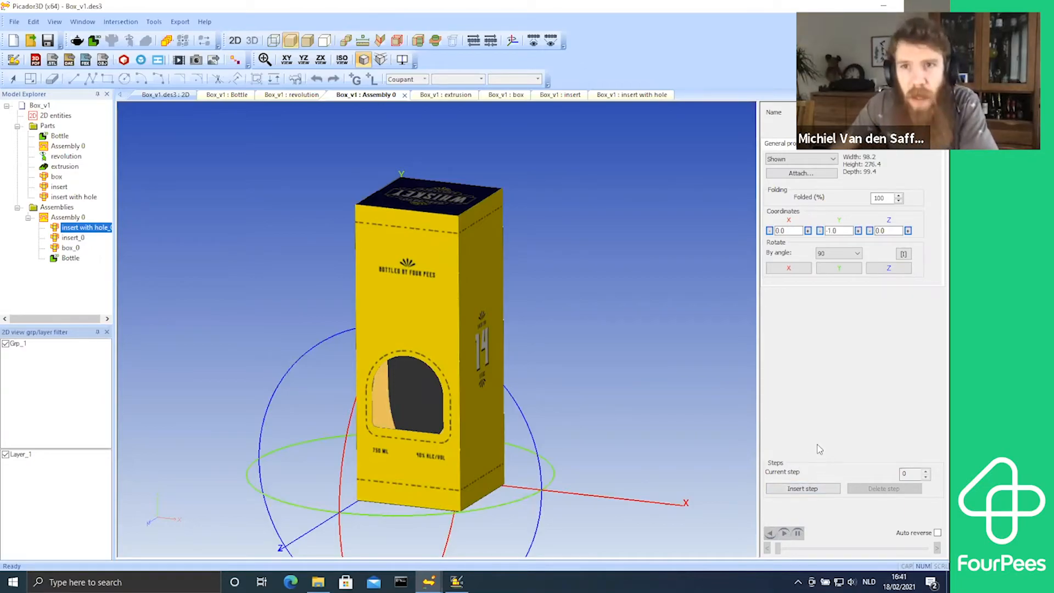
Step: Open the Bottle part and examine its shape and bounding dimensions
click(547, 344)
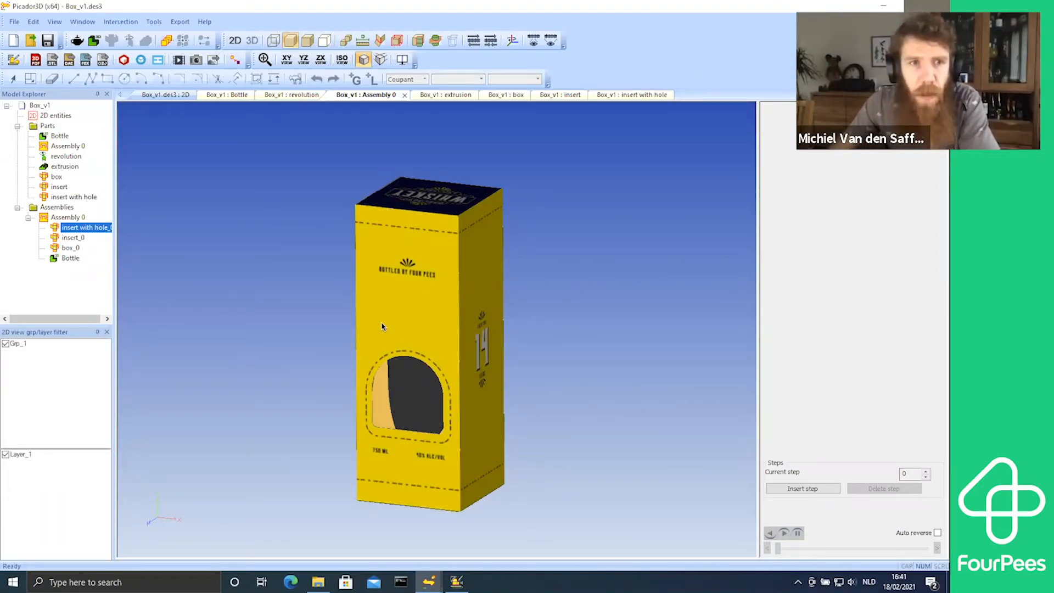
click(67, 260)
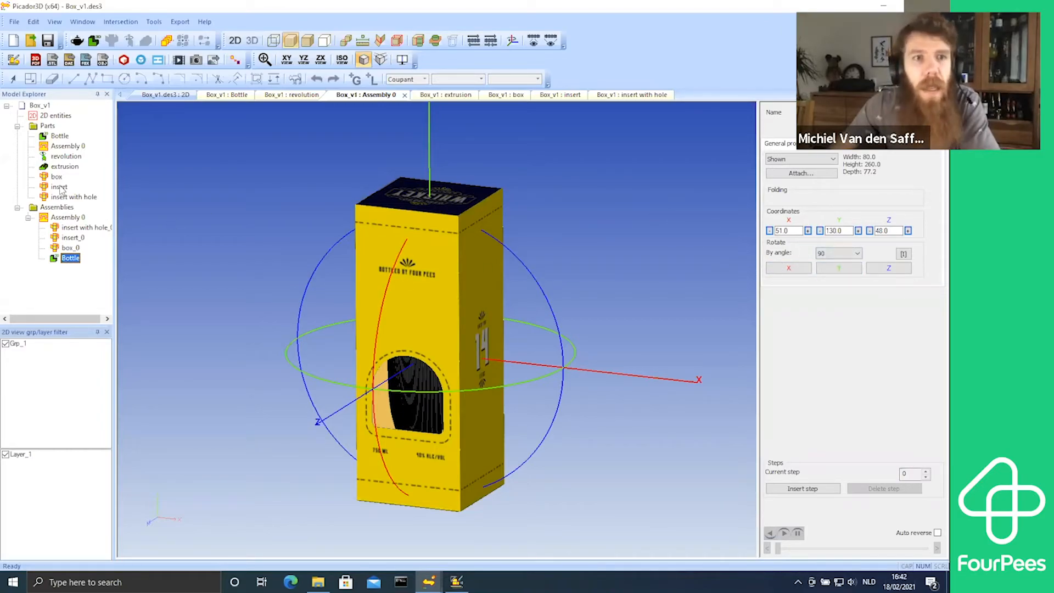
double_click(60, 137)
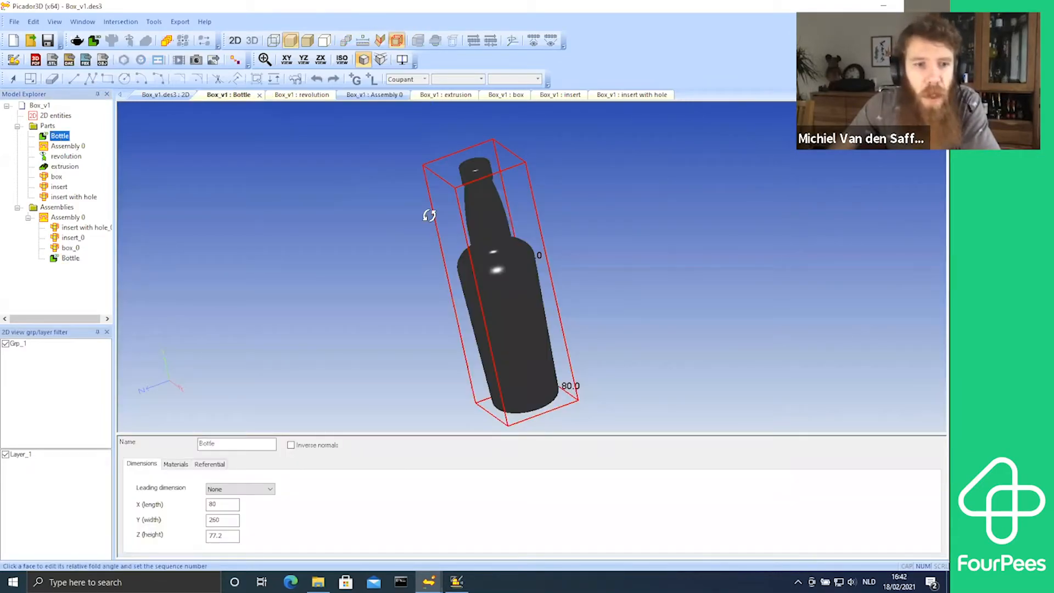
drag(429, 216, 231, 482)
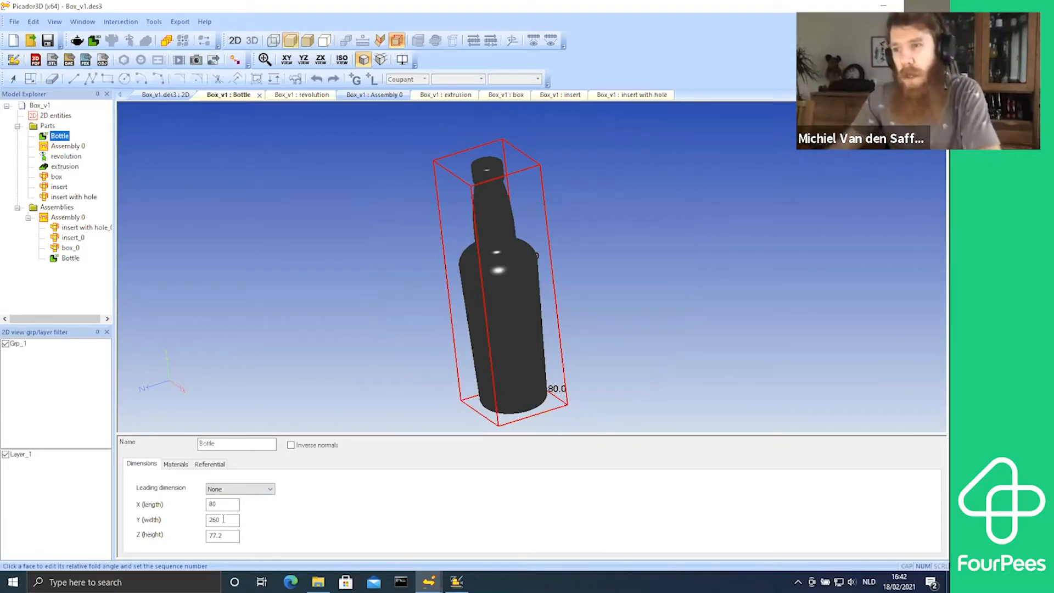
mouse_move(383, 252)
mouse_down()
mouse_move(396, 232)
mouse_move(384, 237)
mouse_up()
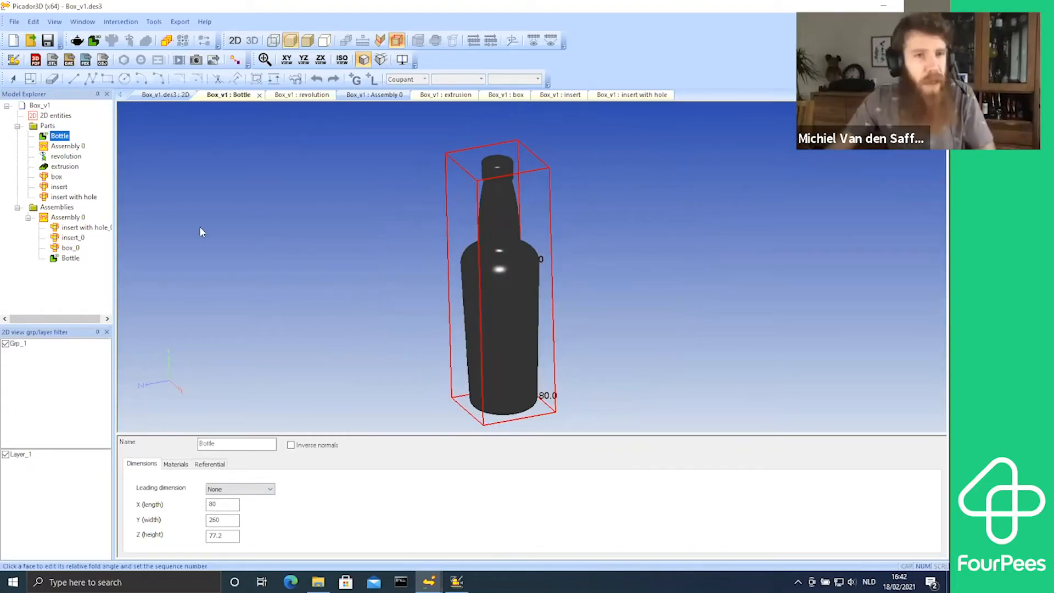
Step: Return to Assembly 0, insert an animation step, and make step 0 the current one
double_click(68, 218)
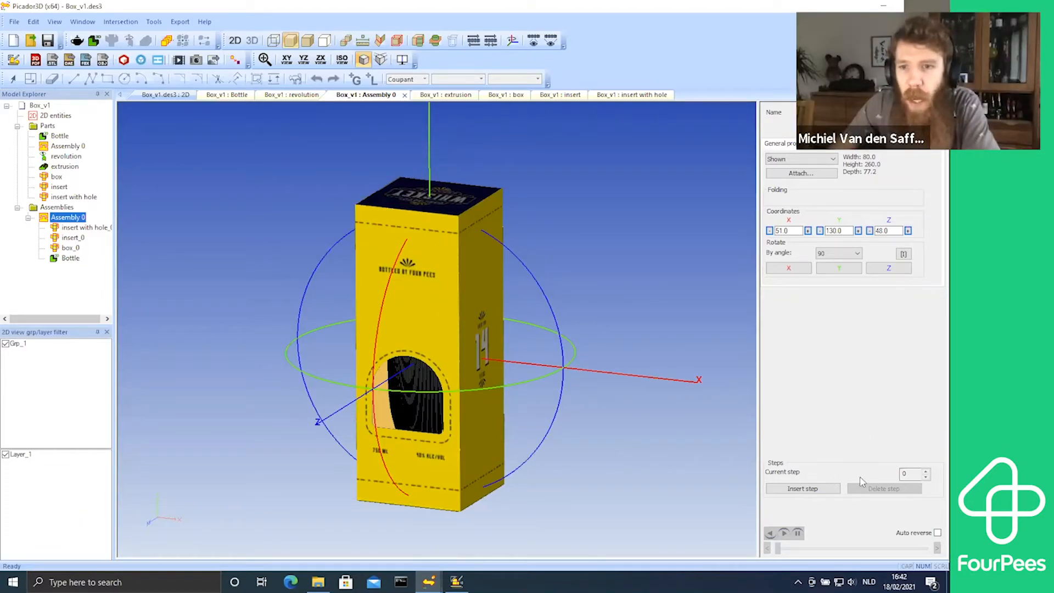
double_click(909, 473)
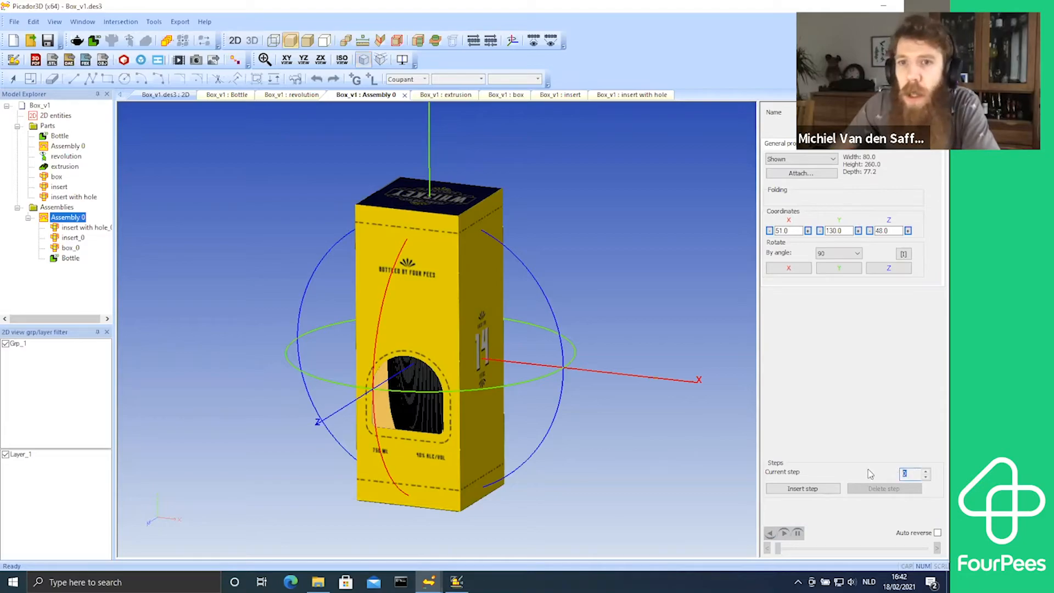
click(801, 488)
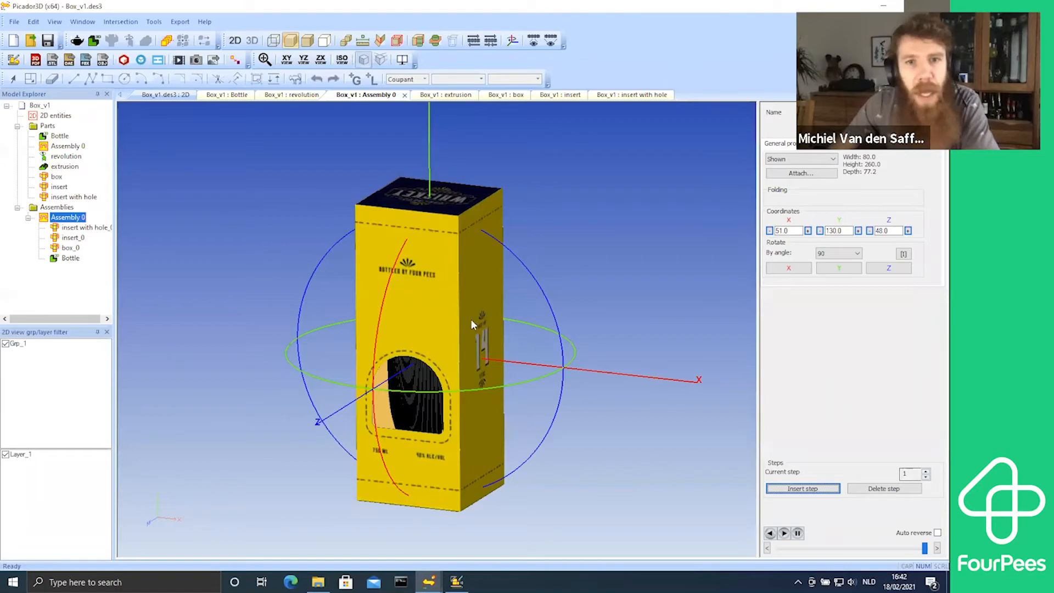
click(926, 477)
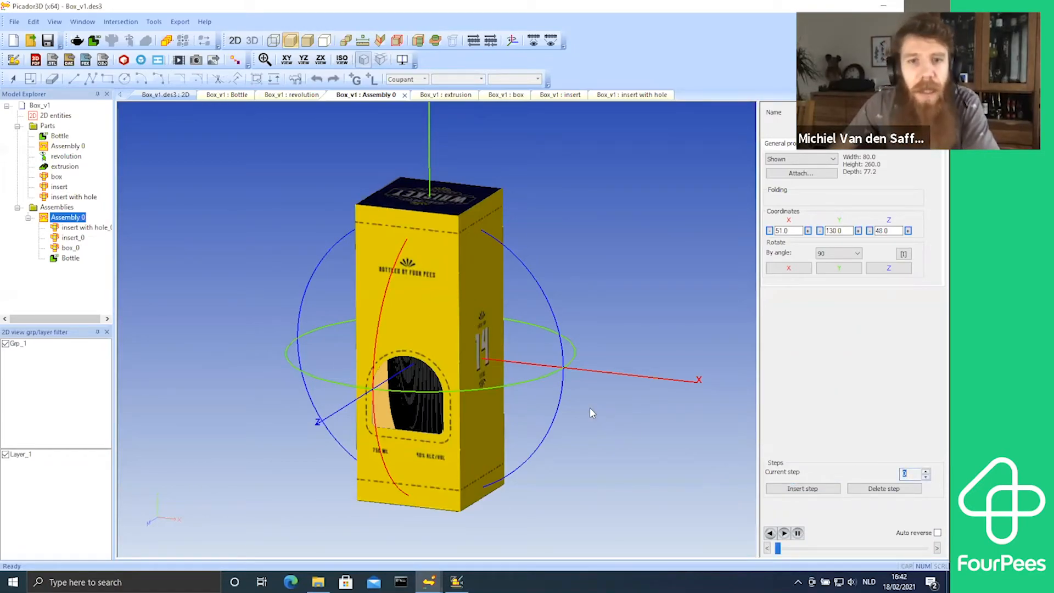
Step: Move the bottle along the positive X axis until it stands clear of the box in step 0
scroll(447, 356, down, 3)
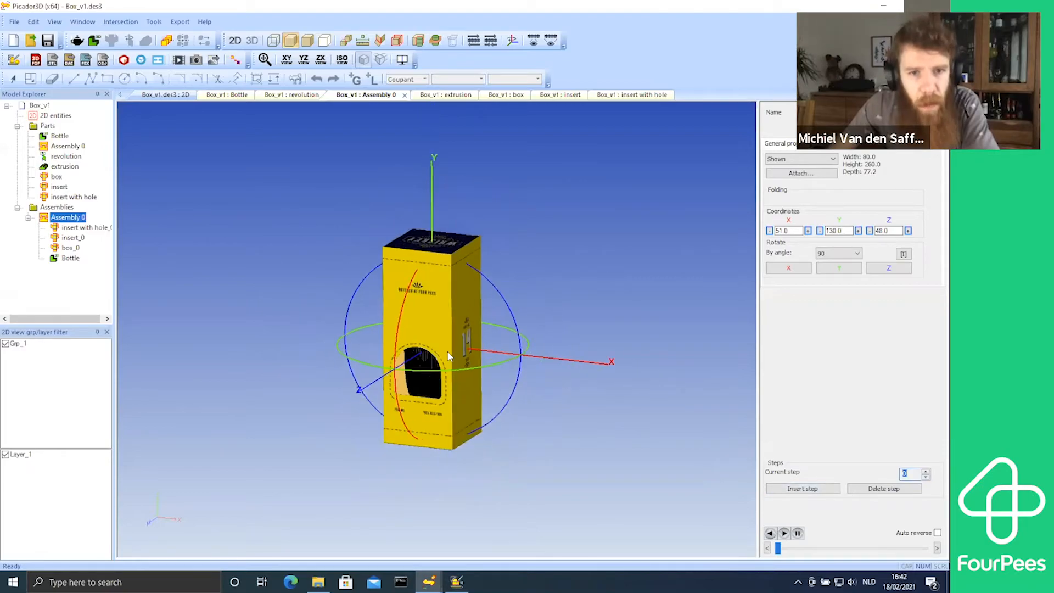
click(80, 259)
drag(542, 351, 673, 377)
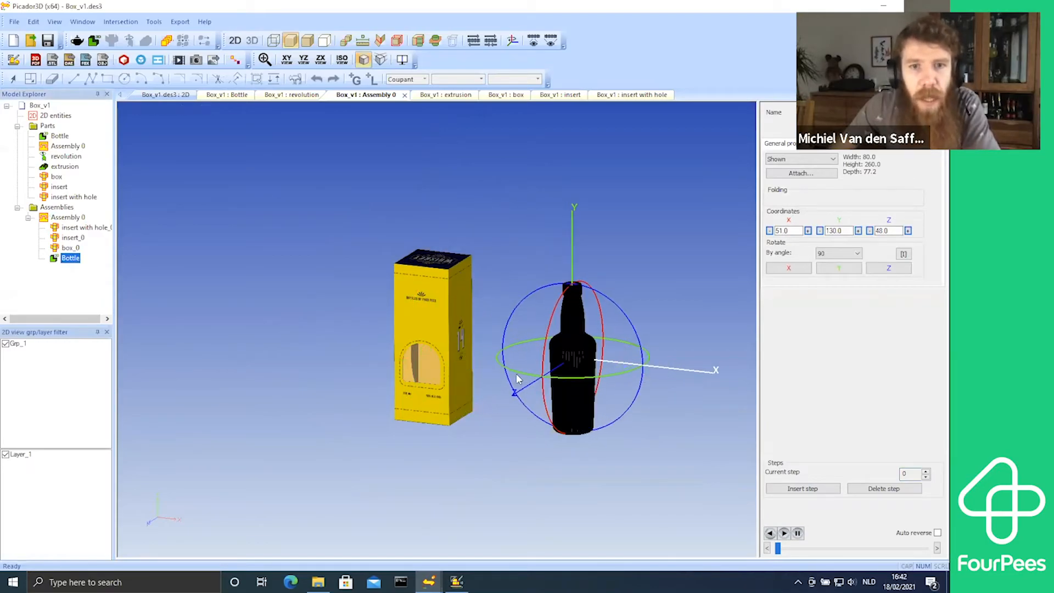
Step: Move the insert with hole along X to -340.0, out of the box, and set its folding to 0%
click(76, 230)
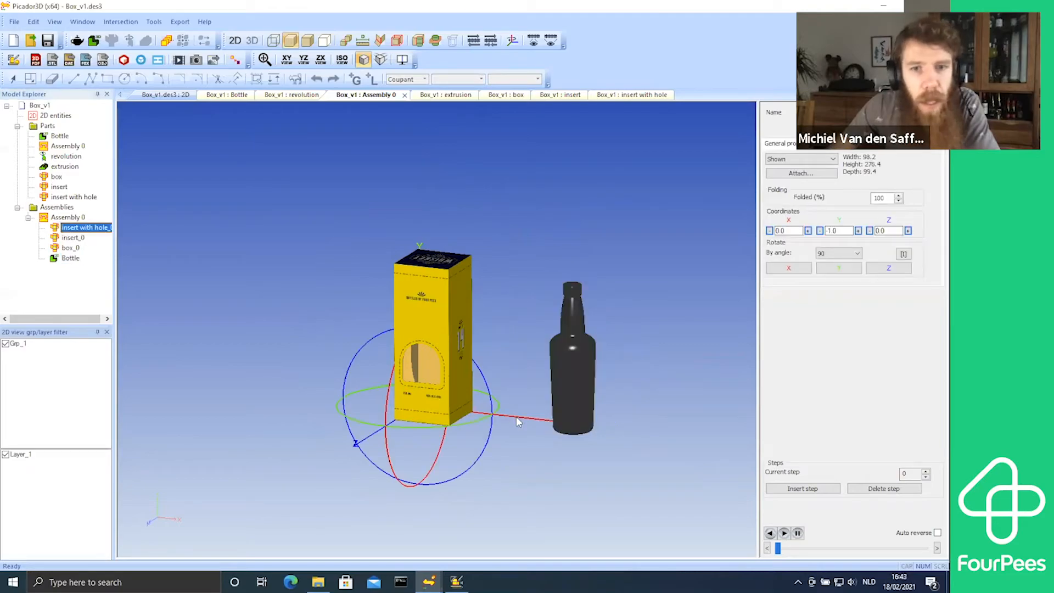
drag(502, 414, 313, 313)
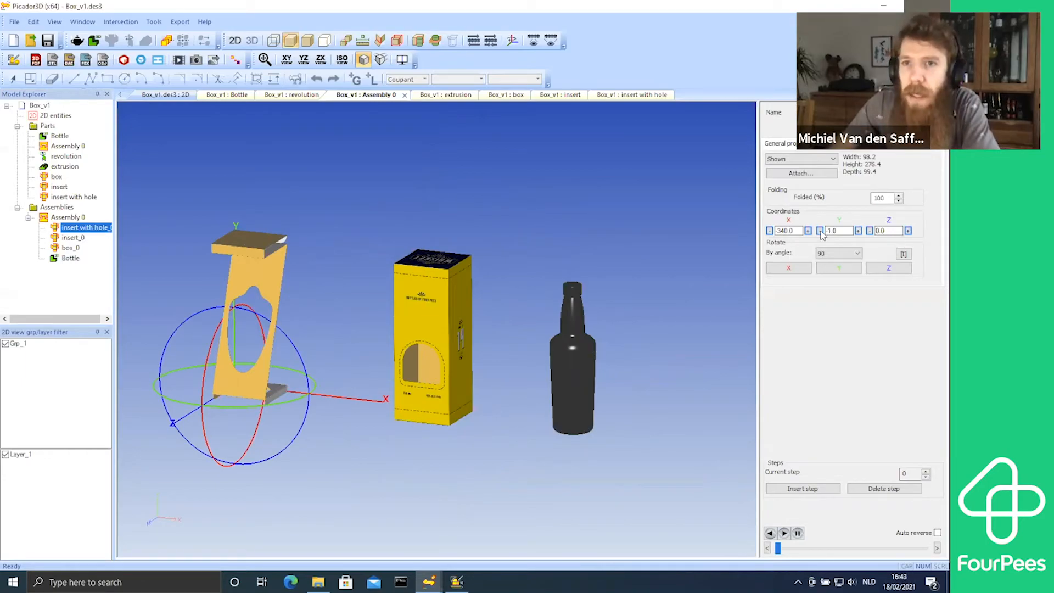
double_click(886, 198)
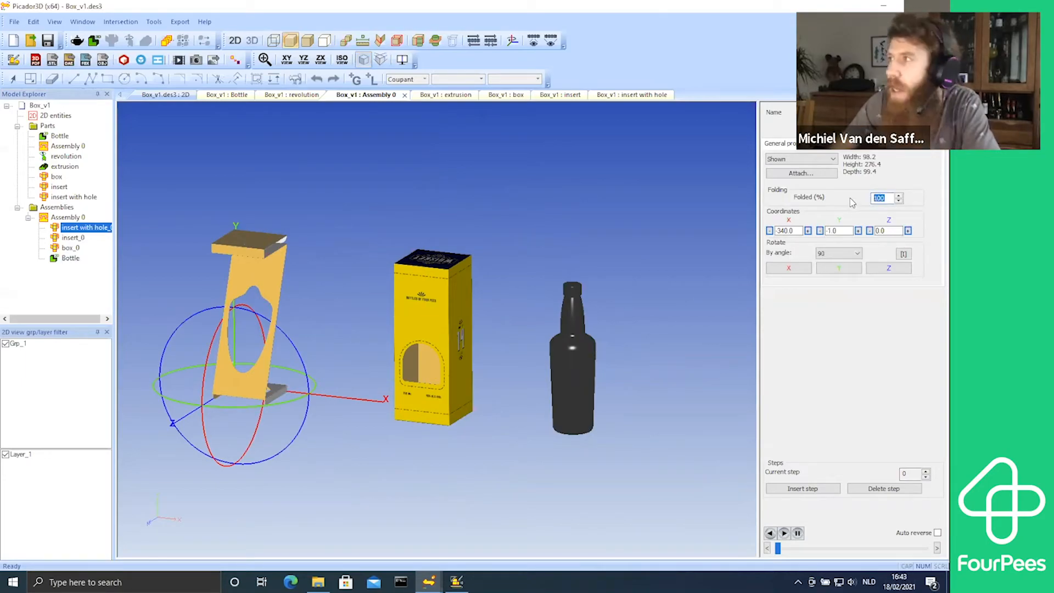
text(0)
key(Return)
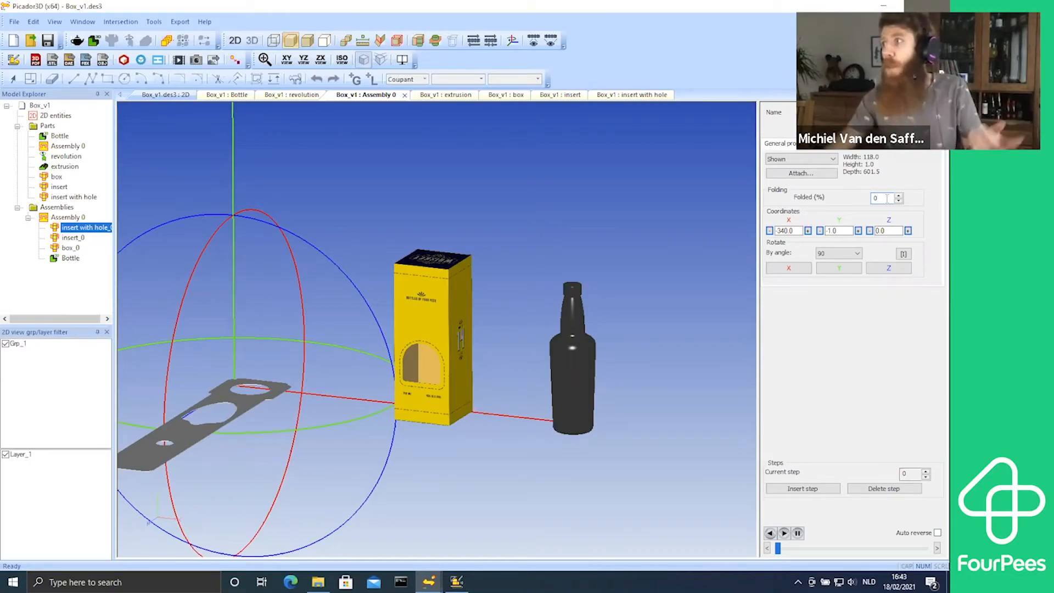
Step: Unfold the box completely by setting its folding to 0% in step 0
click(75, 249)
double_click(878, 198)
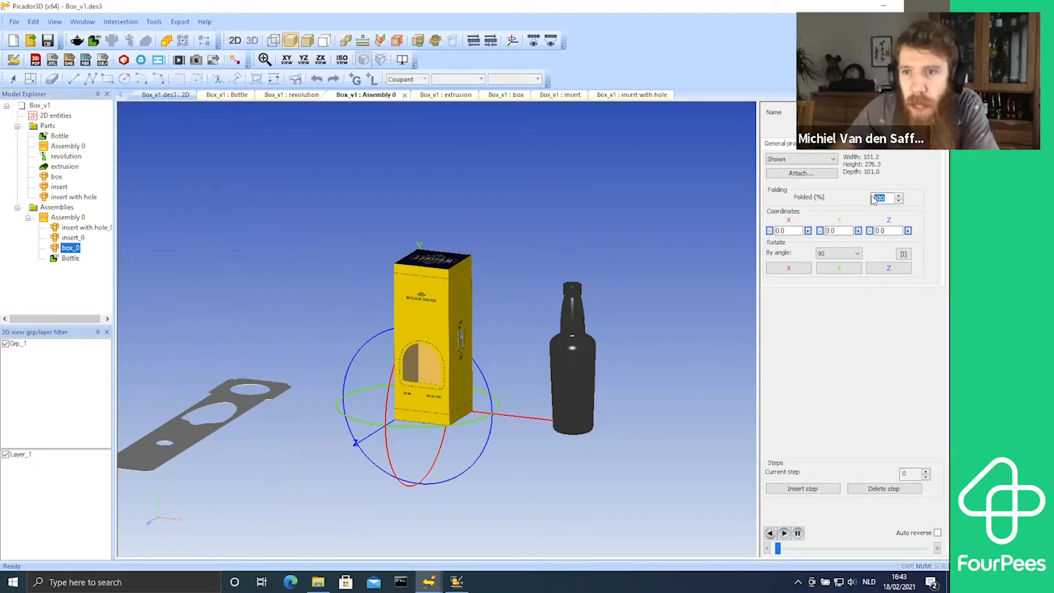
key(BackSpace)
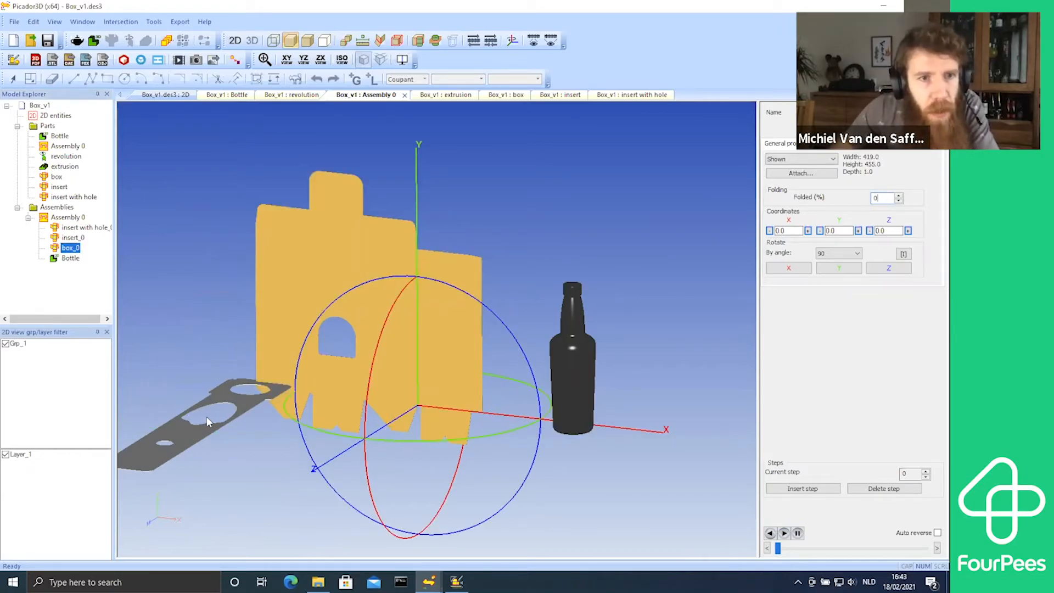
Step: Move the insert with hole along X to -381.0 and the unfolded box along X to 74.0
click(221, 400)
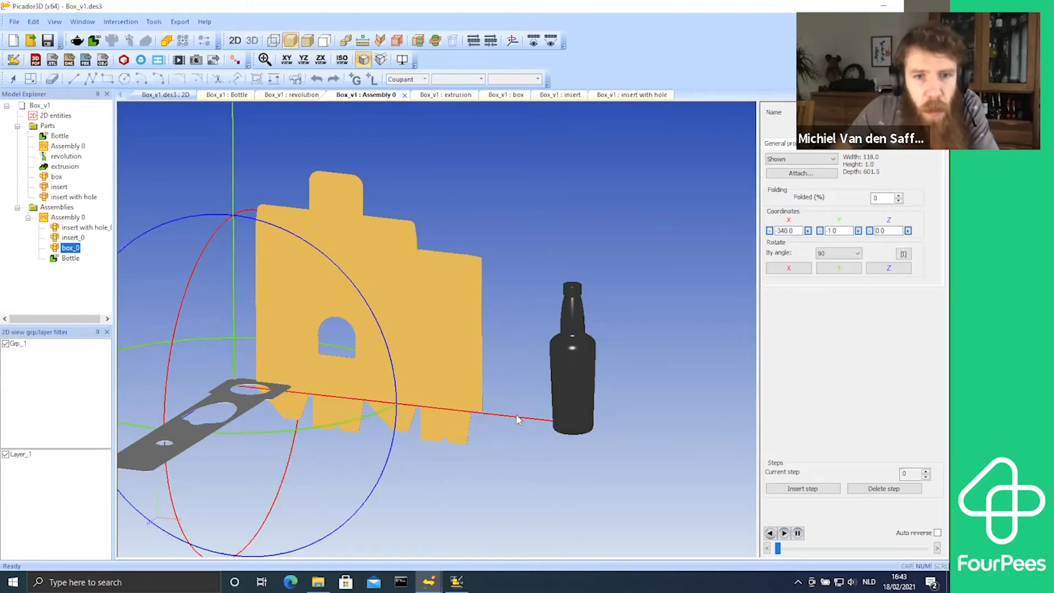
drag(517, 416, 384, 324)
click(385, 323)
drag(653, 430, 694, 433)
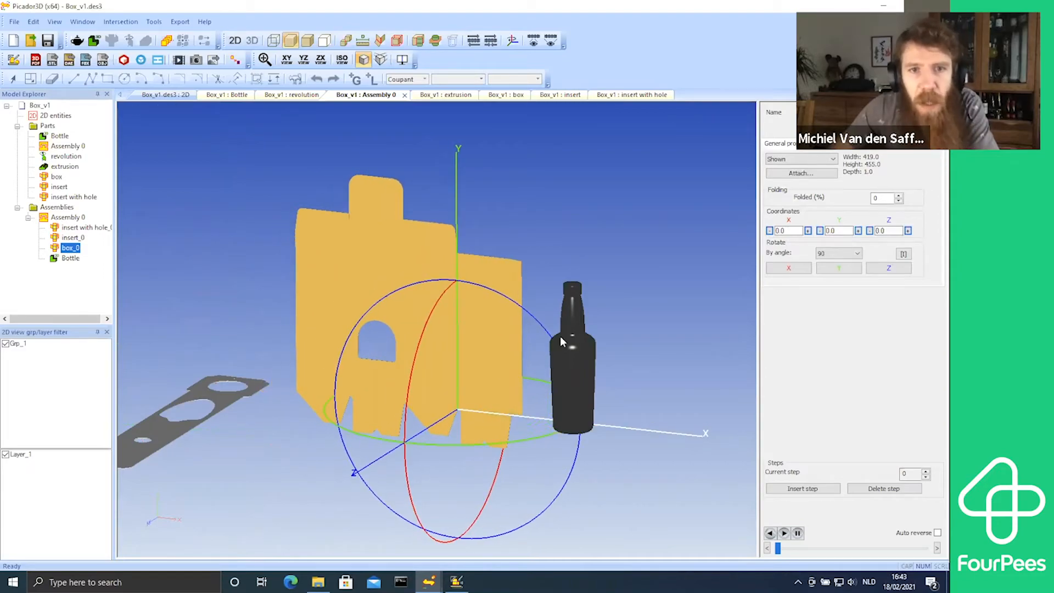
Step: Rotate the box three times and the insert twice by 90° about X so both blanks lie flat, unprinted side up
click(796, 269)
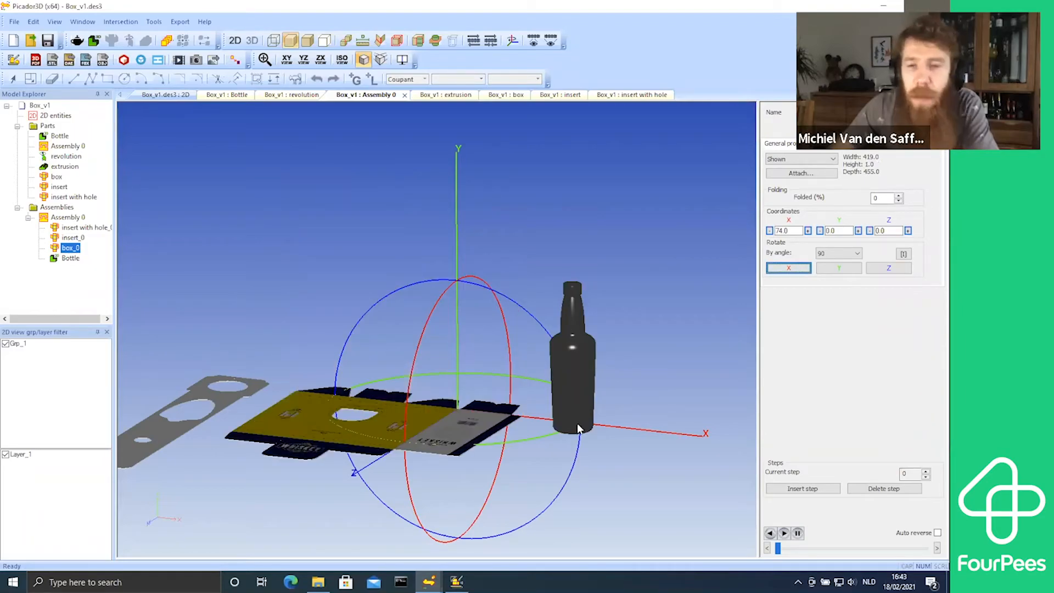
click(788, 268)
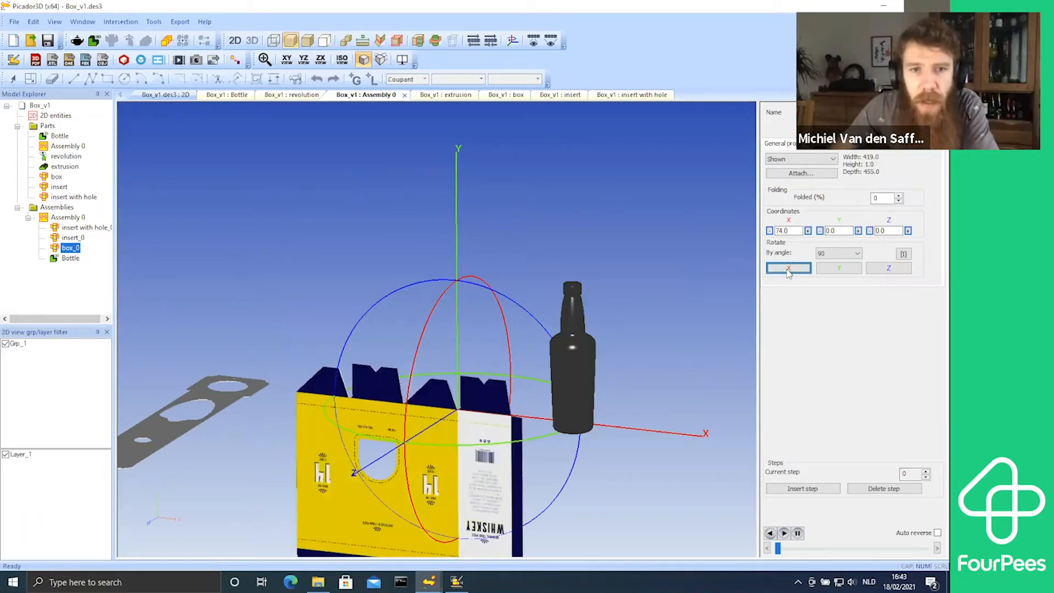
click(788, 269)
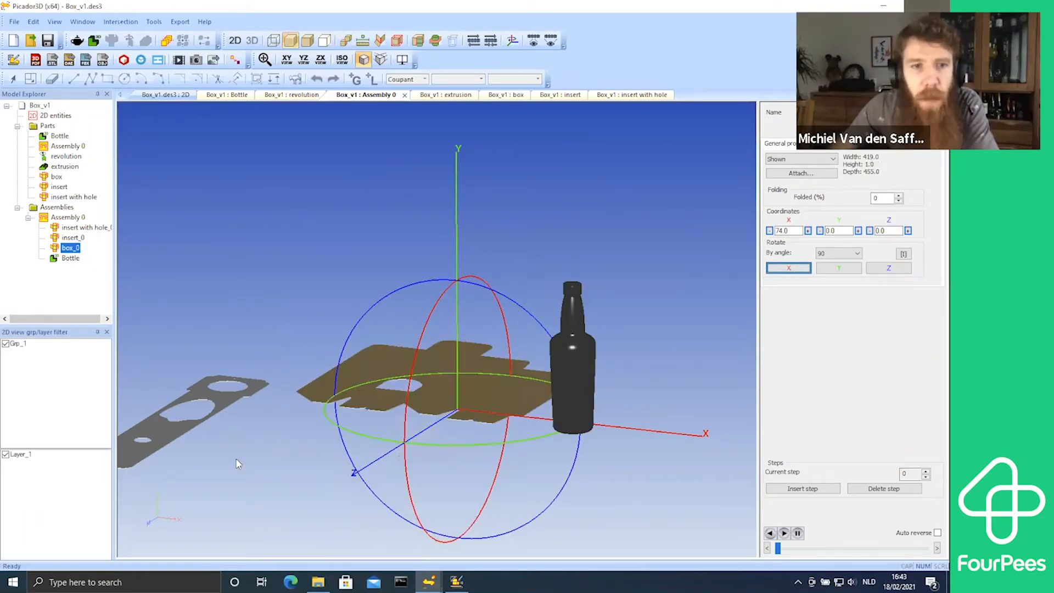
click(225, 405)
click(788, 268)
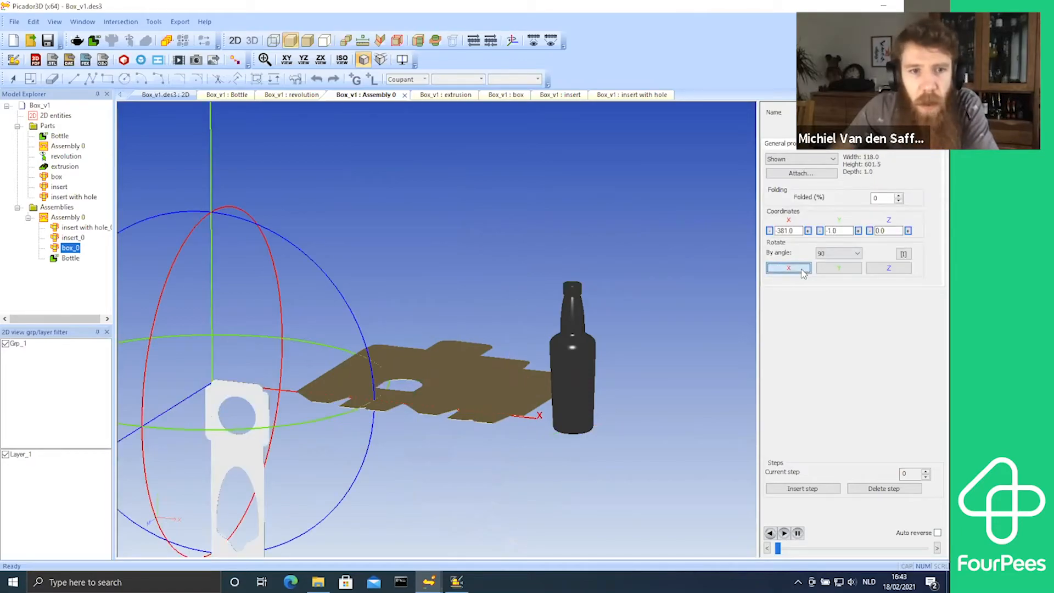
click(788, 269)
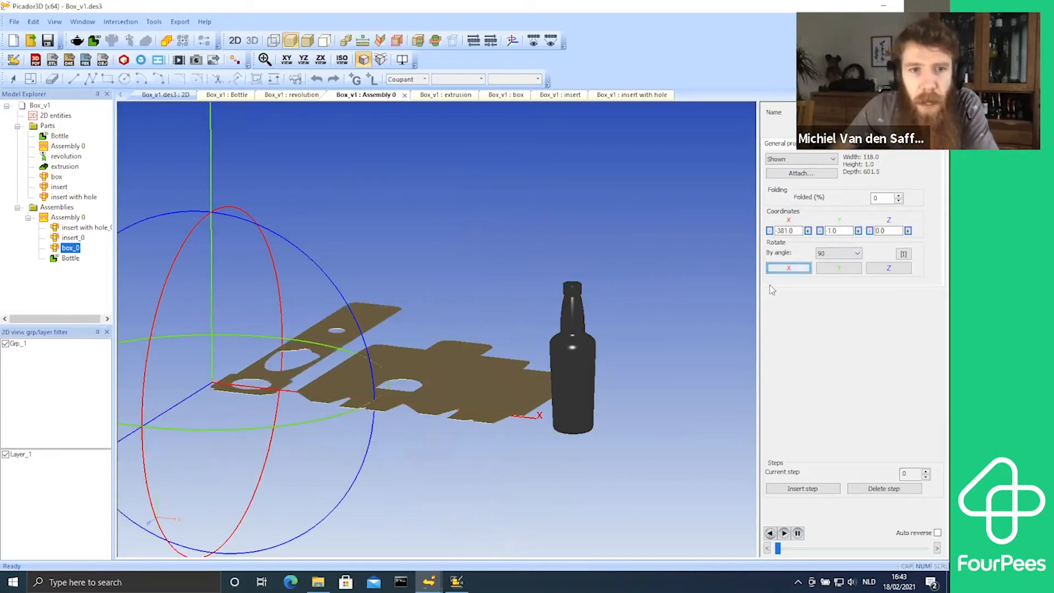
Step: Move the bottle along X to 335.0, clear of the flat box blank
click(598, 402)
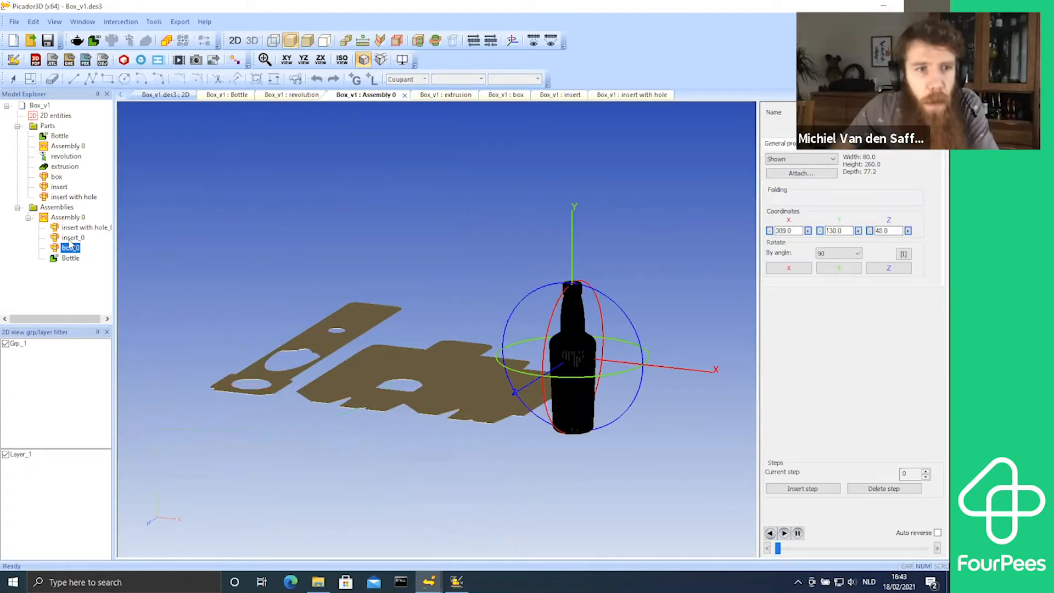
click(69, 258)
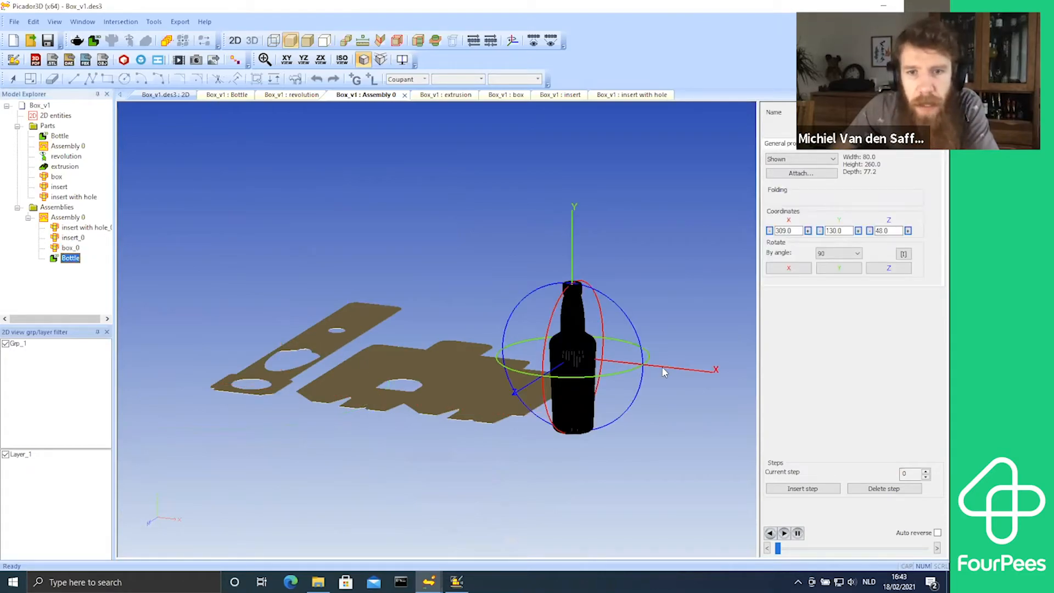
drag(662, 366, 481, 368)
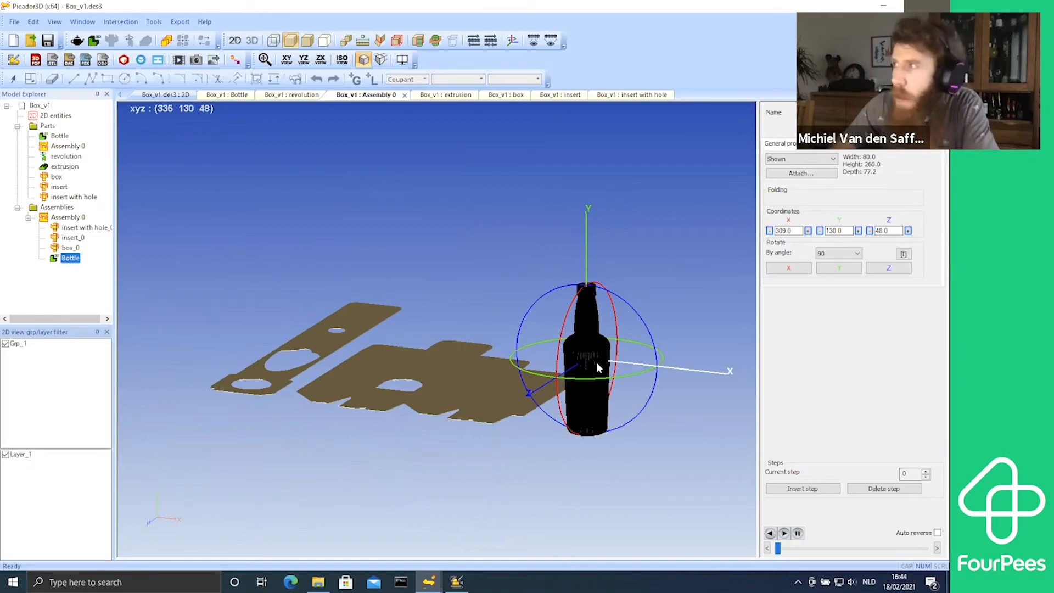
drag(598, 367, 599, 368)
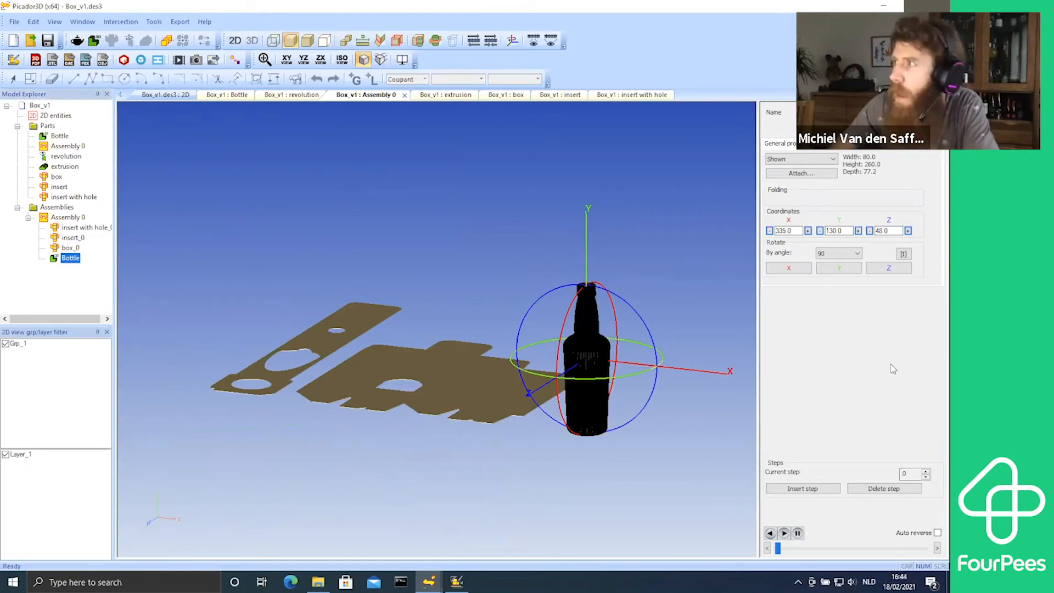
Step: Insert animation step 1 and set the box's folding to 100% in it
click(822, 488)
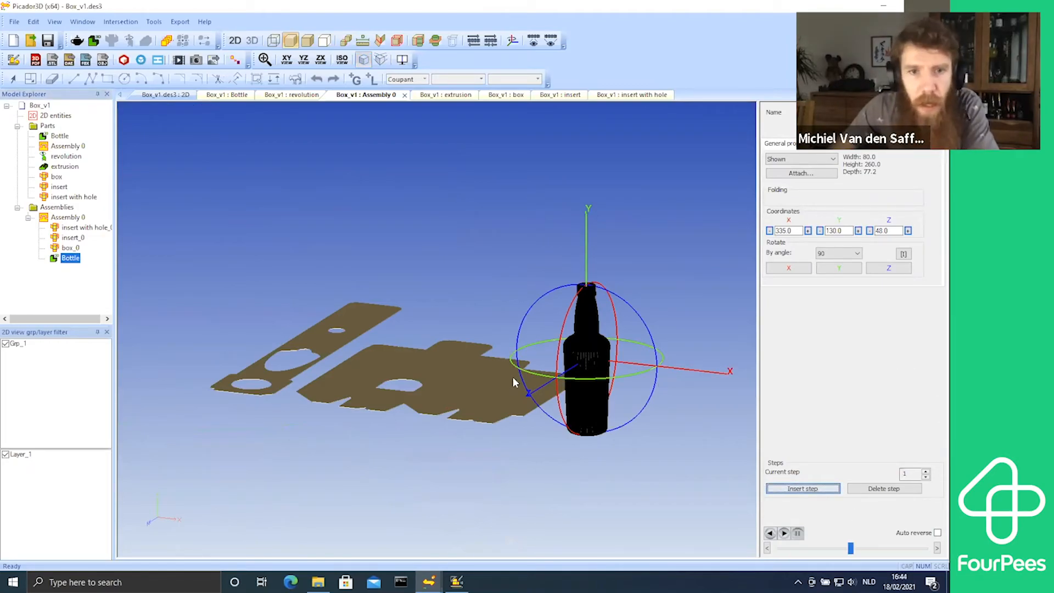
click(456, 377)
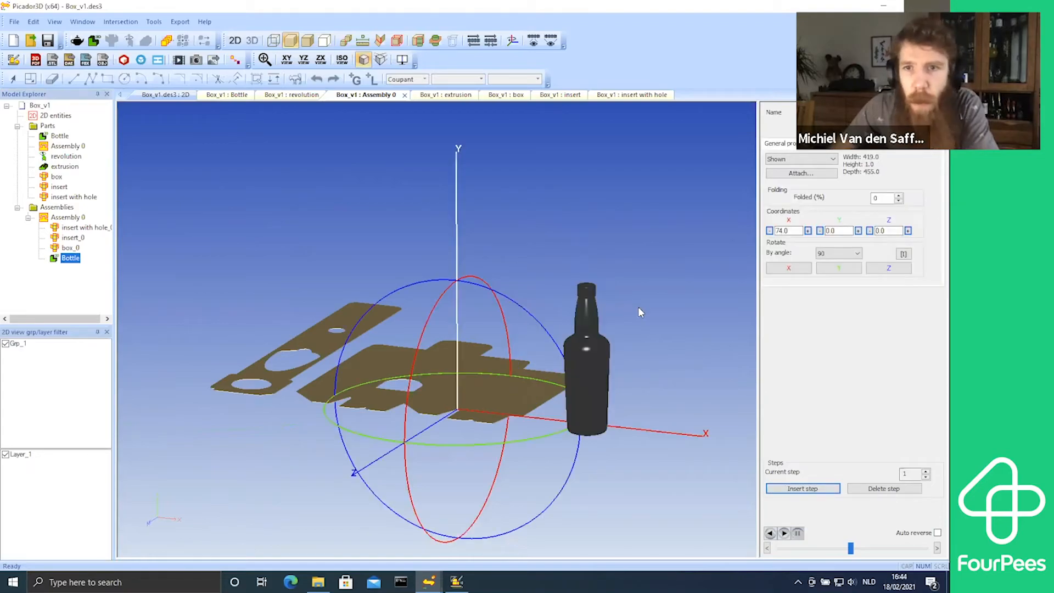
double_click(883, 198)
text(100)
key(Return)
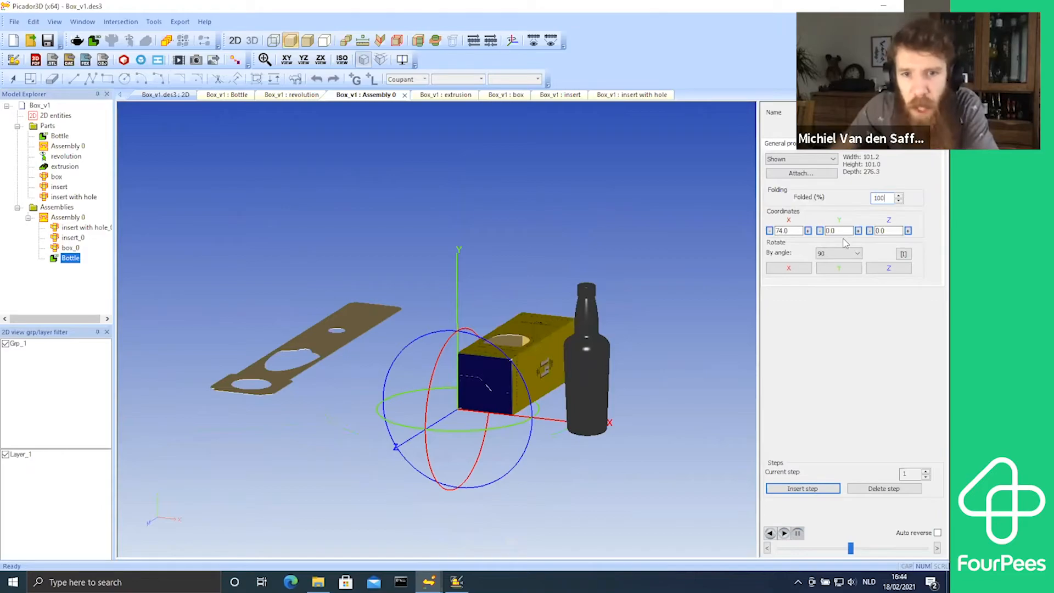
Step: Rotate the folded box about X in 90° turns until it stands upright with its lid on top
click(789, 268)
click(789, 268)
click(789, 268)
click(789, 267)
click(789, 268)
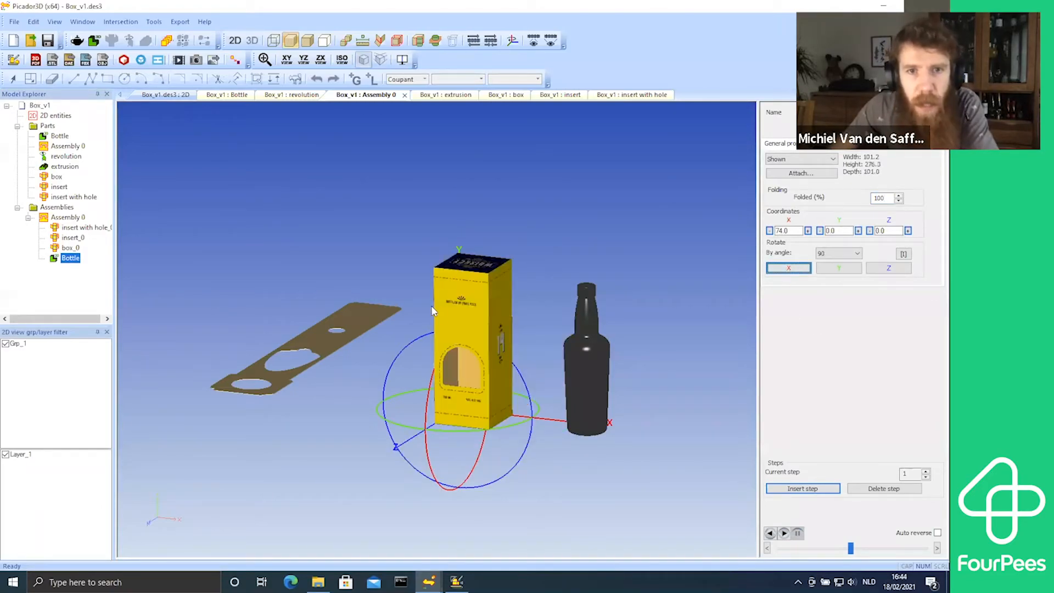
Step: Reduce the box's folding to 60% so that its lid stands open for the insert
scroll(472, 311, up, 2)
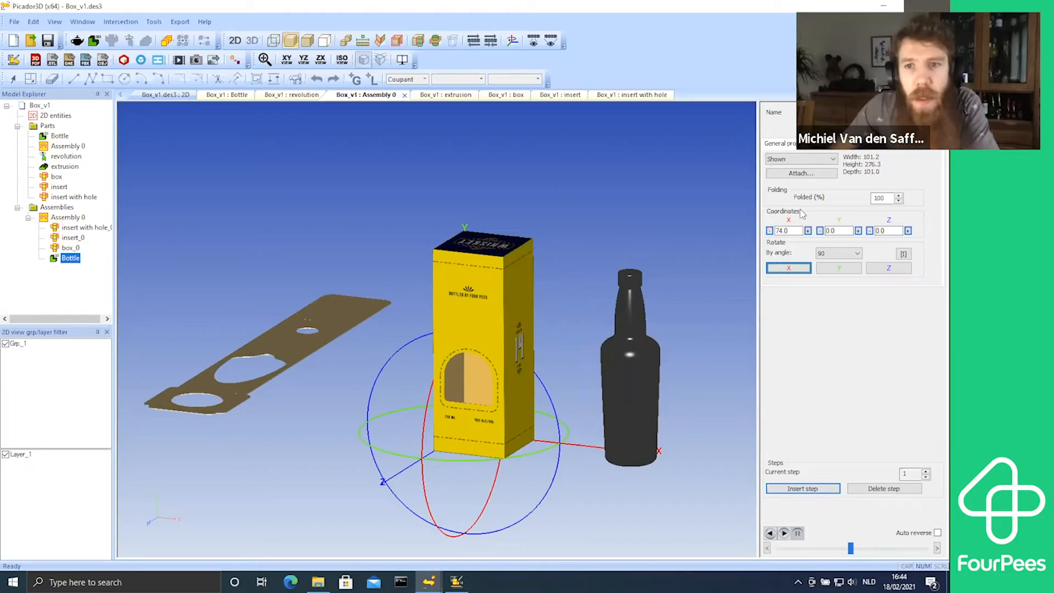
click(898, 201)
drag(899, 202, 899, 202)
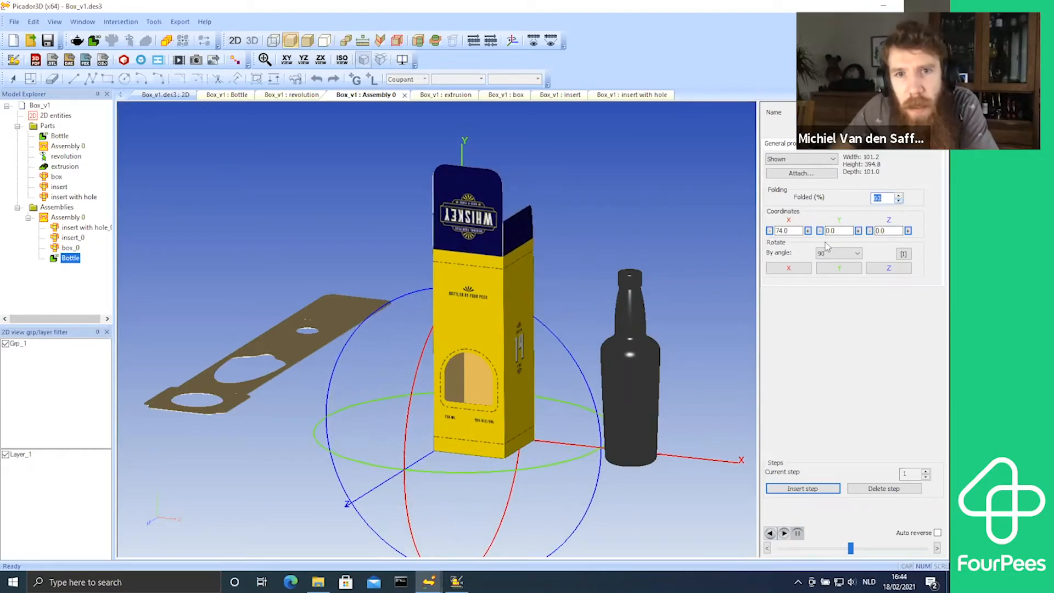
mouse_move(563, 300)
mouse_down()
mouse_move(550, 336)
mouse_move(515, 370)
mouse_move(501, 432)
mouse_move(525, 405)
mouse_move(560, 303)
mouse_move(573, 296)
mouse_move(564, 292)
mouse_up()
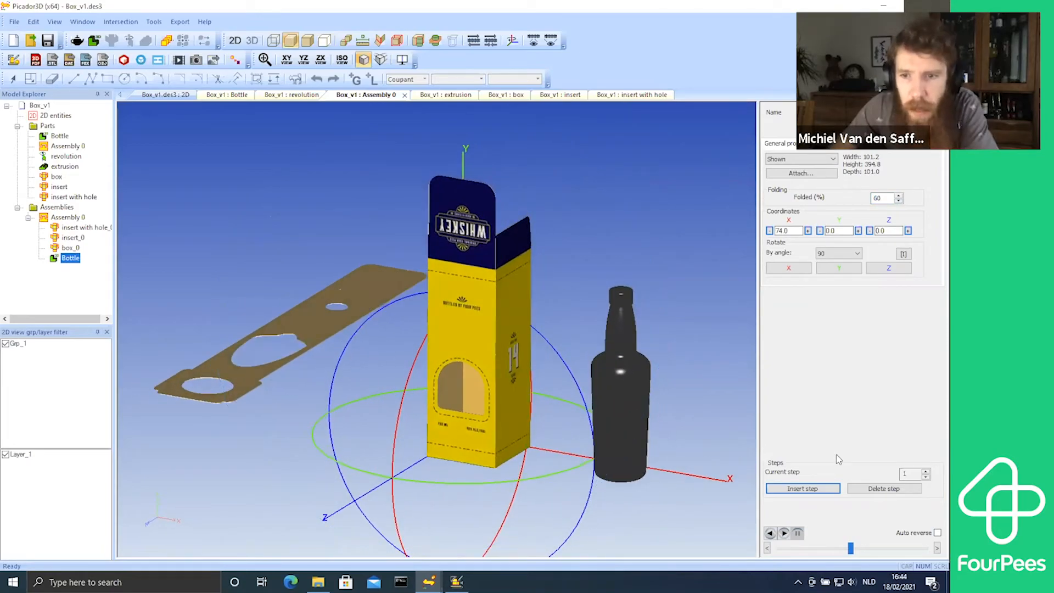
Step: Insert animation step 2 and set the folding of the insert with hole to 100%
click(823, 489)
click(306, 328)
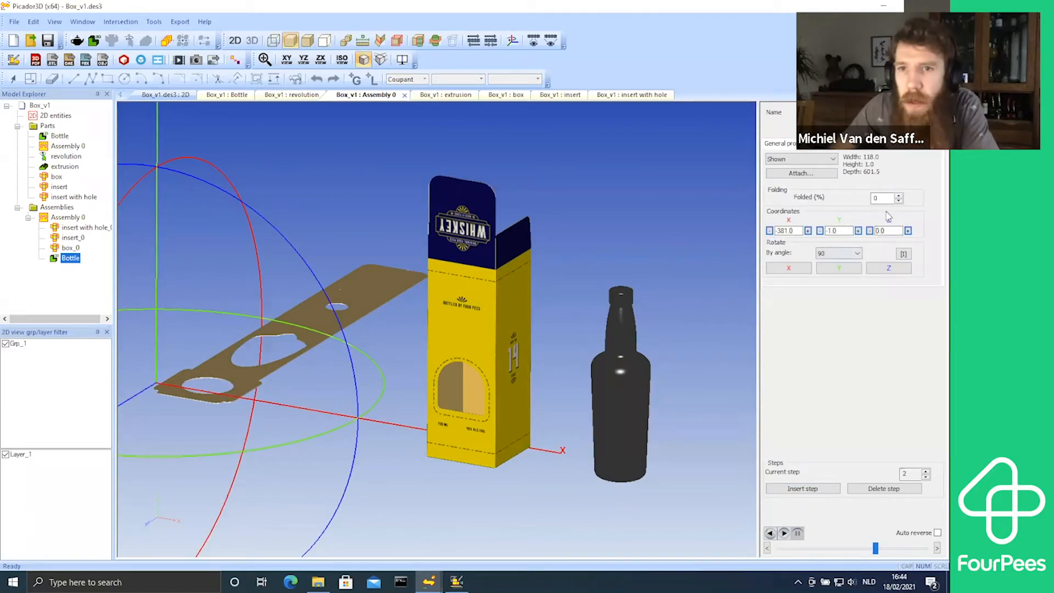
double_click(873, 199)
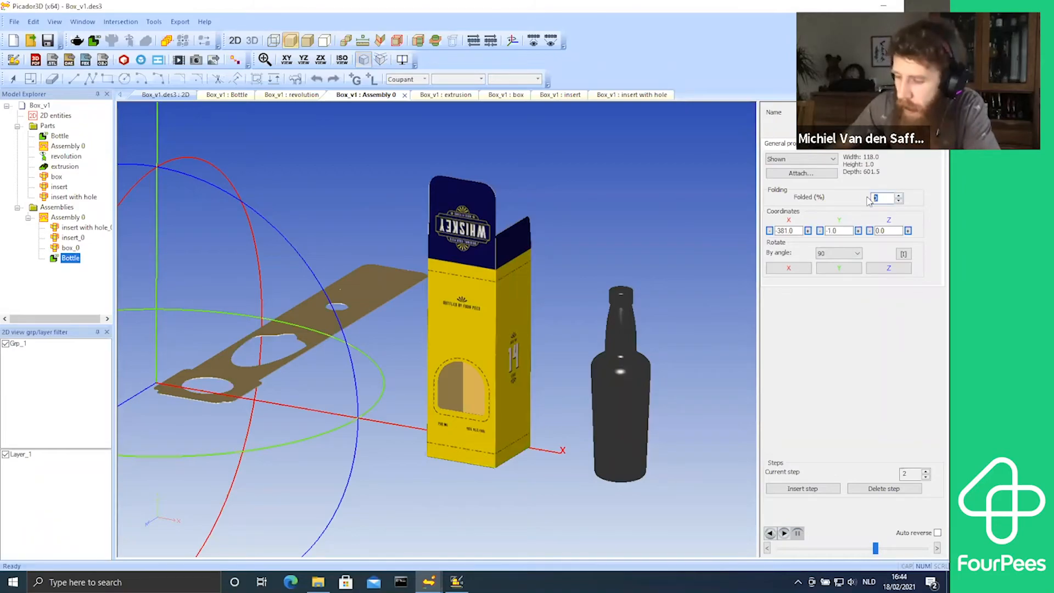
text(100)
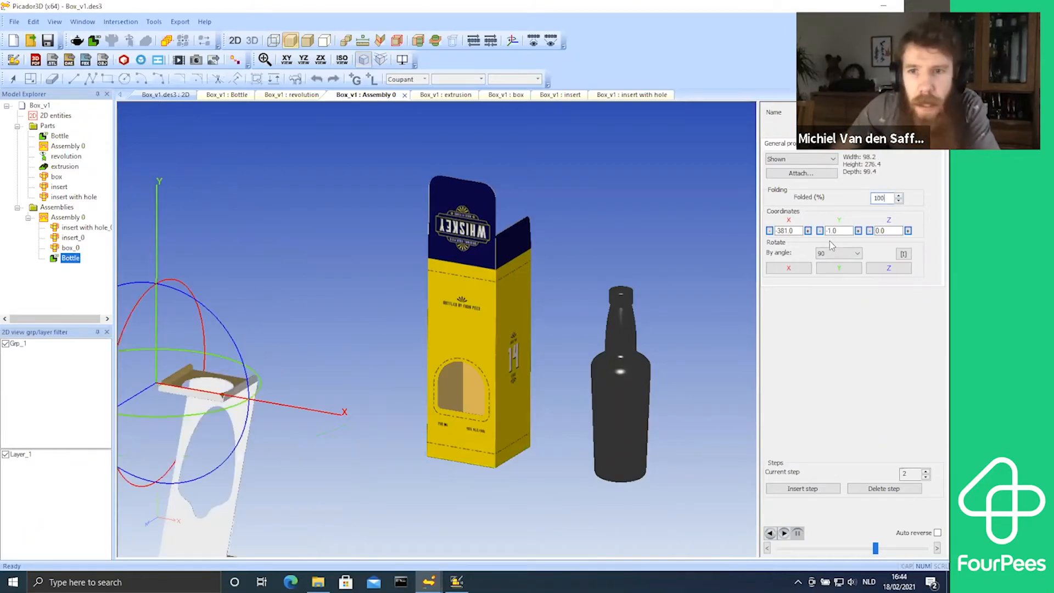
Step: Turn the folded insert upright with two 90° rotations about X and move it along X to -140.0 beside the box
click(807, 274)
click(807, 274)
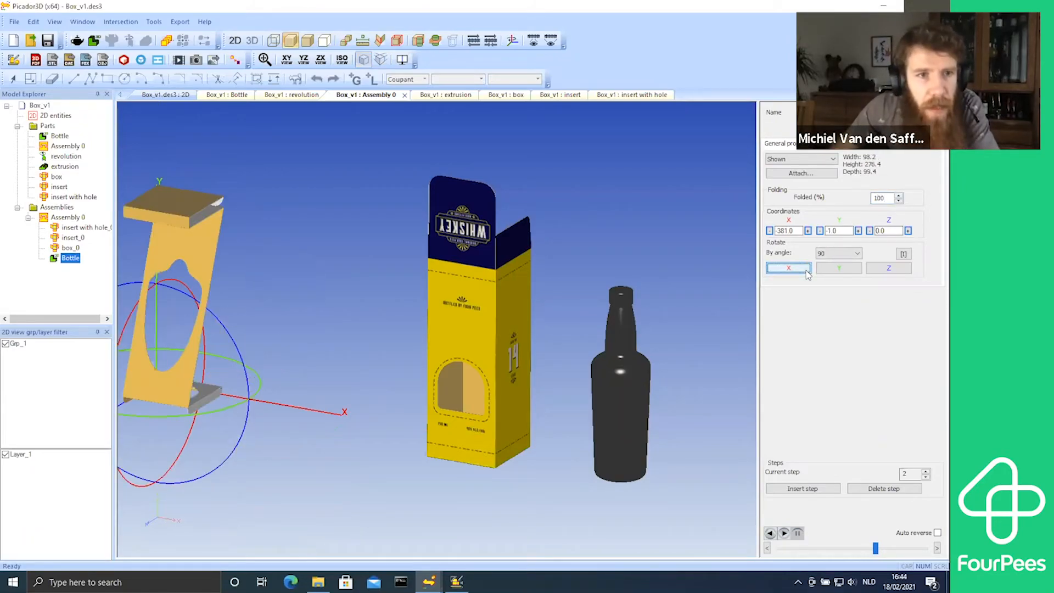
drag(295, 409, 449, 438)
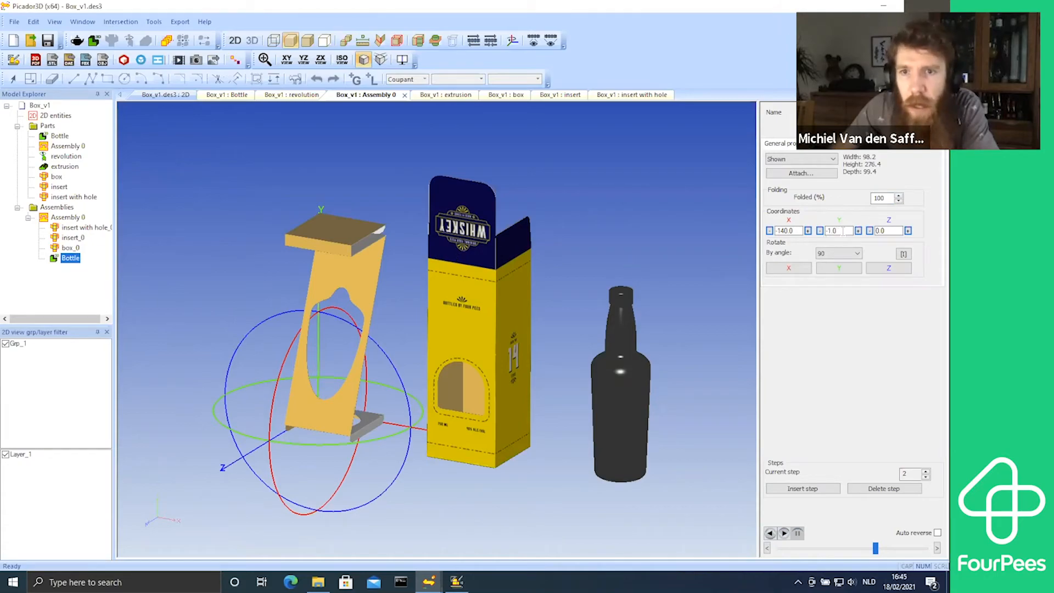
Step: Reduce the insert's folding to 60% so its top section opens up for the bottle
click(898, 201)
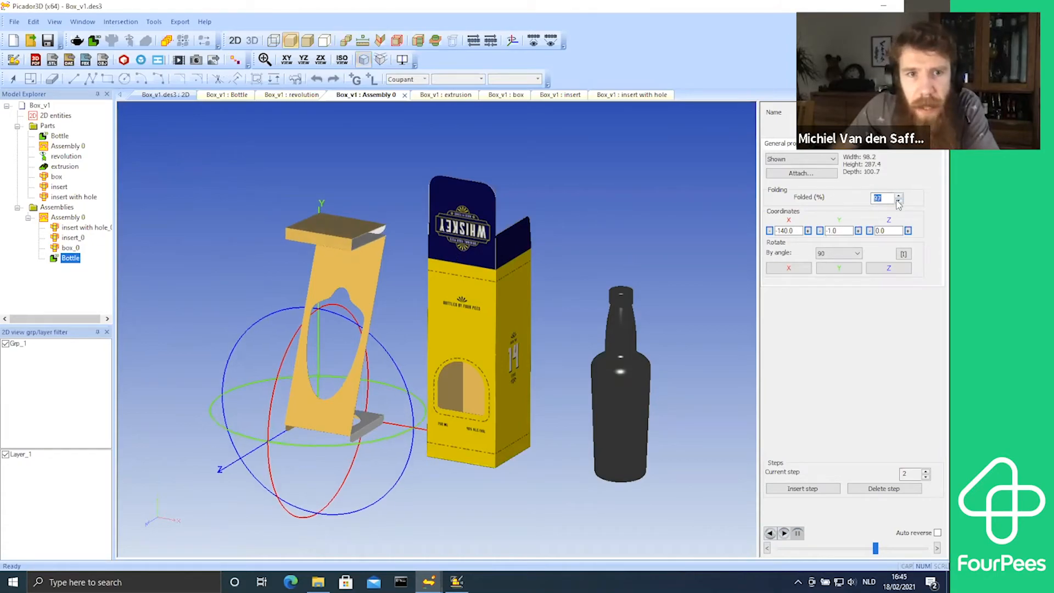
click(898, 201)
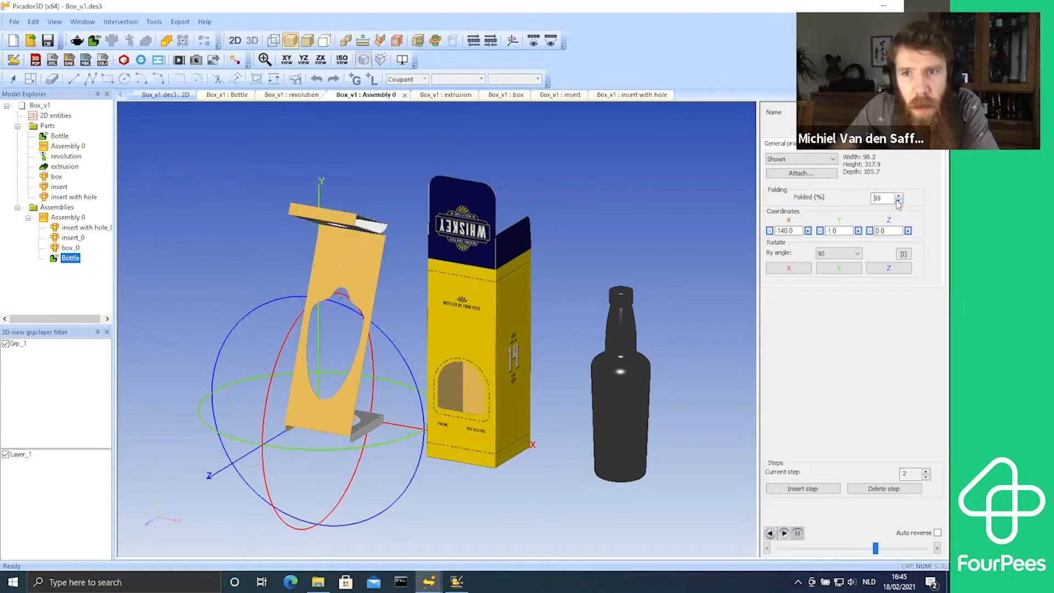
click(898, 201)
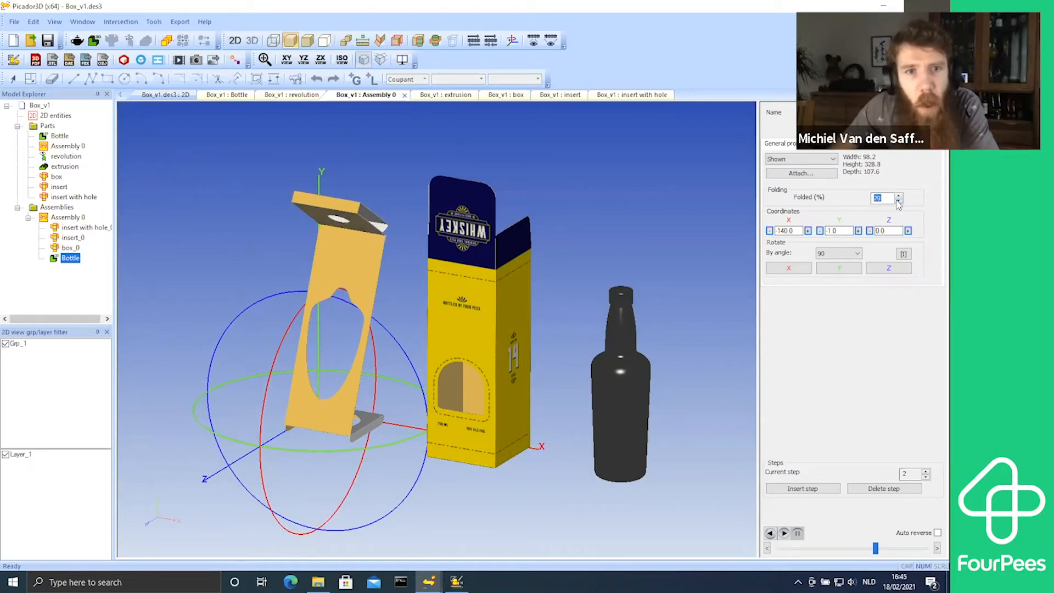
click(898, 201)
click(897, 201)
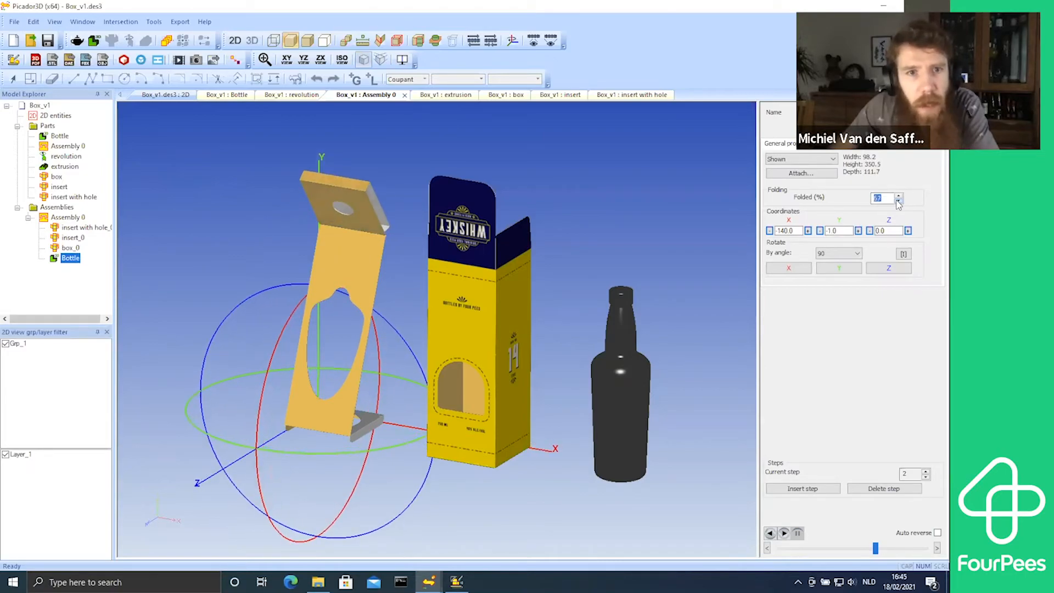
click(898, 201)
click(898, 201)
click(898, 200)
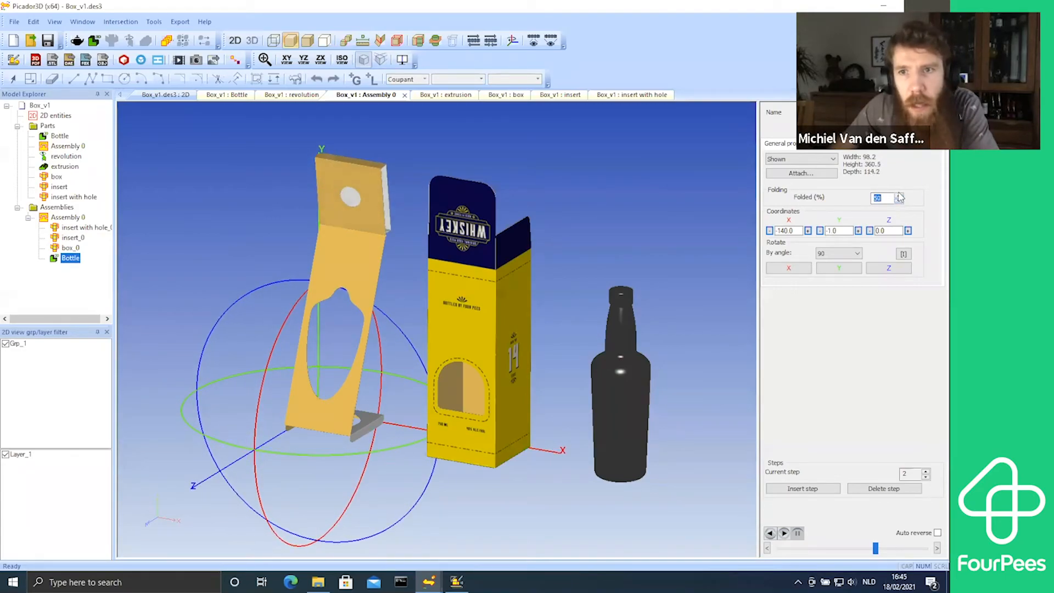
click(898, 201)
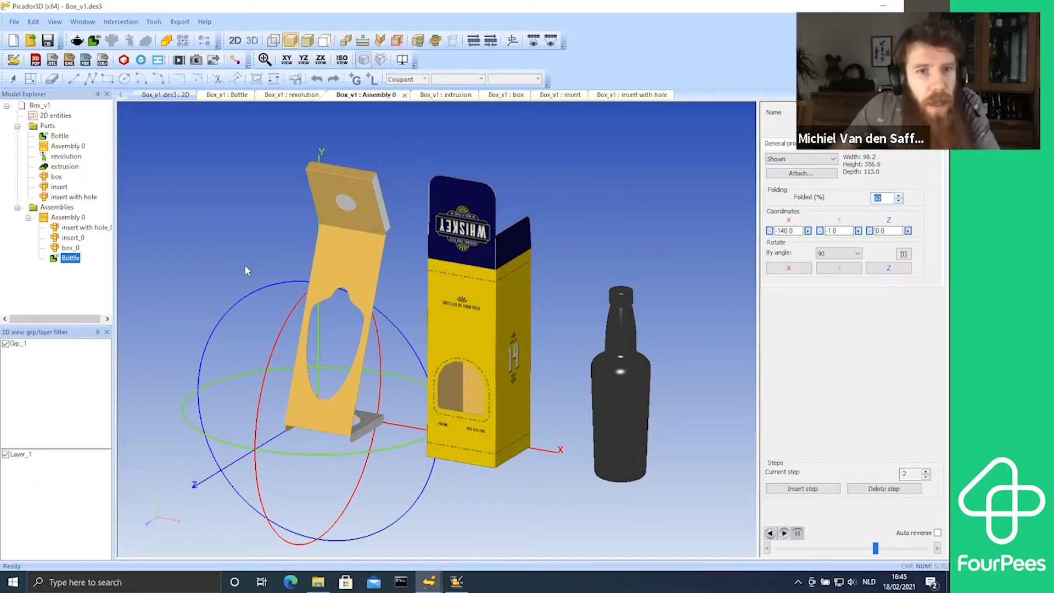
Step: Insert animation step 3 and move the insert above the open box, to Y 358.0 and X 48.0
click(822, 489)
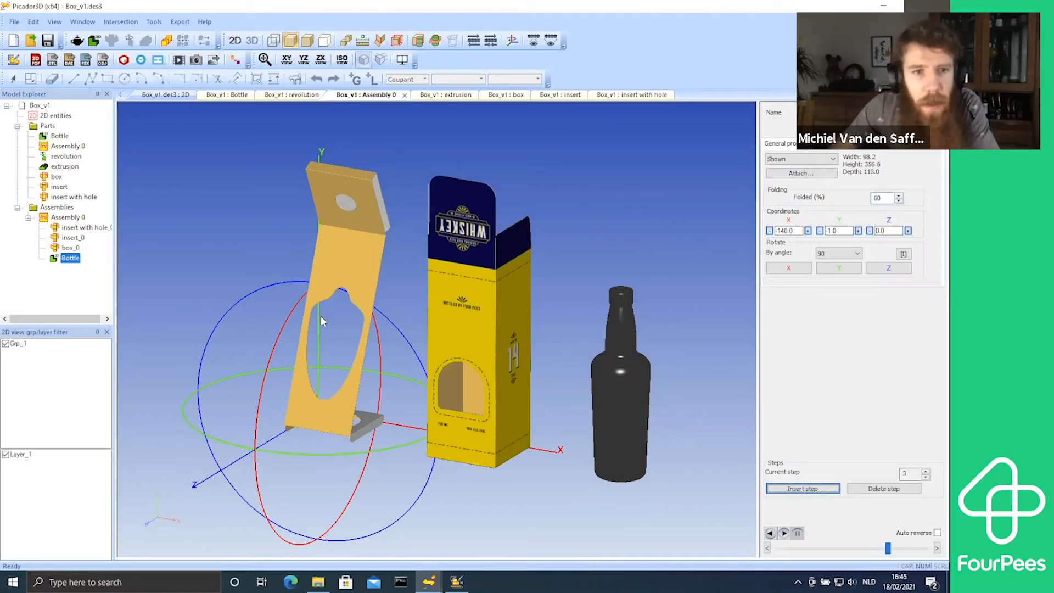
drag(318, 321, 337, 99)
drag(543, 207, 448, 113)
Step: Insert animation step 4 and shift the insert along X to 77.0 to line it up with the box opening
click(794, 489)
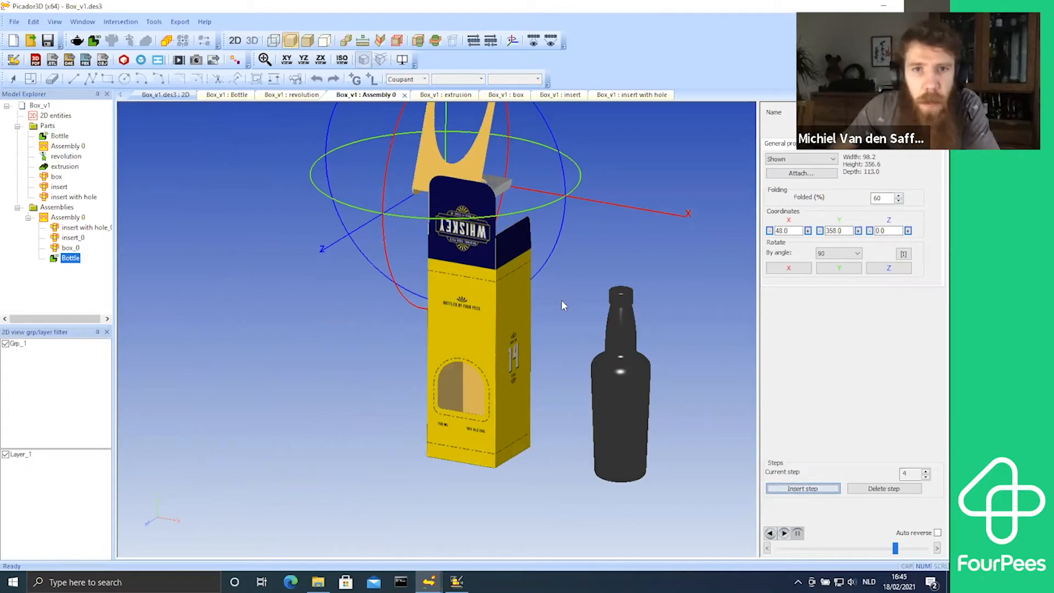
middle_drag(580, 299, 637, 186)
drag(636, 185, 657, 183)
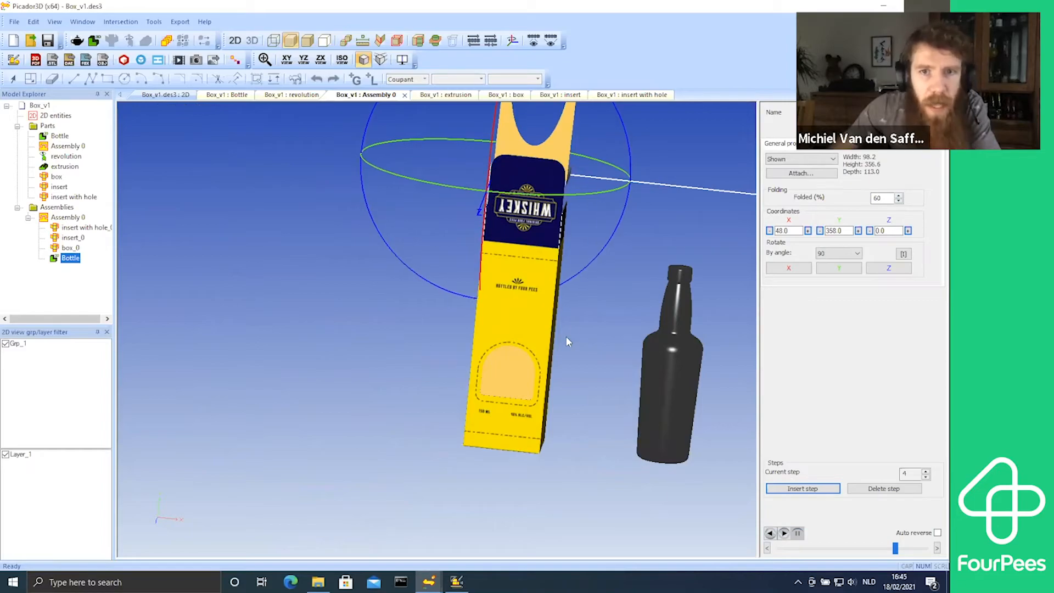
middle_drag(576, 341, 574, 341)
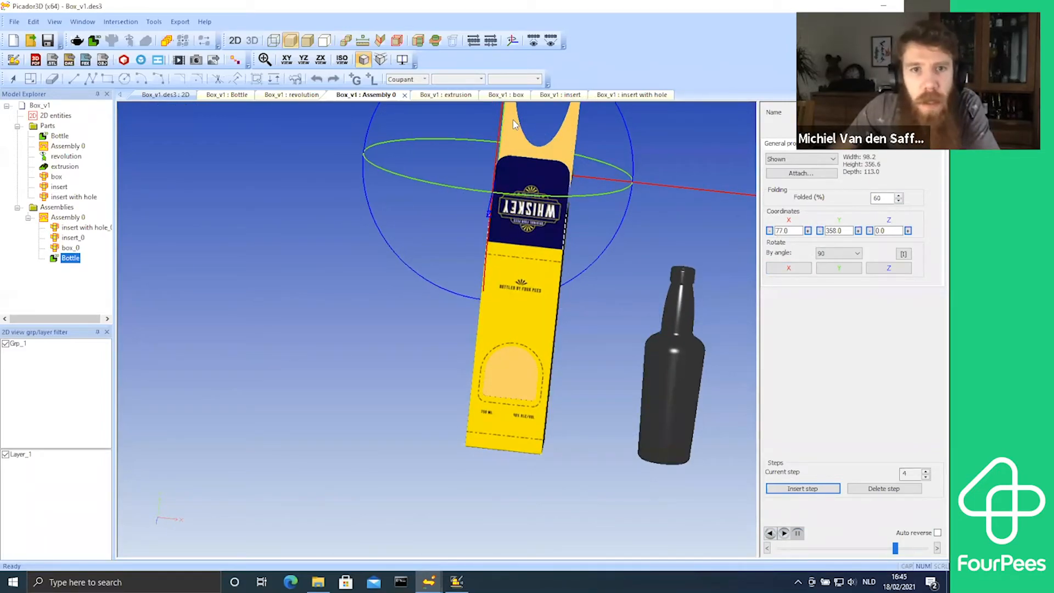
Step: Lower the insert with bottle-shaped holes into the open box, to Y 2.0
middle_drag(656, 314, 494, 110)
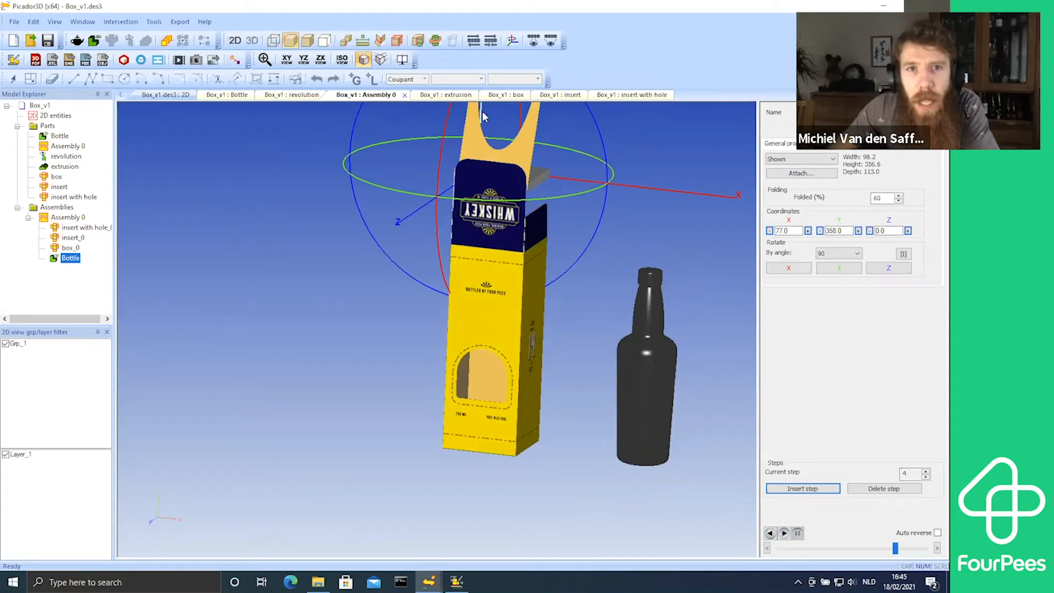
drag(481, 120, 446, 376)
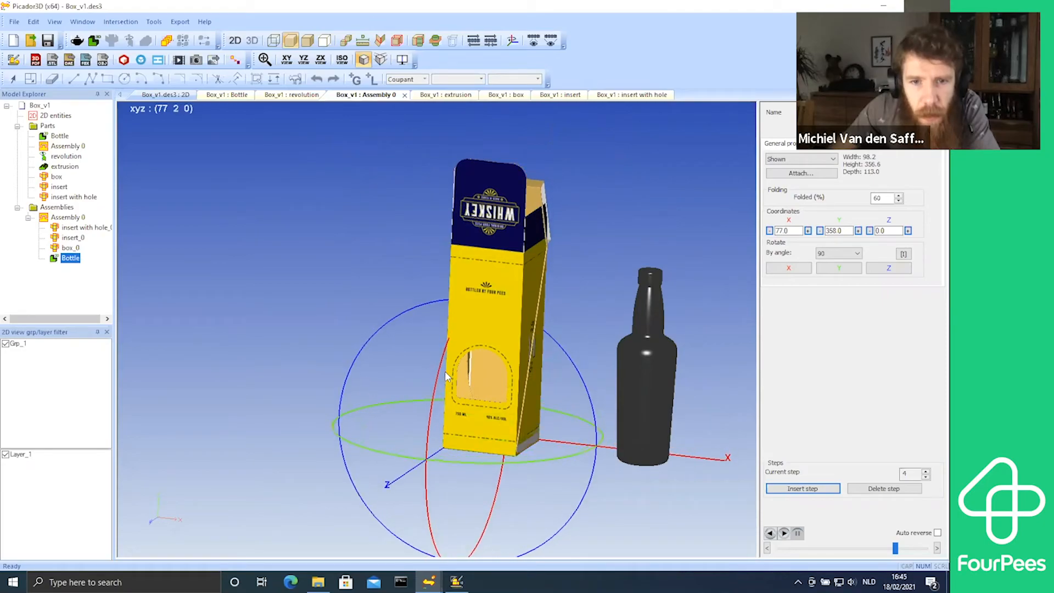
click(820, 231)
click(858, 230)
Step: Fine-tune the insert's position along X to 73.0 so it no longer sticks through the box walls
click(770, 230)
click(770, 230)
click(770, 231)
drag(562, 378, 525, 365)
click(808, 231)
click(808, 231)
click(808, 231)
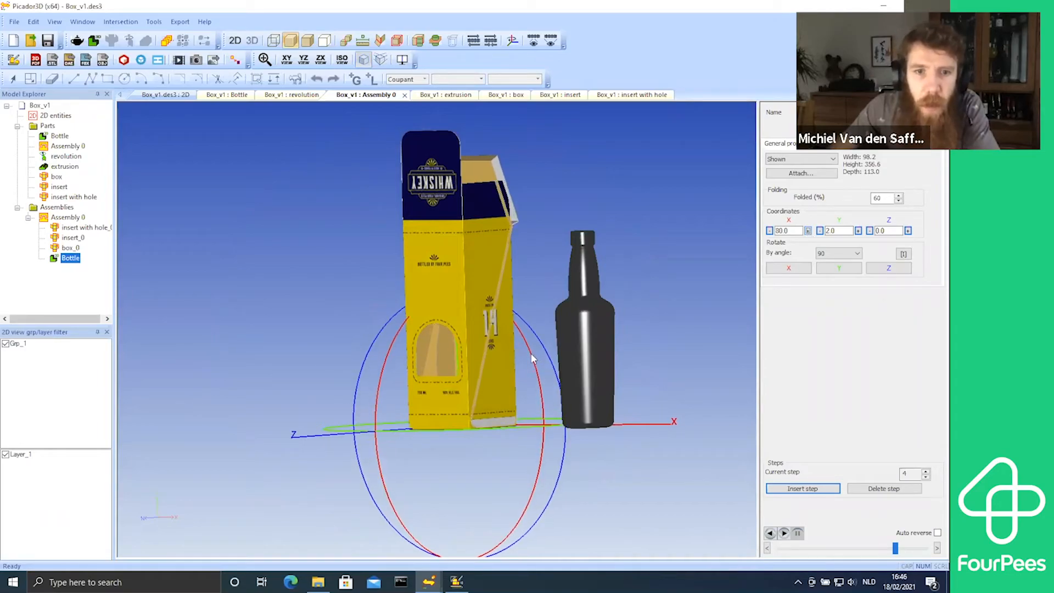
scroll(533, 355, down, 3)
scroll(535, 355, up, 5)
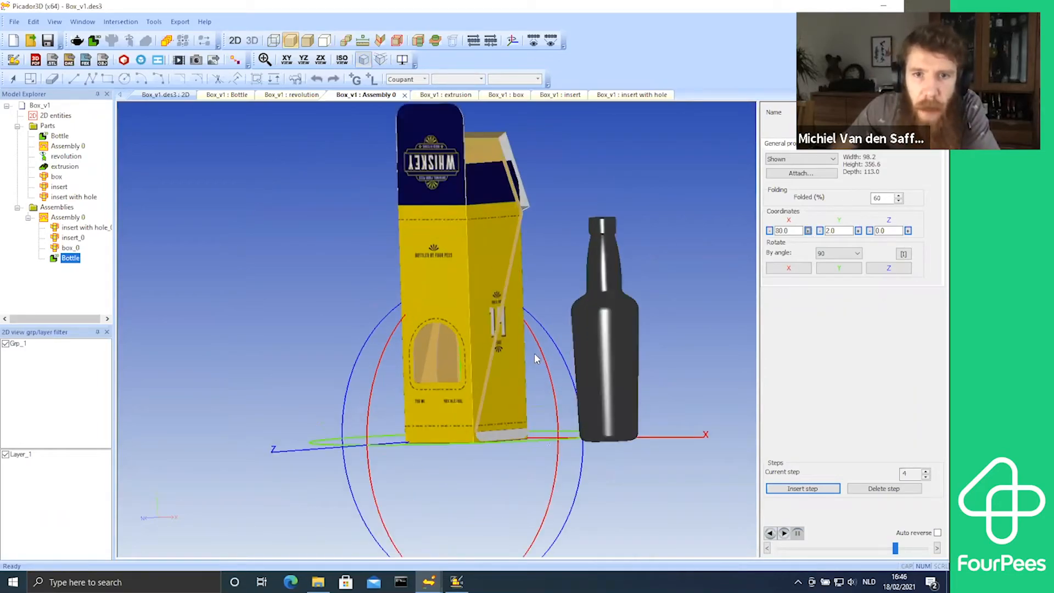
scroll(537, 357, up, 2)
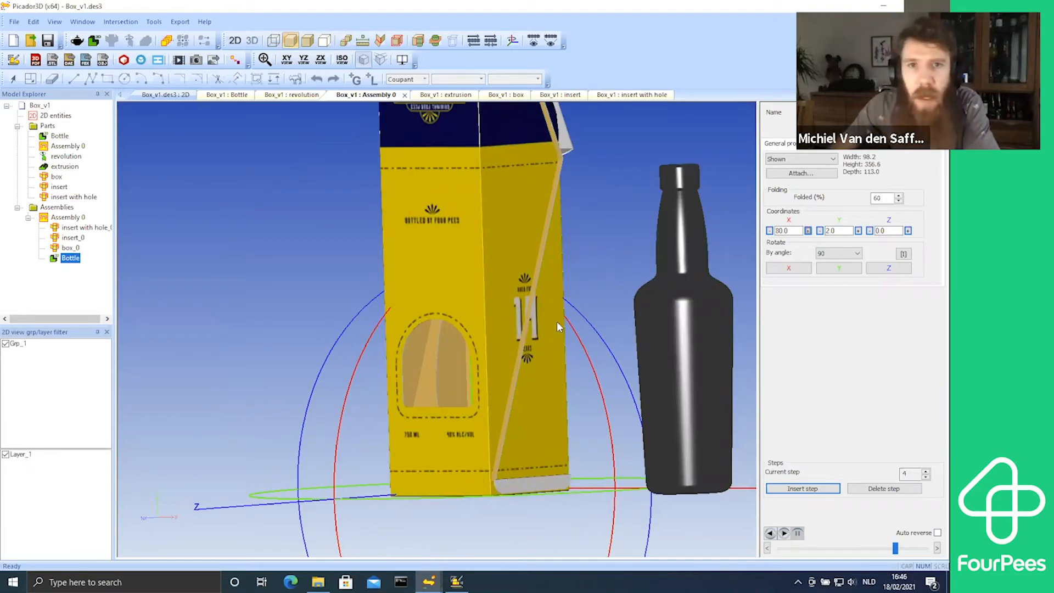
click(771, 232)
click(770, 231)
click(771, 231)
click(771, 231)
click(770, 231)
click(770, 231)
click(770, 231)
drag(486, 311, 510, 248)
scroll(520, 242, down, 2)
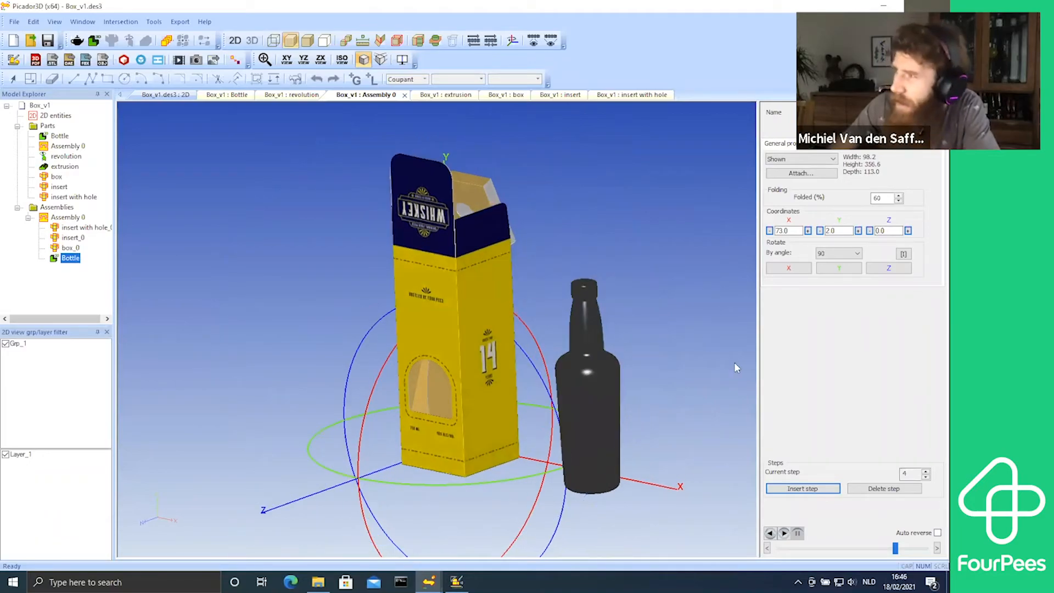
Step: Insert animation step 5 and move the bottle above the open box, to X 162.0 and Y 478.0
click(804, 489)
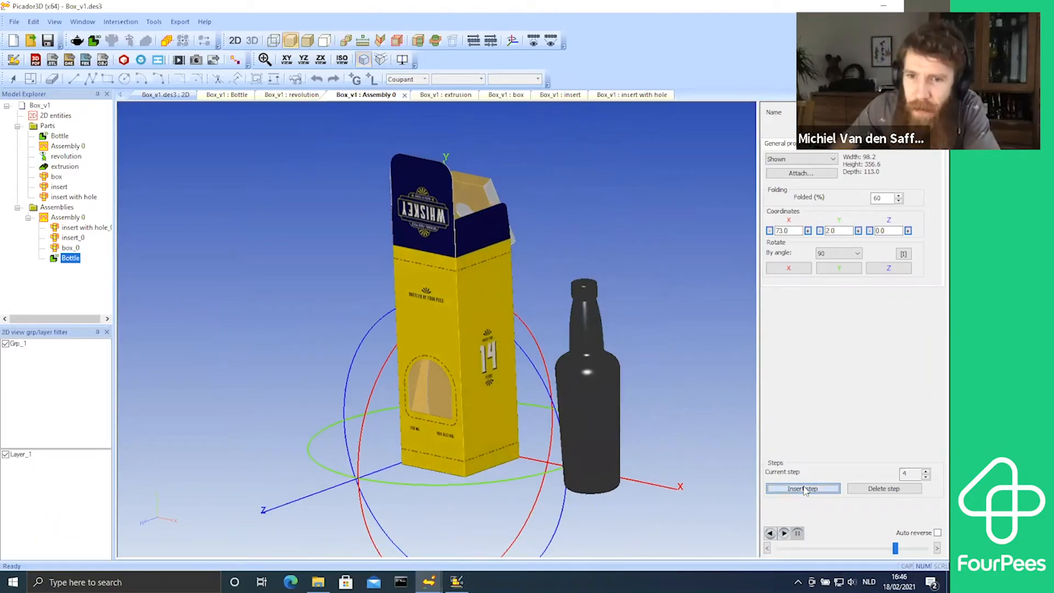
click(612, 379)
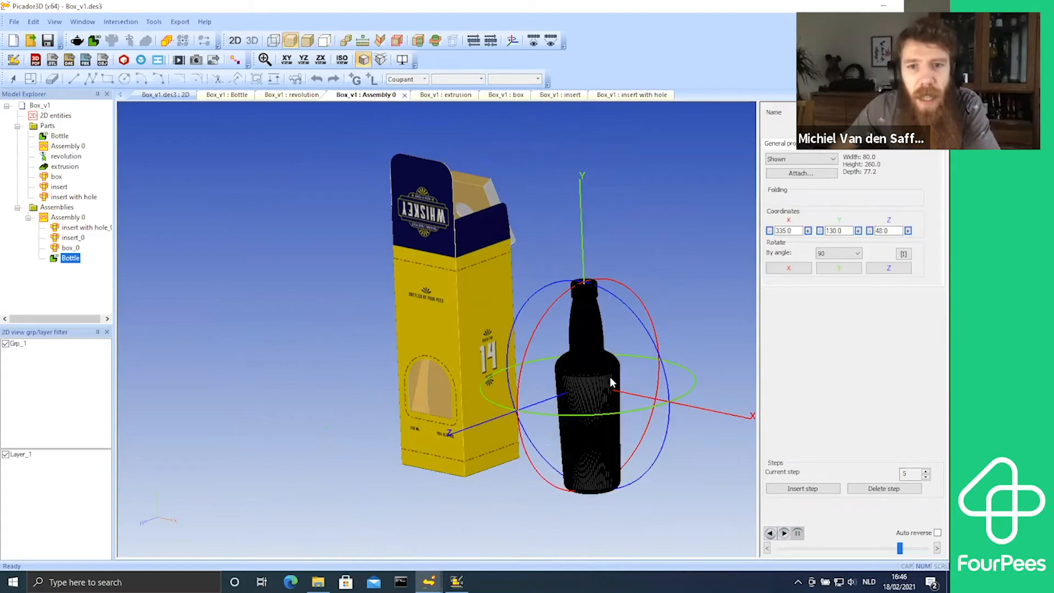
drag(581, 229, 554, 3)
drag(700, 183, 634, 221)
middle_drag(634, 221, 433, 416)
scroll(532, 305, up, 2)
scroll(533, 305, down, 3)
drag(490, 101, 490, 58)
drag(617, 164, 578, 180)
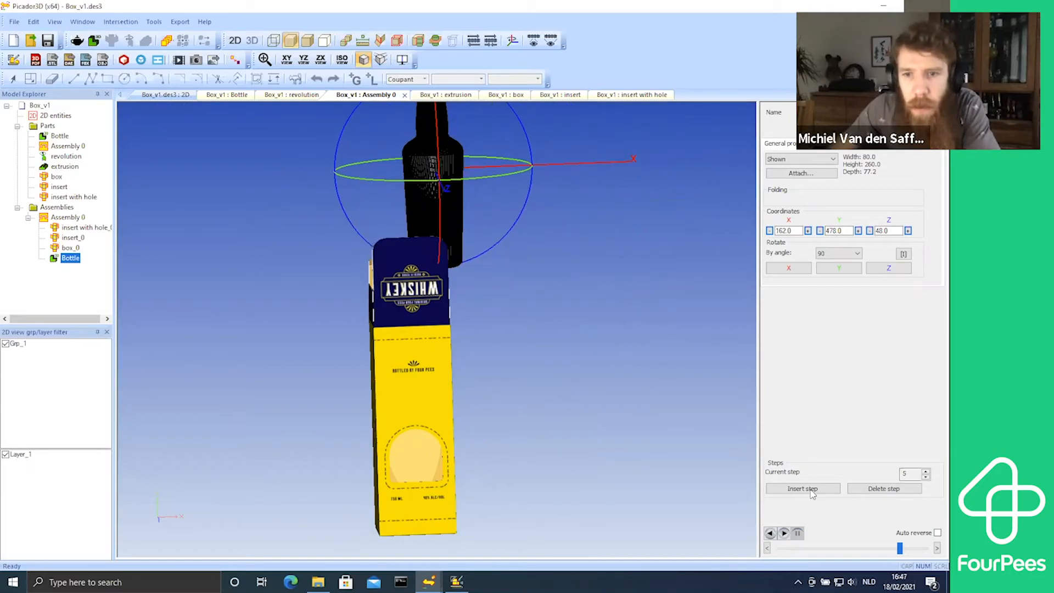
Step: Insert animation step 6 and shift the bottle along X to 125.0 to line it up with the box opening
click(803, 488)
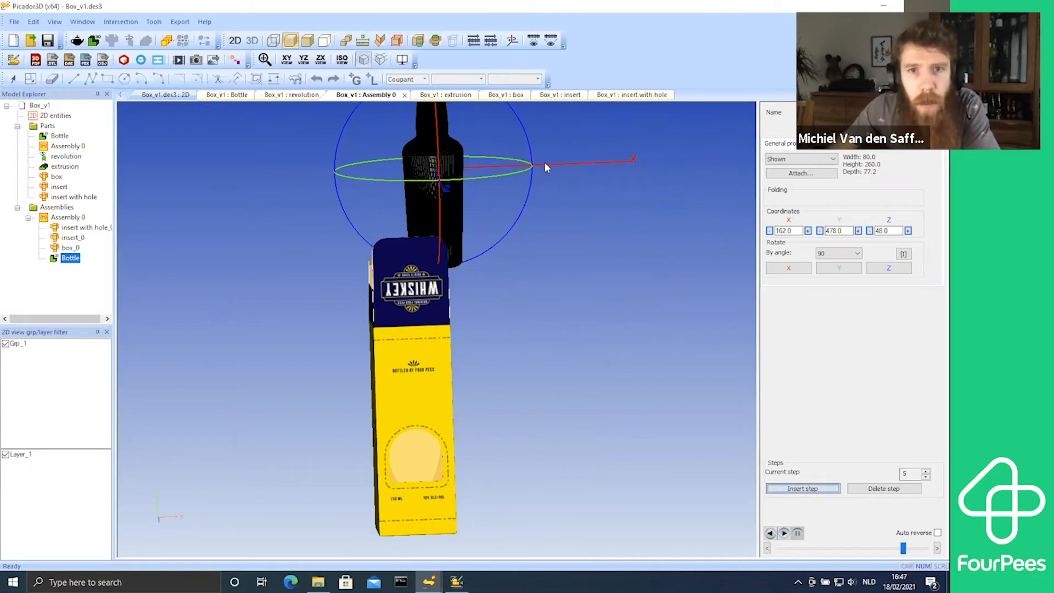
drag(538, 164, 517, 163)
drag(513, 350, 479, 362)
scroll(480, 363, up, 2)
scroll(479, 362, down, 5)
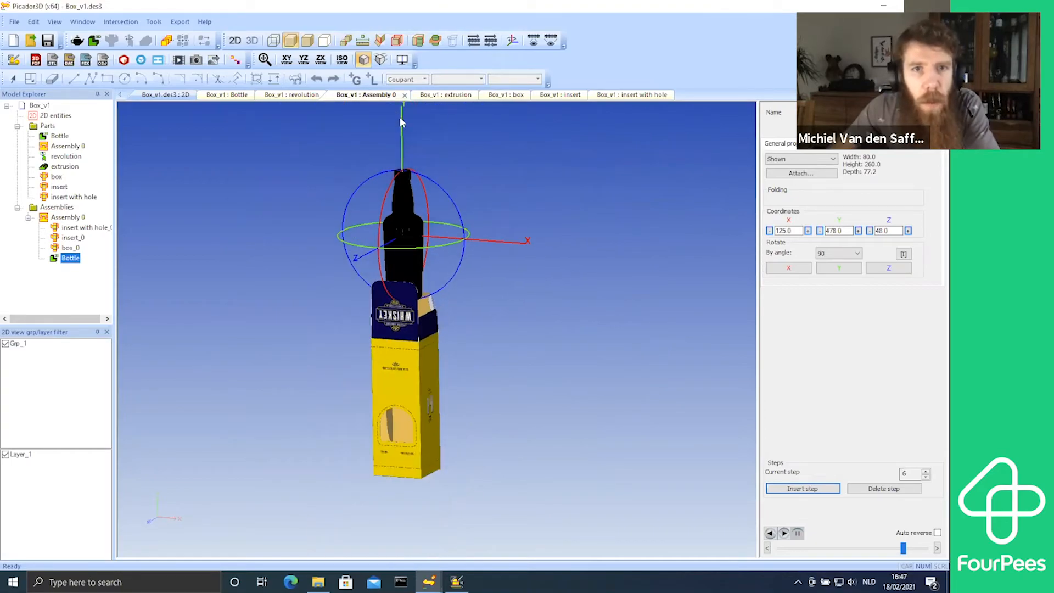
Step: Lower the bottle into the box, to Y 160.0
drag(399, 116, 396, 261)
scroll(397, 259, up, 3)
scroll(396, 255, down, 4)
drag(396, 255, 393, 321)
middle_drag(394, 321, 470, 159)
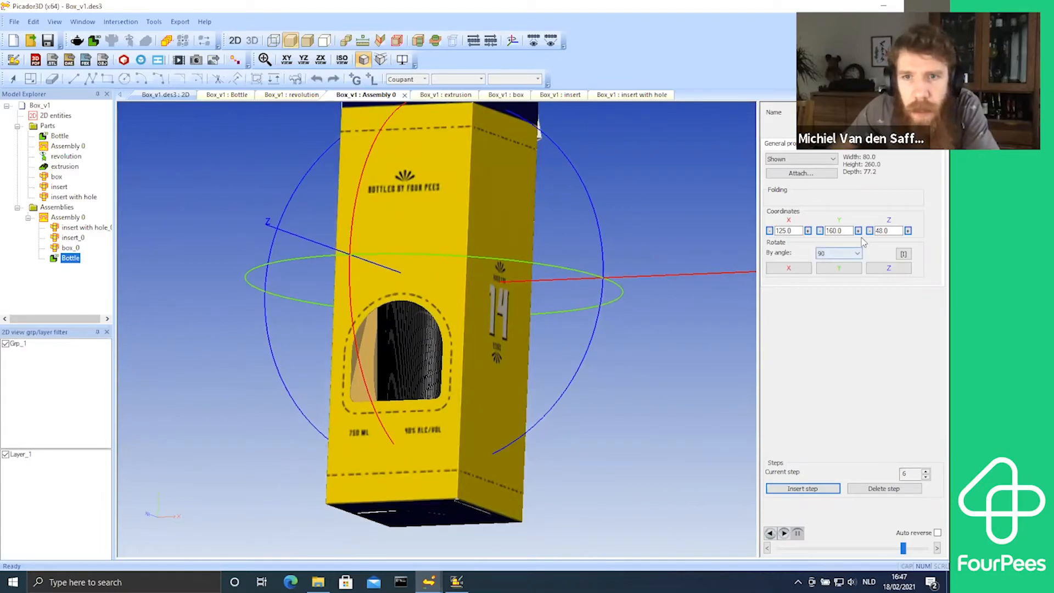
Step: Fine-tune the bottle's seat inside the box to Y 133.0 and X 124.0
click(820, 231)
click(820, 231)
click(820, 231)
click(820, 231)
click(820, 231)
click(819, 231)
click(819, 231)
click(819, 231)
click(820, 231)
click(820, 231)
click(819, 232)
click(820, 231)
click(819, 231)
click(819, 231)
click(820, 231)
click(819, 231)
click(819, 231)
click(820, 231)
click(820, 231)
click(820, 231)
click(820, 231)
click(819, 231)
click(819, 232)
click(820, 231)
click(820, 231)
click(820, 231)
click(820, 231)
click(820, 231)
click(820, 231)
click(819, 232)
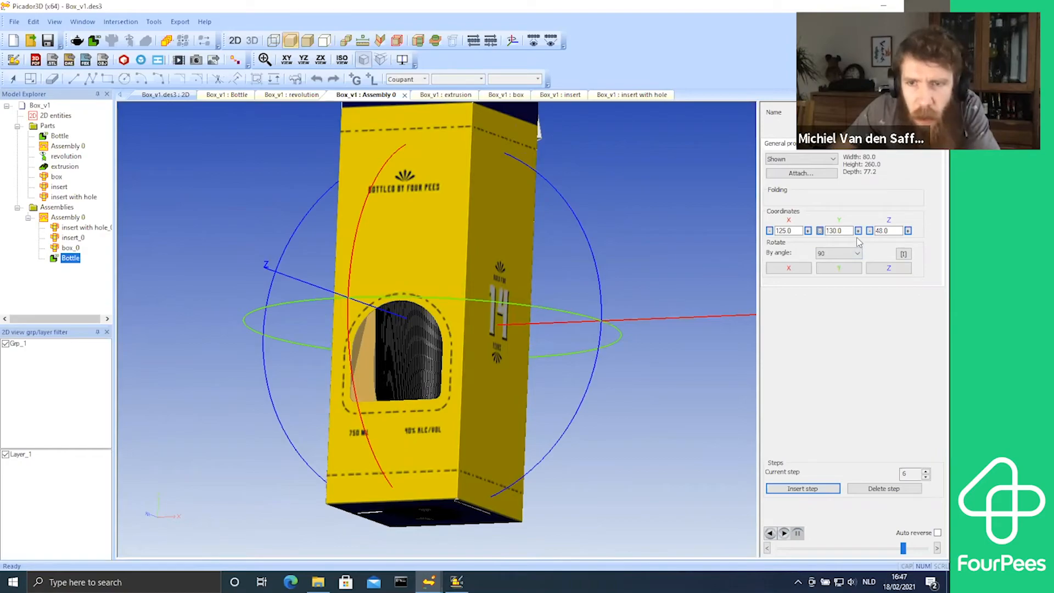
click(858, 231)
click(858, 230)
click(858, 231)
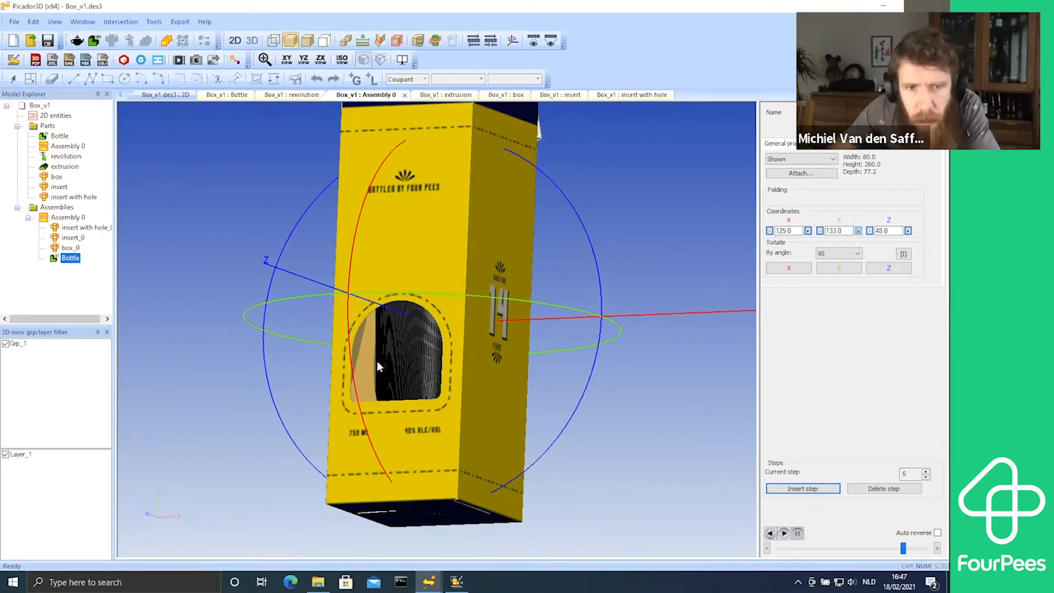
click(808, 231)
click(770, 231)
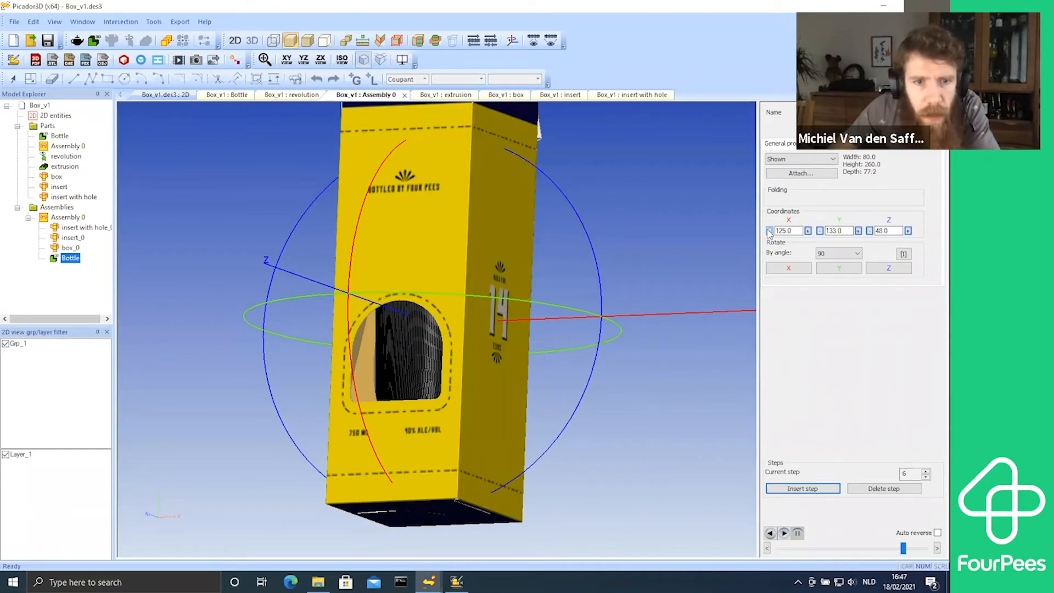
click(770, 231)
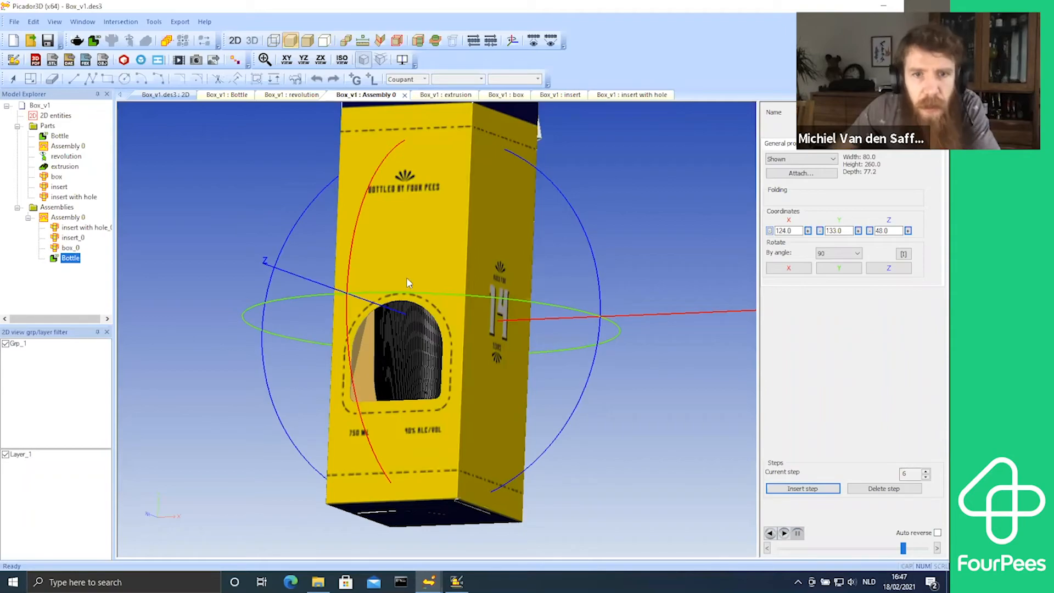
Step: Insert animation step 7 and fully fold the insert with bottle-shaped holes so its raised top section closes
drag(395, 244, 412, 266)
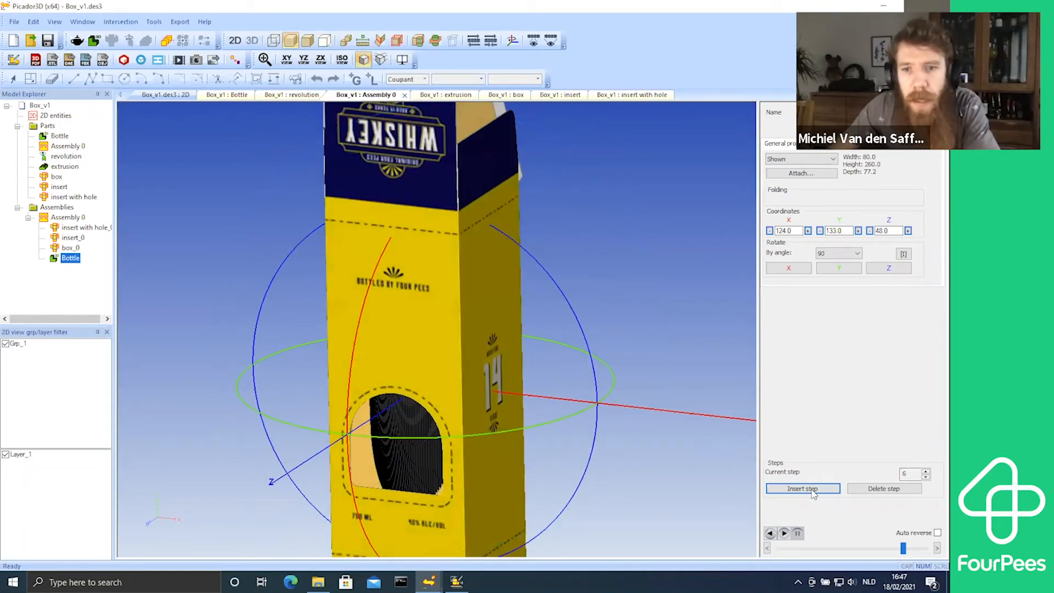
drag(606, 450, 333, 221)
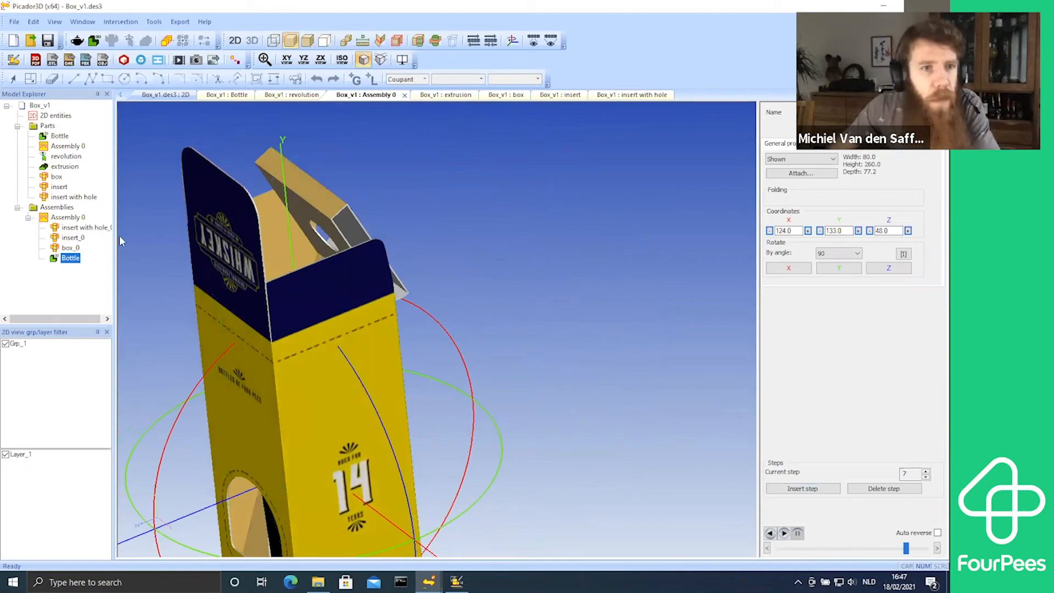
click(91, 226)
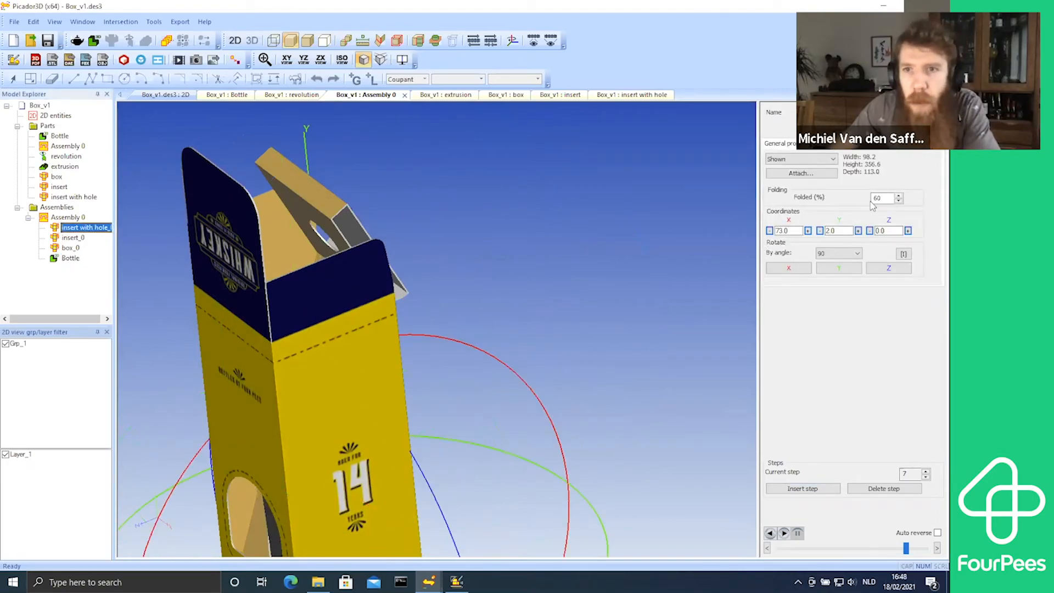
double_click(884, 198)
text(1)
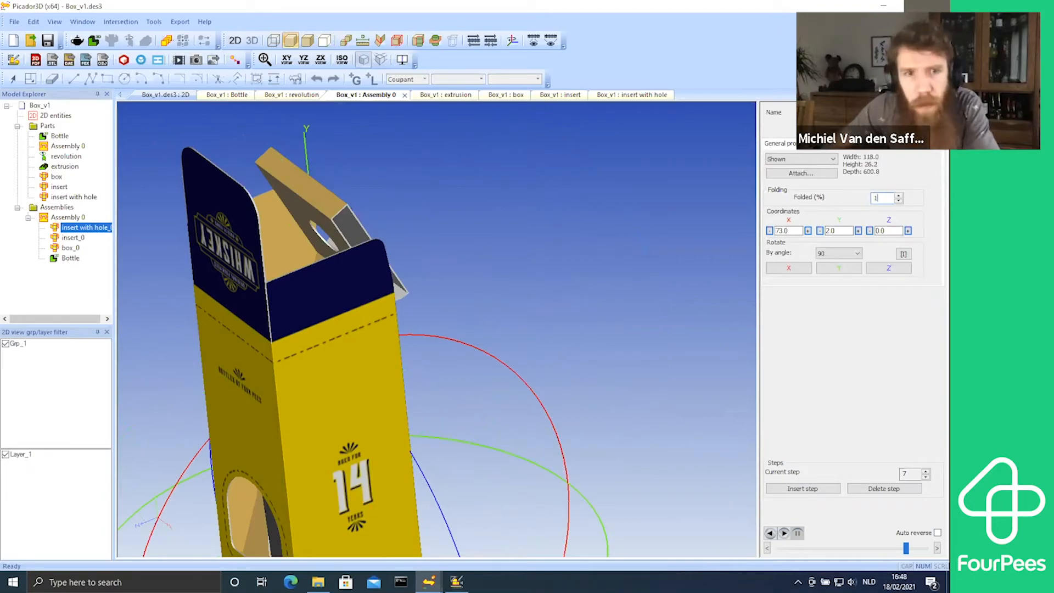
text(00)
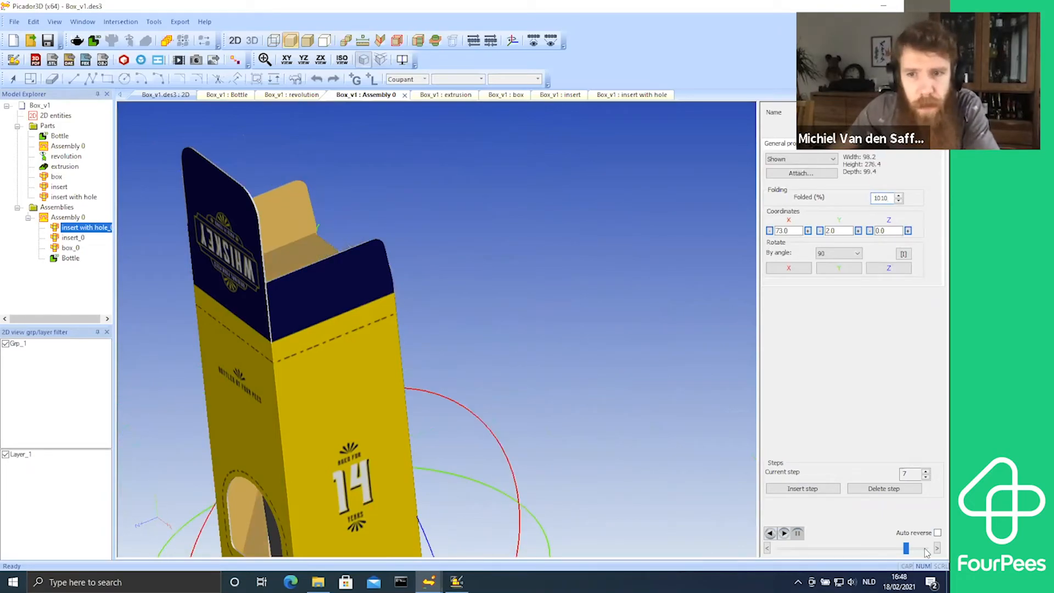
Step: Insert animation step 8 and set the box's folding to 100% to close its lid
click(815, 491)
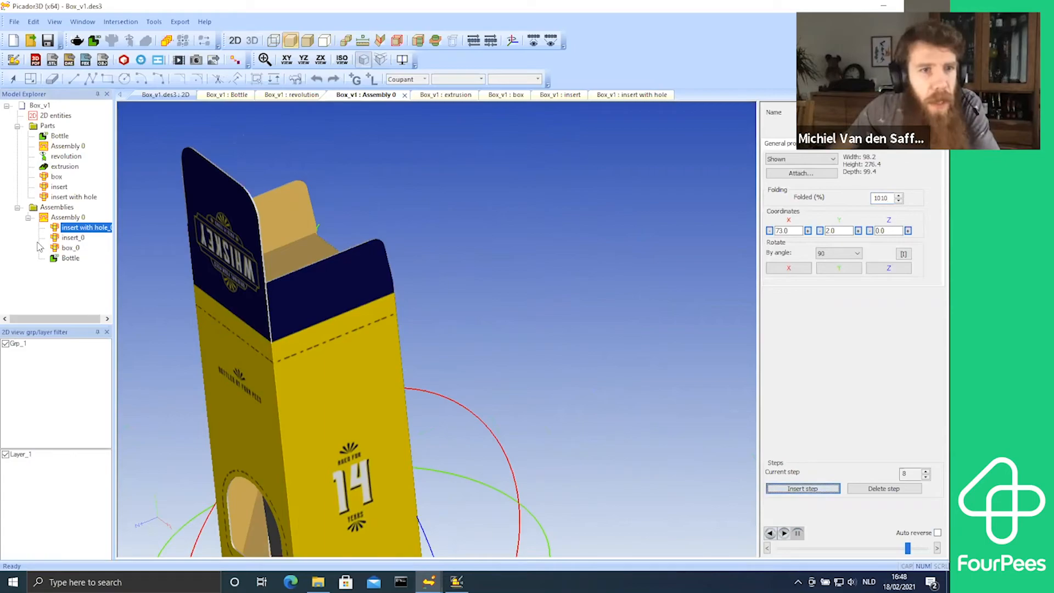
click(71, 248)
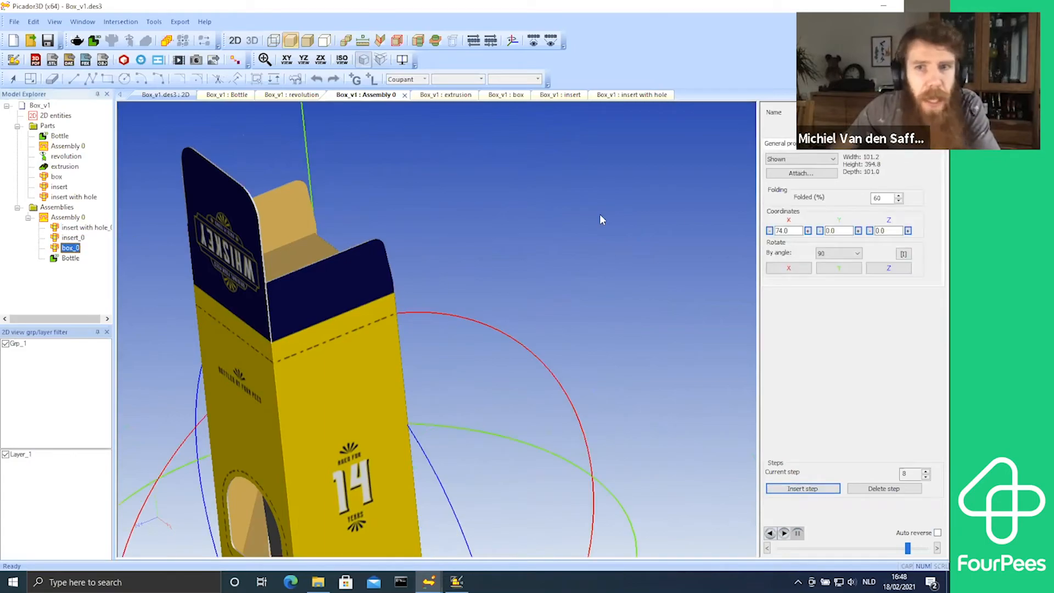
drag(893, 199, 859, 202)
text(100)
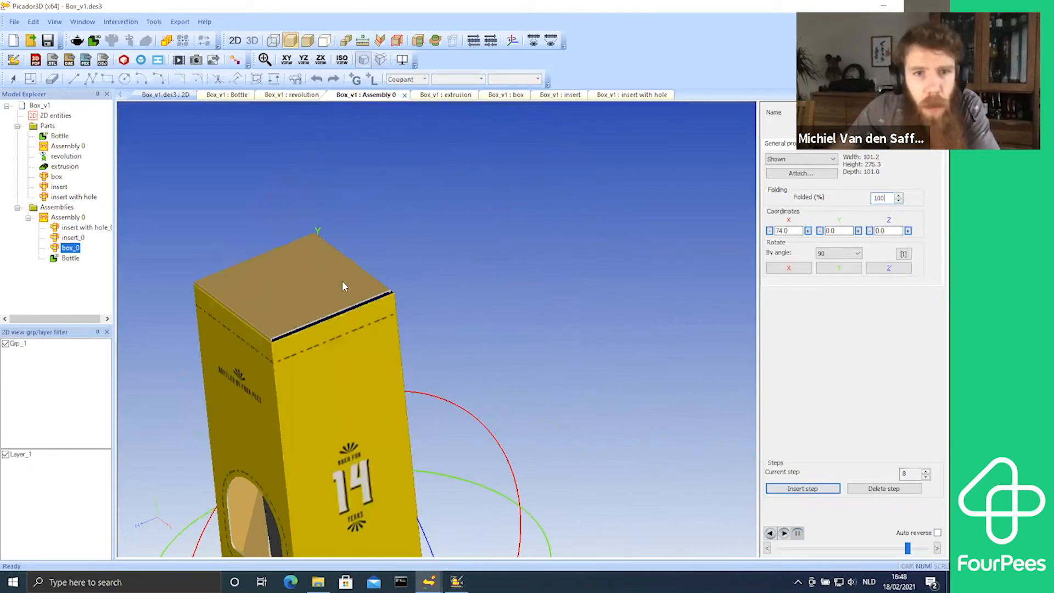
Step: Lower the insert with bottle-shaped holes to Y -2.0 so it stays beneath the closed box lid
click(77, 227)
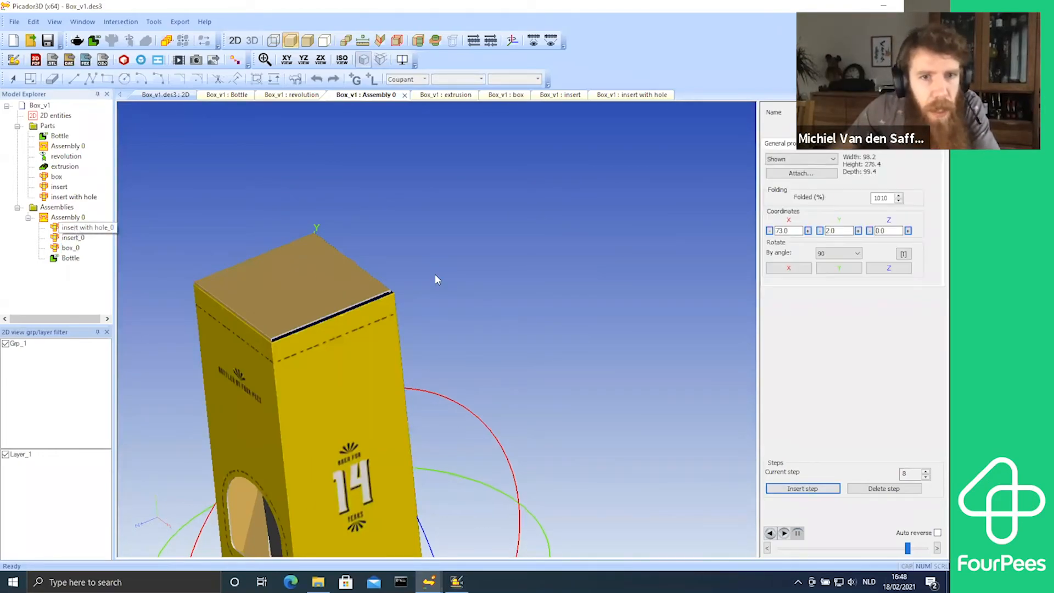
click(820, 230)
click(820, 230)
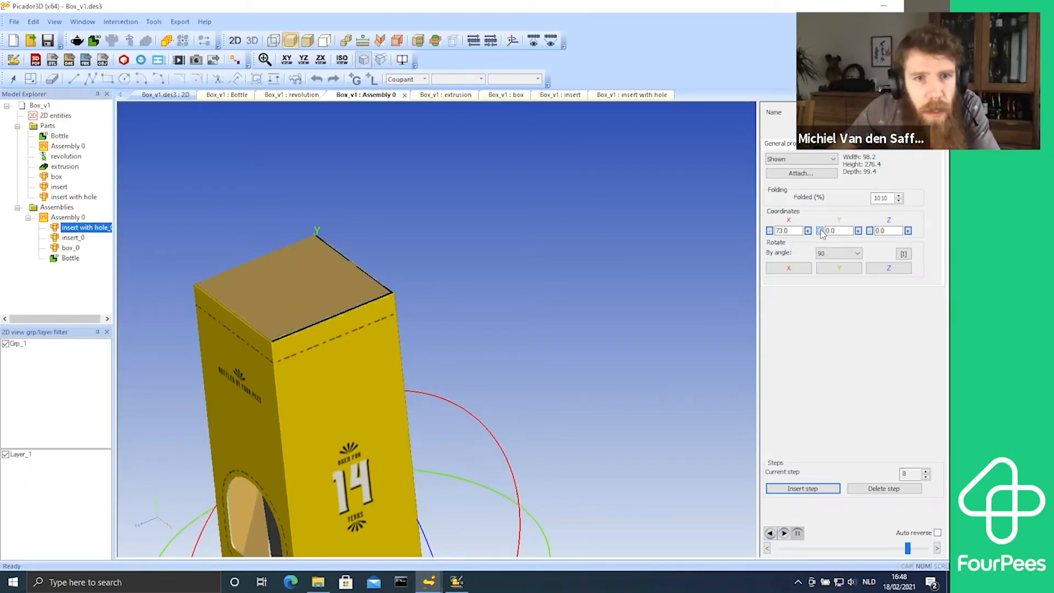
click(820, 231)
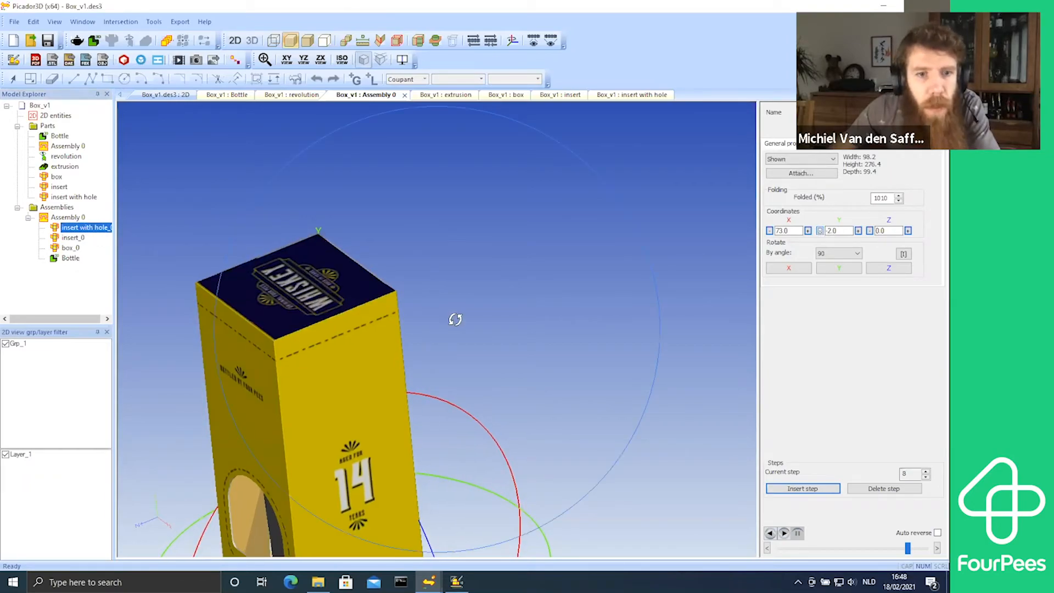
scroll(406, 341, up, 5)
scroll(405, 340, down, 5)
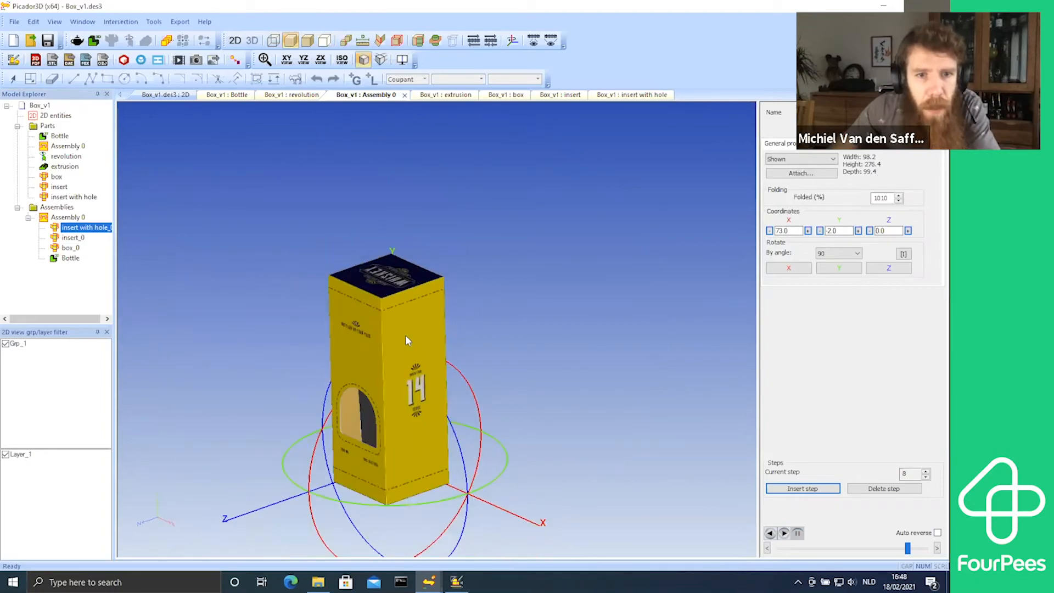
middle_drag(441, 358, 457, 339)
drag(457, 355, 452, 344)
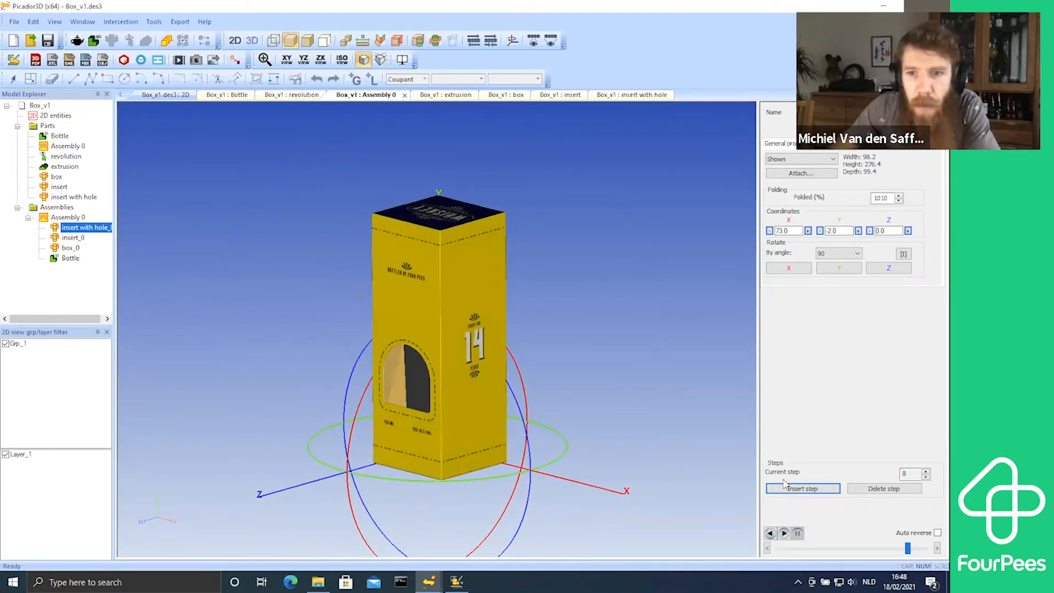
Step: Play the assembly animation from the beginning and examine the package from several sides as it comes together
click(784, 533)
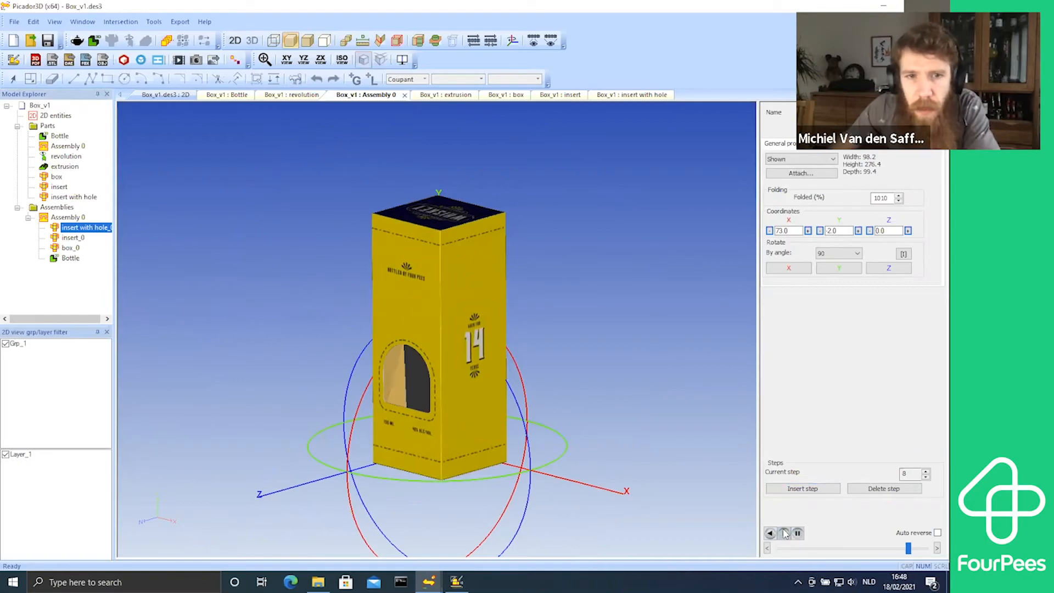
drag(912, 548, 752, 541)
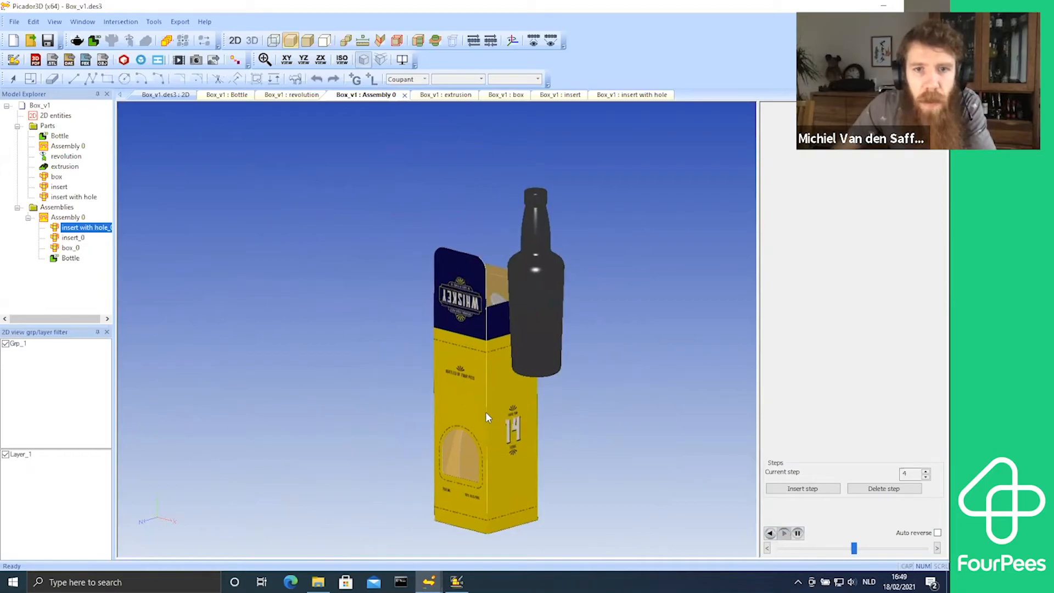
middle_drag(485, 412, 611, 409)
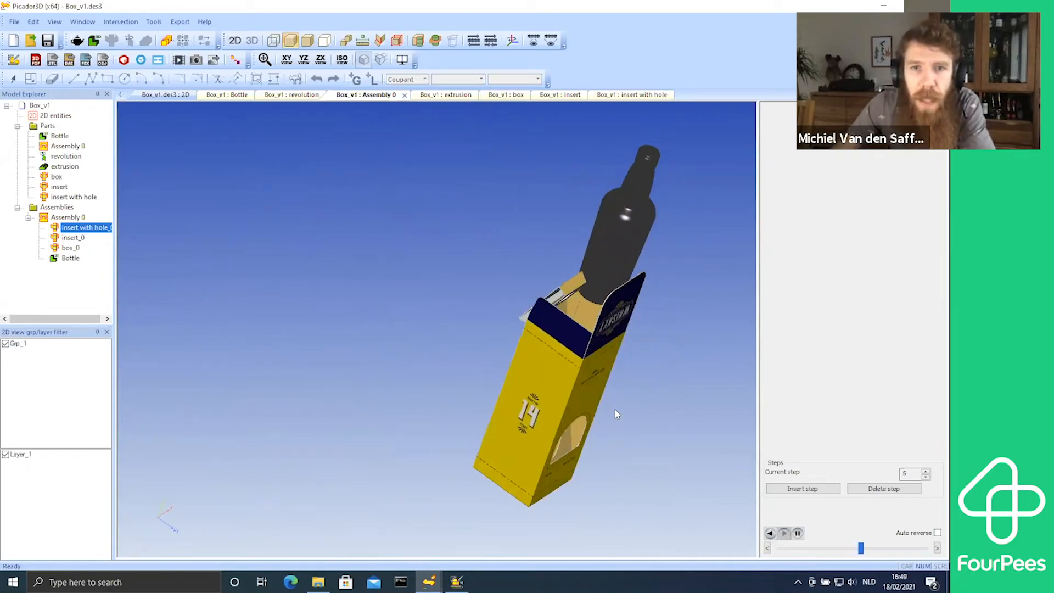
middle_drag(615, 414, 605, 380)
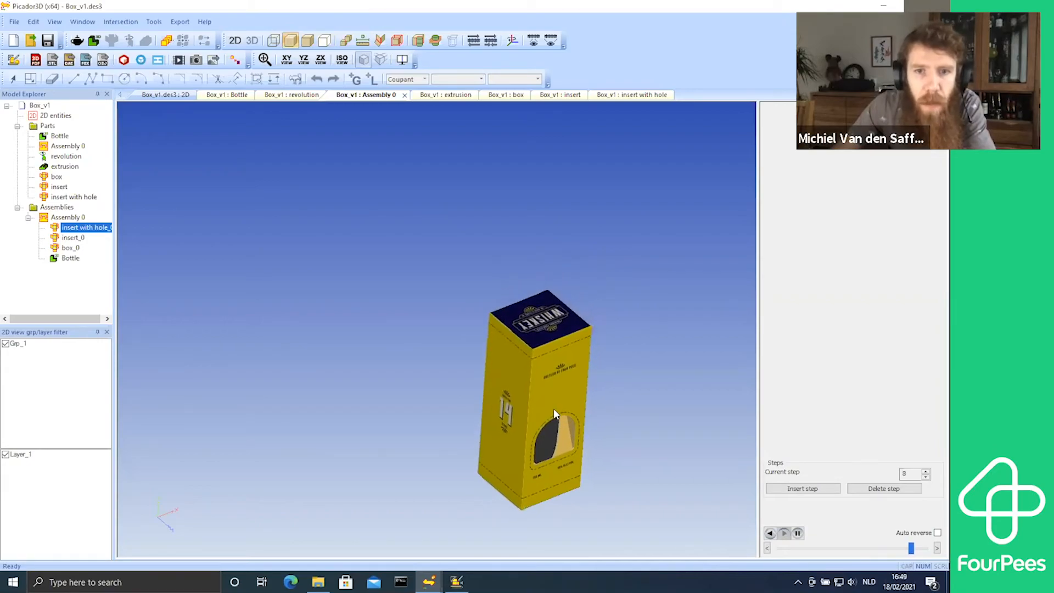
middle_drag(553, 408, 529, 424)
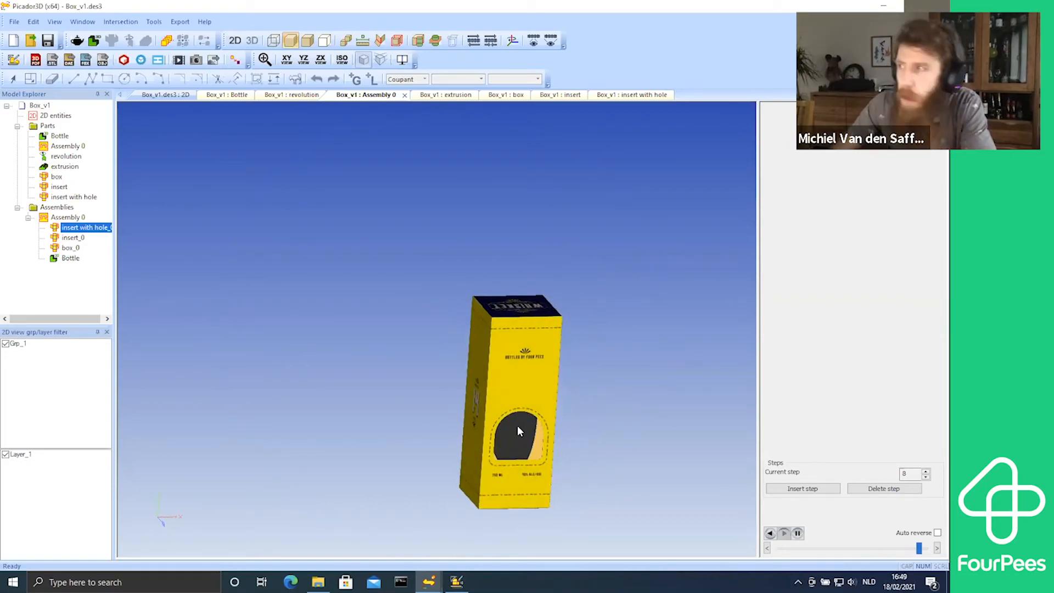
scroll(462, 427, down, 2)
scroll(463, 427, up, 3)
middle_drag(509, 367, 416, 371)
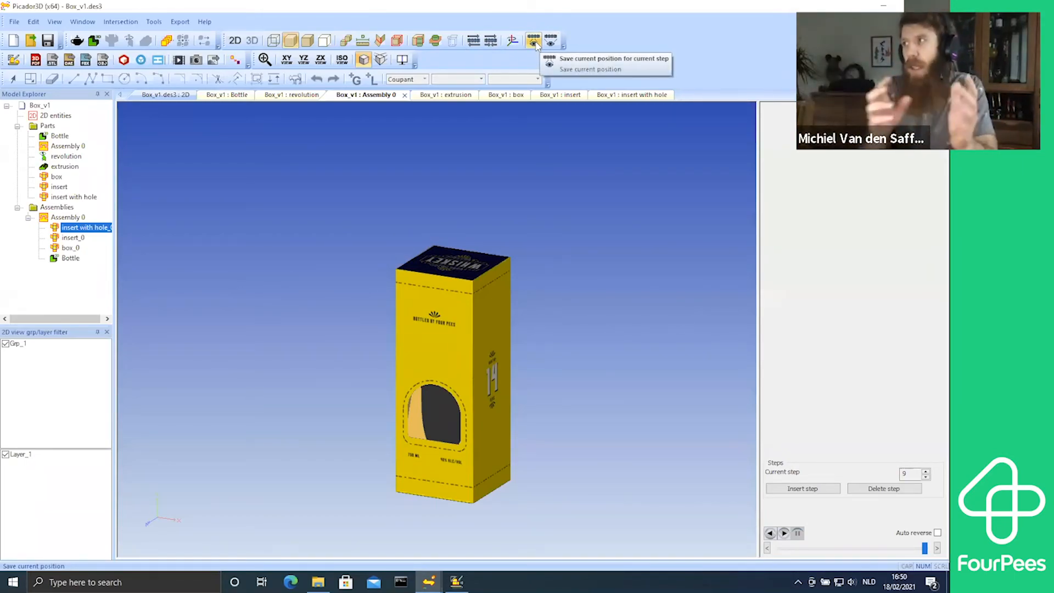
Step: Export the assembly frozen at step 9 as a 3D PDF named Box_v1.3d.pdf on the Desktop
middle_drag(566, 425, 548, 381)
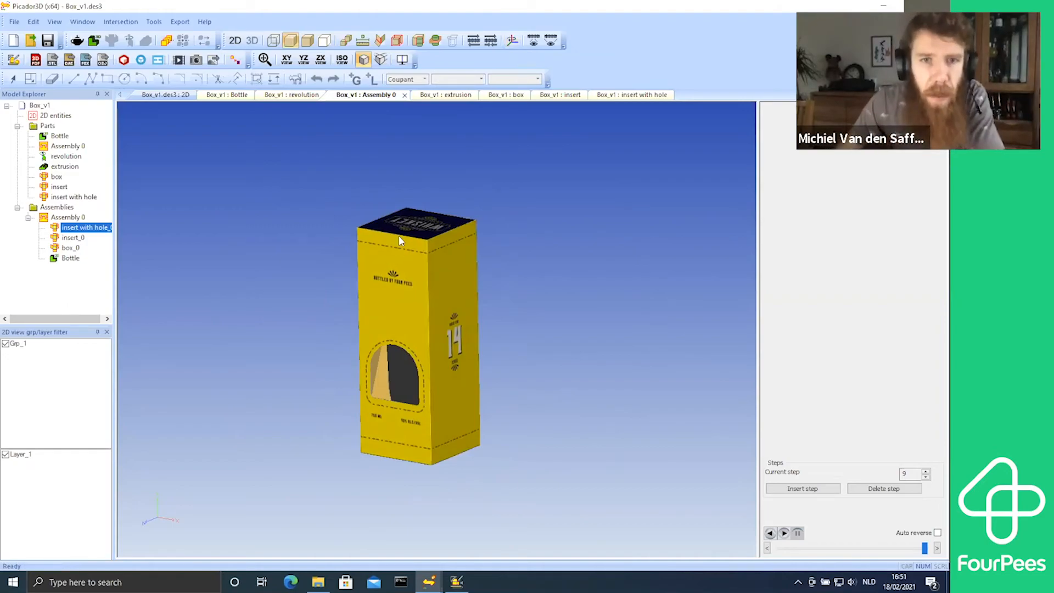
middle_drag(339, 224, 339, 224)
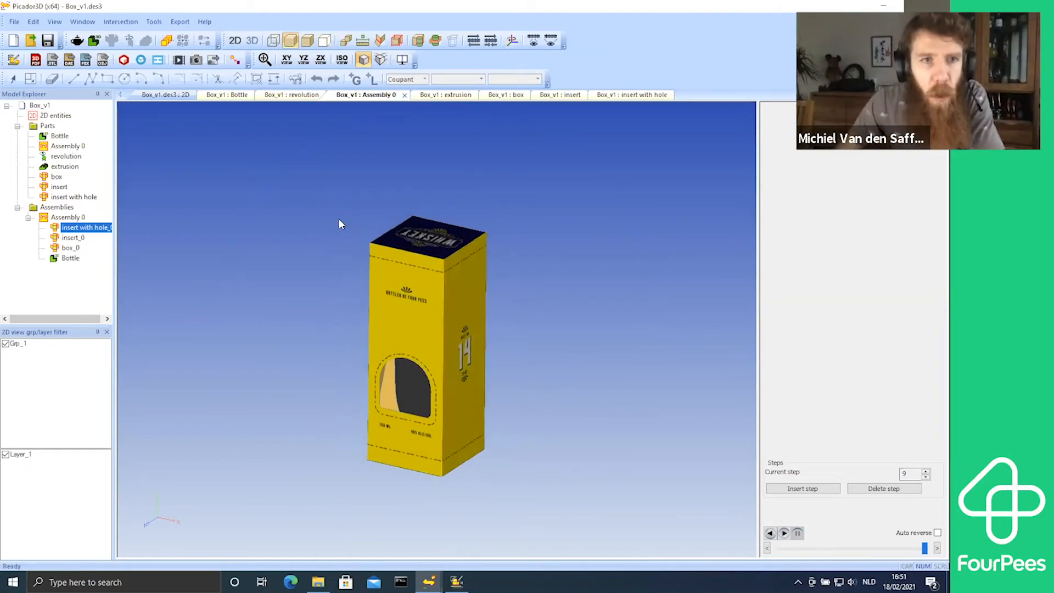
click(35, 61)
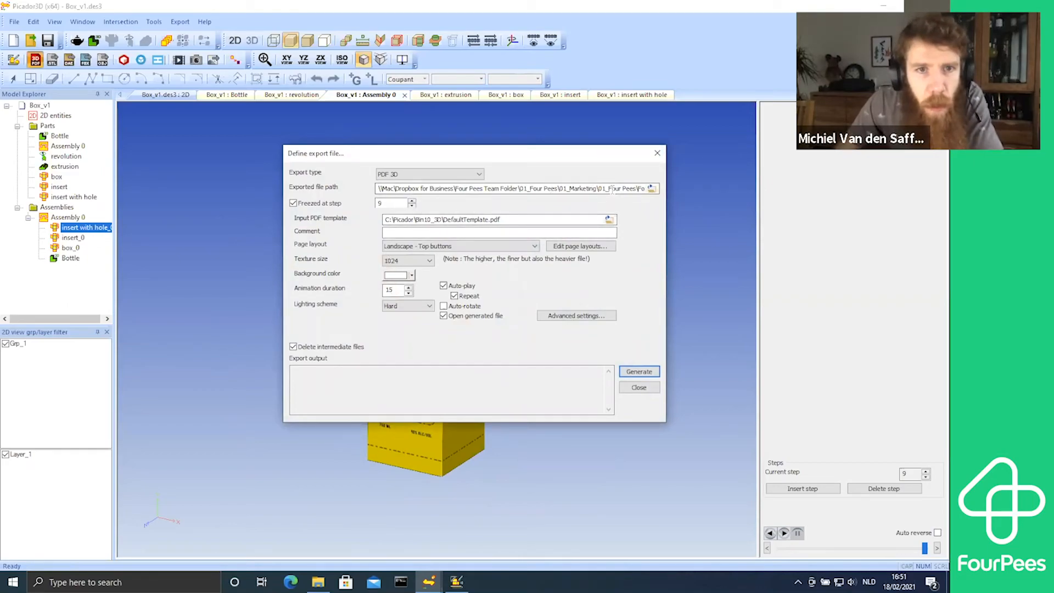
click(651, 188)
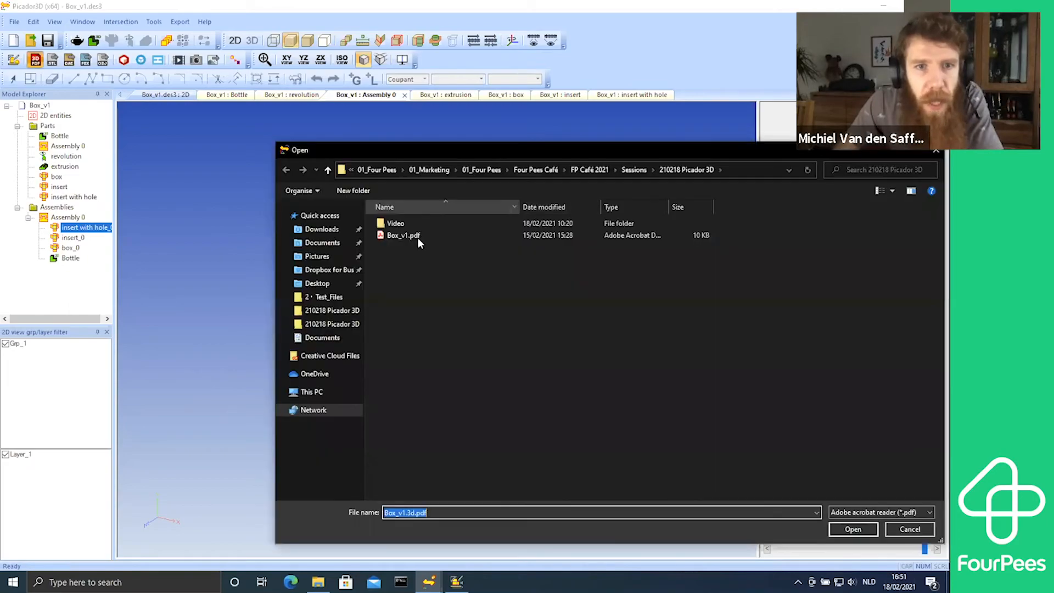
click(319, 283)
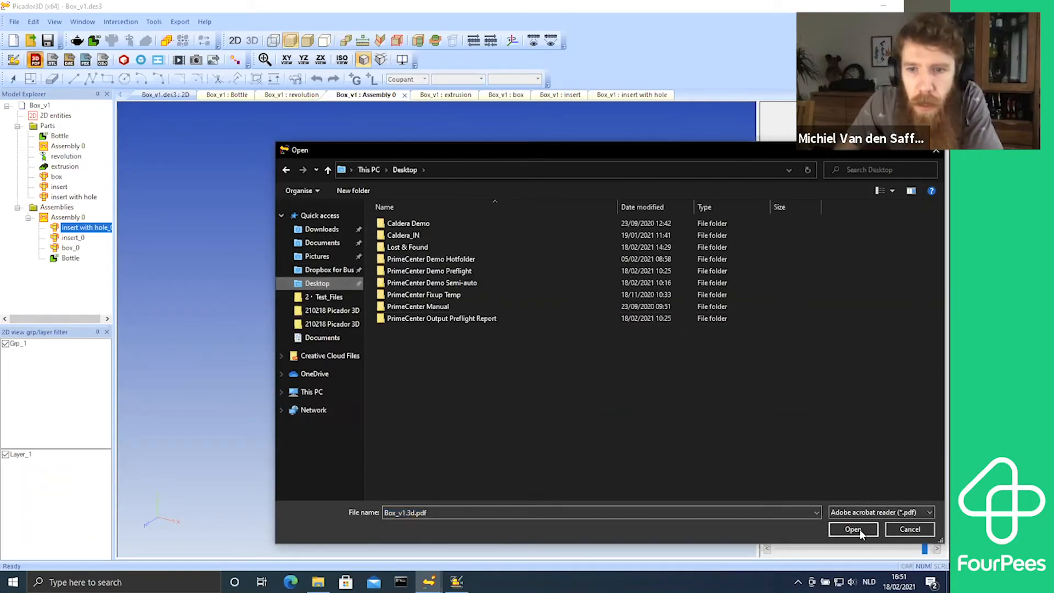
click(409, 514)
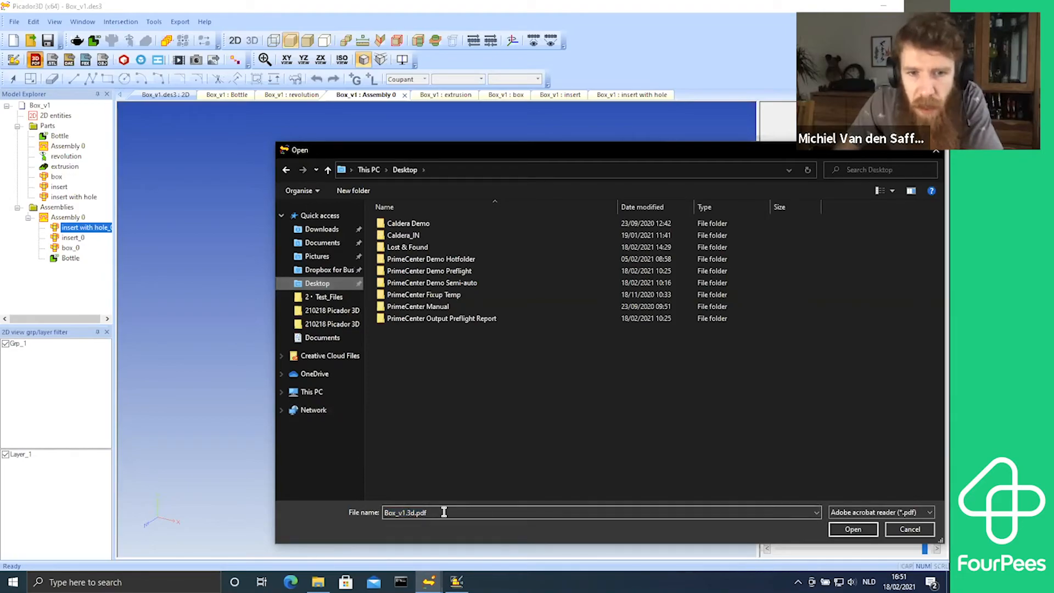
click(853, 530)
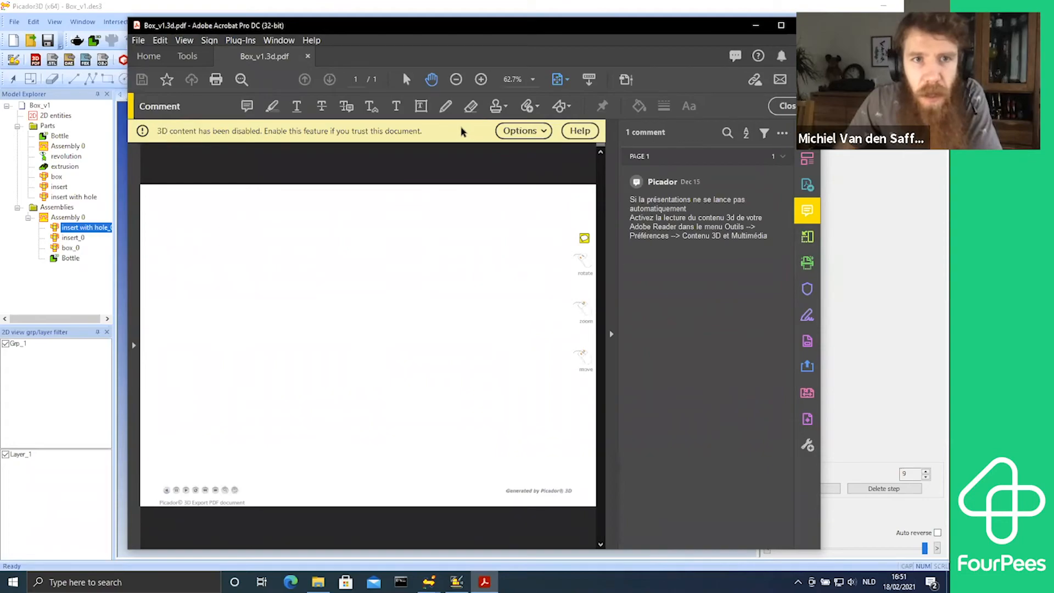
Step: Always trust the exported Box_v1.3d PDF, then close and reopen it to load its 3D content
click(539, 132)
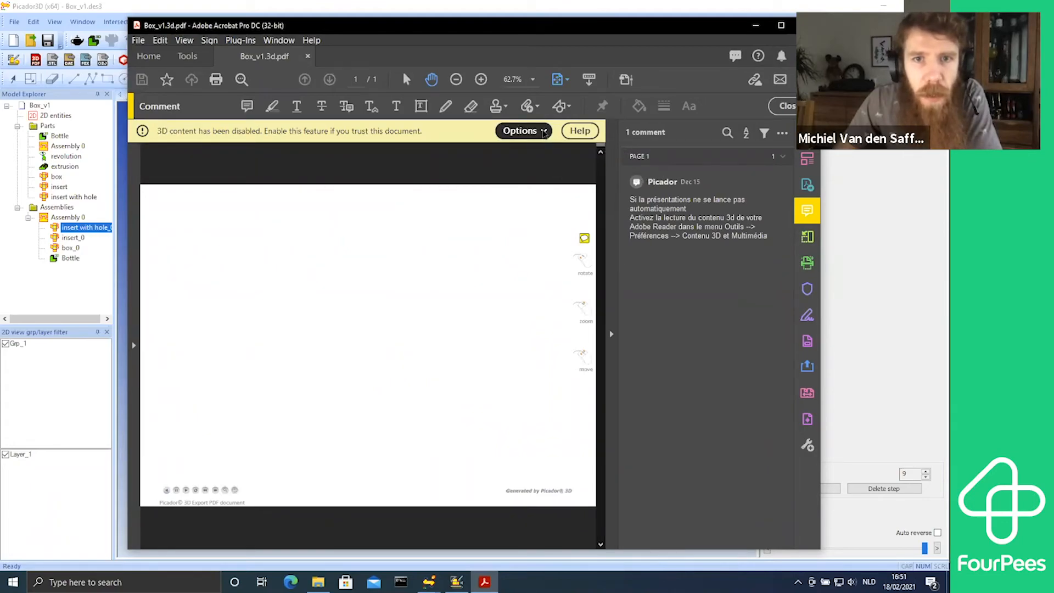
click(544, 133)
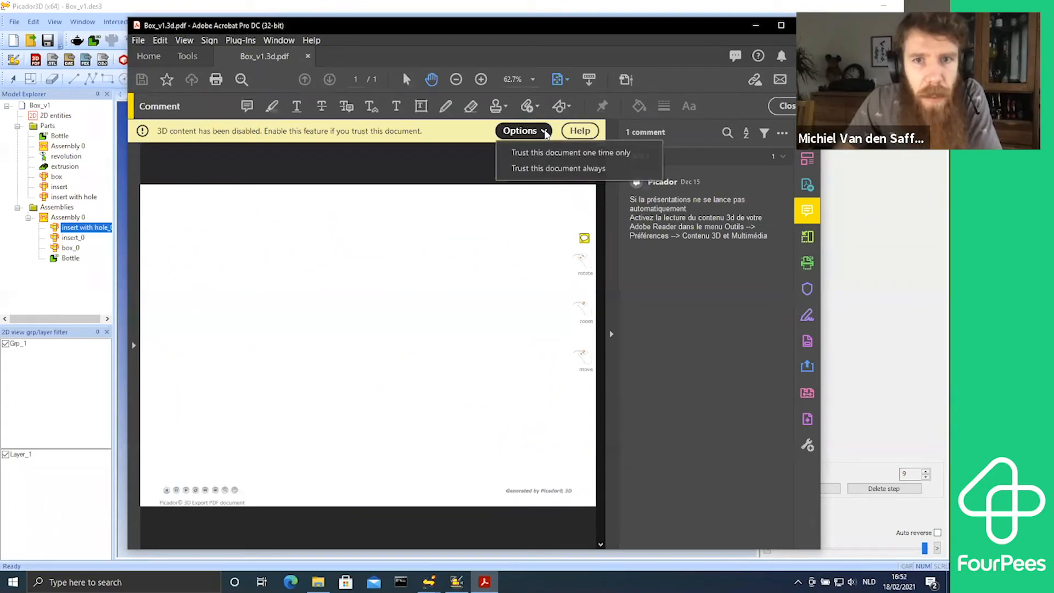
click(538, 167)
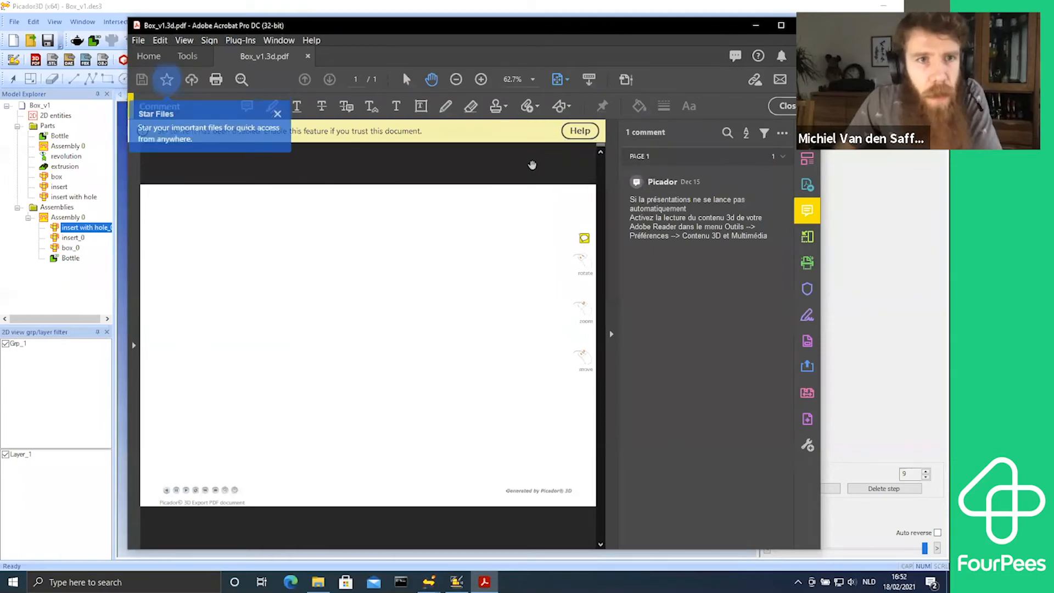
click(278, 120)
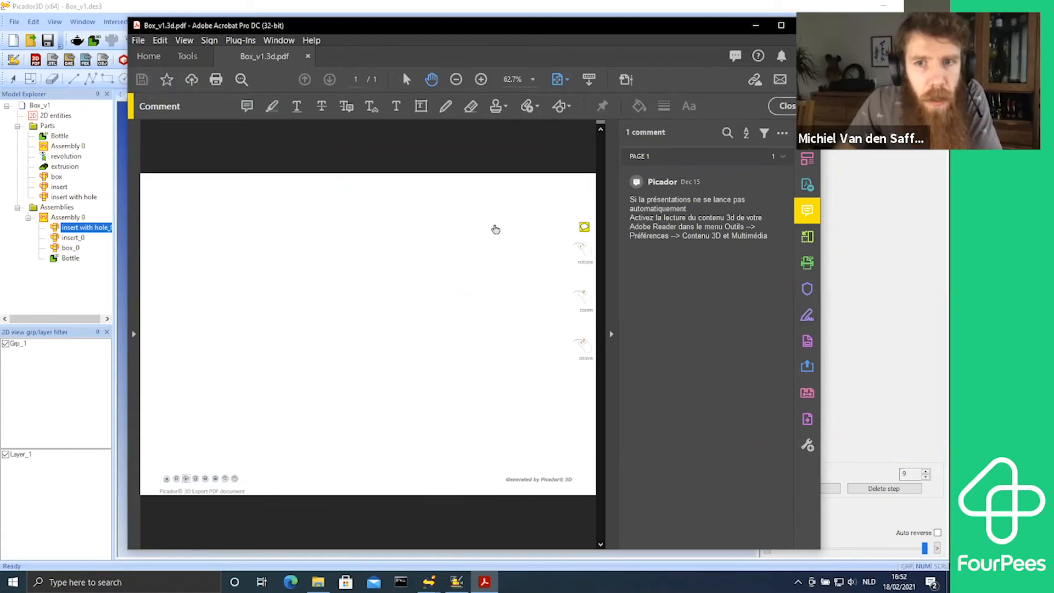
click(308, 56)
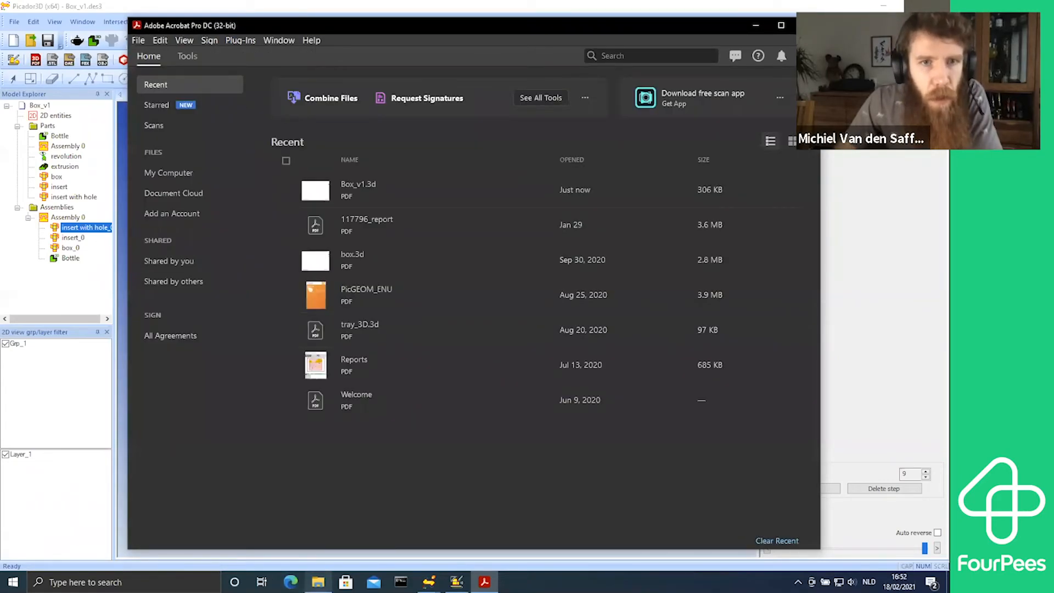
click(390, 190)
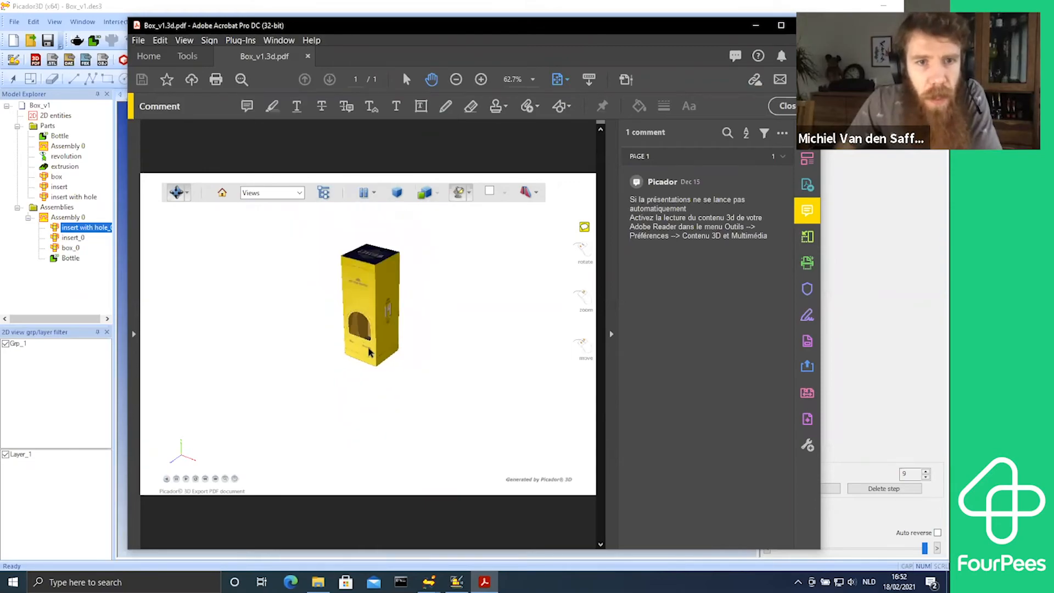
Step: Try the animation playback controls in the exported 3D PDF and return to the Picador3D assembly
click(186, 479)
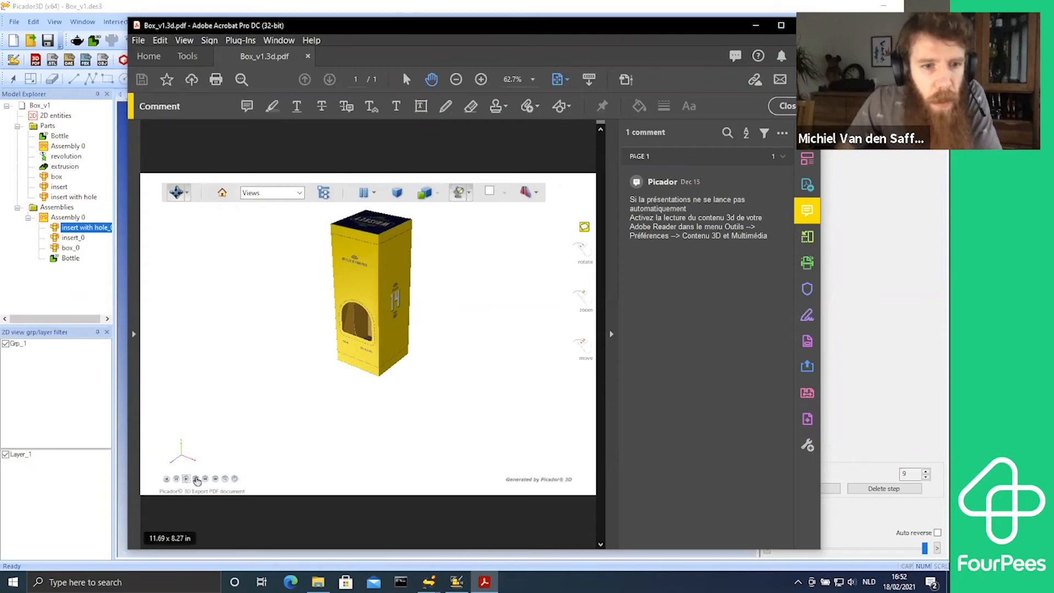
click(196, 479)
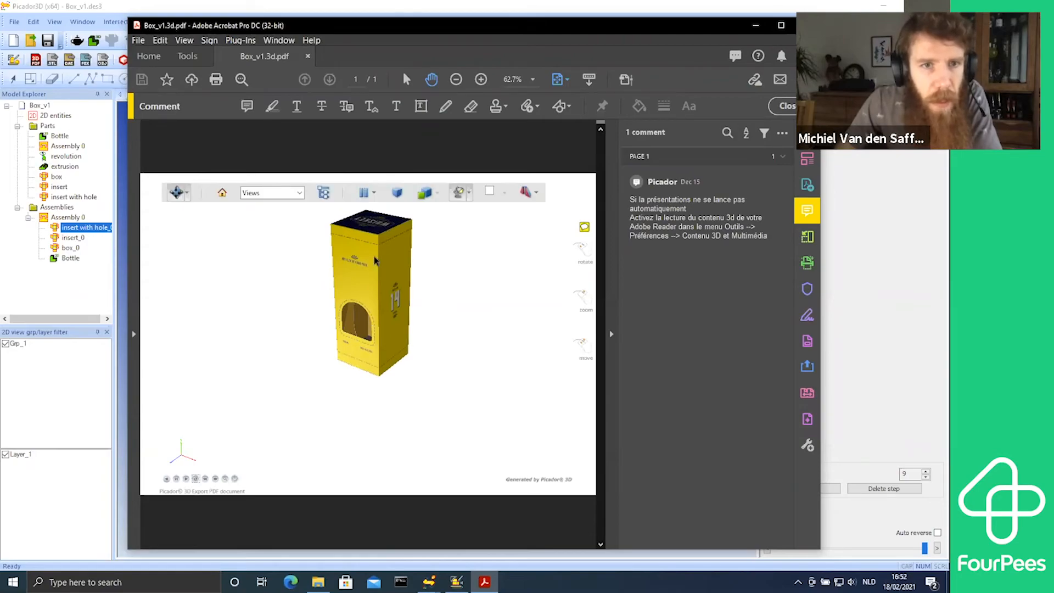
click(756, 25)
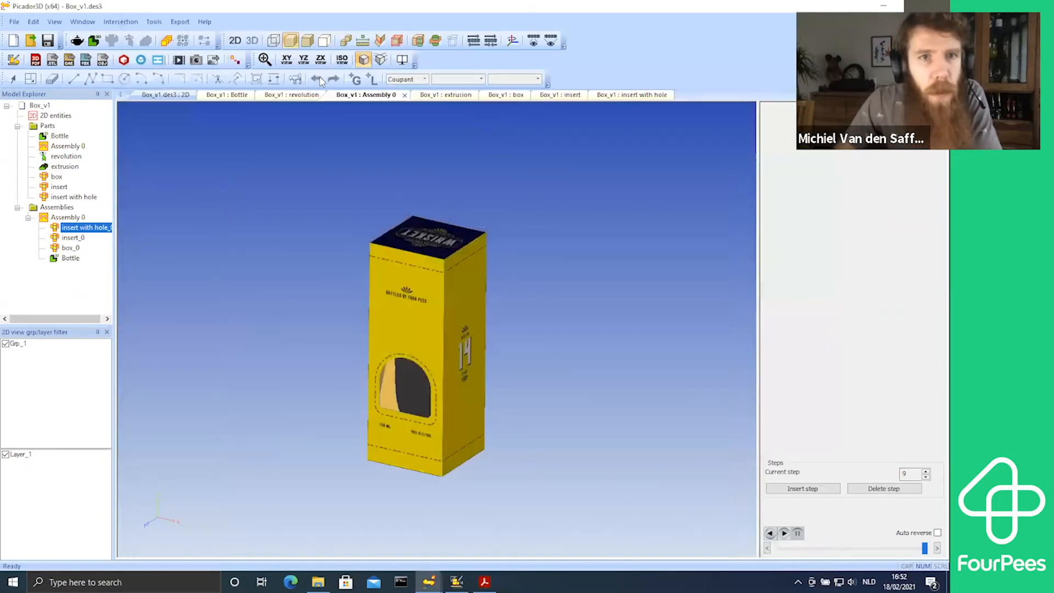
Step: Generate the 3D PDF again with freezing at a step turned off, so the animation is included
click(39, 65)
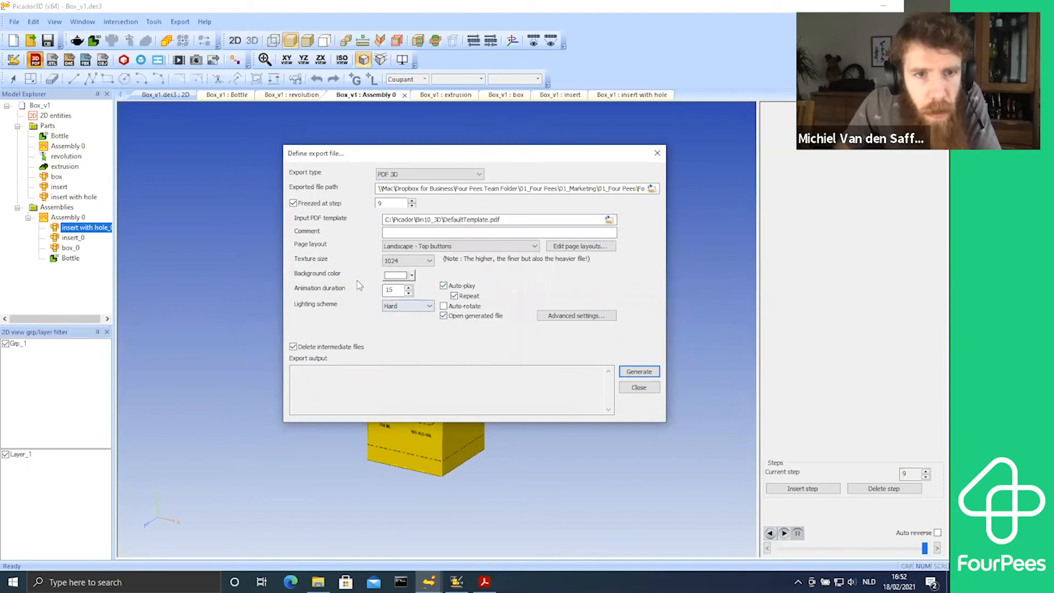
click(293, 203)
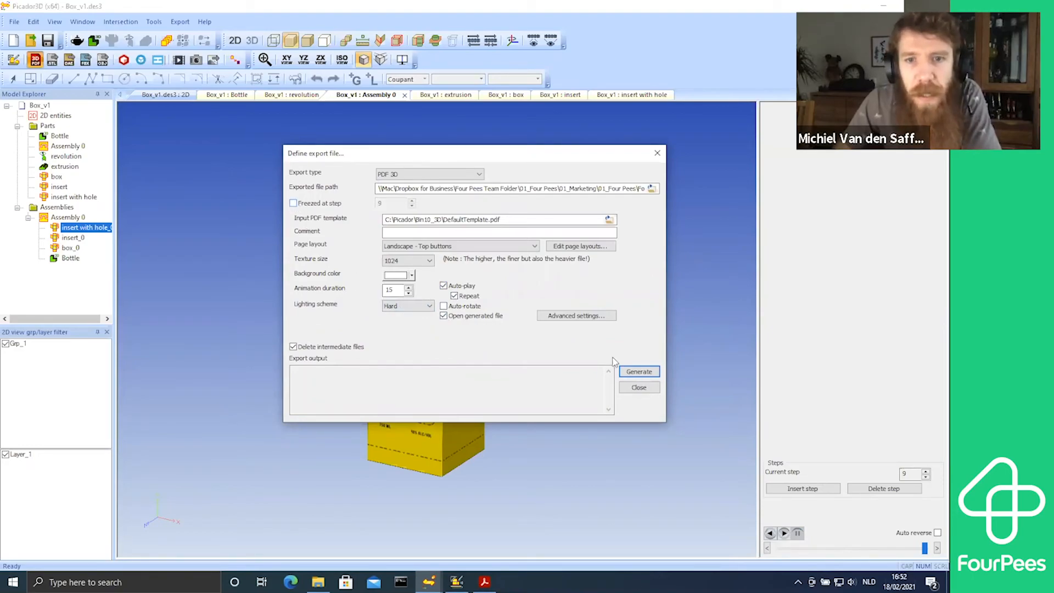
click(639, 371)
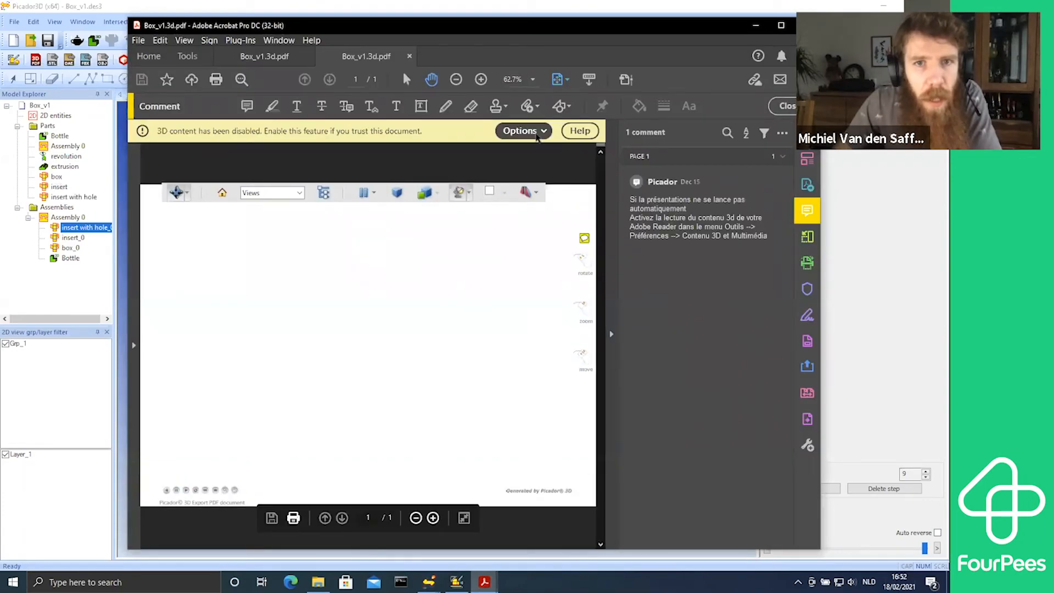
Step: Always trust the new 3D PDF, reopen Box_v1.3d to watch the folding animation, and close Acrobat
click(526, 132)
click(549, 169)
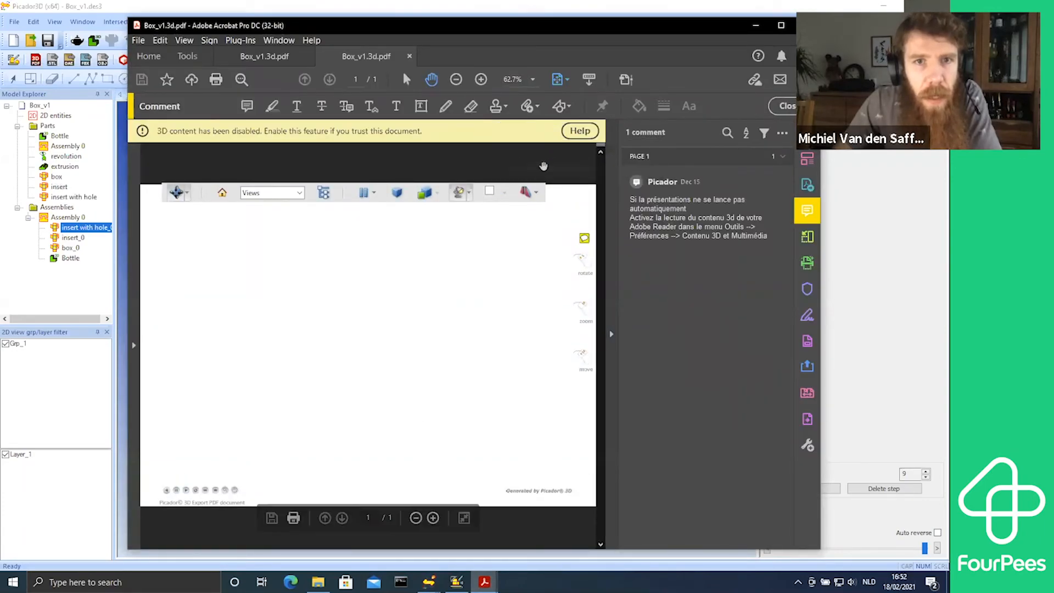
click(409, 56)
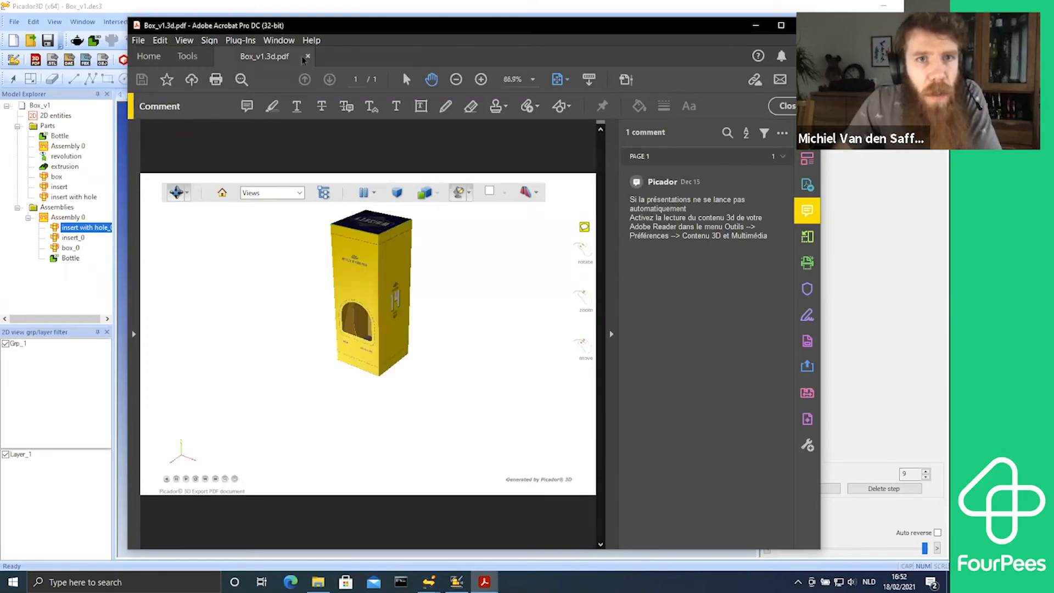
click(307, 56)
double_click(420, 190)
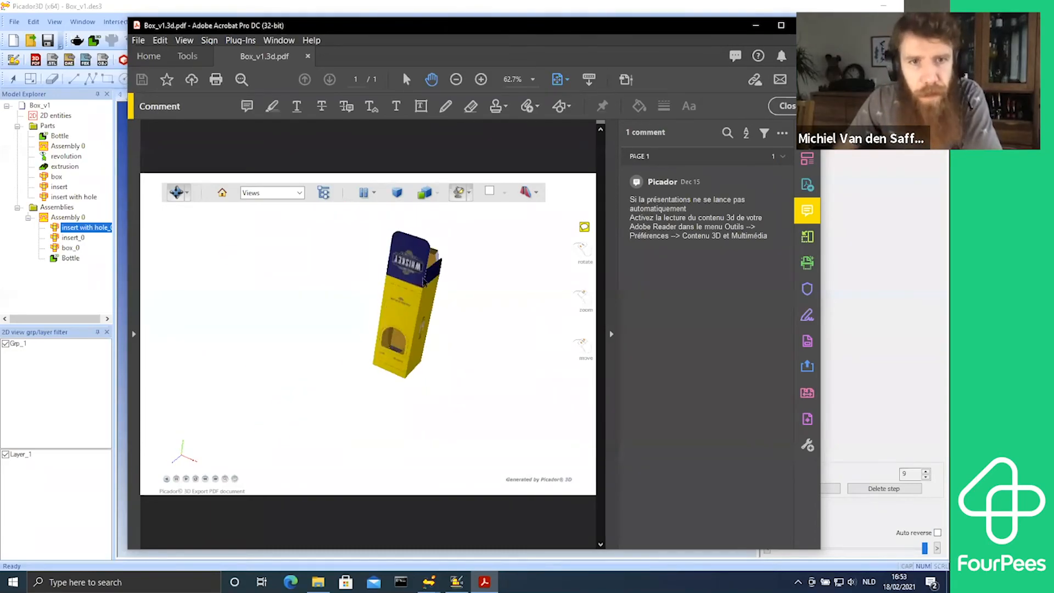
click(805, 25)
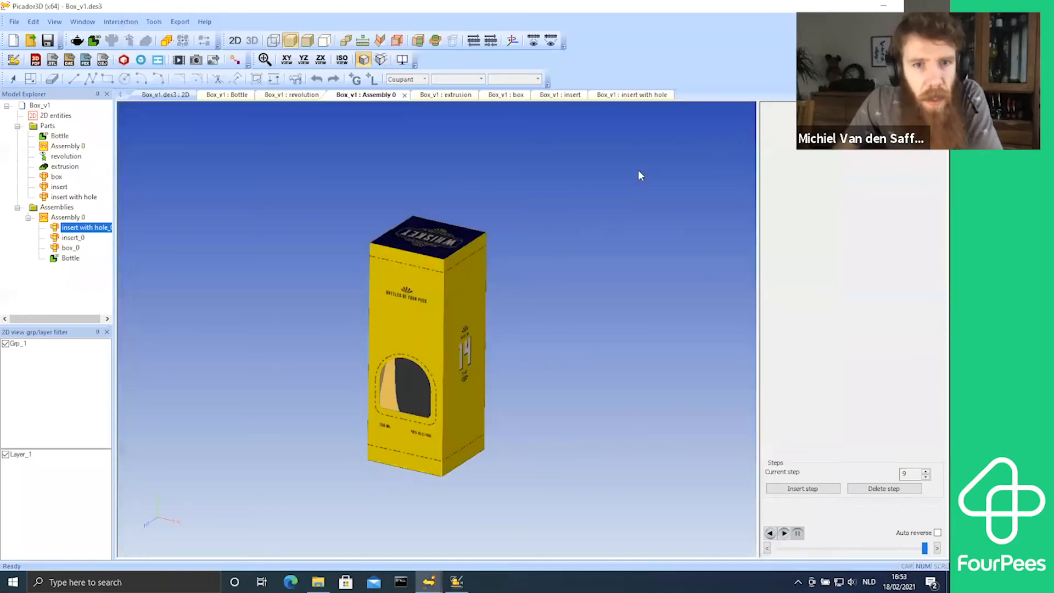
middle_drag(503, 215, 498, 216)
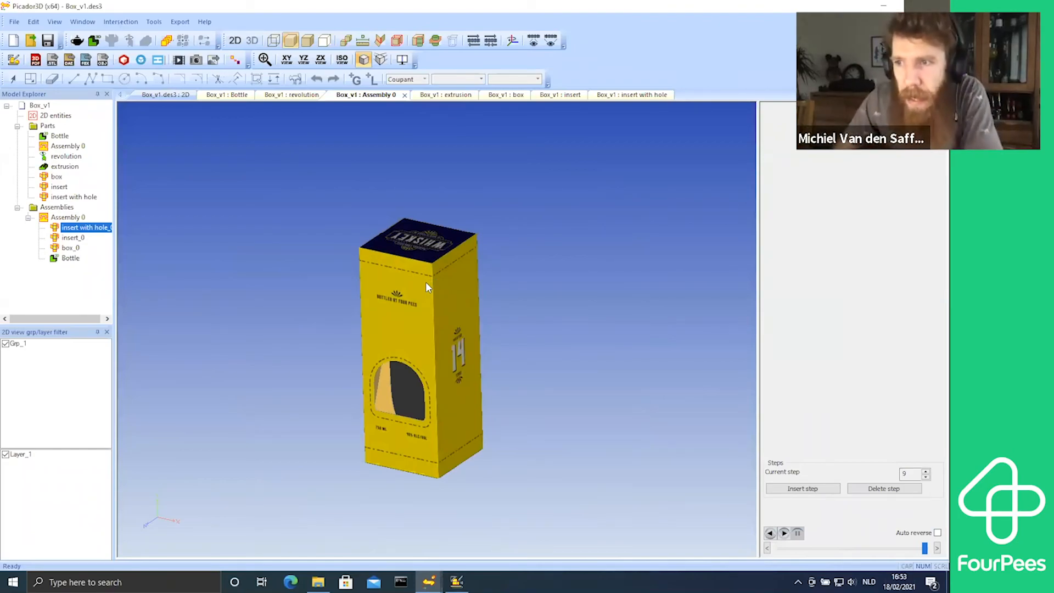
drag(450, 289, 458, 291)
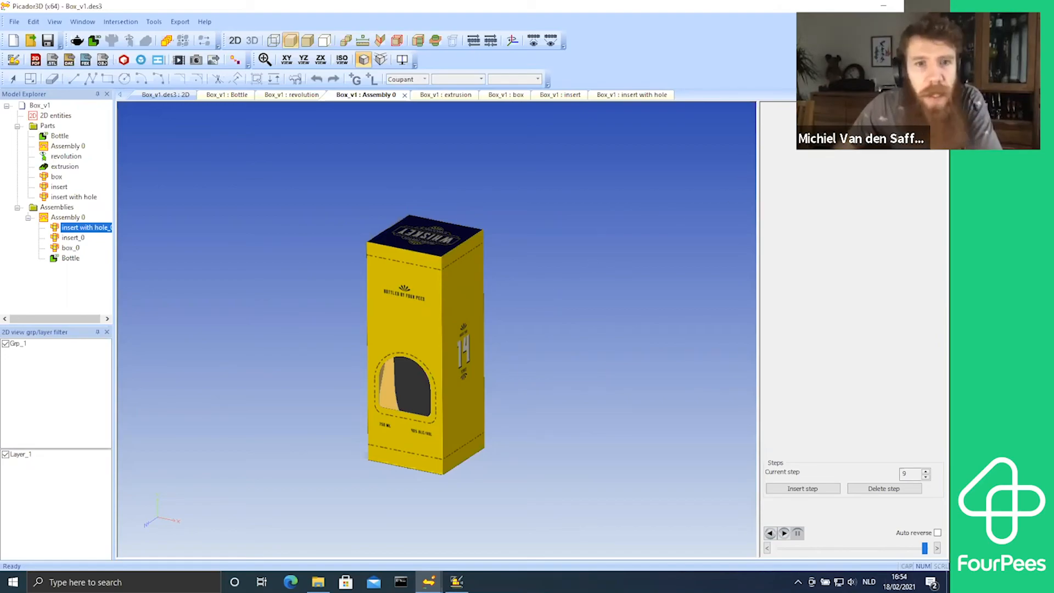
Step: Minimise the Picador3D and Picador GEOMETRIE windows and switch to the PLMPack PackLib library
click(887, 9)
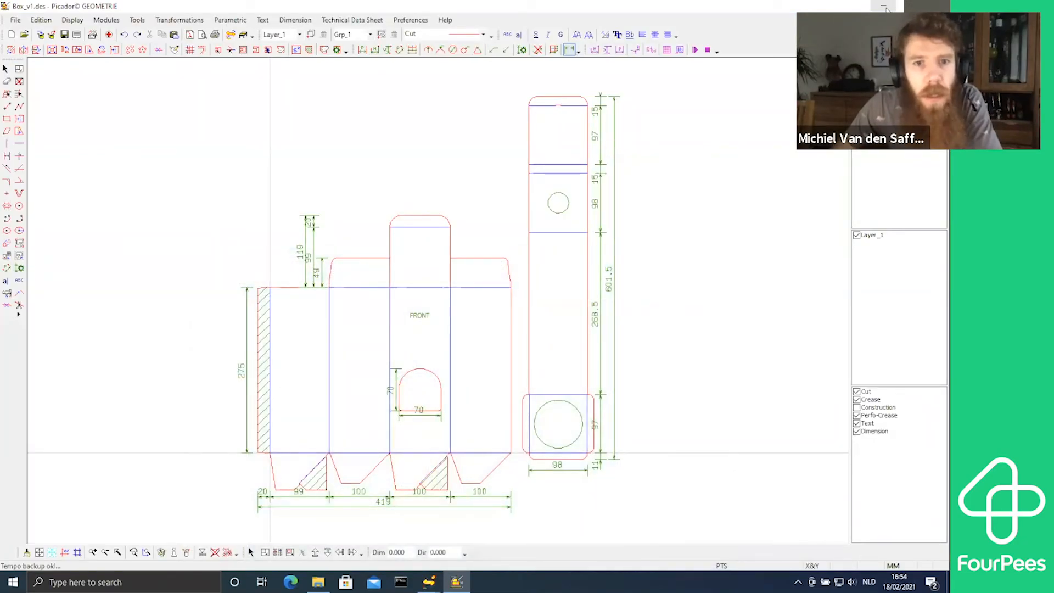
click(885, 6)
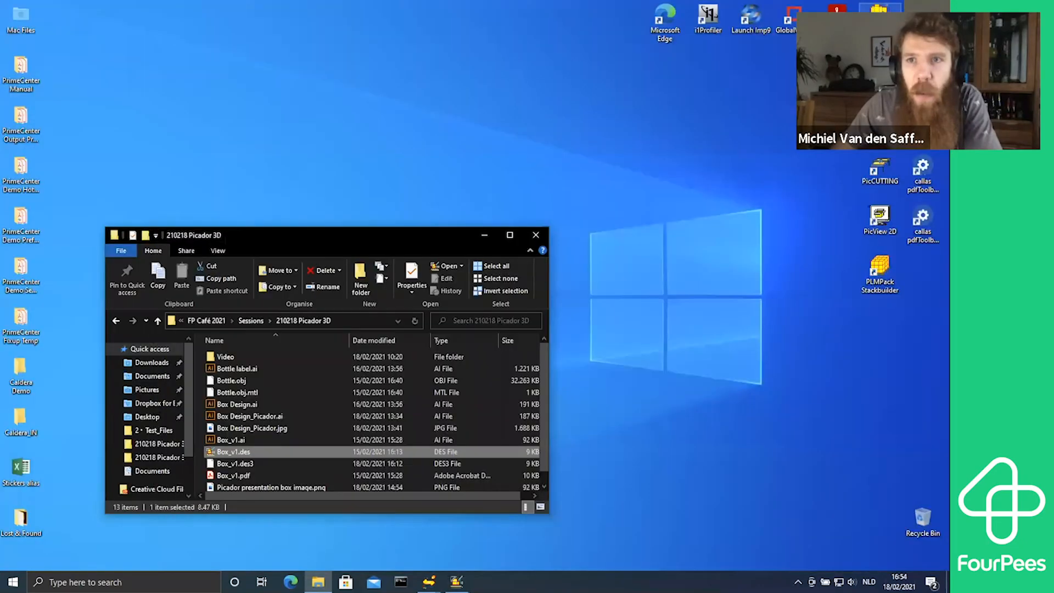
drag(881, 360, 805, 174)
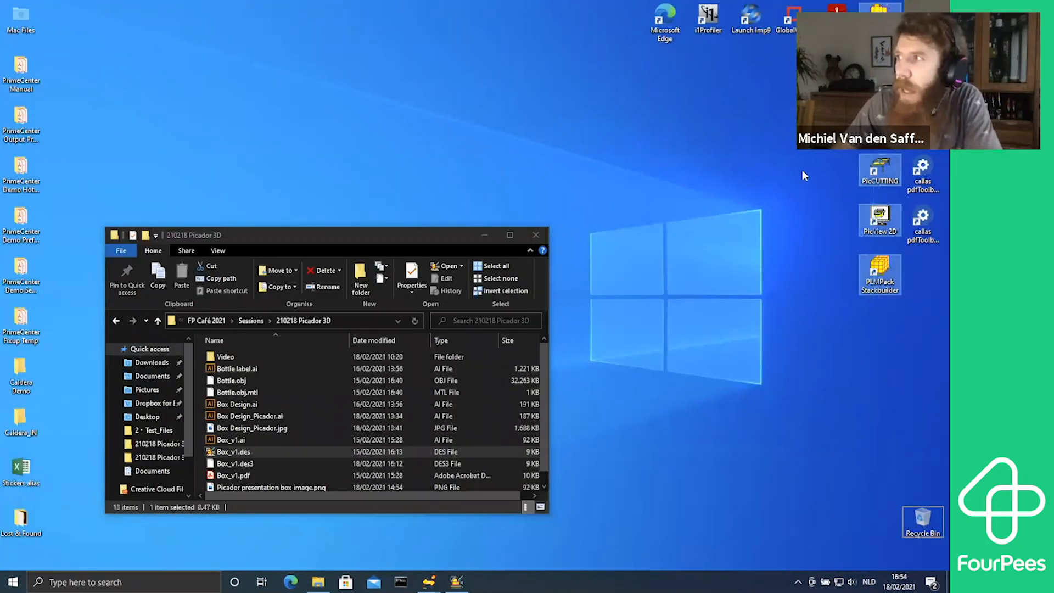
click(805, 175)
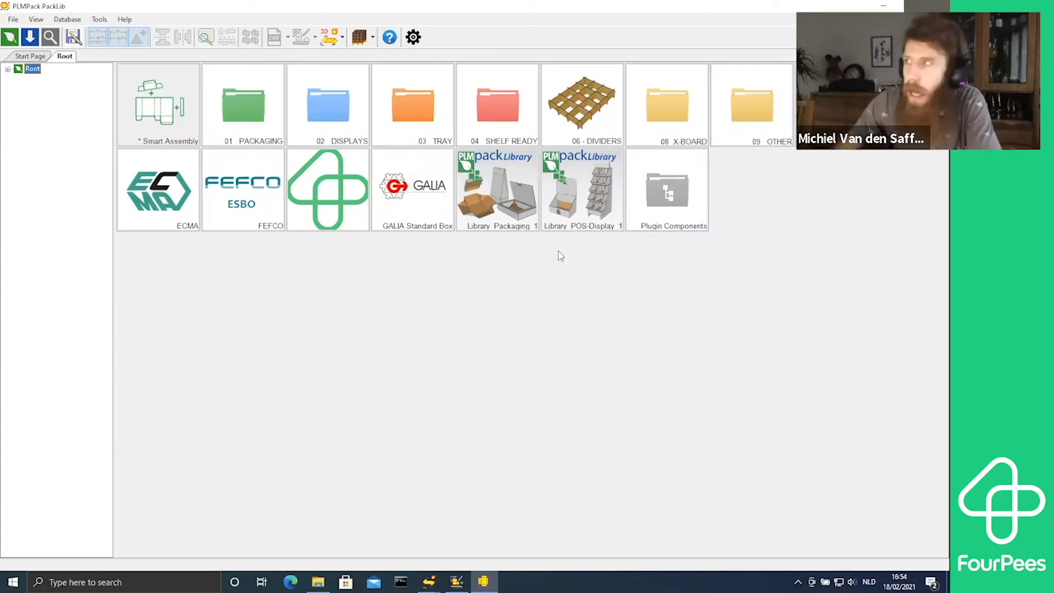
Step: Examine the parametric F_0412 design in folder F412 of the FEFCO 0400 series, and return to the library root
double_click(240, 175)
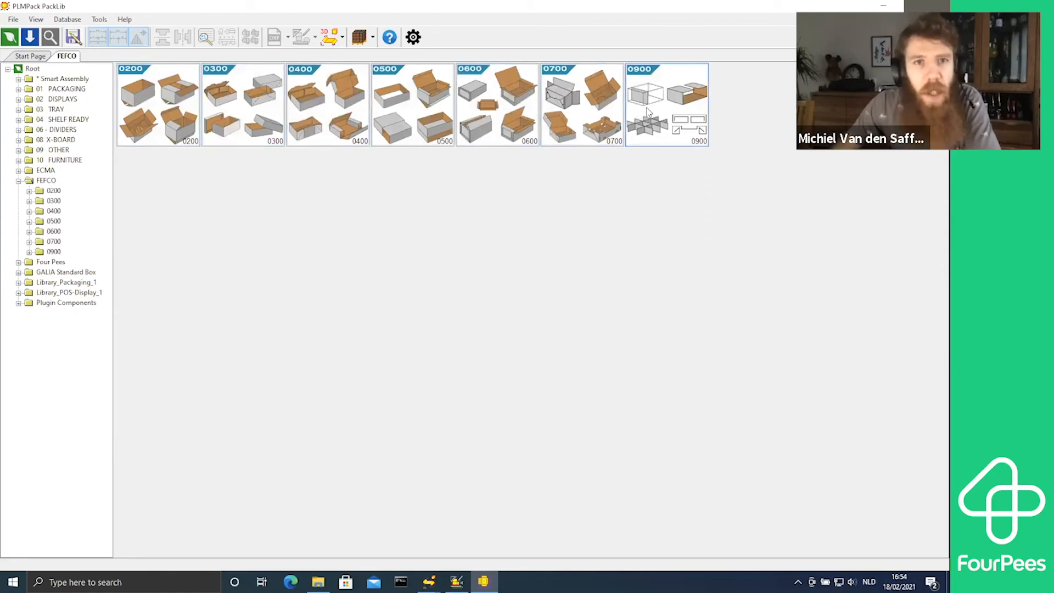
double_click(332, 112)
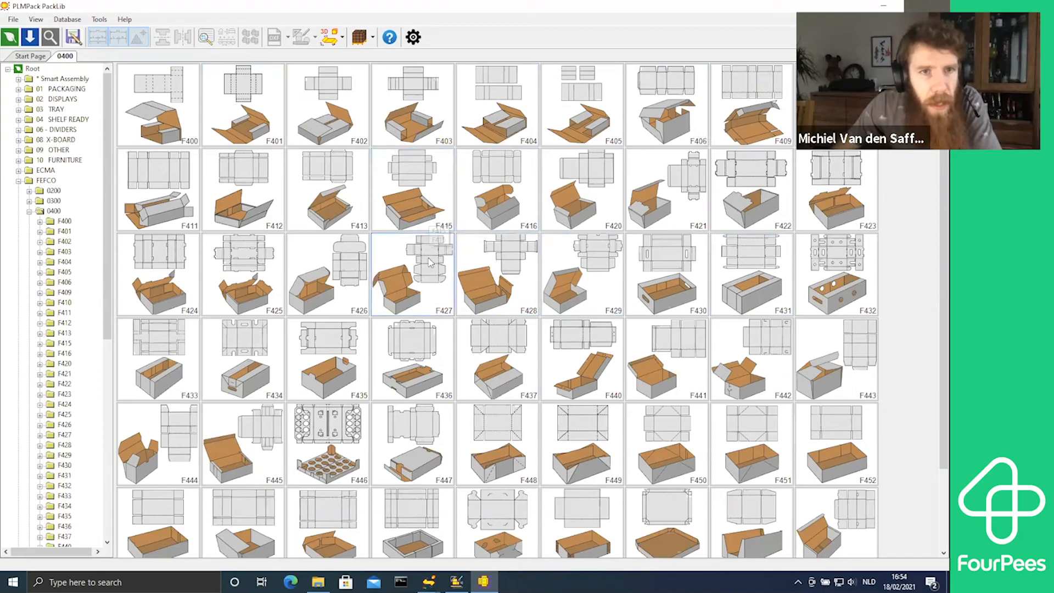
double_click(247, 184)
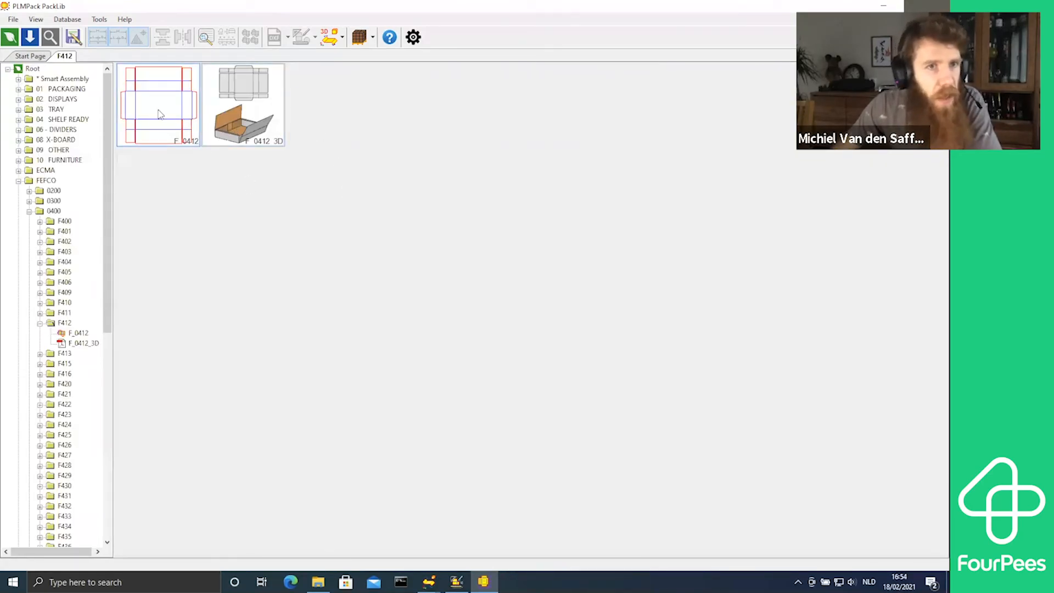
double_click(163, 97)
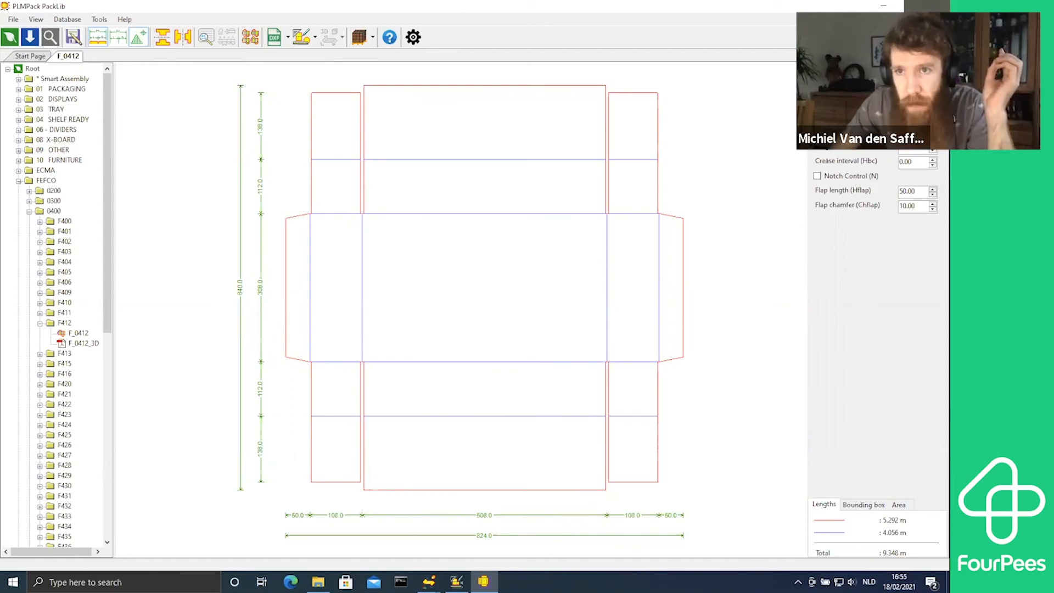
mouse_move(909, 150)
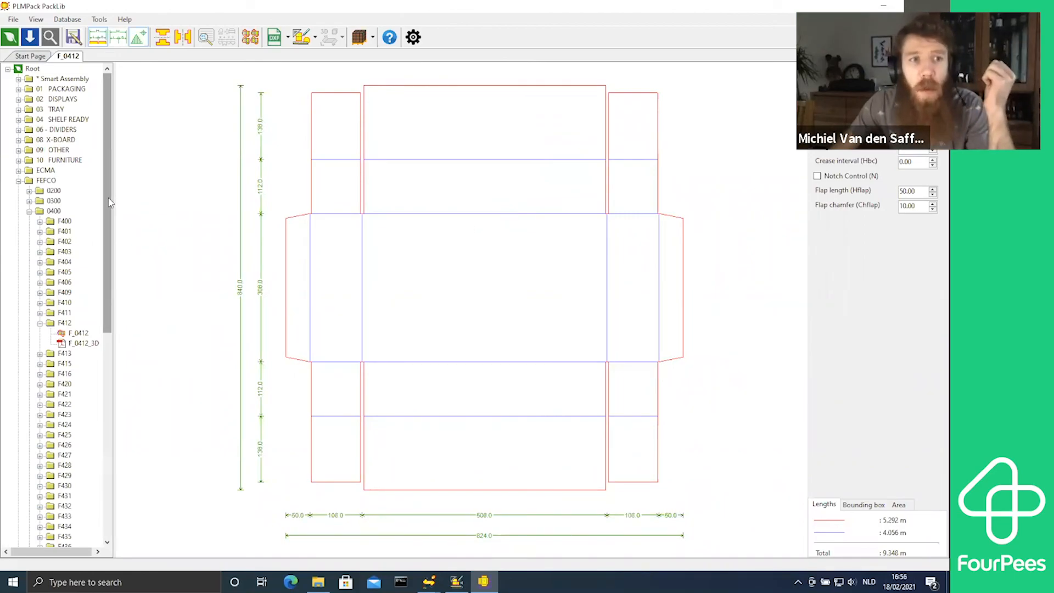
click(32, 69)
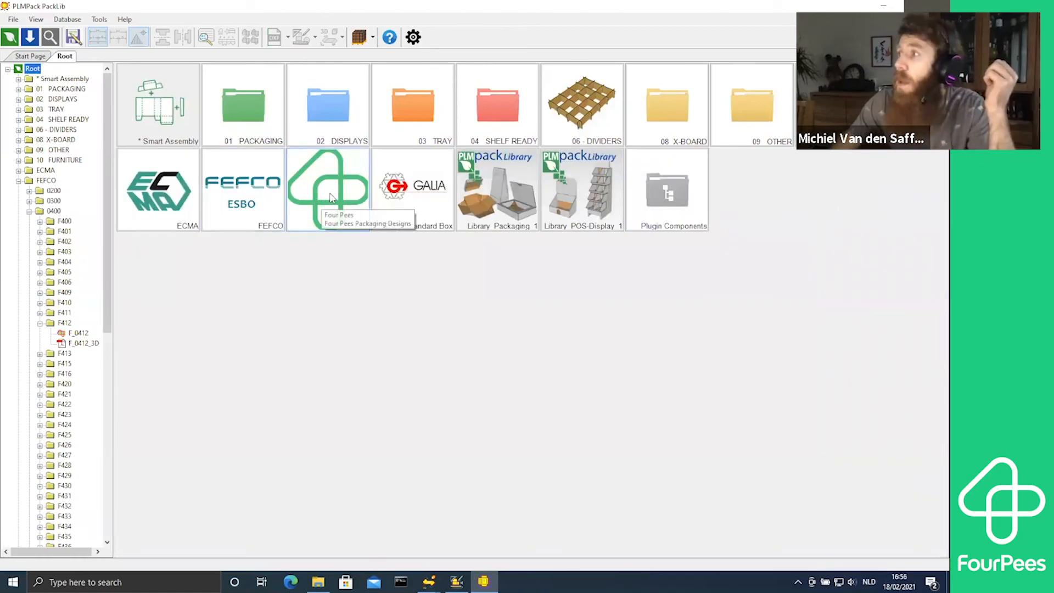
Step: Examine the Tray design in the Four Pees folder of the library
double_click(330, 197)
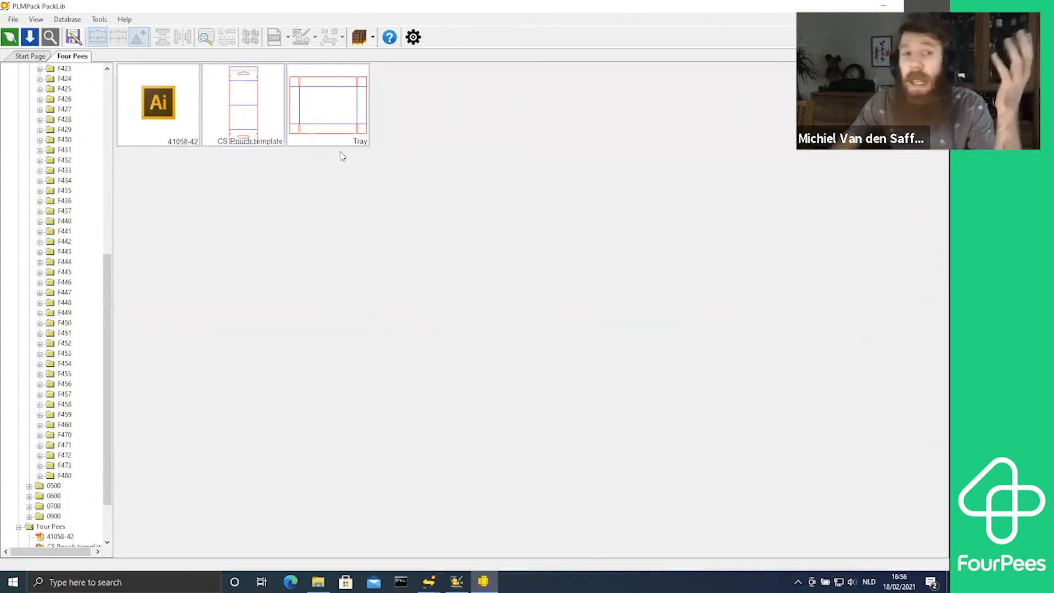
double_click(332, 114)
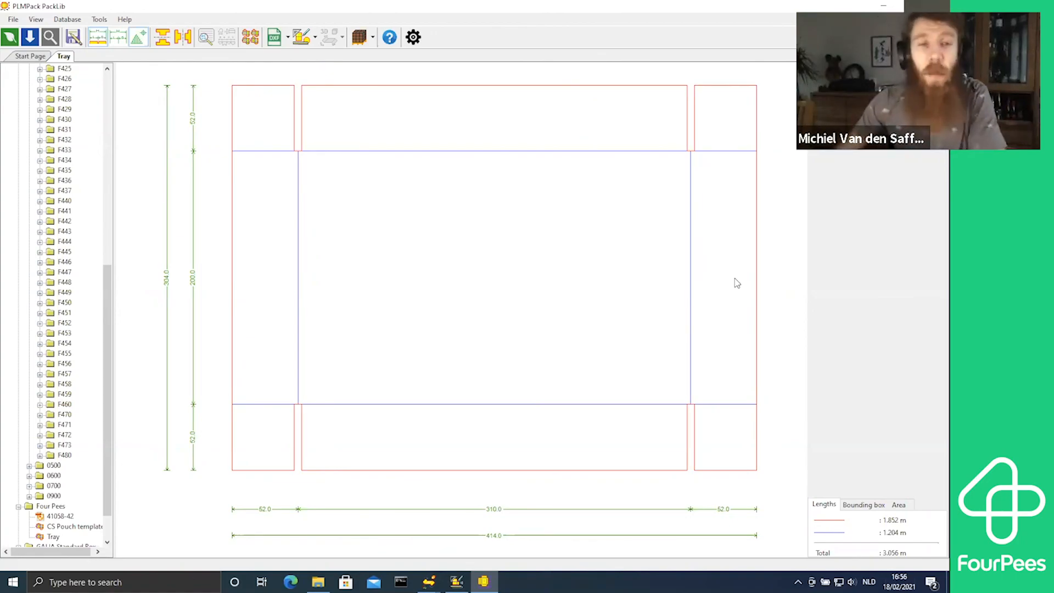
drag(115, 436, 117, 231)
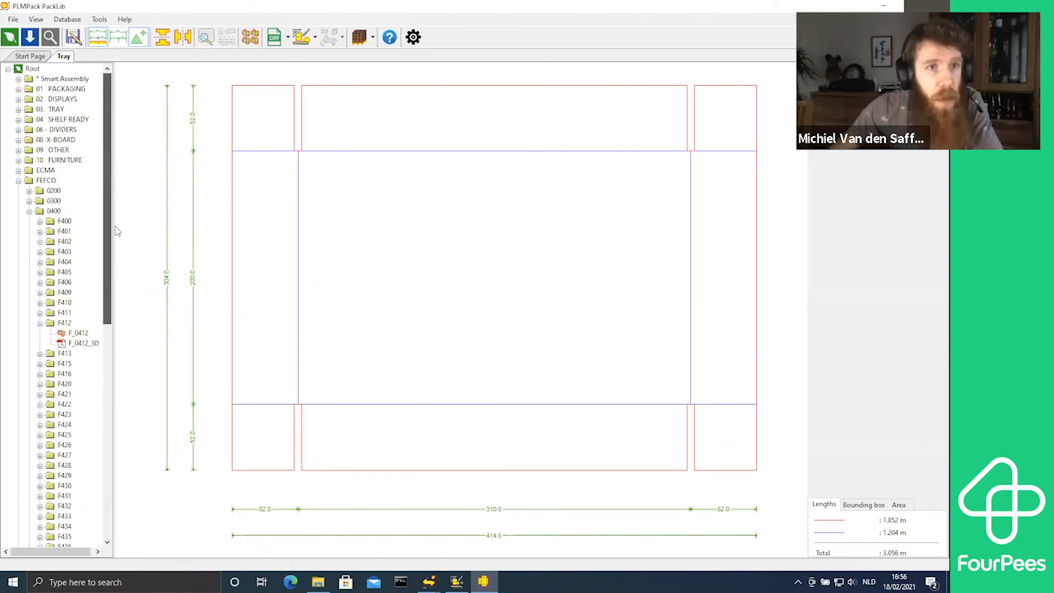
Step: Open the Smart_Box design from the Smart Assembly folder and give its top a Tuck End closure with Lock Tongue 01
click(72, 81)
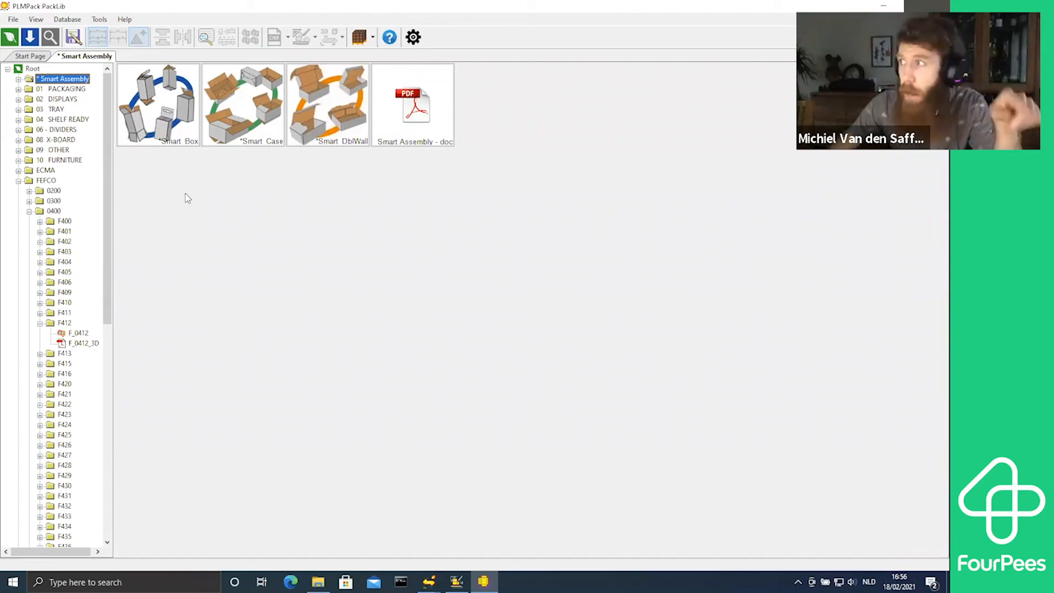
click(171, 113)
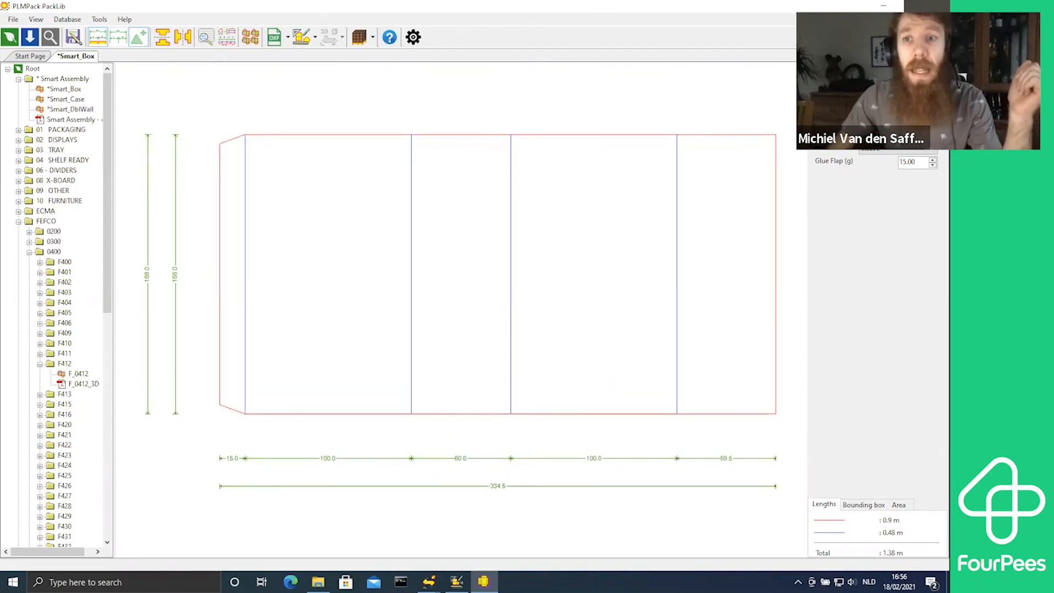
click(899, 136)
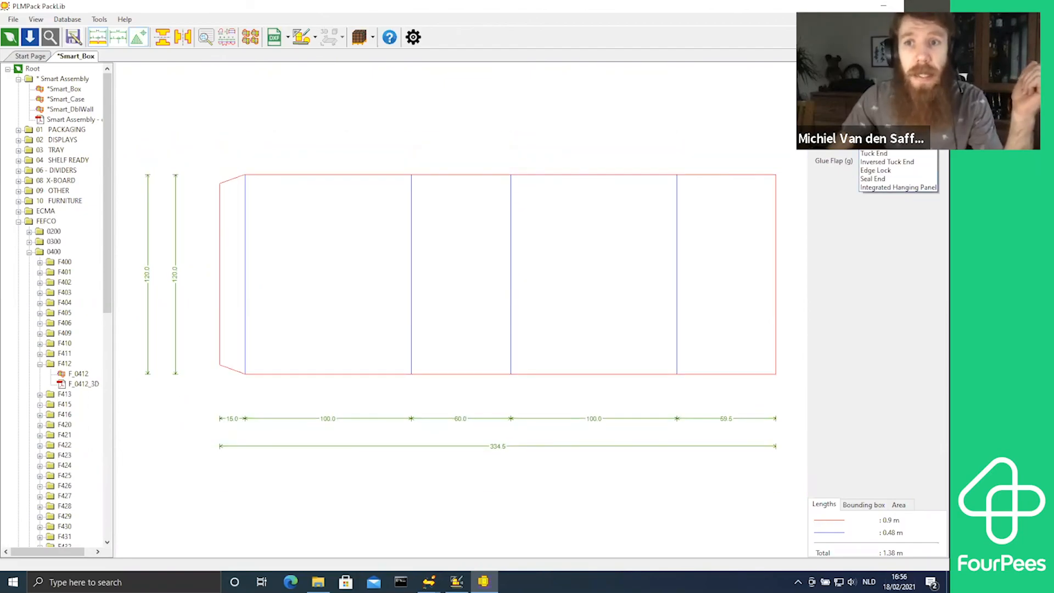
click(872, 151)
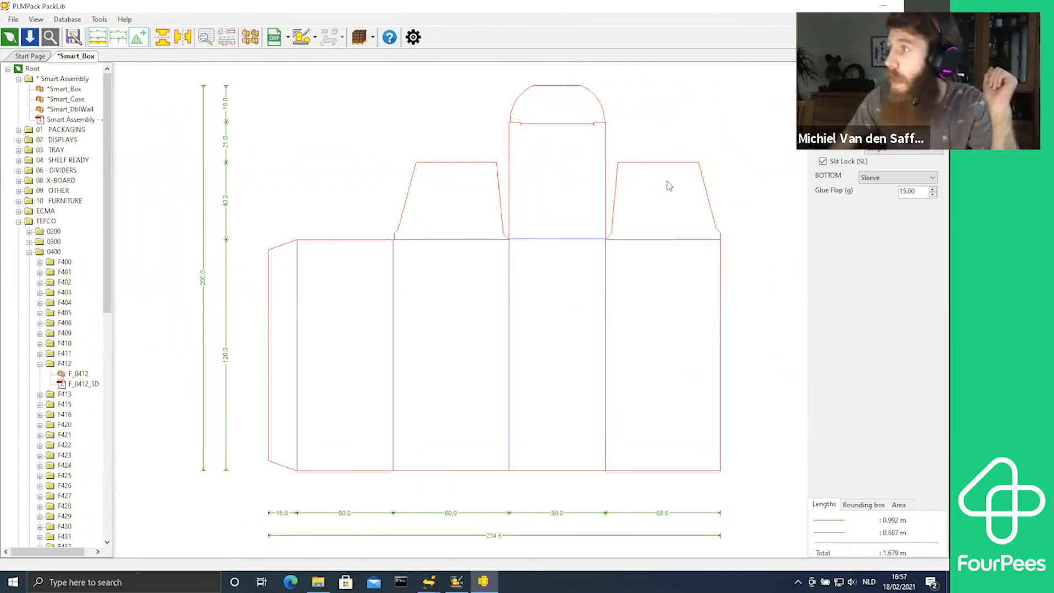
click(879, 155)
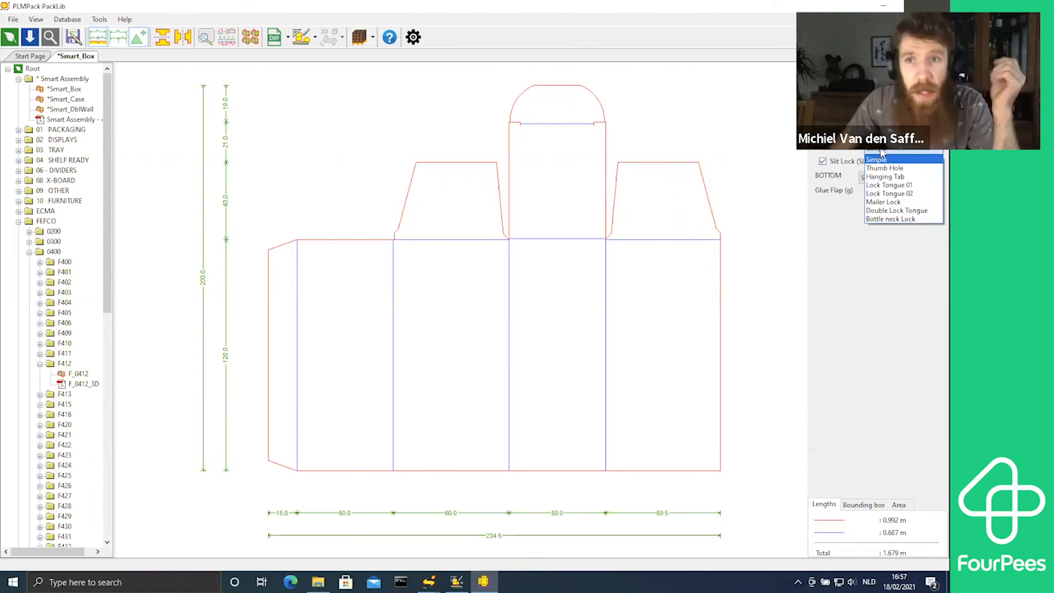
click(889, 185)
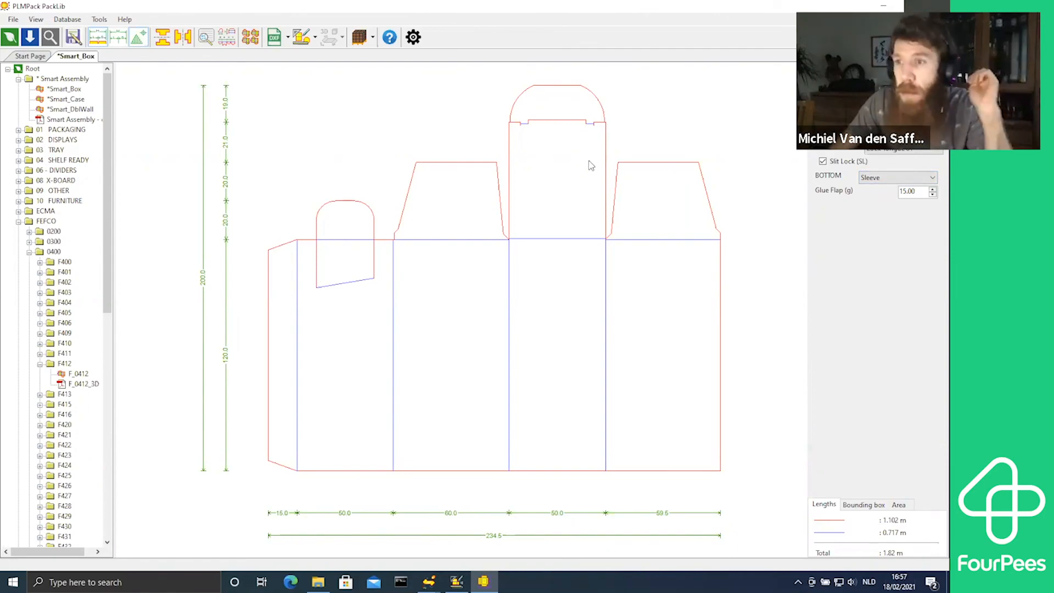
Step: Try the Snap-Lock Semi-Auto and Crash-Lock Automatic bottom closures on the smart box
click(867, 183)
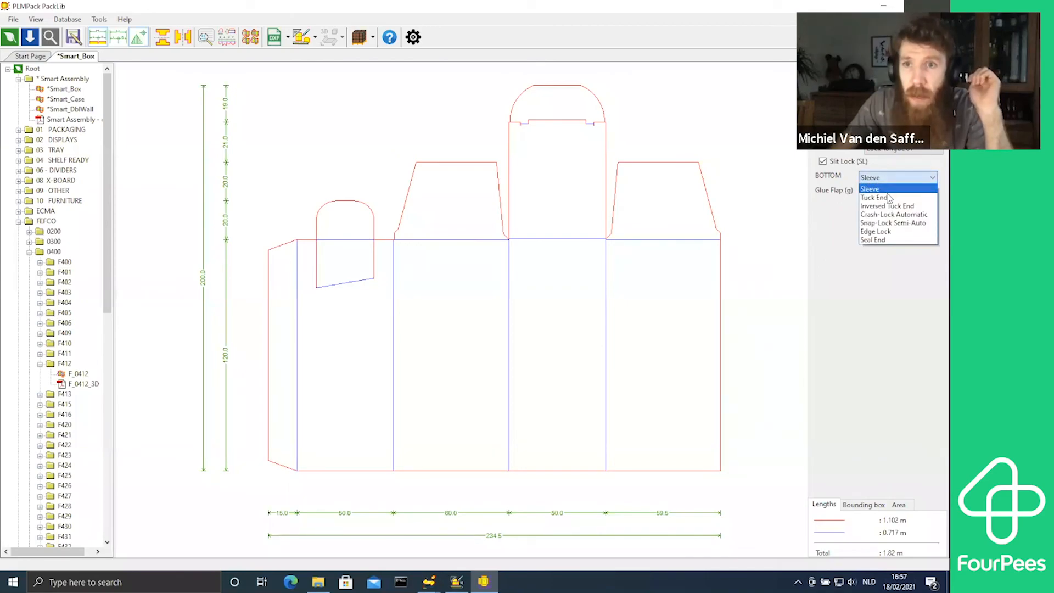
click(898, 224)
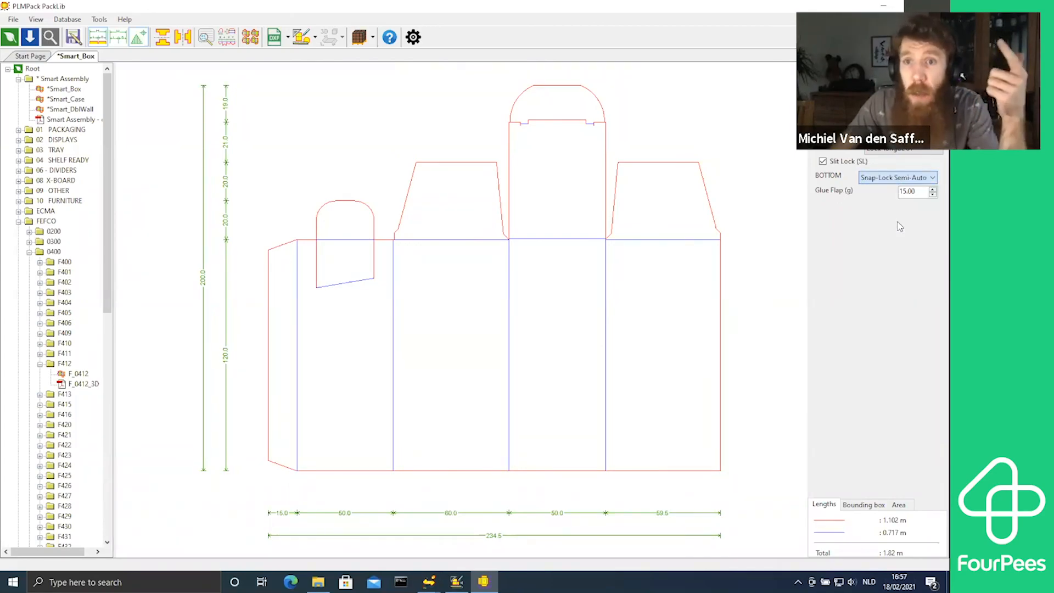
click(890, 177)
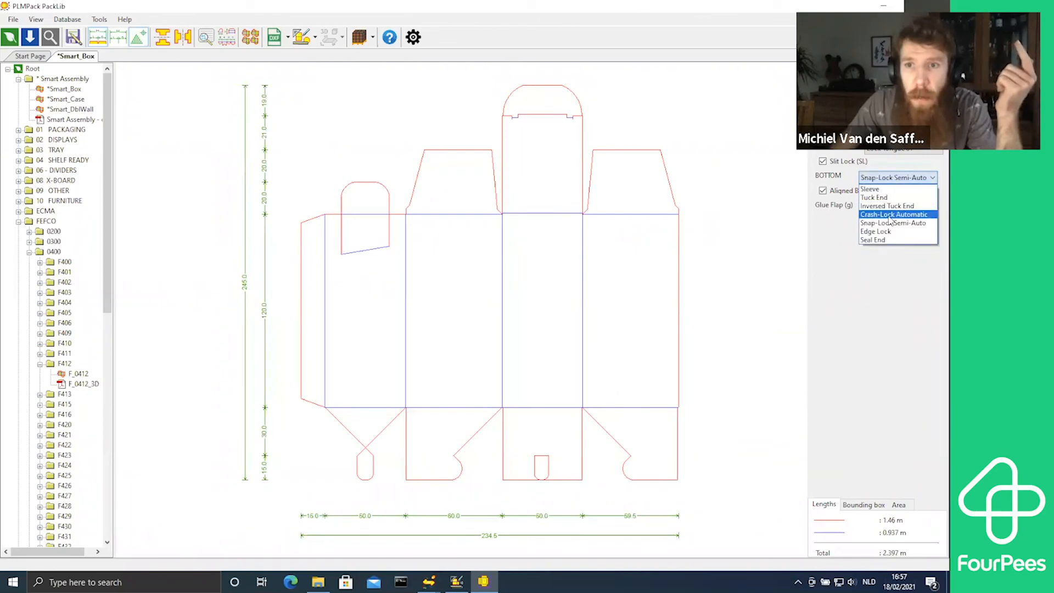
click(888, 216)
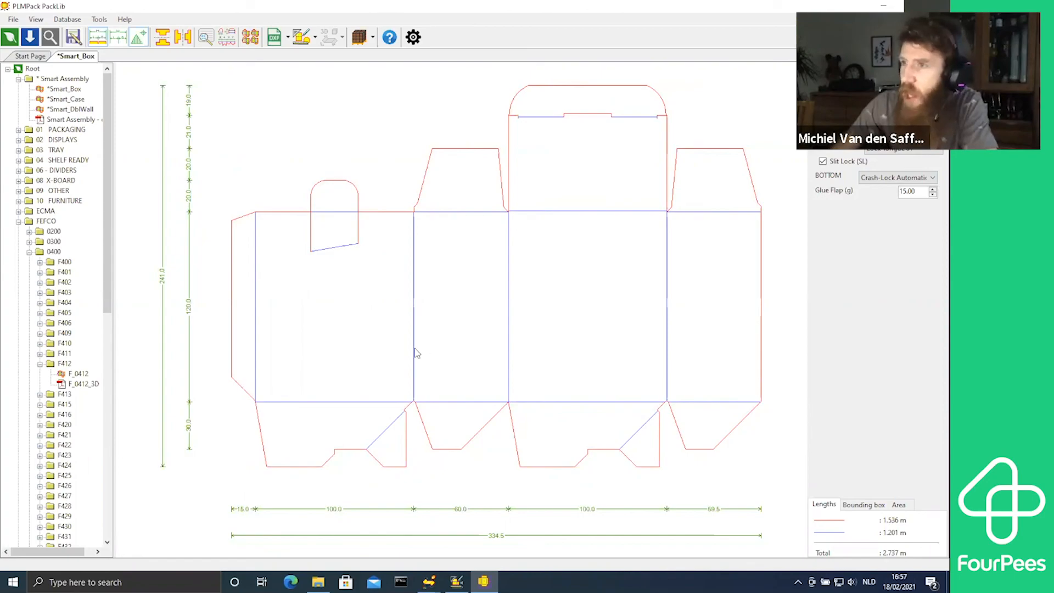
Step: Set the smart box's bottom closure to Snap-Lock Semi-Auto
click(874, 179)
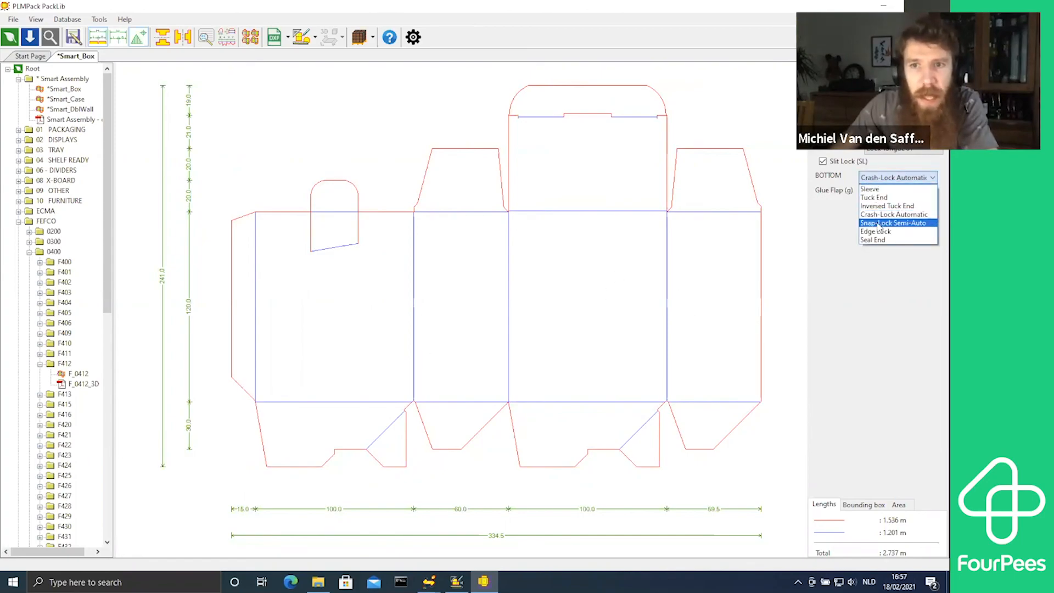
click(879, 224)
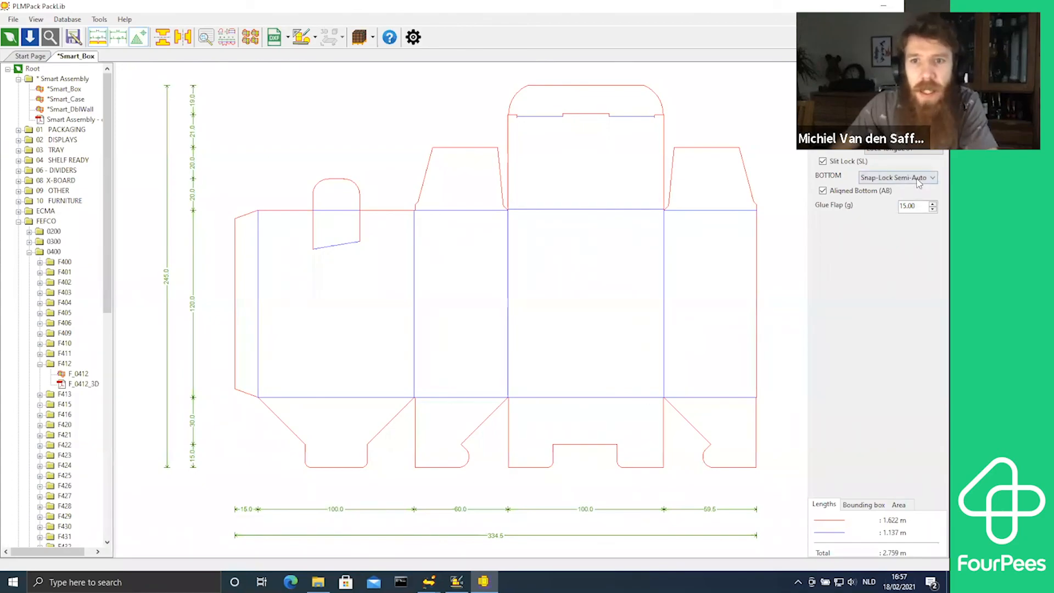
double_click(922, 205)
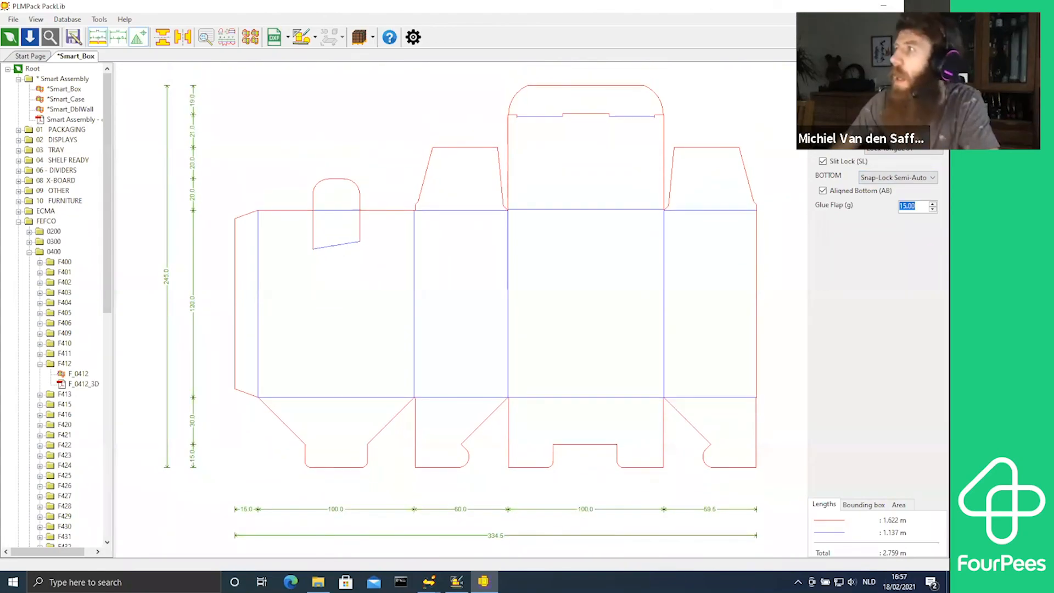
click(505, 160)
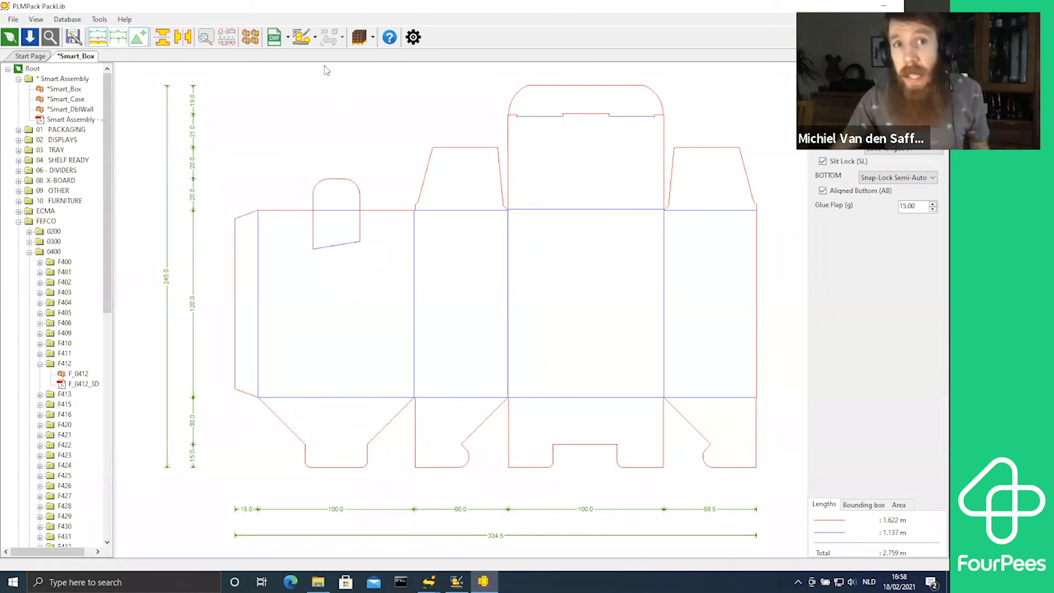
Step: Transfer the box design through Picador GEOMETRIE to Picador3D and create a foldable solid from Grp_1 with thickness 1 and folding angle 90
click(301, 37)
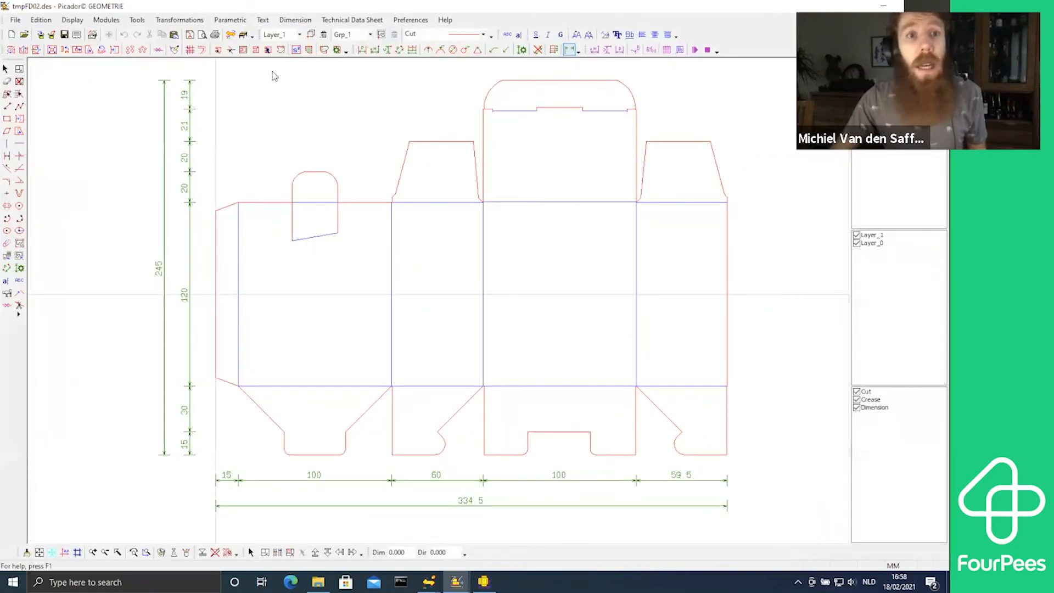
click(226, 34)
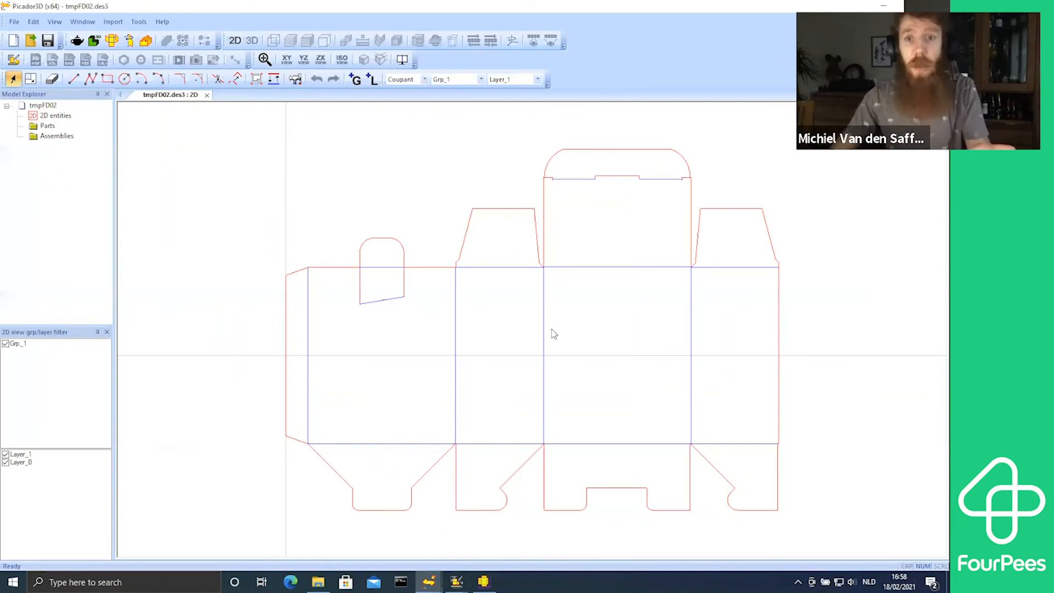
click(112, 40)
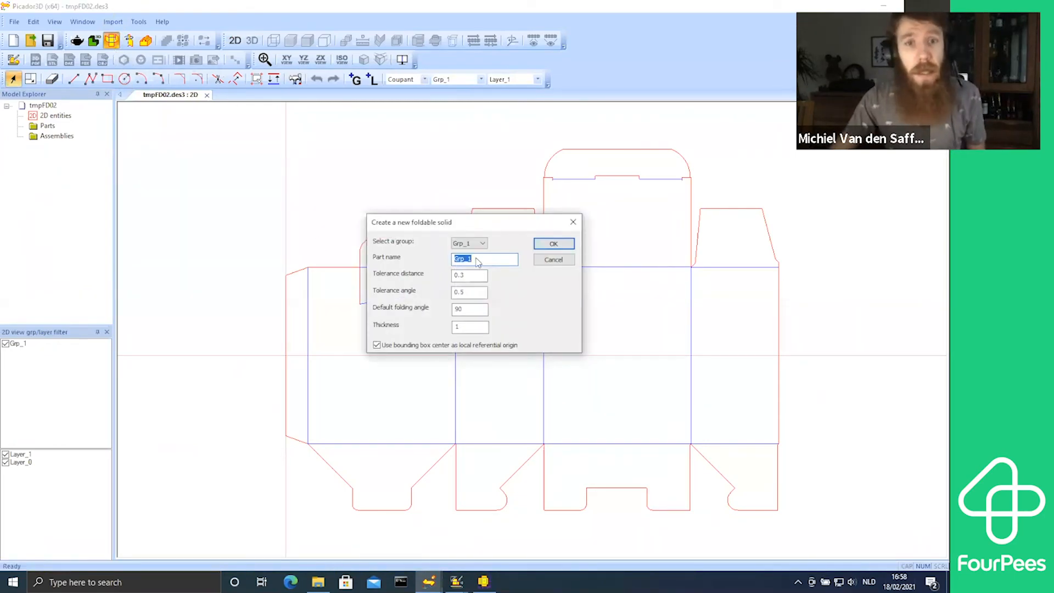
click(553, 245)
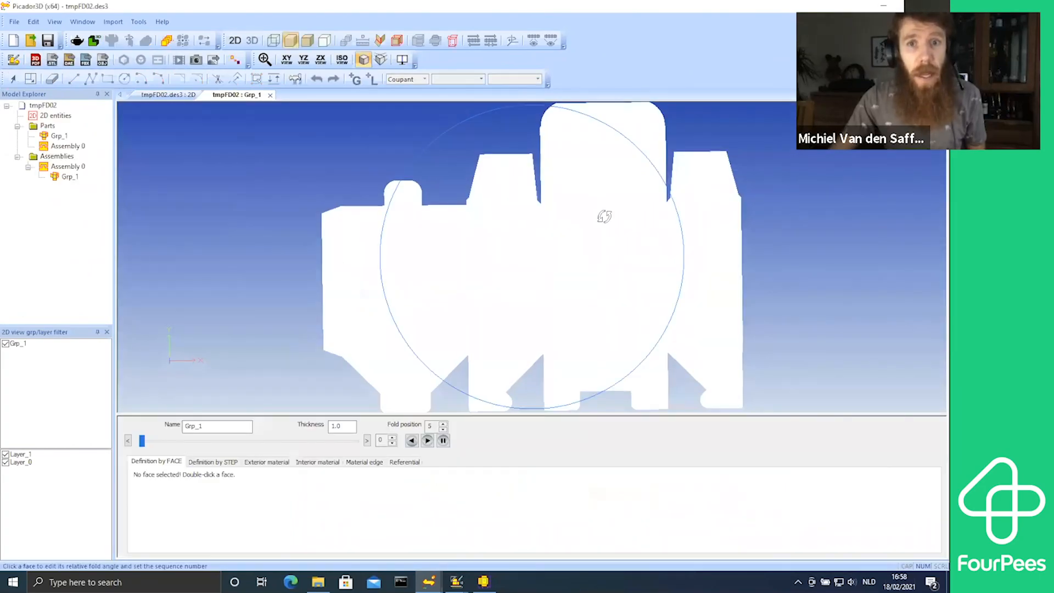
Step: Fold the Grp_1 box completely and inspect its folded shape and snap-lock bottom from several sides
drag(605, 217, 518, 199)
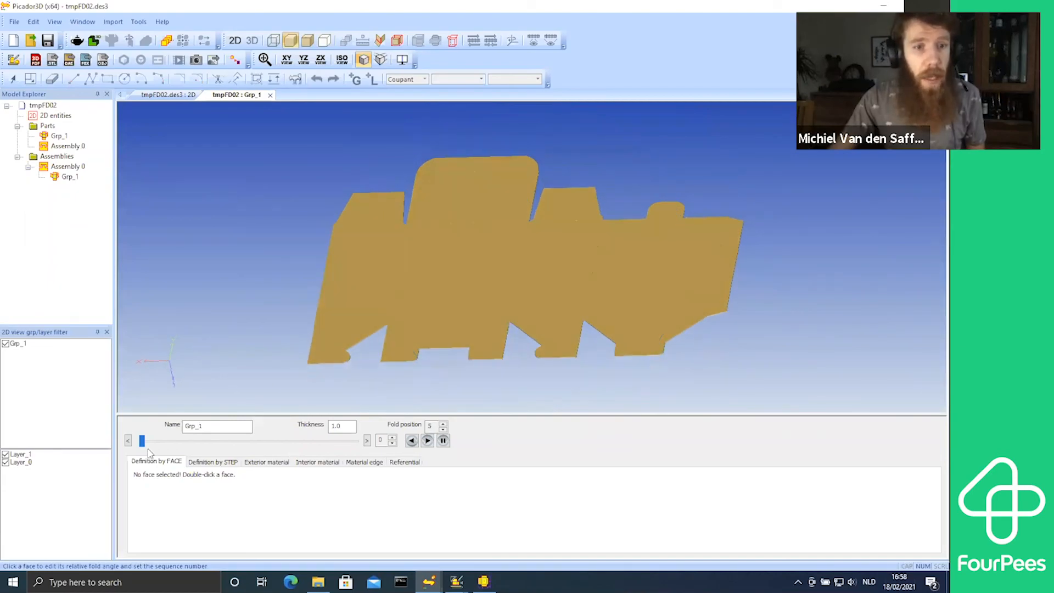
drag(142, 441, 398, 447)
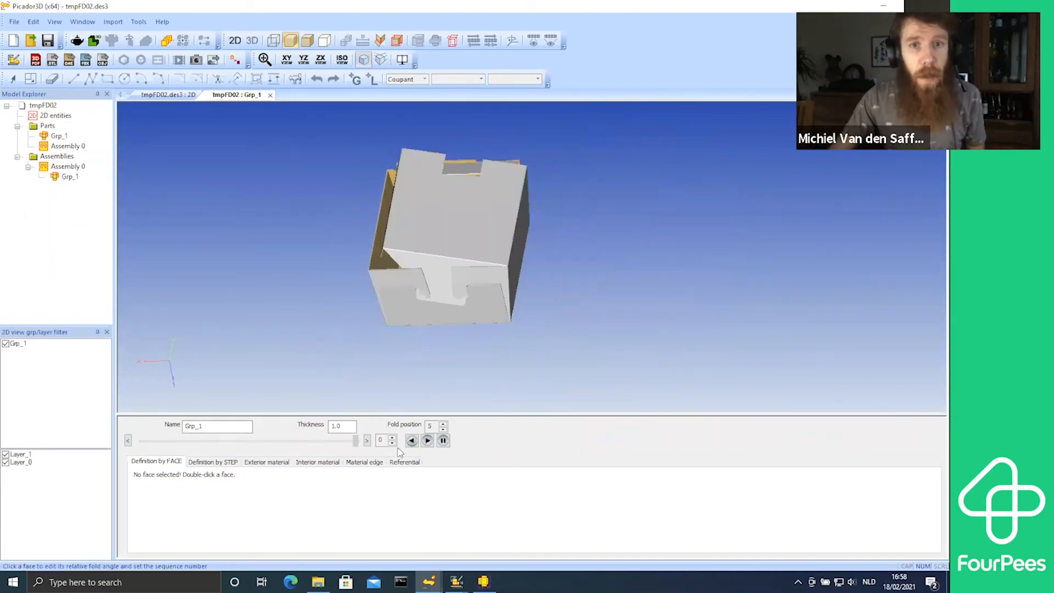
drag(445, 238, 360, 303)
drag(514, 314, 478, 280)
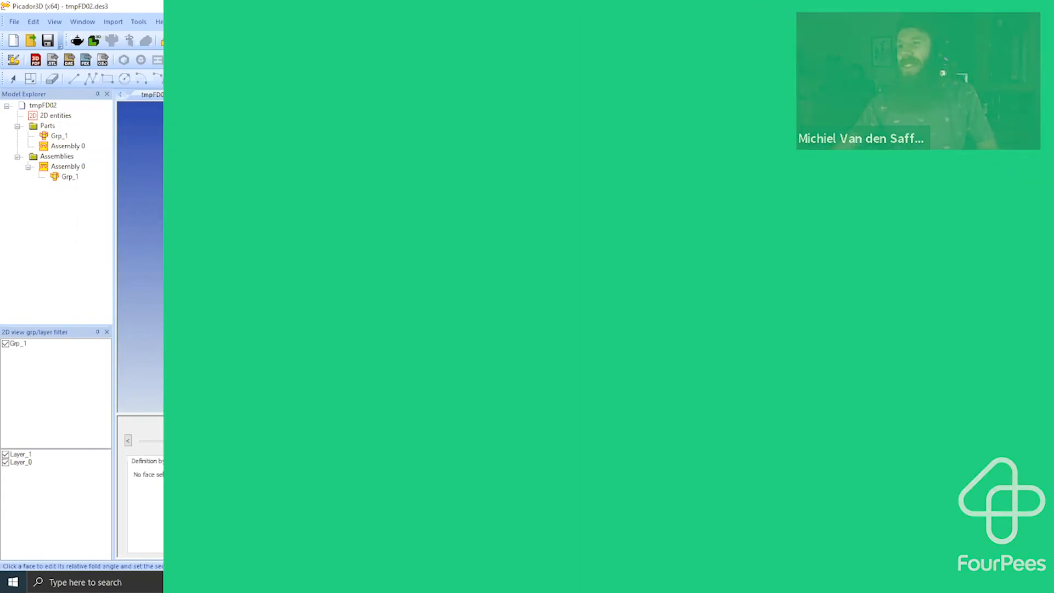